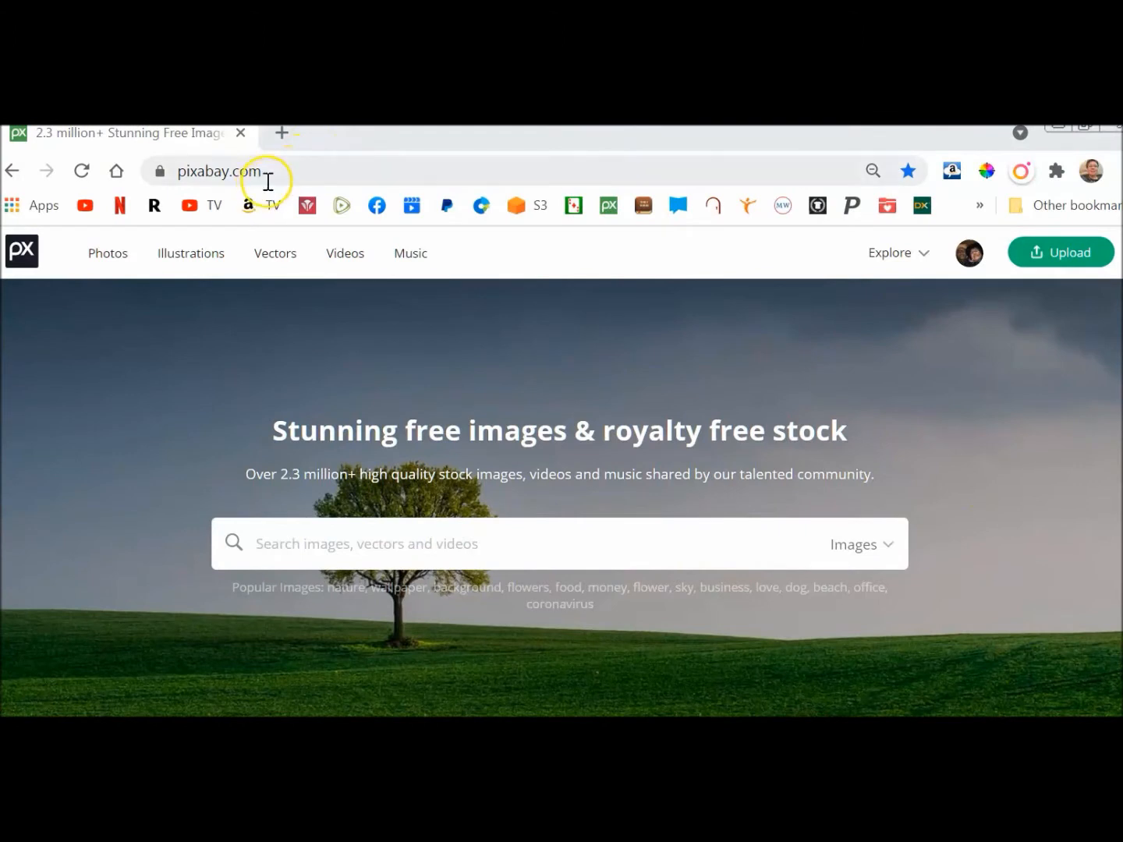
Step: Search the Pixabay illustrations for "flower"
{"action": "left_click", "coordinate": [278, 168]}
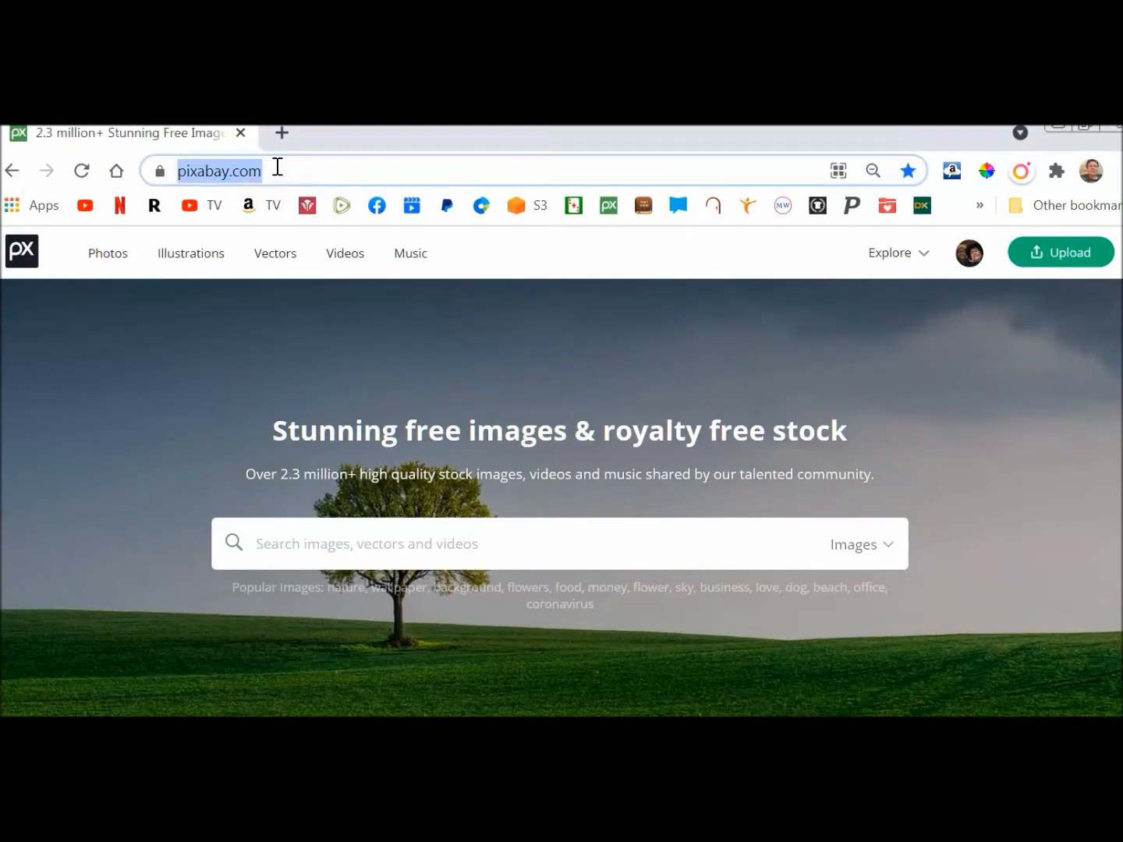
{"action": "left_click", "coordinate": [277, 169]}
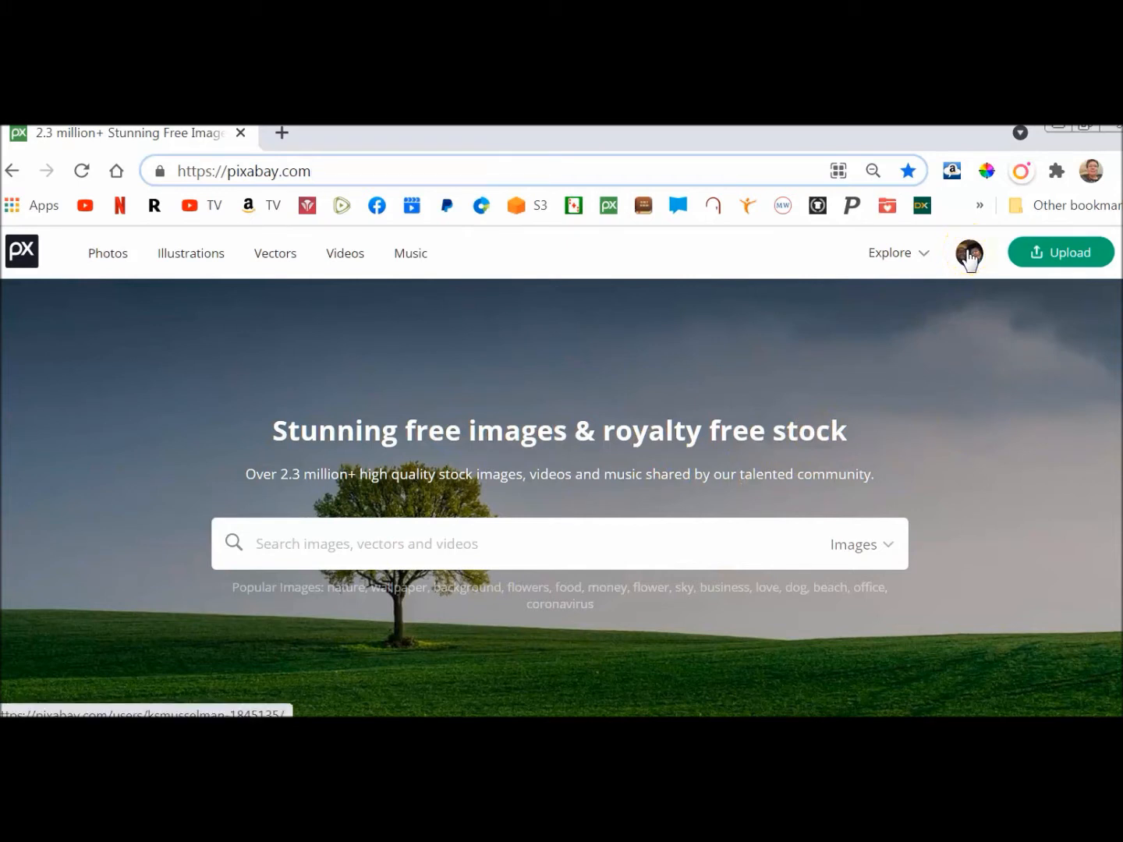
{"action": "left_click", "coordinate": [744, 544]}
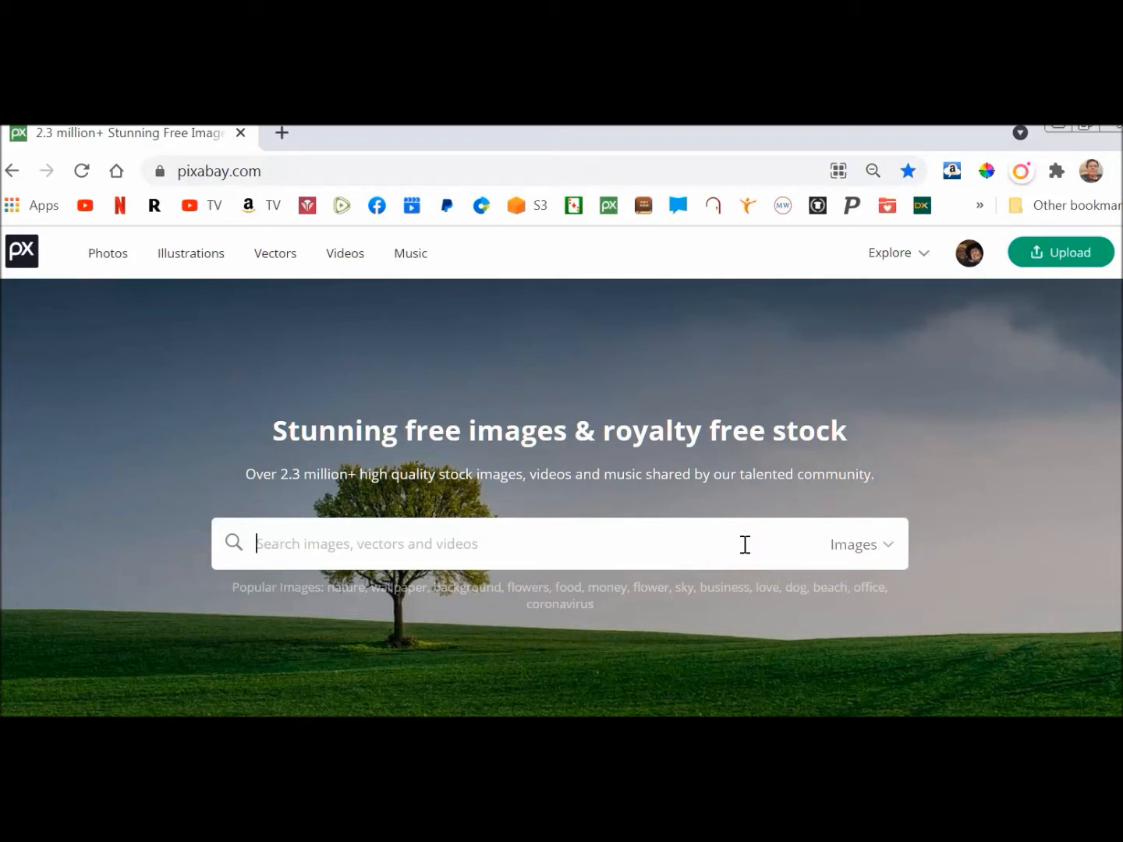
{"action": "type", "text": "flower"}
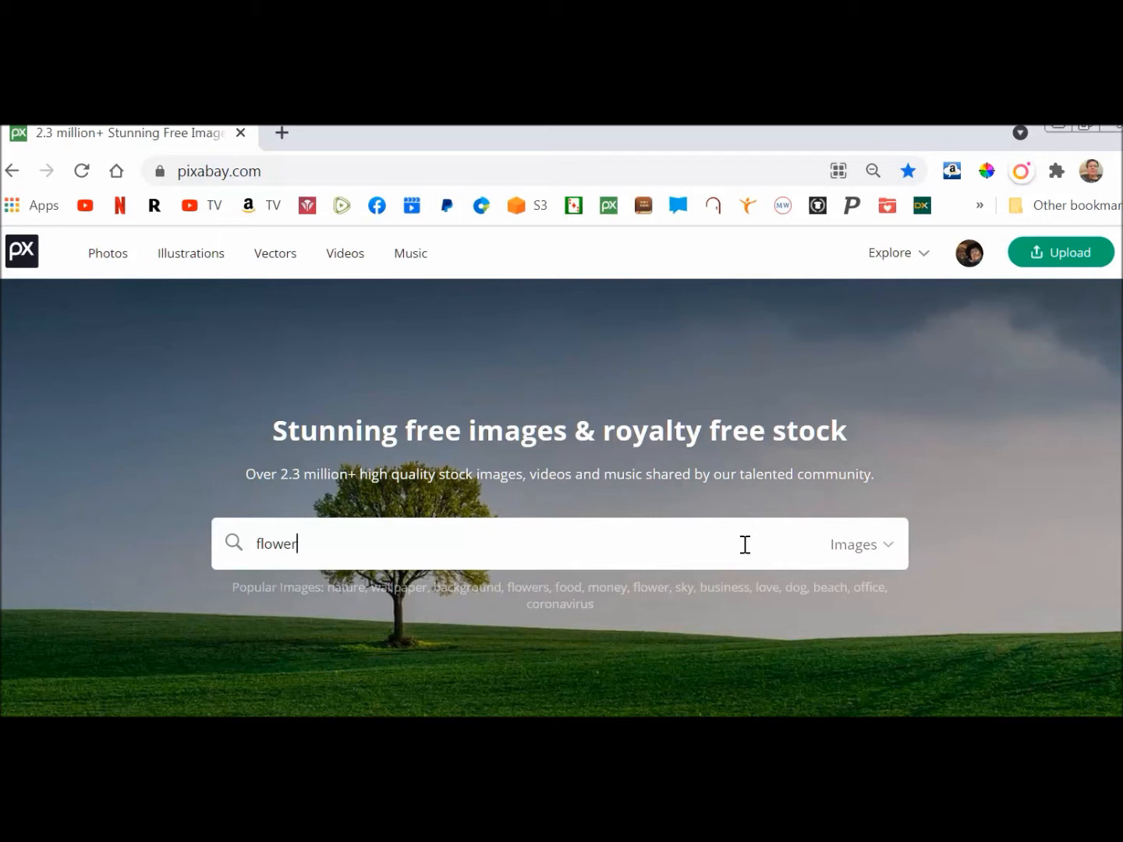
{"action": "left_click", "coordinate": [893, 544]}
{"action": "left_click", "coordinate": [805, 413]}
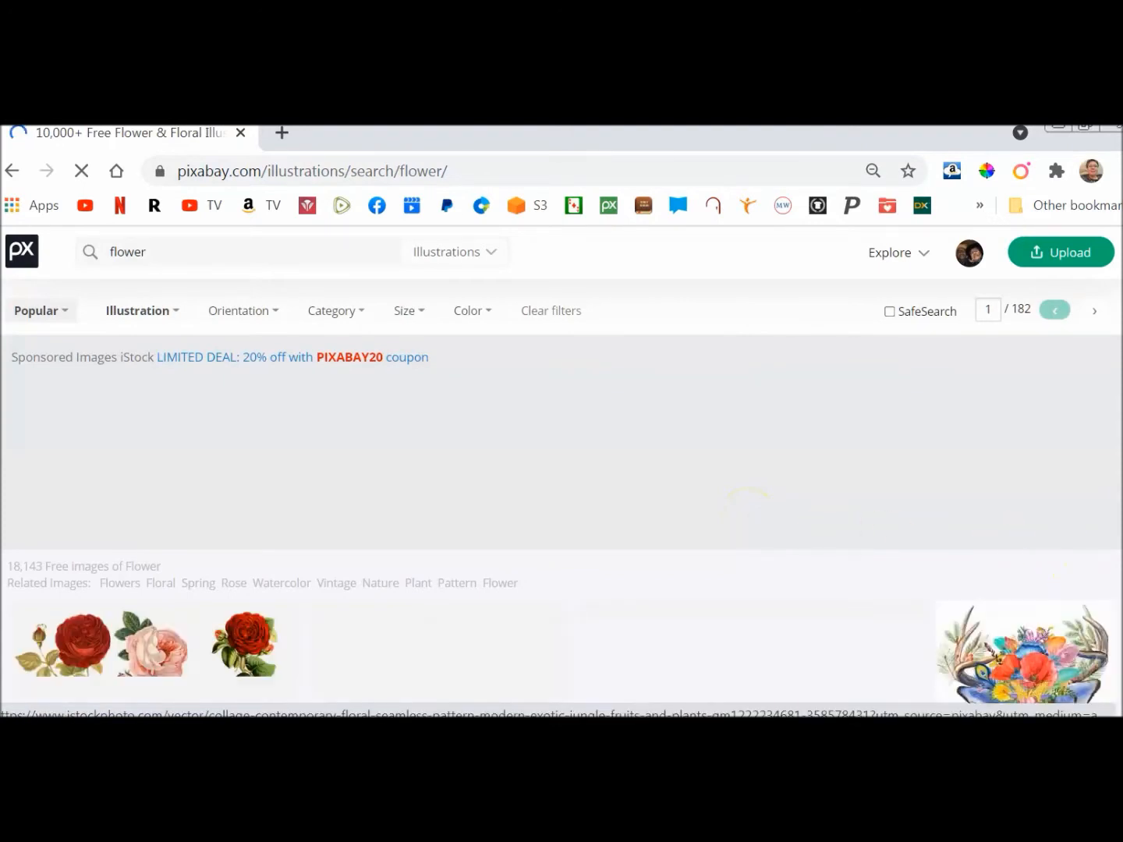
Step: Browse the flower illustrations and open the pink Lotus Flower Plant image
{"action": "scroll", "coordinate": [562, 472], "scroll_direction": "down", "scroll_amount": 2}
{"action": "scroll", "coordinate": [563, 467], "scroll_direction": "down", "scroll_amount": 3}
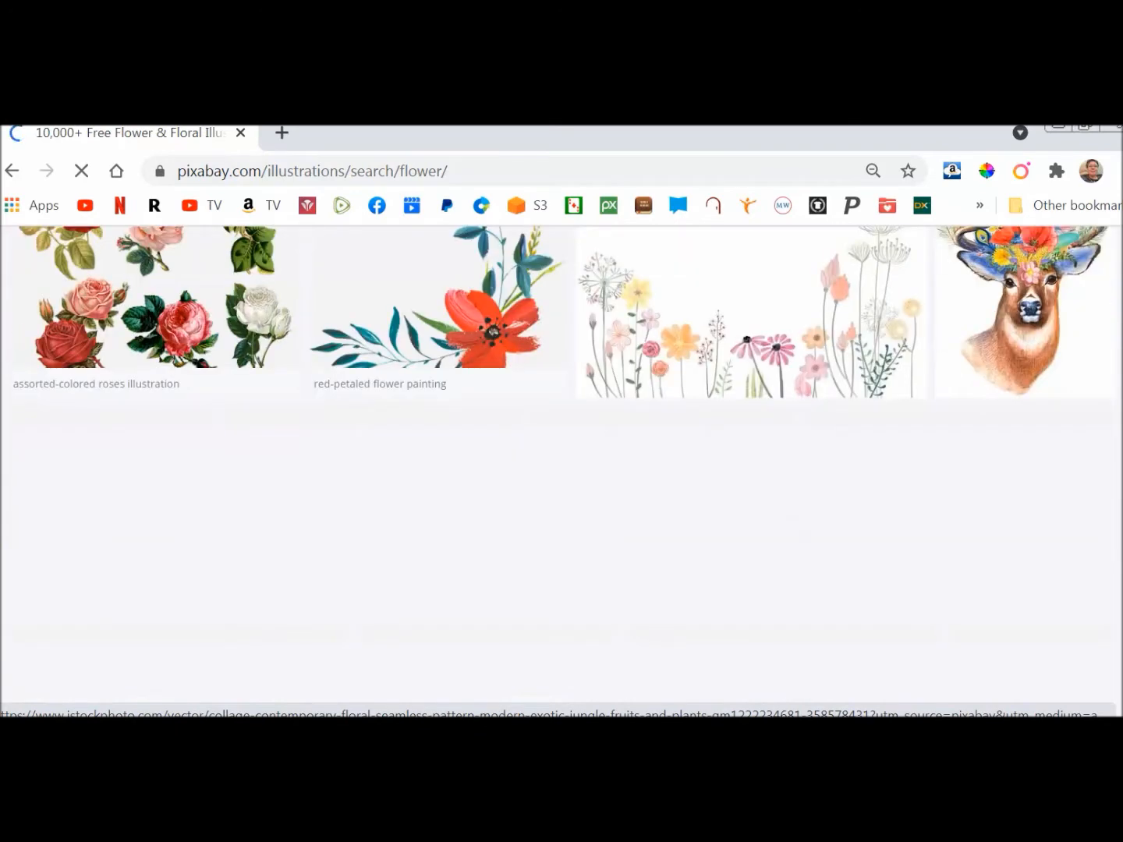
{"action": "scroll", "coordinate": [562, 471], "scroll_direction": "down", "scroll_amount": 2}
{"action": "scroll", "coordinate": [562, 472], "scroll_direction": "up", "scroll_amount": 3}
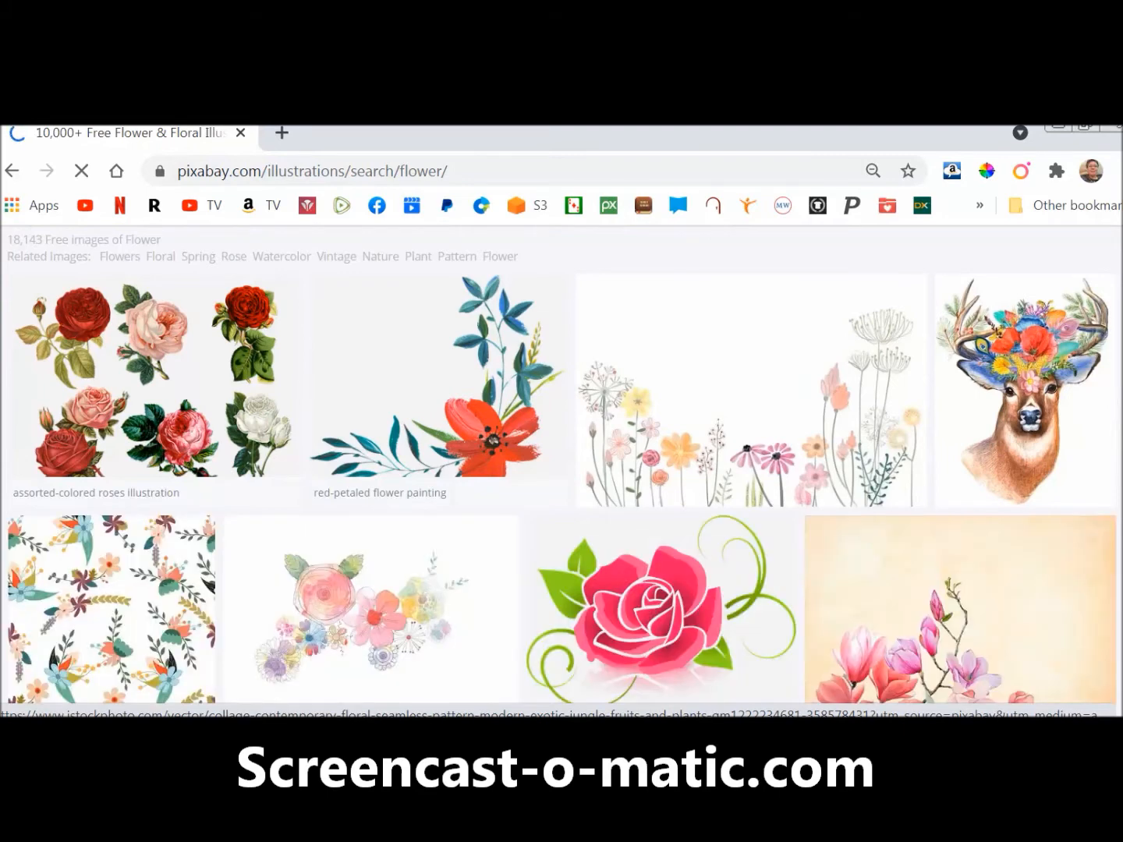
{"action": "scroll", "coordinate": [734, 465], "scroll_direction": "down", "scroll_amount": 5}
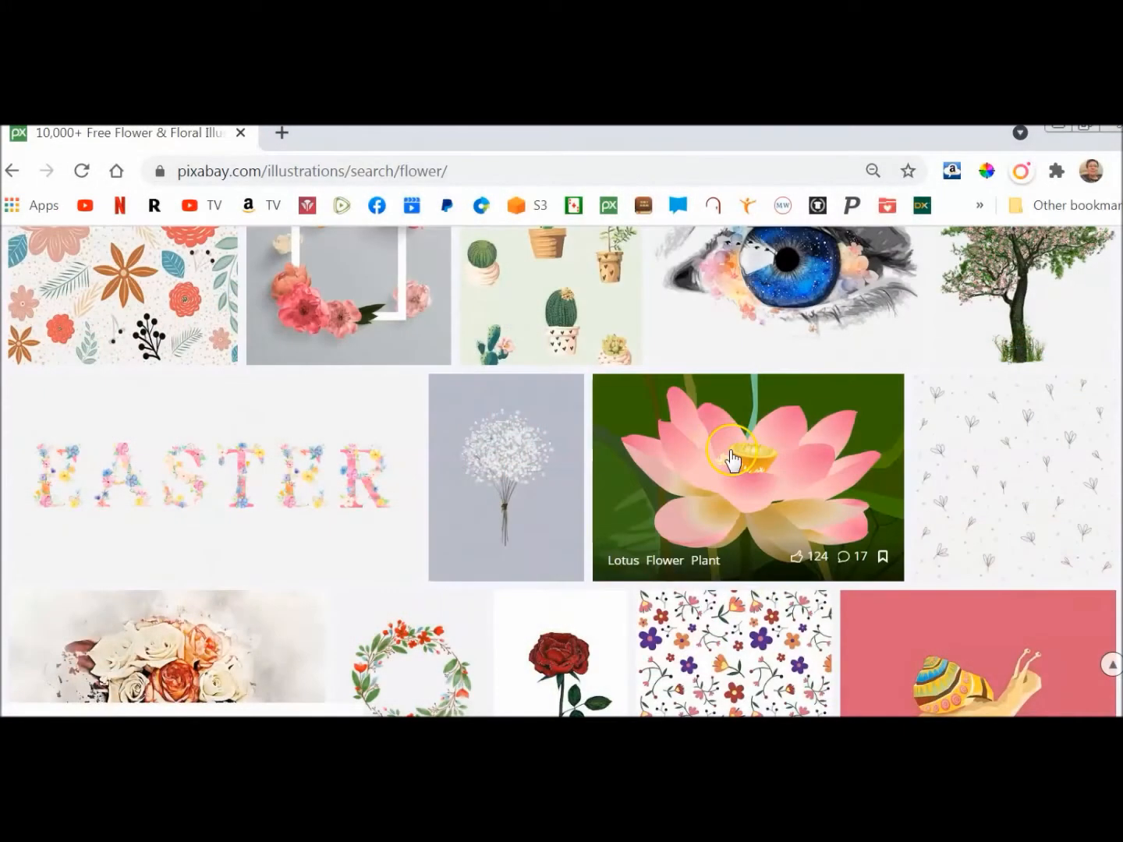
{"action": "left_click", "coordinate": [728, 470]}
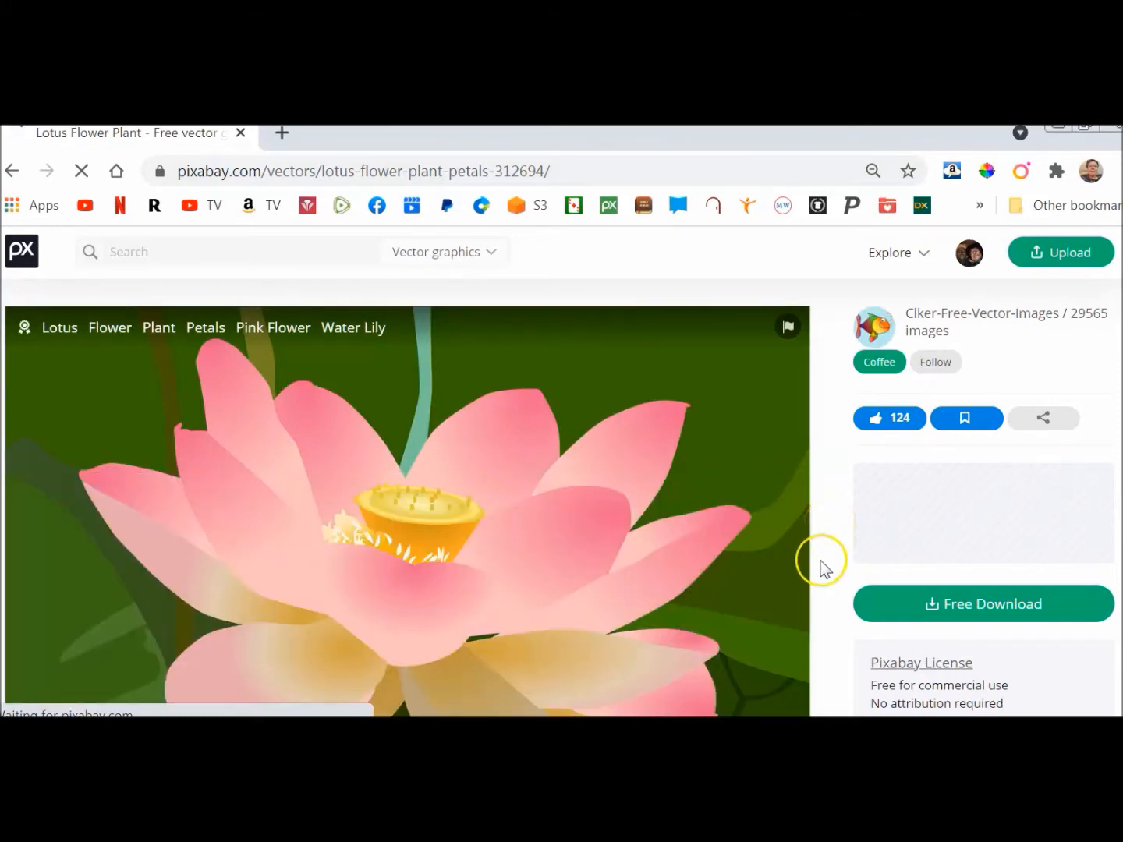
Step: Download the lotus flower image as a 1920×1282 PNG
{"action": "scroll", "coordinate": [819, 567], "scroll_direction": "down", "scroll_amount": 2}
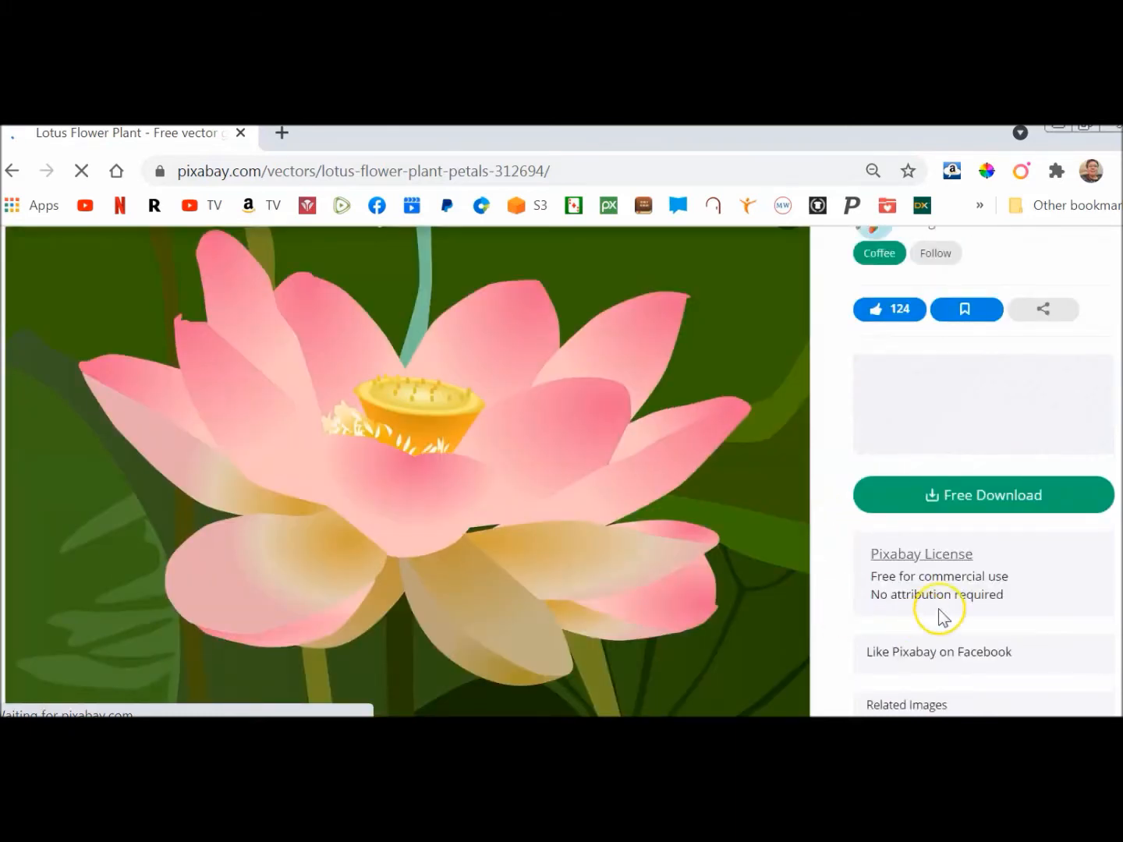
{"action": "left_click", "coordinate": [971, 502]}
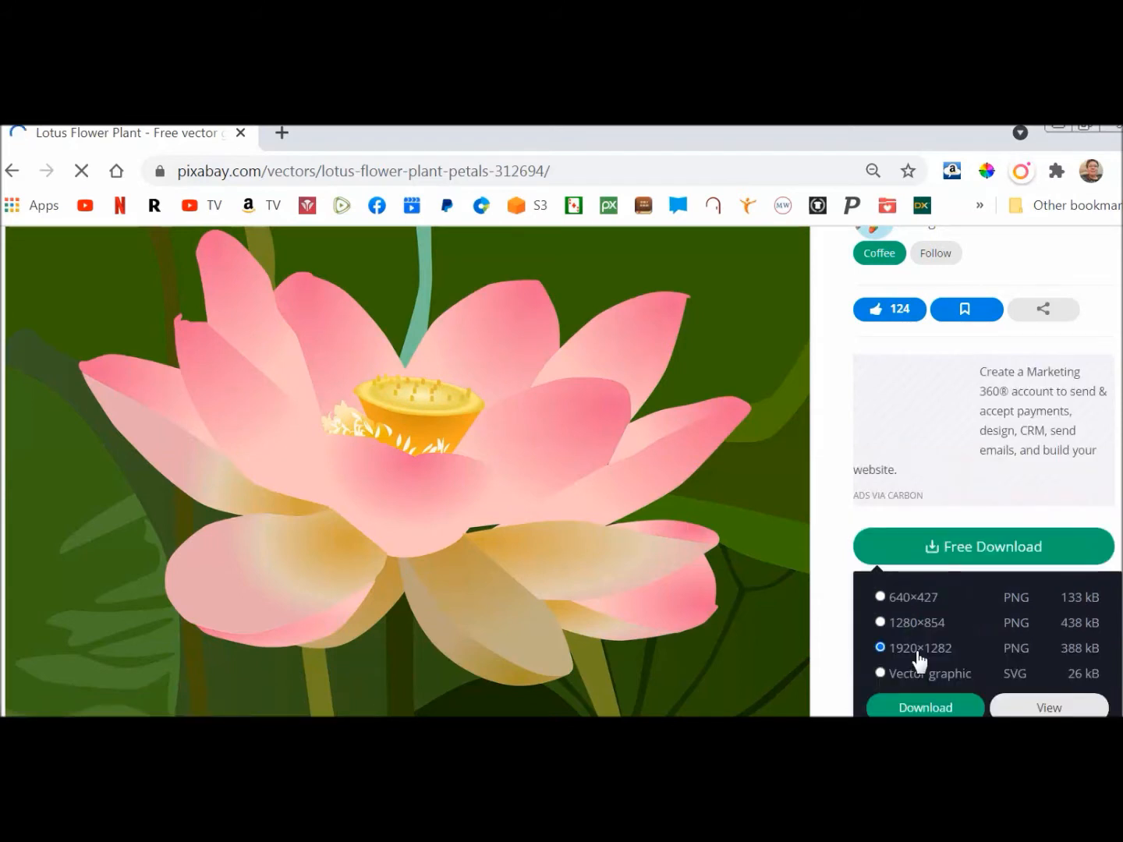
{"action": "left_click", "coordinate": [923, 663]}
{"action": "left_click", "coordinate": [924, 706]}
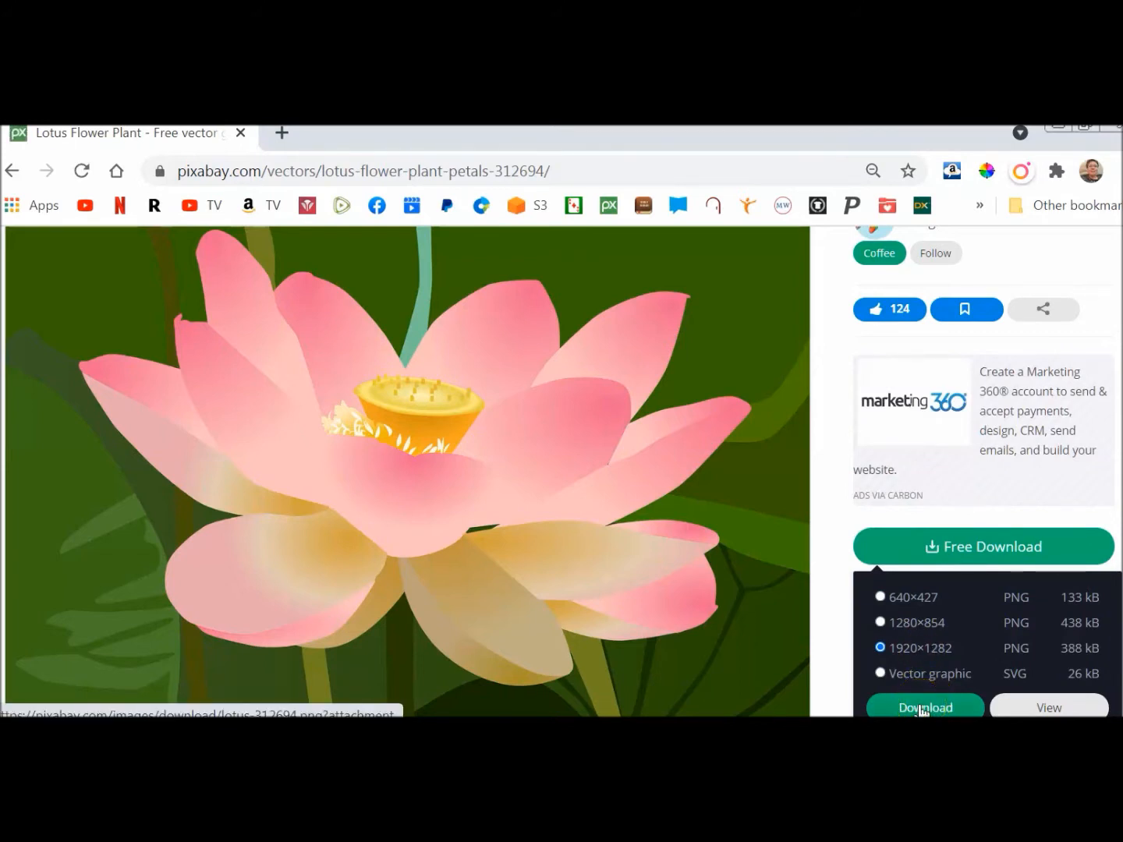
{"action": "left_click", "coordinate": [923, 708]}
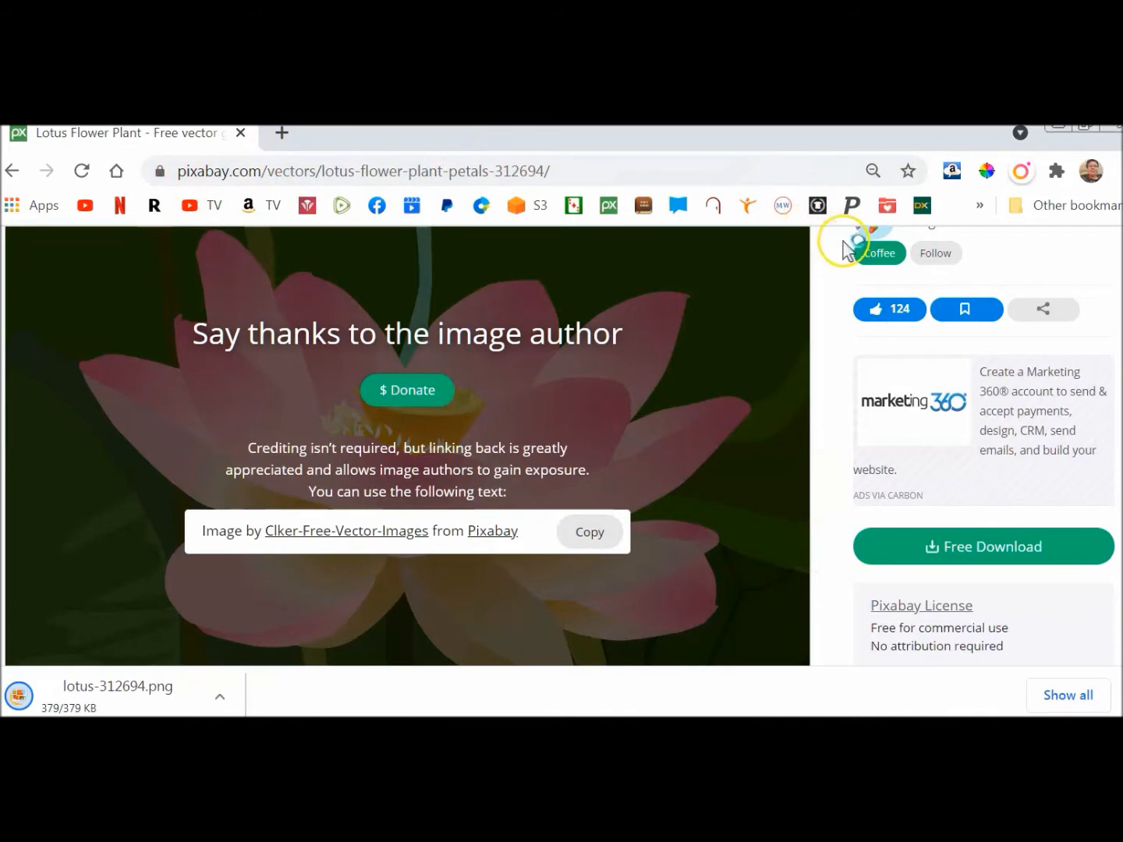
Step: Go to Placeit, log in with the saved account and open the T-shirt design templates
{"action": "left_click", "coordinate": [854, 206]}
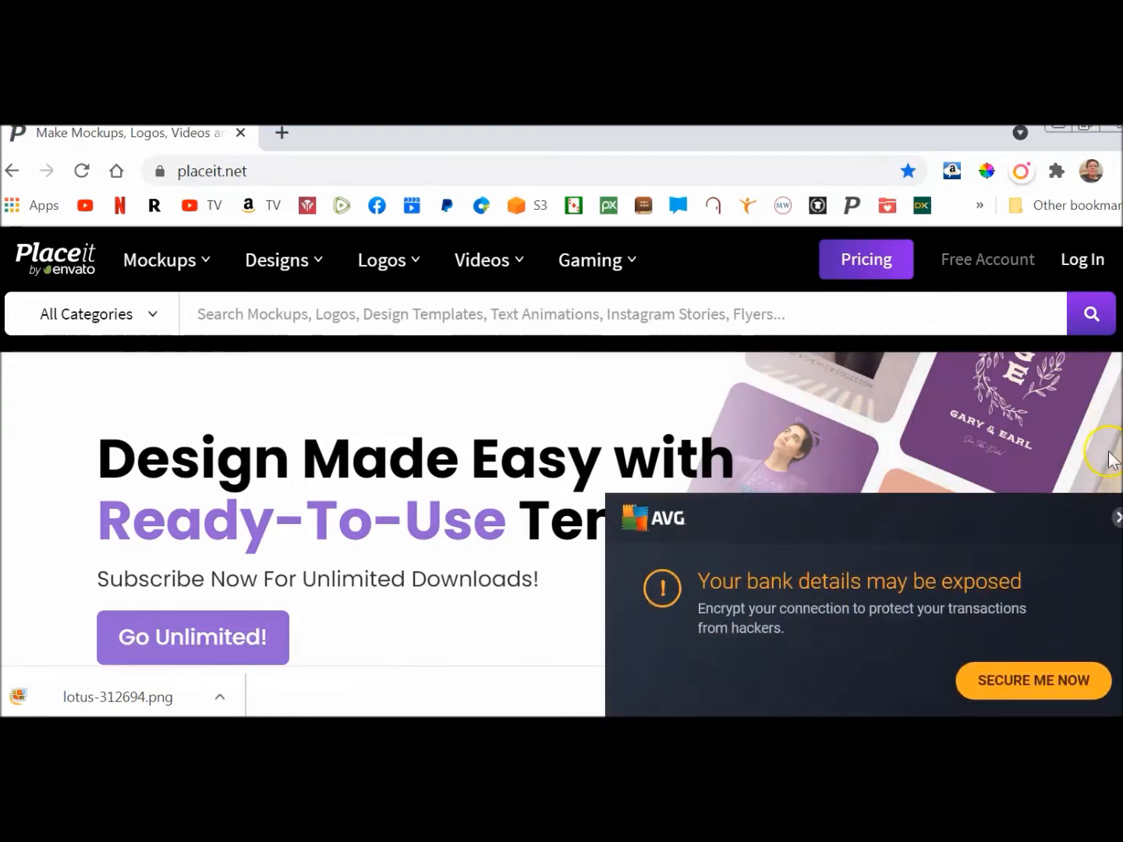
{"action": "left_click", "coordinate": [1118, 516]}
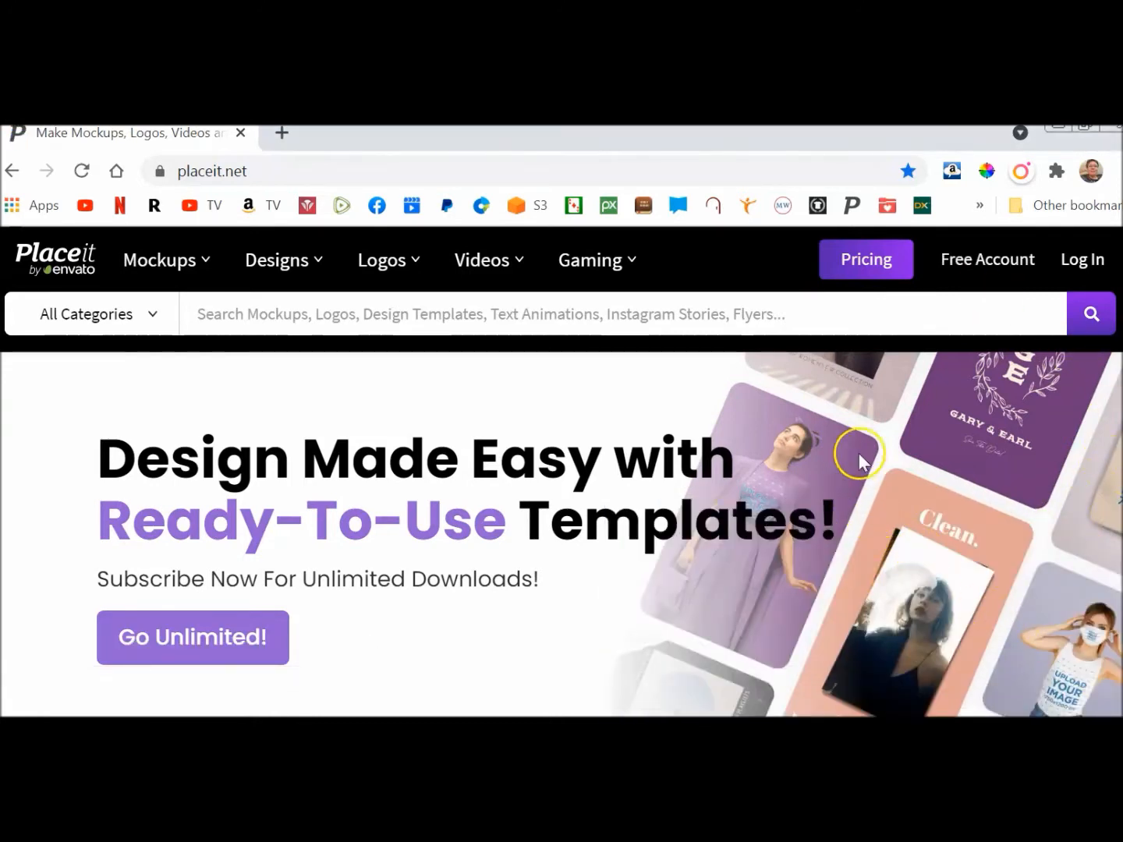
{"action": "left_click", "coordinate": [1087, 259]}
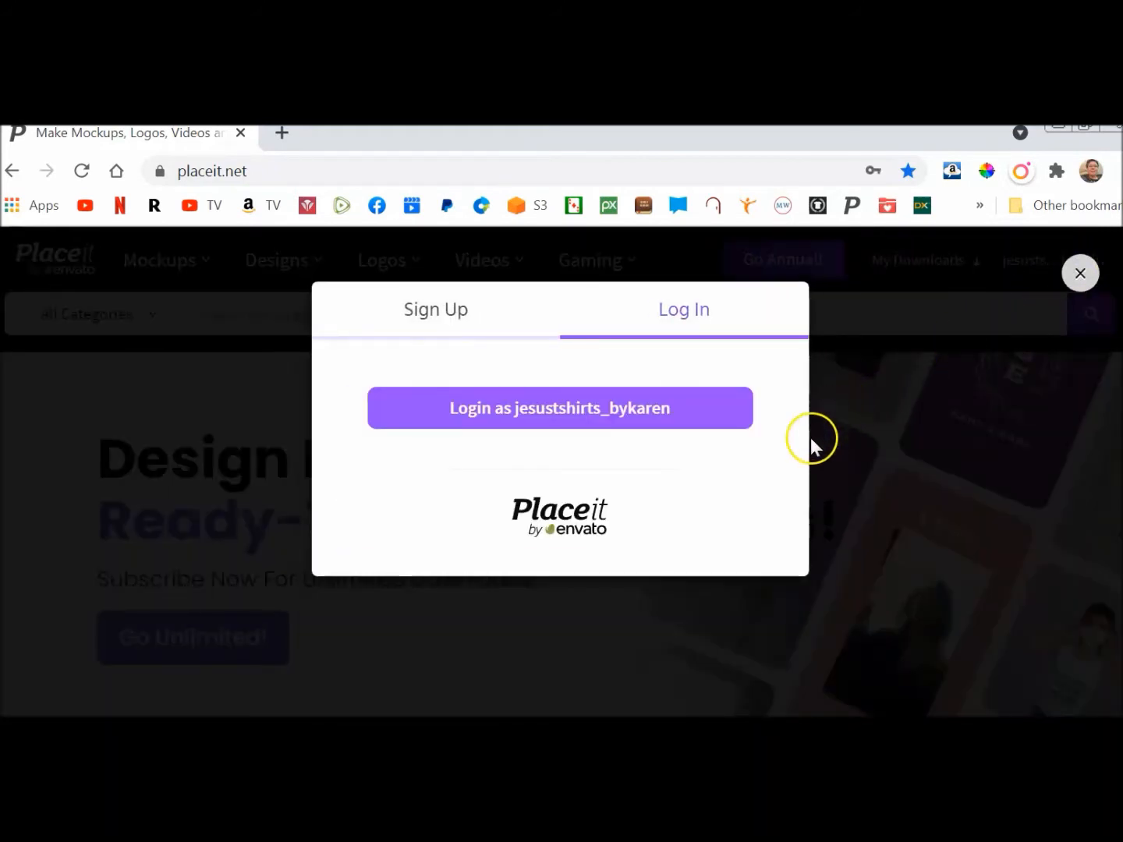
{"action": "left_click", "coordinate": [565, 415]}
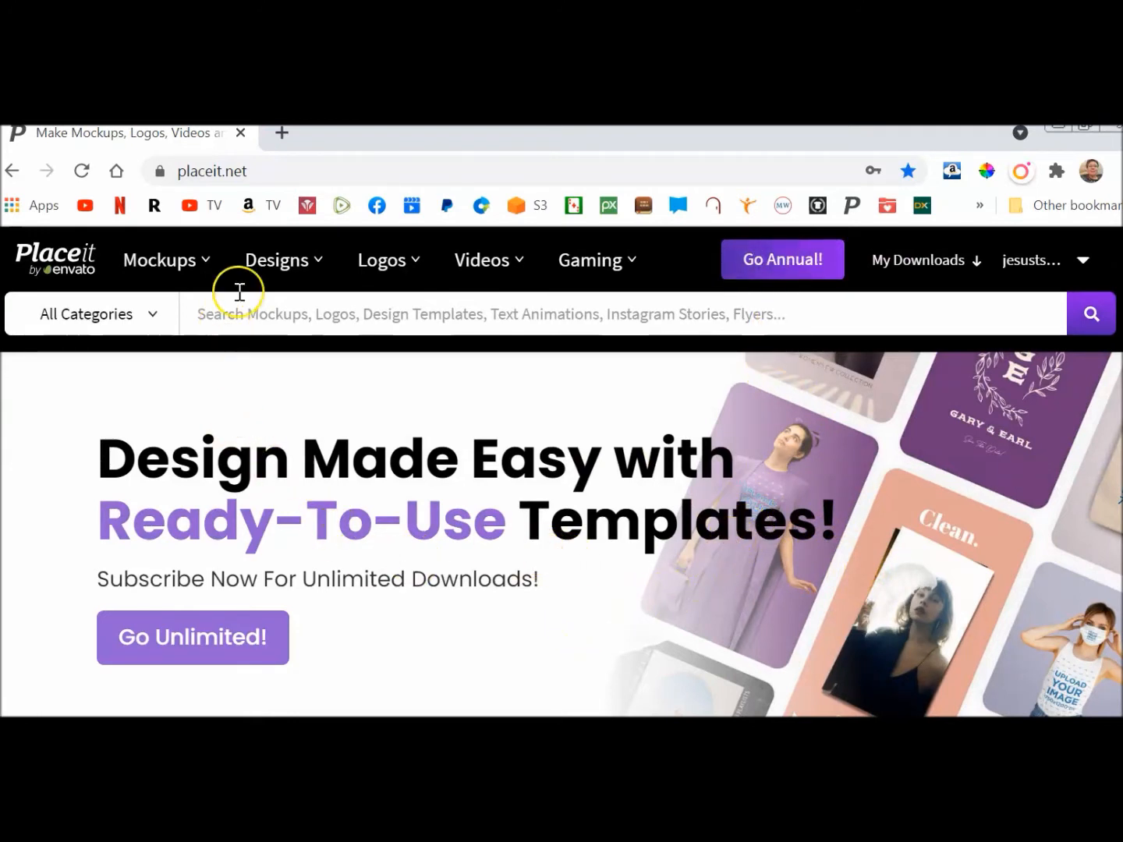
{"action": "mouse_move", "coordinate": [271, 256]}
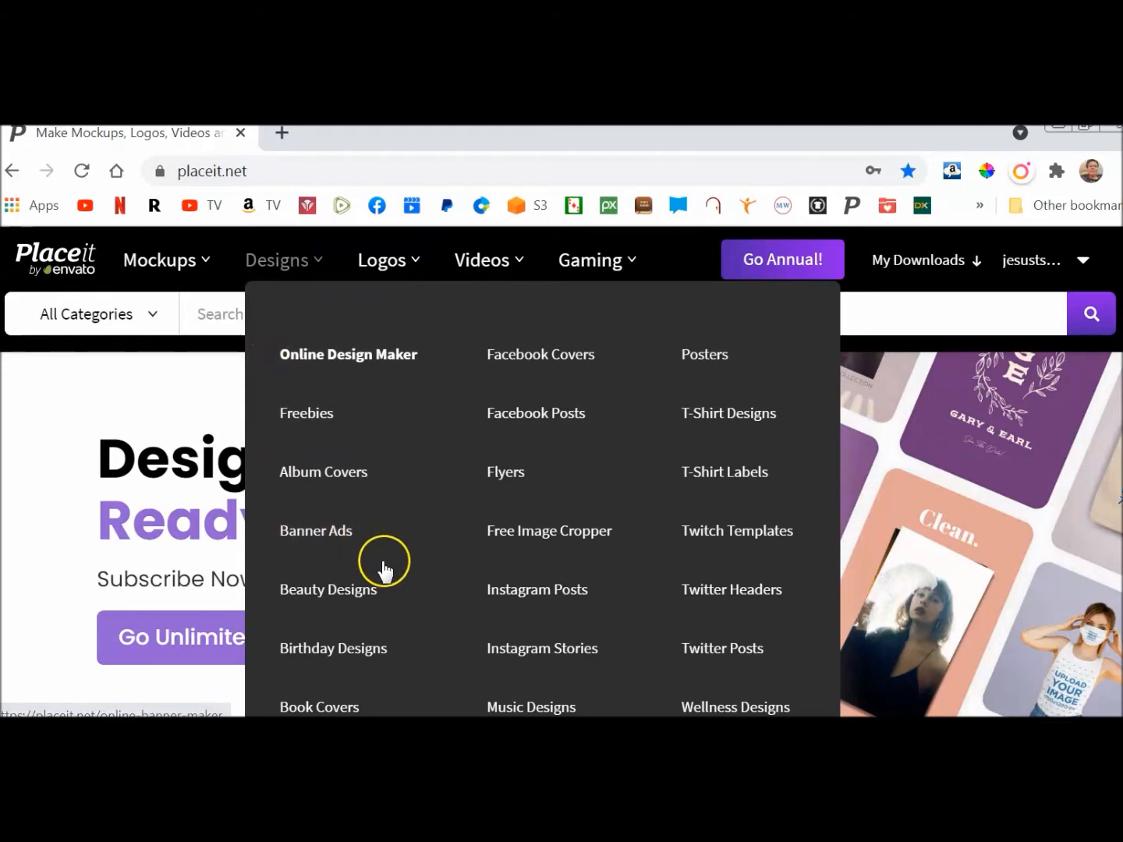
{"action": "left_click", "coordinate": [709, 414]}
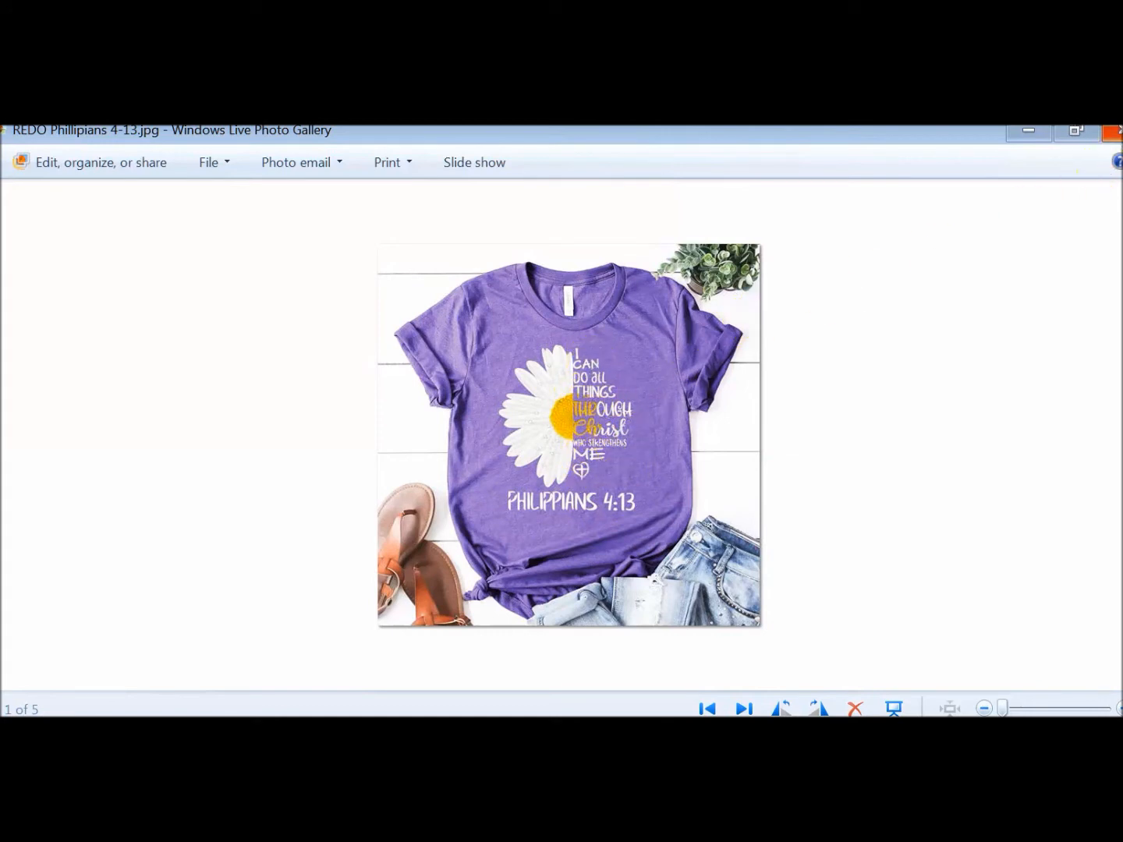
Step: Reopen the REDO Phillipians 4-13.jpg shirt picture from the desktop to review it, and return to Placeit in Chrome
{"action": "left_click", "coordinate": [1113, 131]}
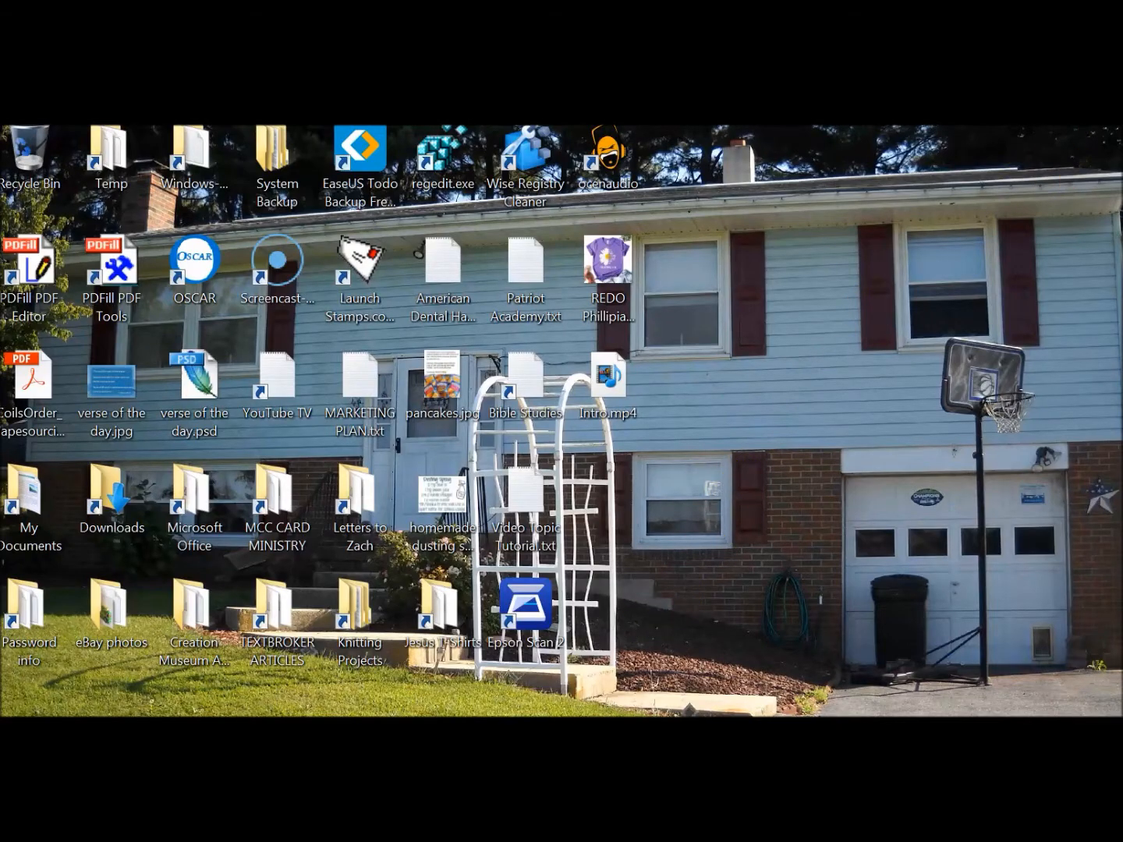
{"action": "double_click", "coordinate": [607, 270]}
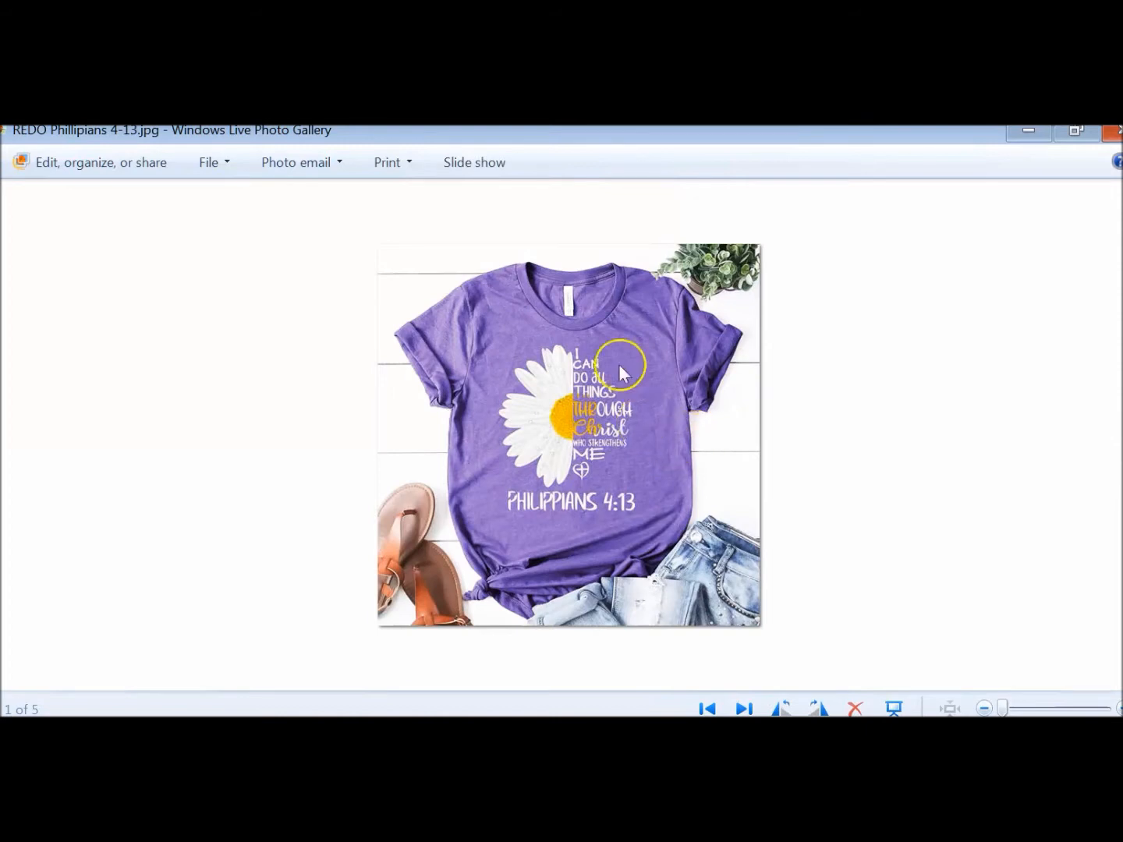
{"action": "mouse_move", "coordinate": [188, 737]}
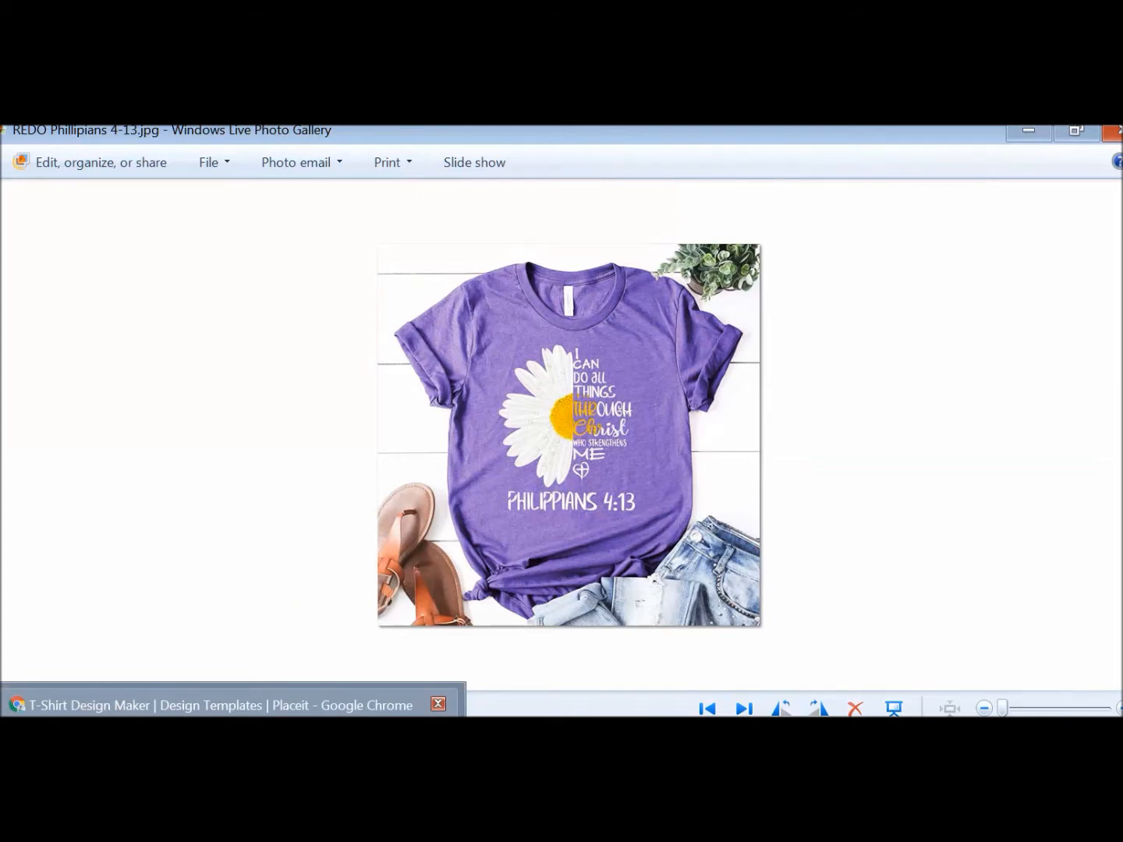
{"action": "left_click", "coordinate": [218, 706]}
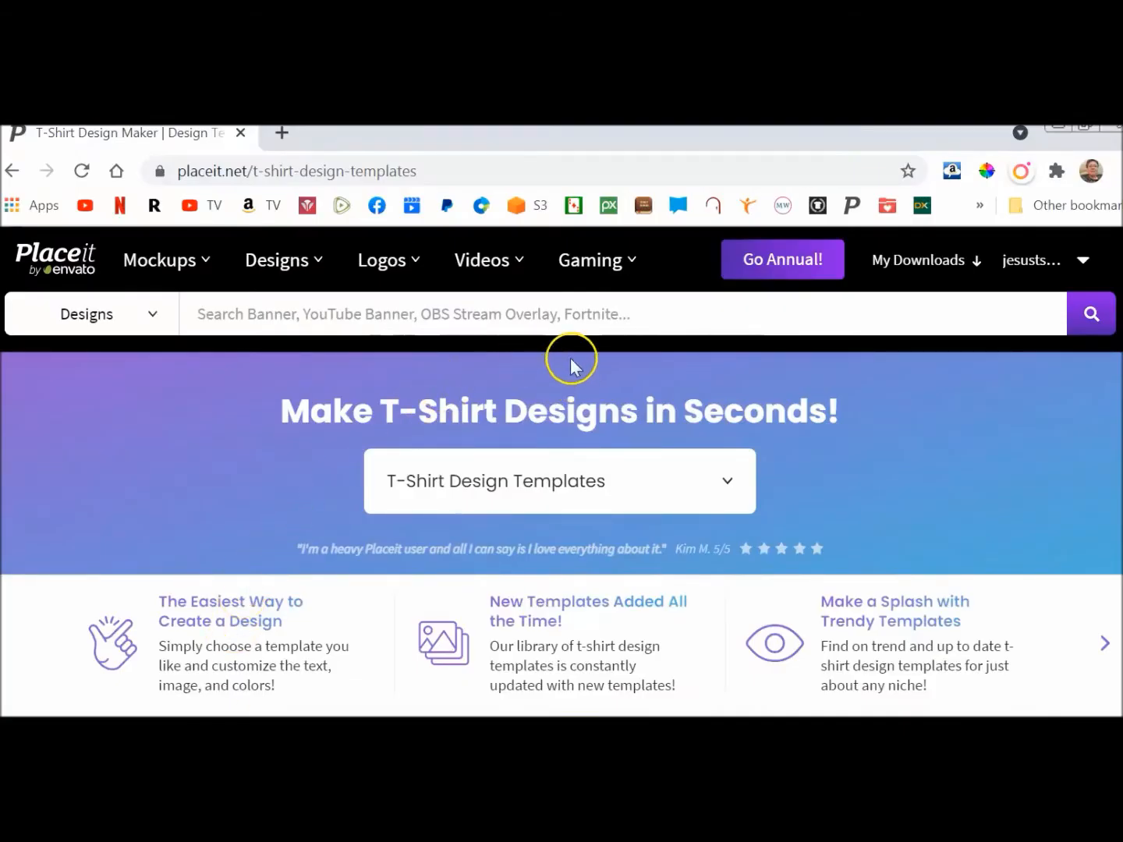
Step: Filter the T-shirt design templates by the Typography tag
{"action": "mouse_move", "coordinate": [278, 265]}
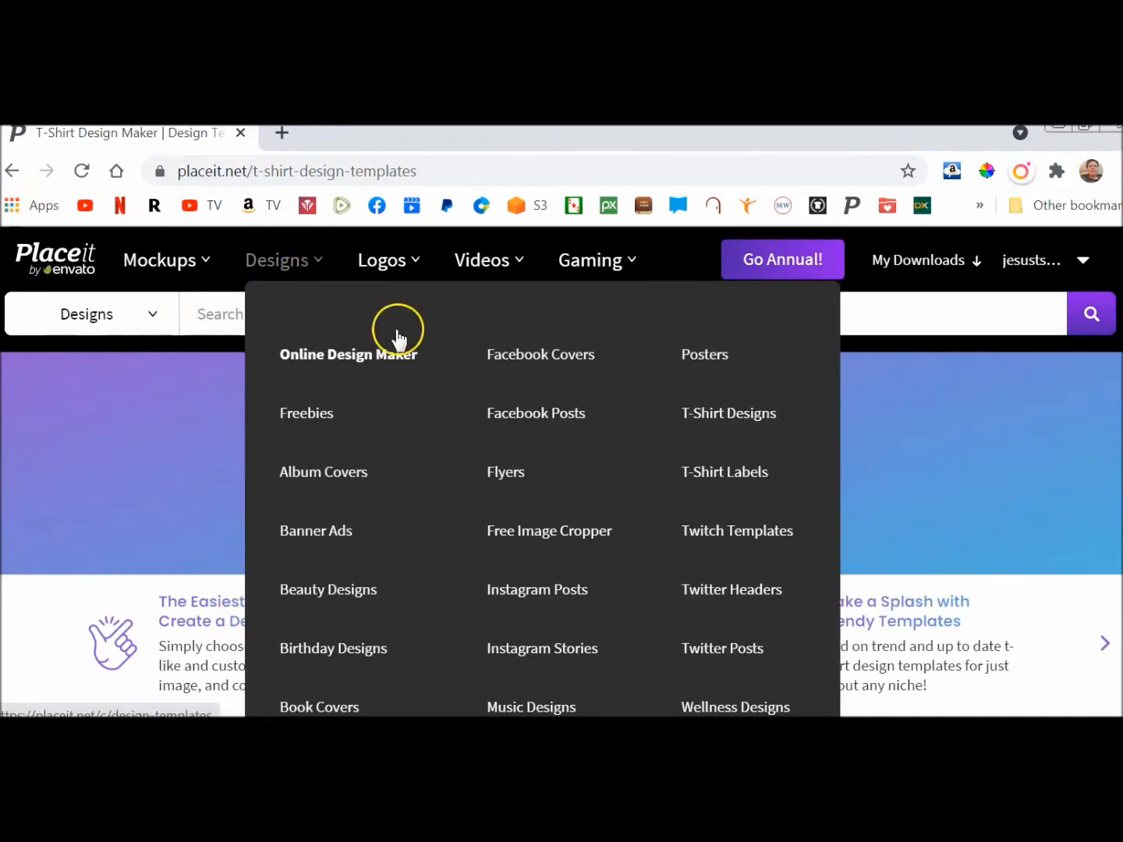
{"action": "left_click", "coordinate": [724, 412]}
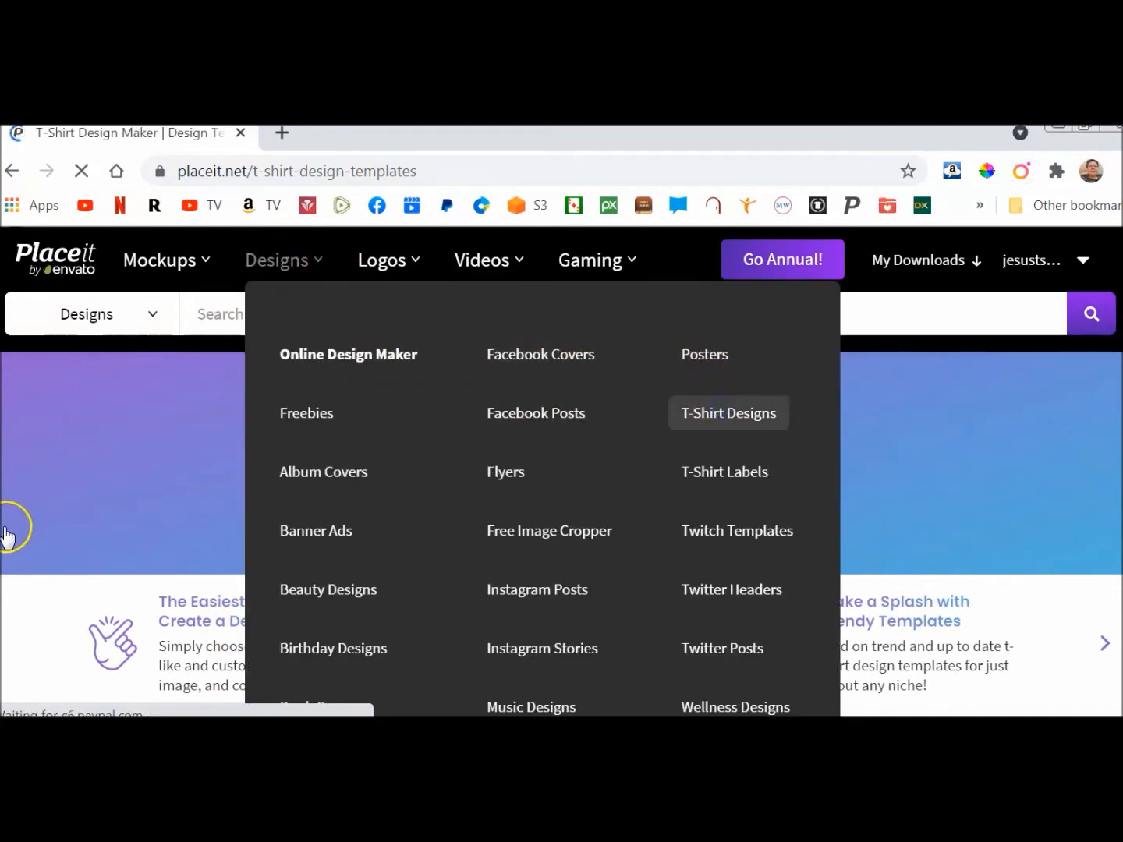
{"action": "scroll", "coordinate": [11, 507], "scroll_direction": "down", "scroll_amount": 3}
{"action": "scroll", "coordinate": [9, 515], "scroll_direction": "down", "scroll_amount": 12}
{"action": "scroll", "coordinate": [11, 514], "scroll_direction": "down", "scroll_amount": 14}
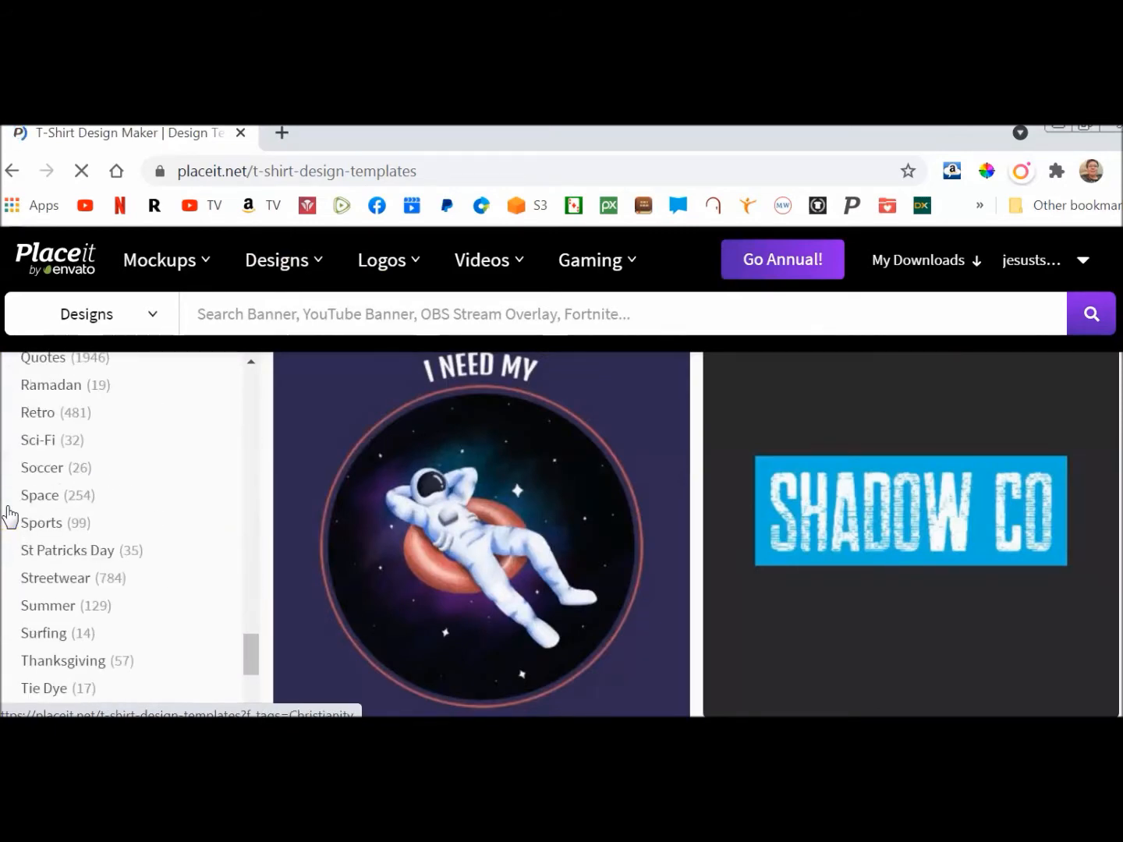
{"action": "scroll", "coordinate": [11, 513], "scroll_direction": "down", "scroll_amount": 4}
{"action": "scroll", "coordinate": [10, 513], "scroll_direction": "up", "scroll_amount": 2}
{"action": "left_click", "coordinate": [29, 536]}
{"action": "left_click", "coordinate": [60, 548]}
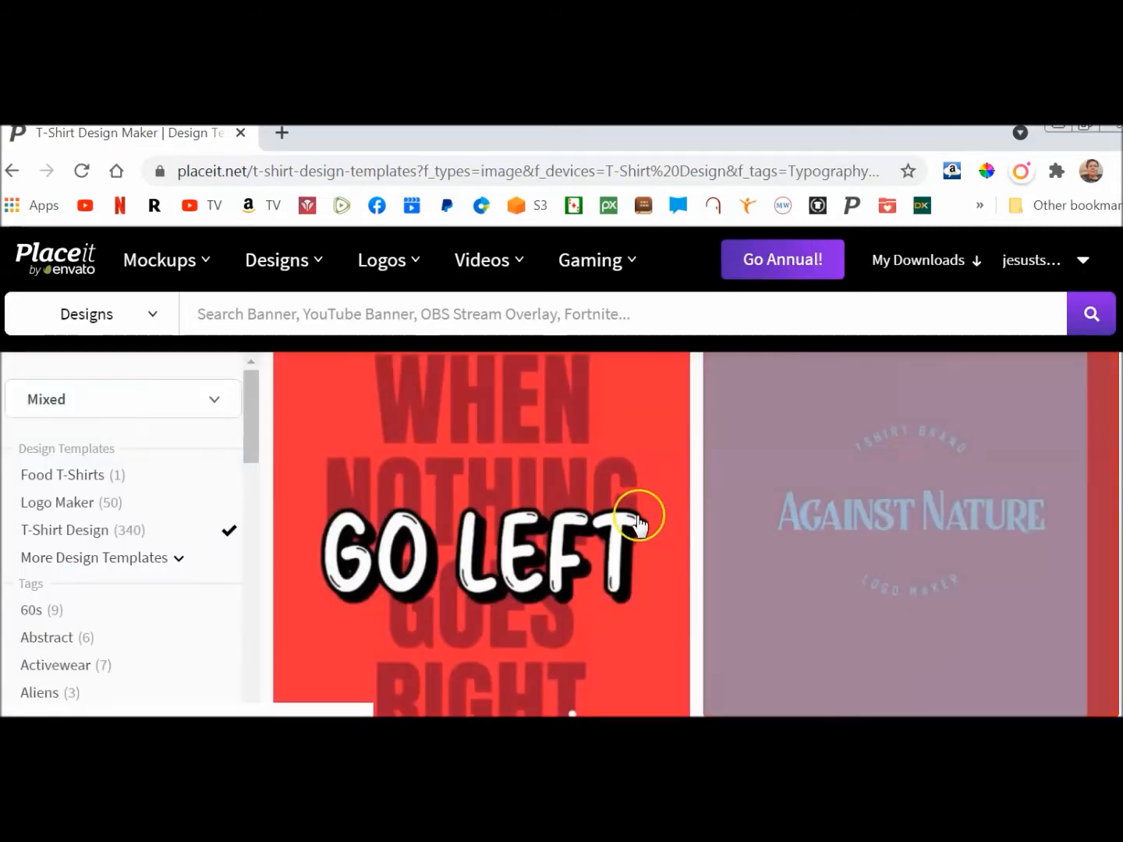
Step: Open the red "GO LEFT" typography template in the T-shirt design editor
{"action": "left_click", "coordinate": [464, 460]}
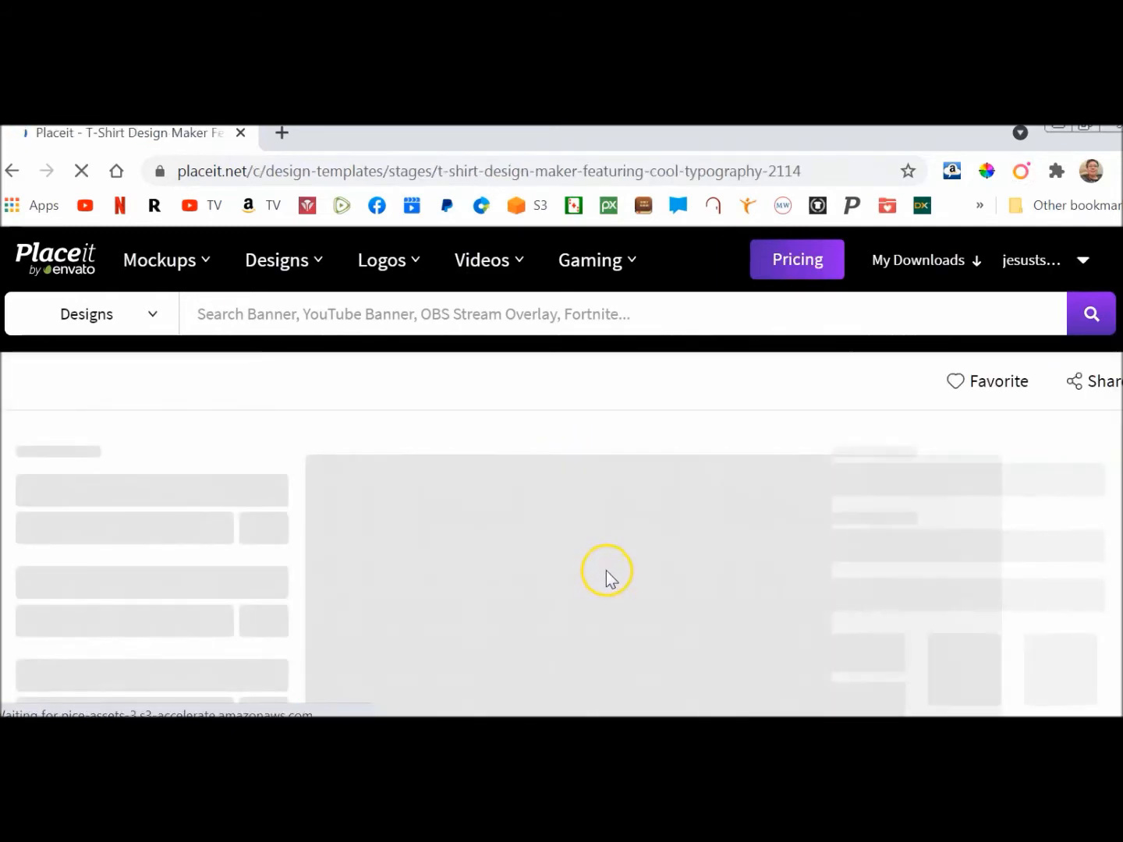
{"action": "scroll", "coordinate": [401, 431], "scroll_direction": "down", "scroll_amount": 3}
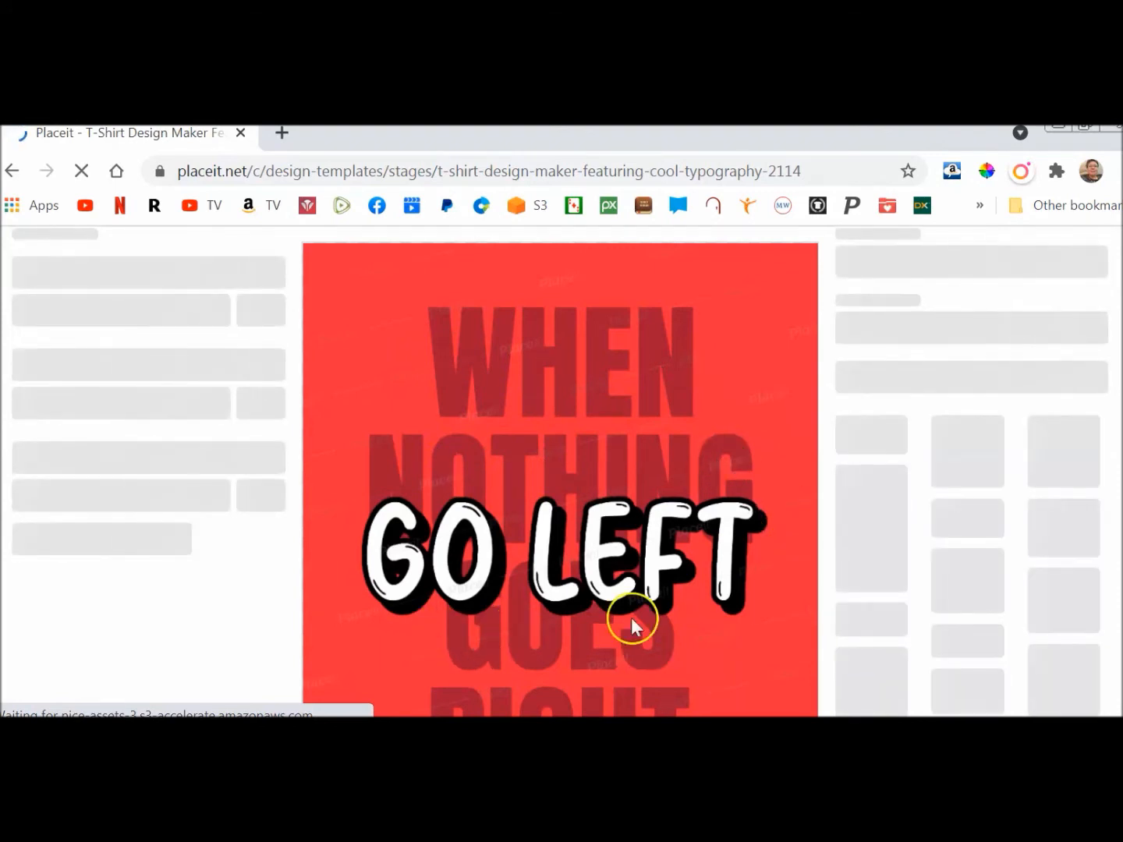
{"action": "scroll", "coordinate": [629, 621], "scroll_direction": "down", "scroll_amount": 1}
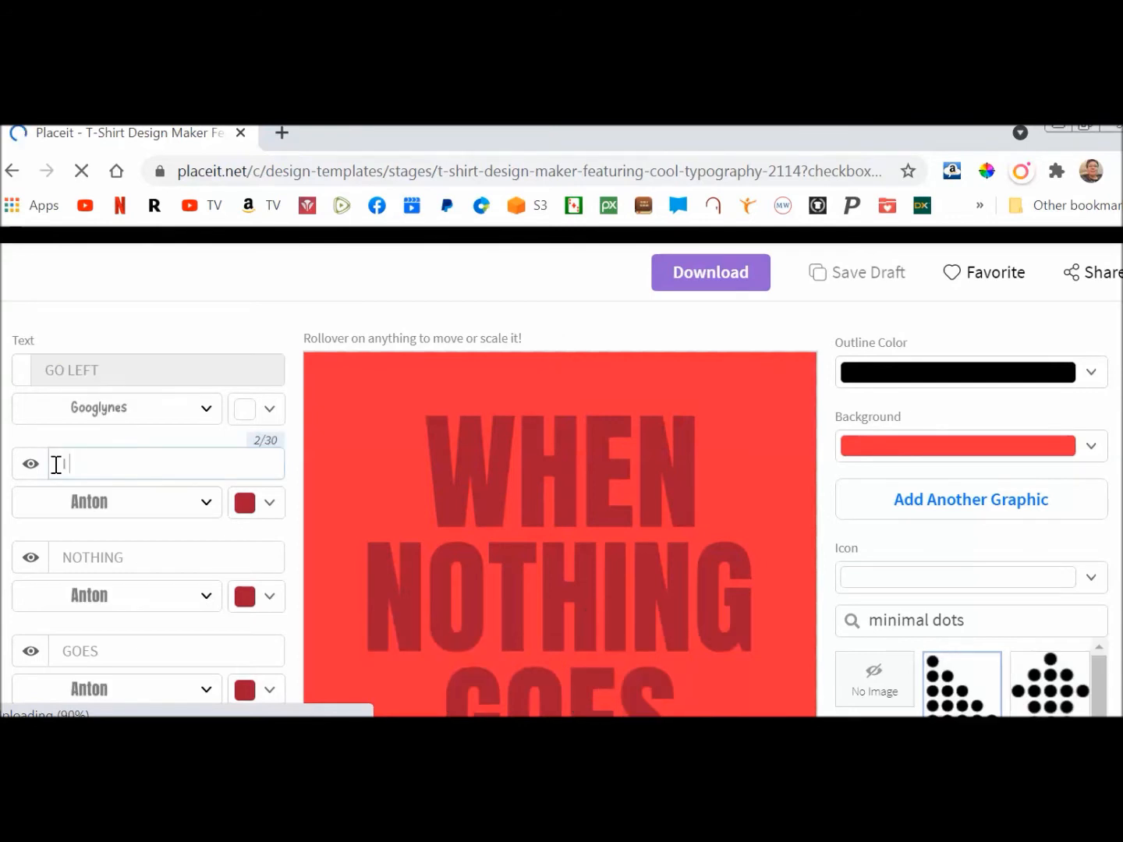
Step: Replace the template's four Anton text lines with "I Can Do", "All Things Through", "CHRIST Who" and "Strengthens Me"
{"action": "type", "text": "Can Do"}
{"action": "double_click", "coordinate": [145, 557]}
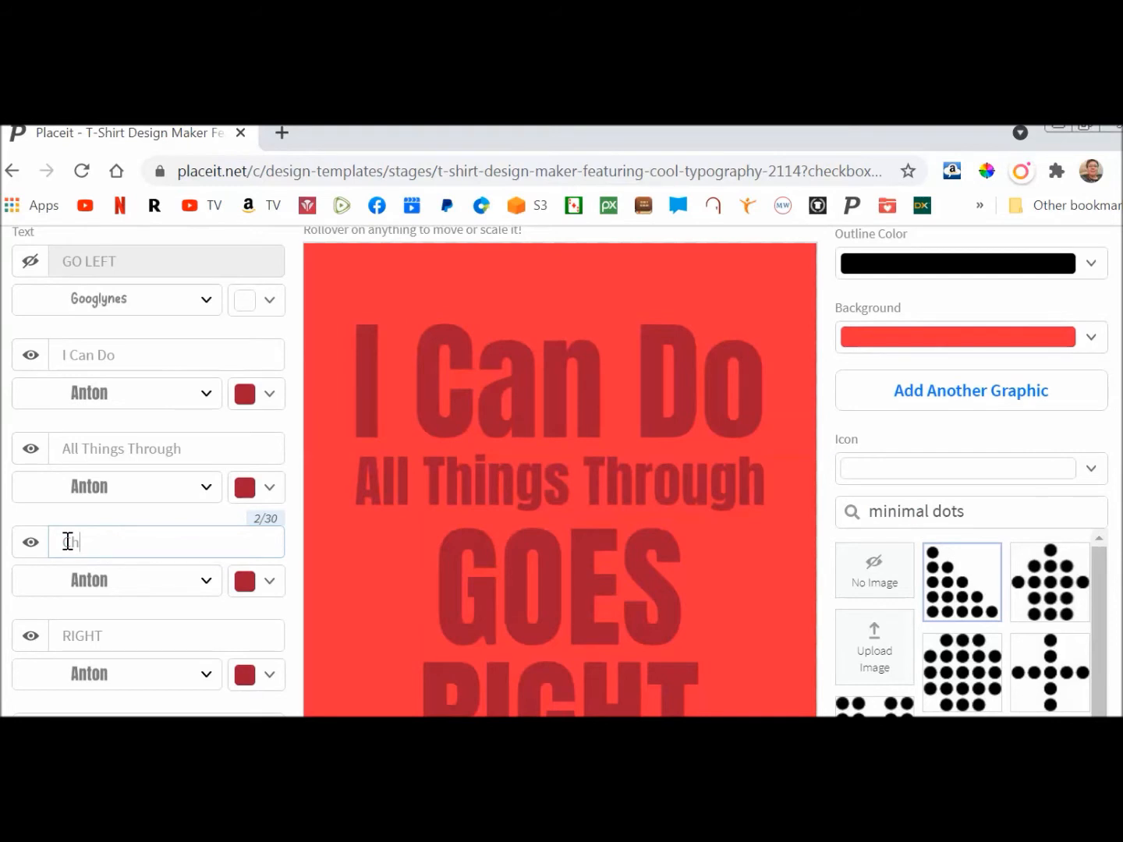
{"action": "double_click", "coordinate": [82, 629]}
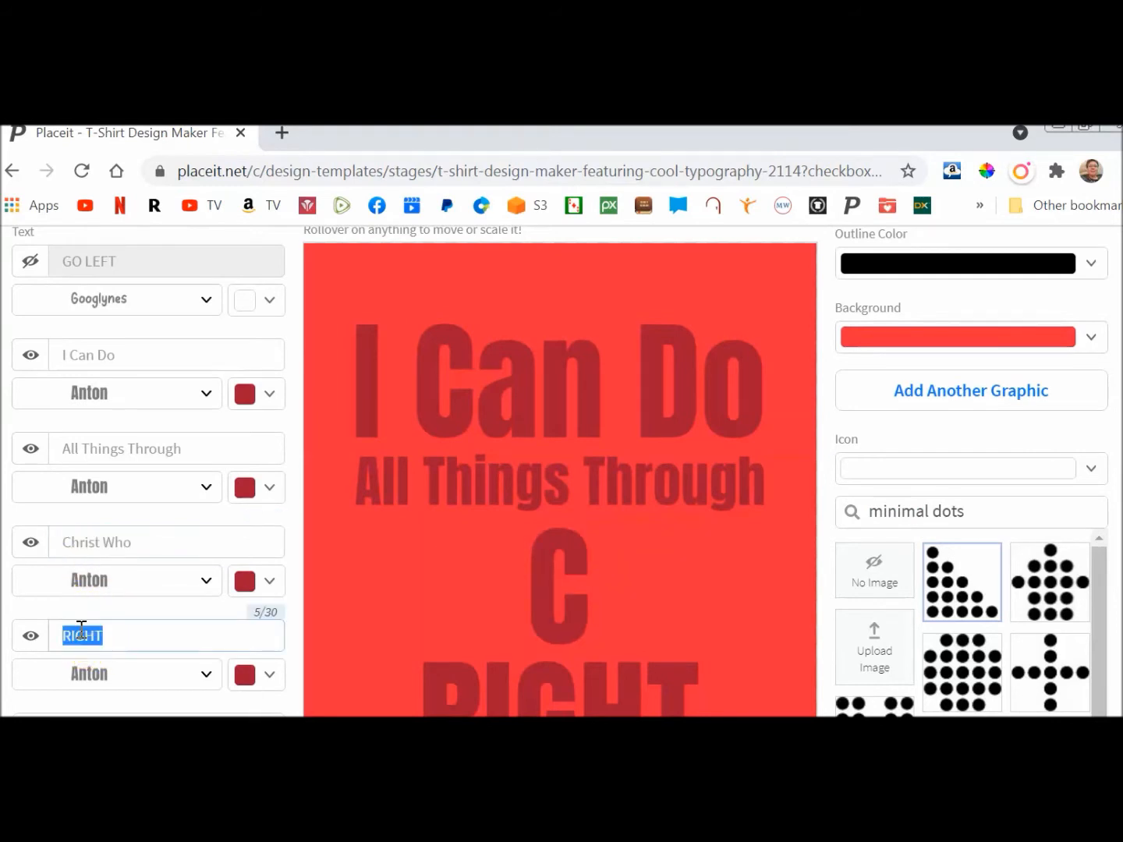
{"action": "type", "text": "Strengthens Me"}
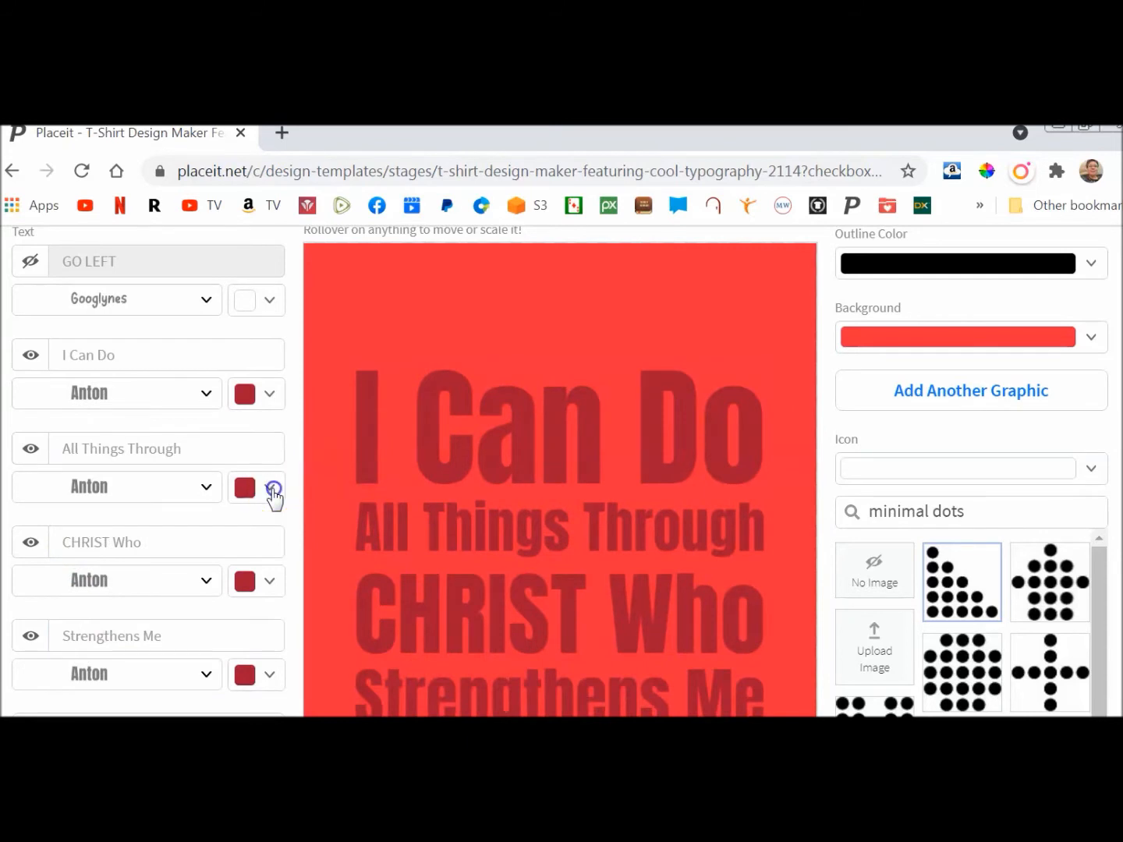
{"action": "left_click", "coordinate": [269, 491]}
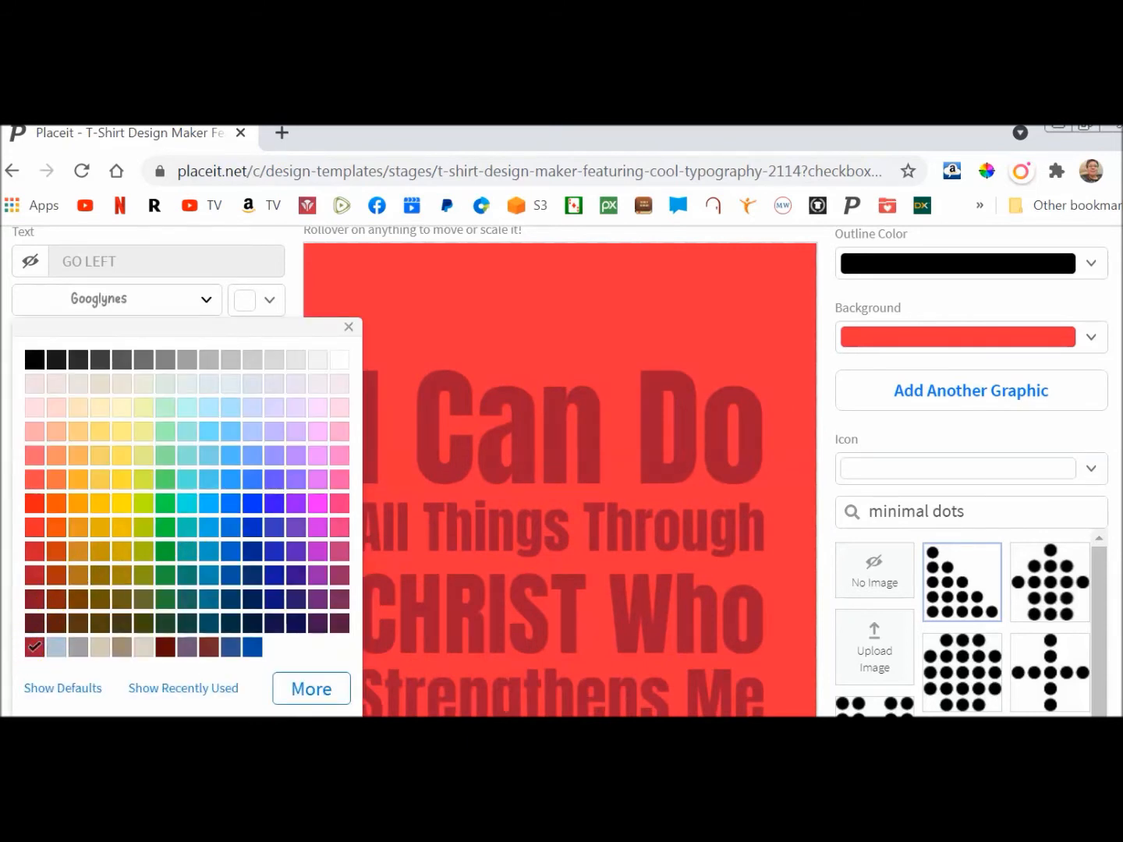
{"action": "left_click", "coordinate": [2, 620]}
{"action": "scroll", "coordinate": [4, 624], "scroll_direction": "down", "scroll_amount": 3}
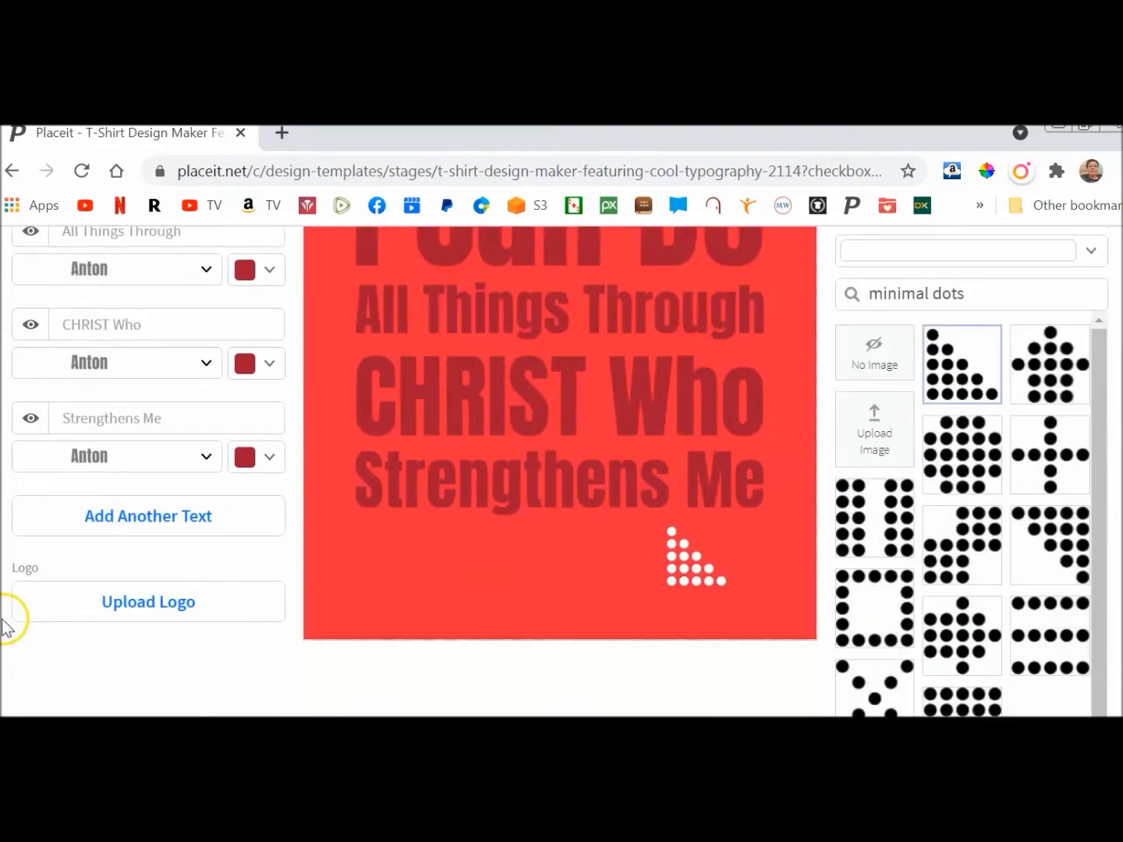
Step: Move the "All Things Through", "CHRIST Who" and "Strengthens Me" lines up to tighten the spacing between them
{"action": "scroll", "coordinate": [457, 619], "scroll_direction": "up", "scroll_amount": 3}
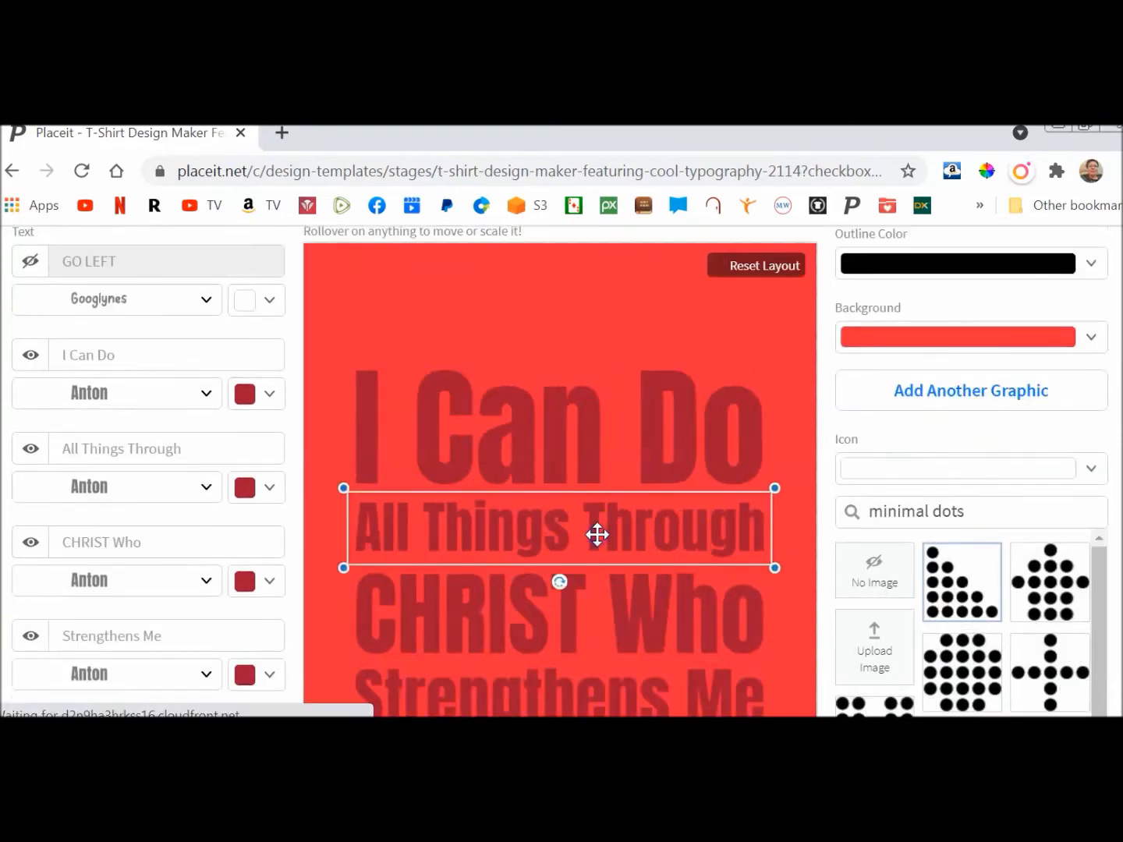
{"action": "left_click_drag", "start_coordinate": [591, 534], "coordinate": [590, 523]}
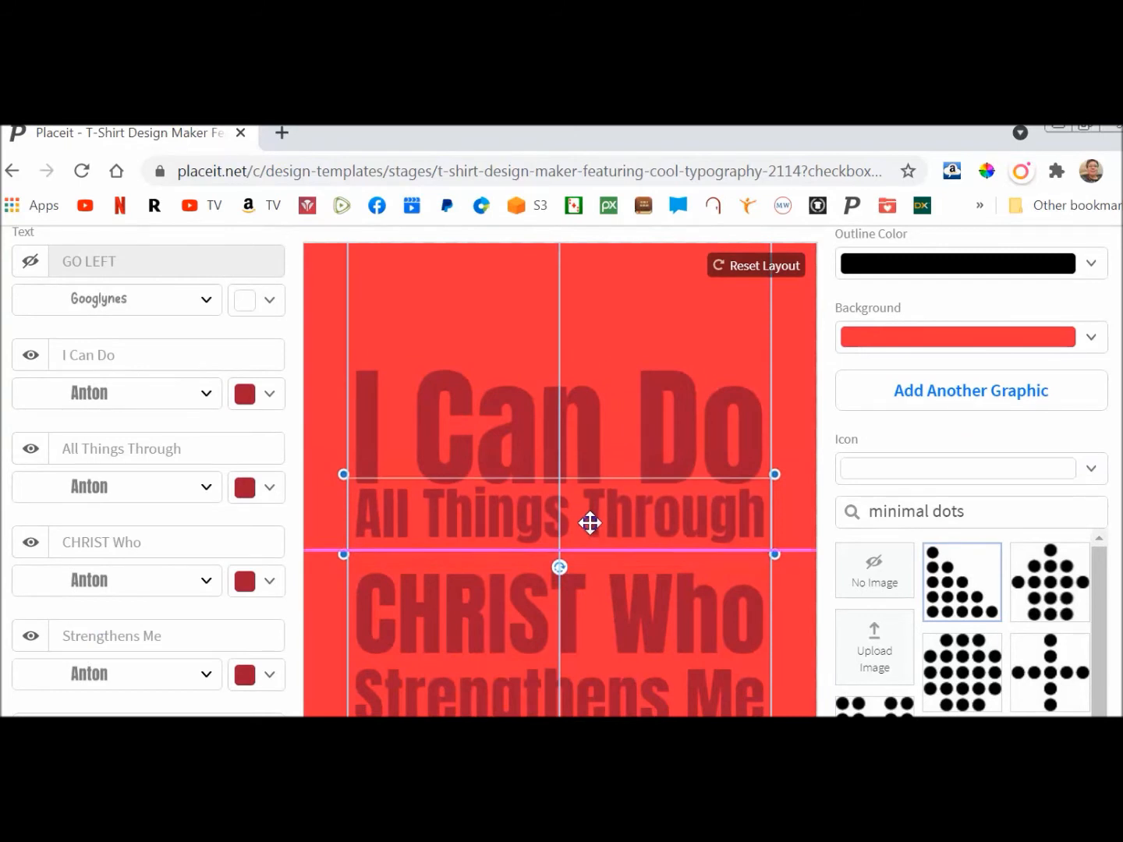
{"action": "left_click_drag", "start_coordinate": [624, 594], "coordinate": [600, 577]}
{"action": "scroll", "coordinate": [601, 577], "scroll_direction": "down", "scroll_amount": 3}
{"action": "left_click", "coordinate": [579, 480]}
{"action": "left_click_drag", "start_coordinate": [578, 484], "coordinate": [576, 466]}
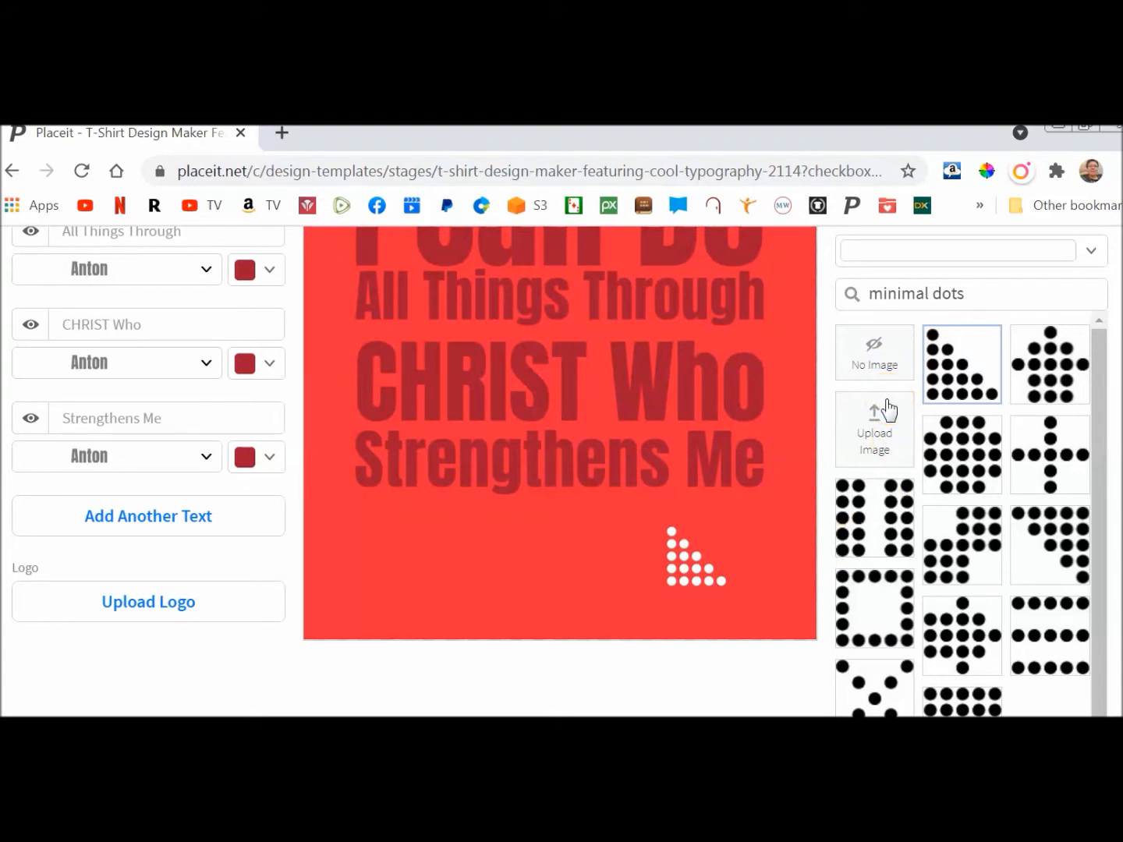
Step: Remove the white dotted triangle graphic and shift "CHRIST Who" and "Strengthens Me" further up to close the gaps
{"action": "left_click", "coordinate": [882, 367]}
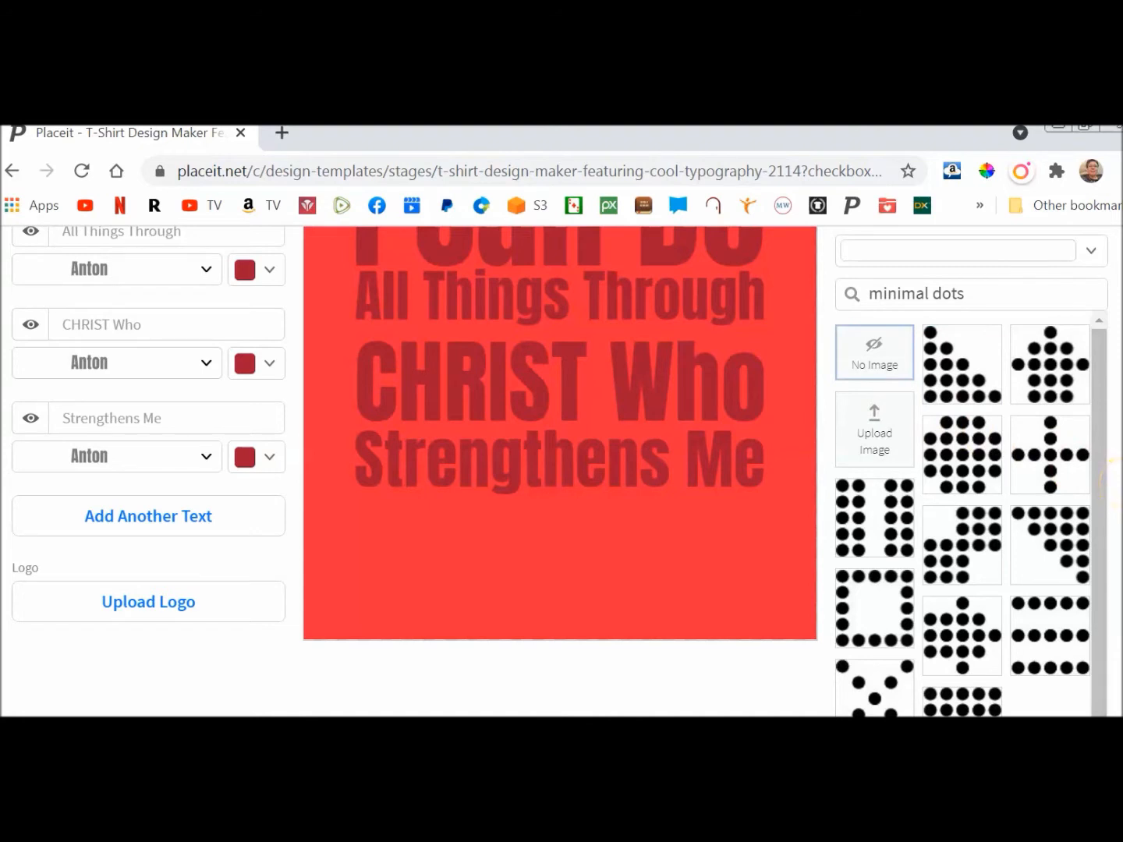
{"action": "scroll", "coordinate": [1111, 472], "scroll_direction": "up", "scroll_amount": 2}
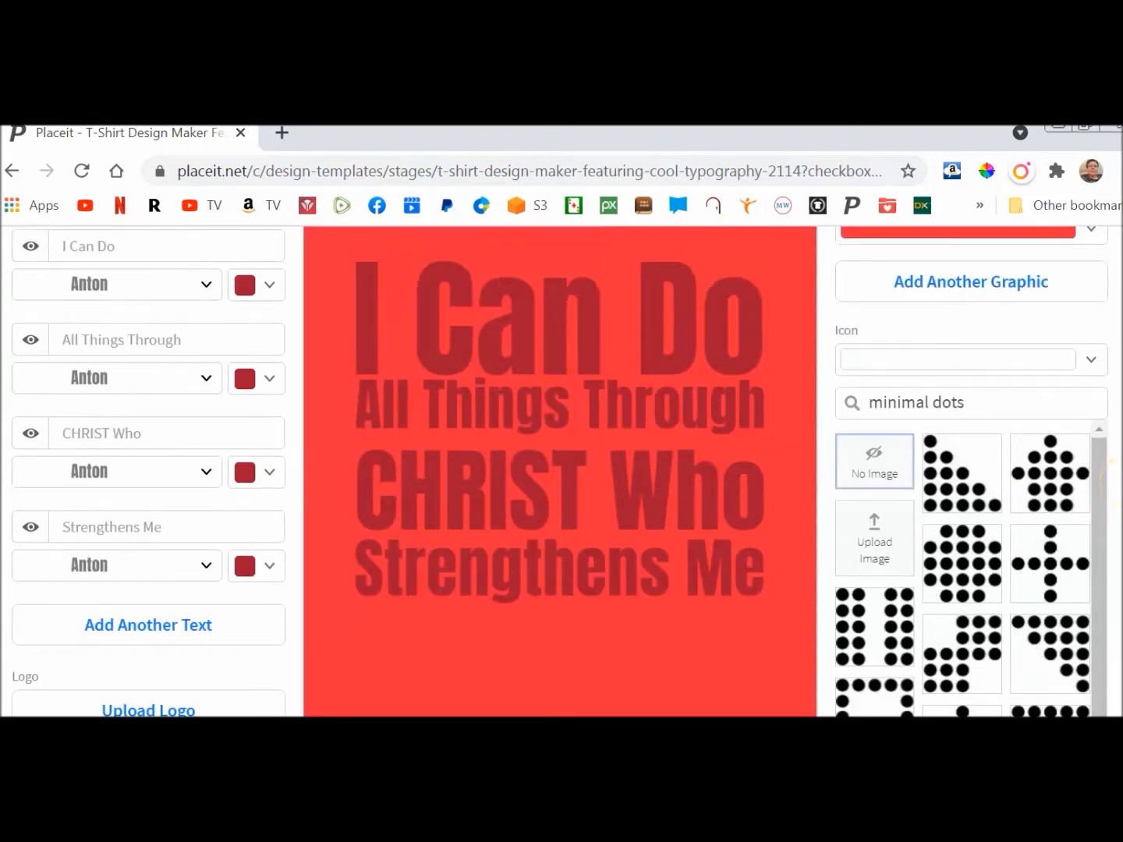
{"action": "left_click", "coordinate": [559, 494]}
{"action": "left_click_drag", "start_coordinate": [559, 492], "coordinate": [560, 480]}
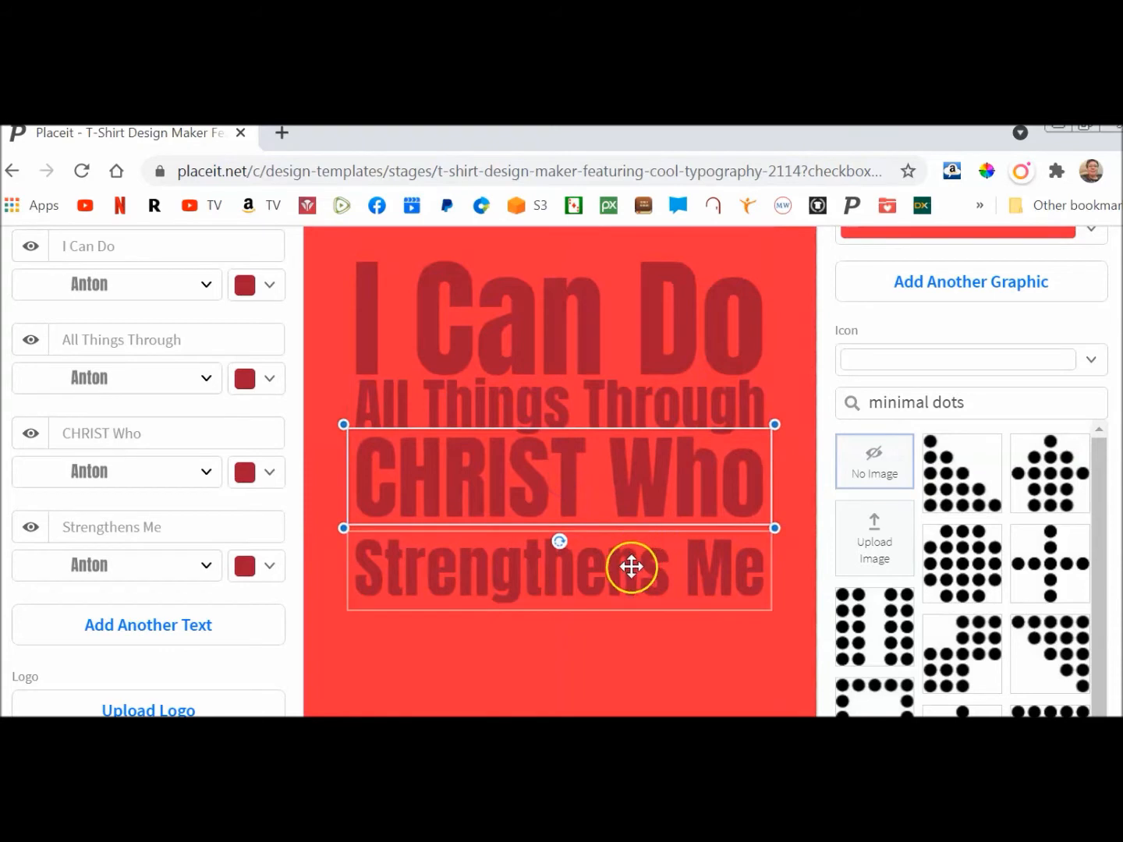
{"action": "left_click_drag", "start_coordinate": [587, 580], "coordinate": [583, 559]}
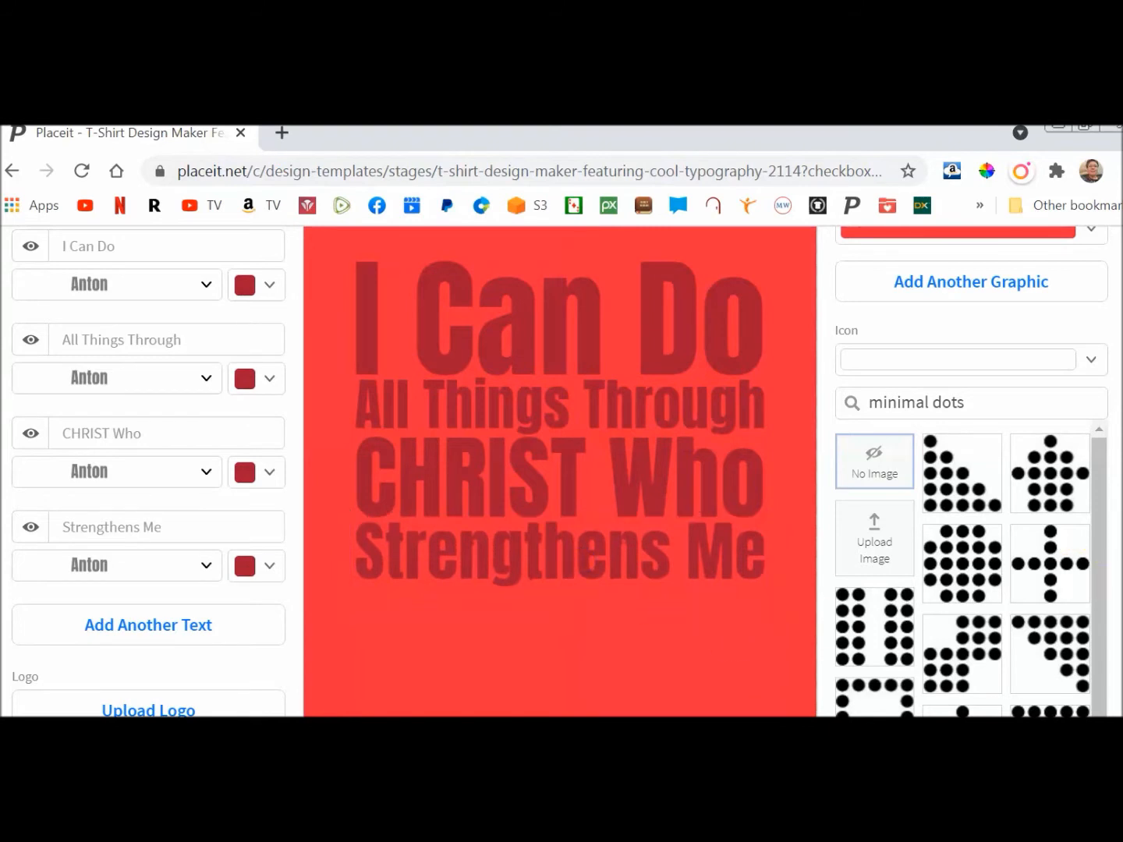
Step: Make the design's background transparent and check the full text layout against it
{"action": "scroll", "coordinate": [1106, 334], "scroll_direction": "up", "scroll_amount": 3}
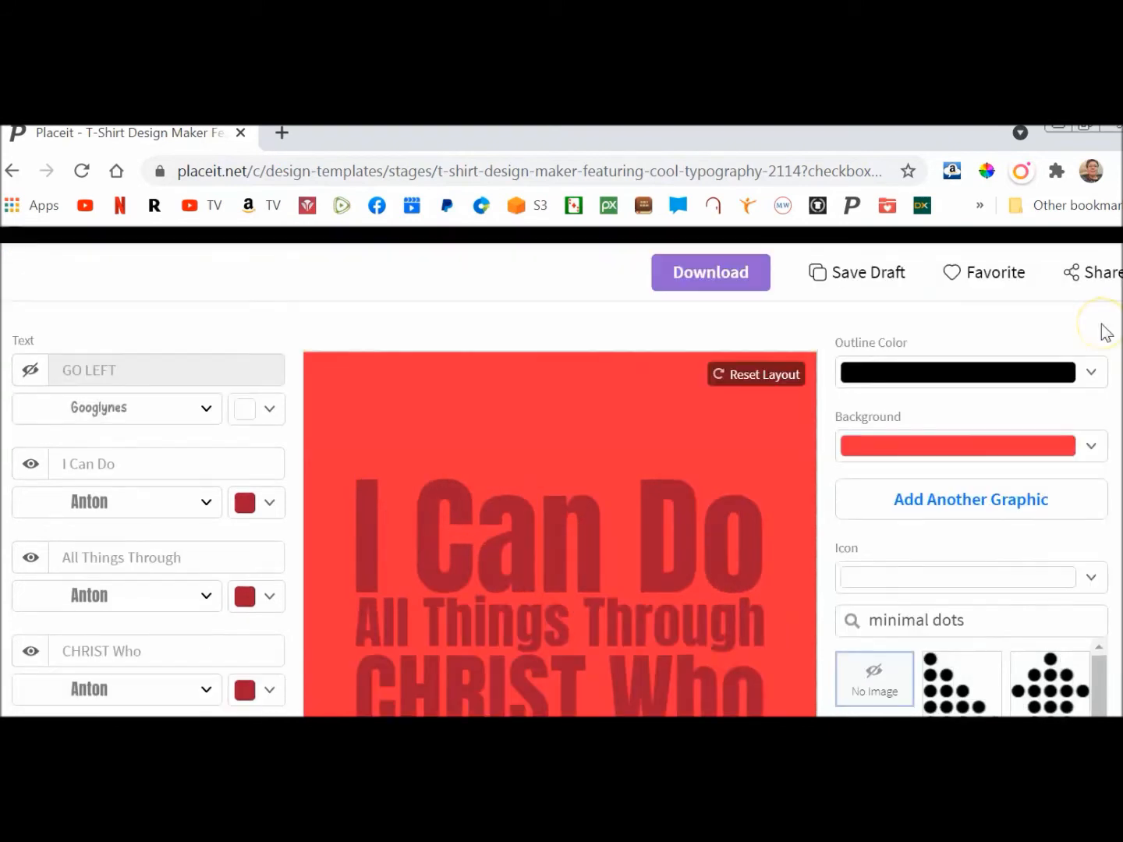
{"action": "left_click", "coordinate": [1094, 450]}
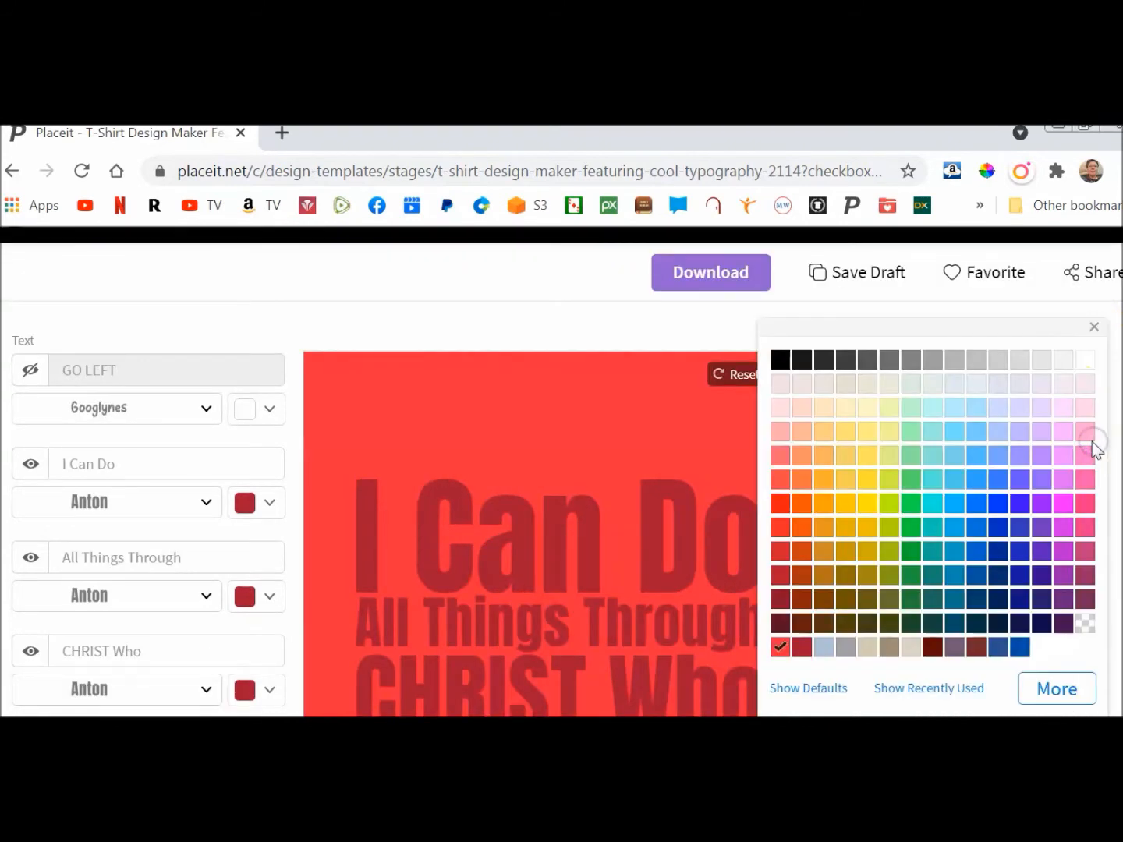
{"action": "left_click", "coordinate": [1086, 630]}
{"action": "scroll", "coordinate": [817, 500], "scroll_direction": "down", "scroll_amount": 3}
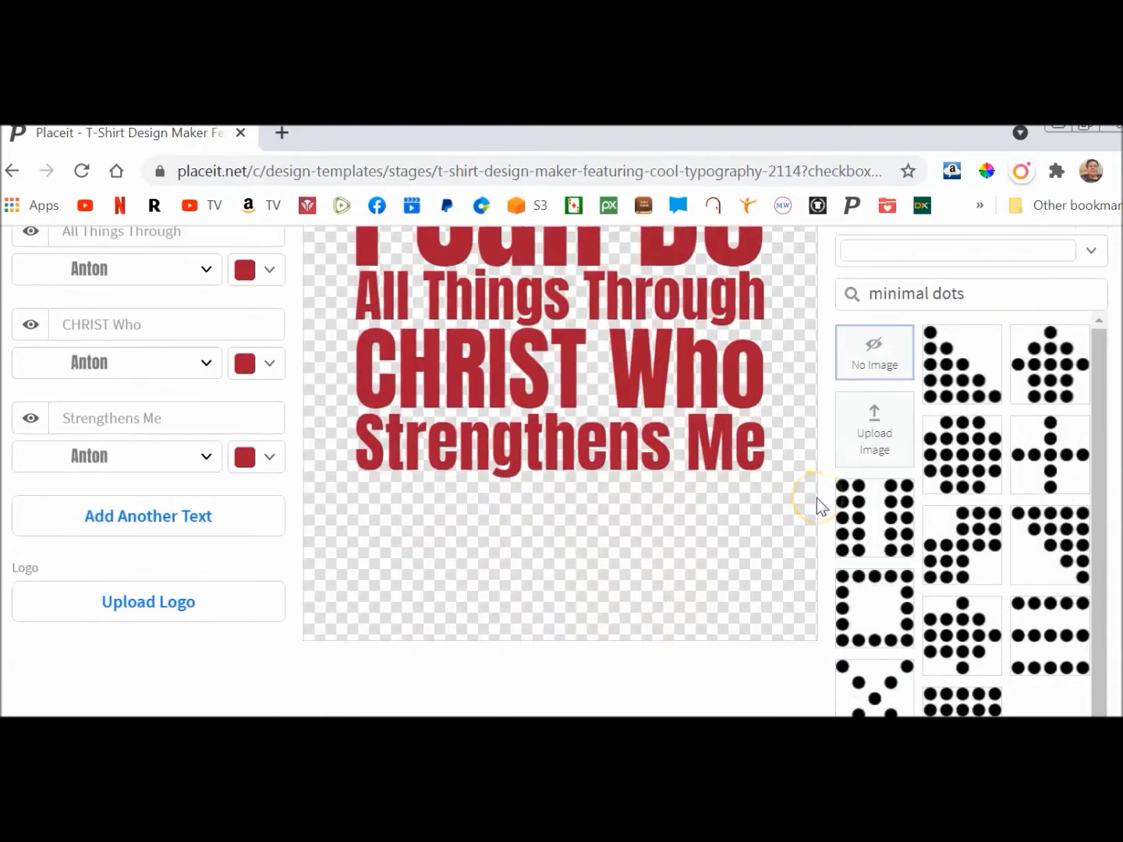
{"action": "scroll", "coordinate": [817, 498], "scroll_direction": "up", "scroll_amount": 2}
{"action": "scroll", "coordinate": [817, 497], "scroll_direction": "down", "scroll_amount": 1}
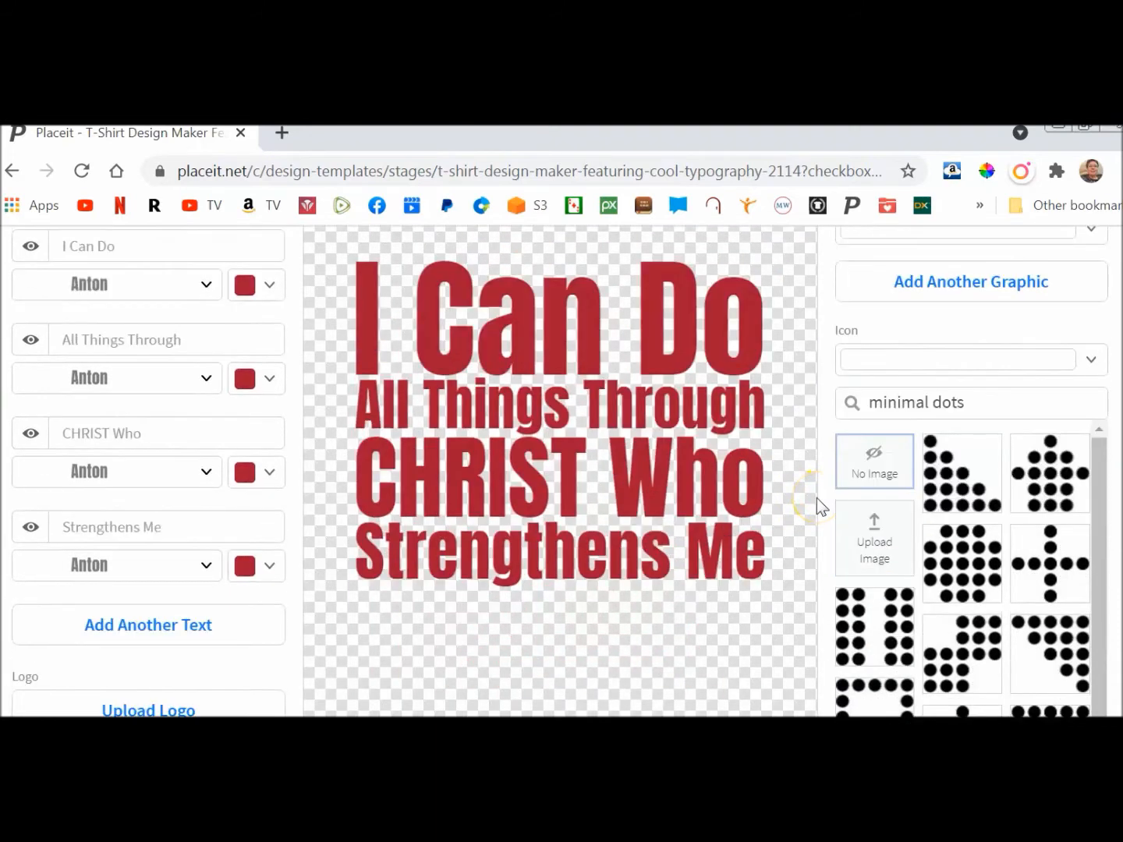
{"action": "scroll", "coordinate": [817, 497], "scroll_direction": "up", "scroll_amount": 1}
{"action": "left_click", "coordinate": [669, 494]}
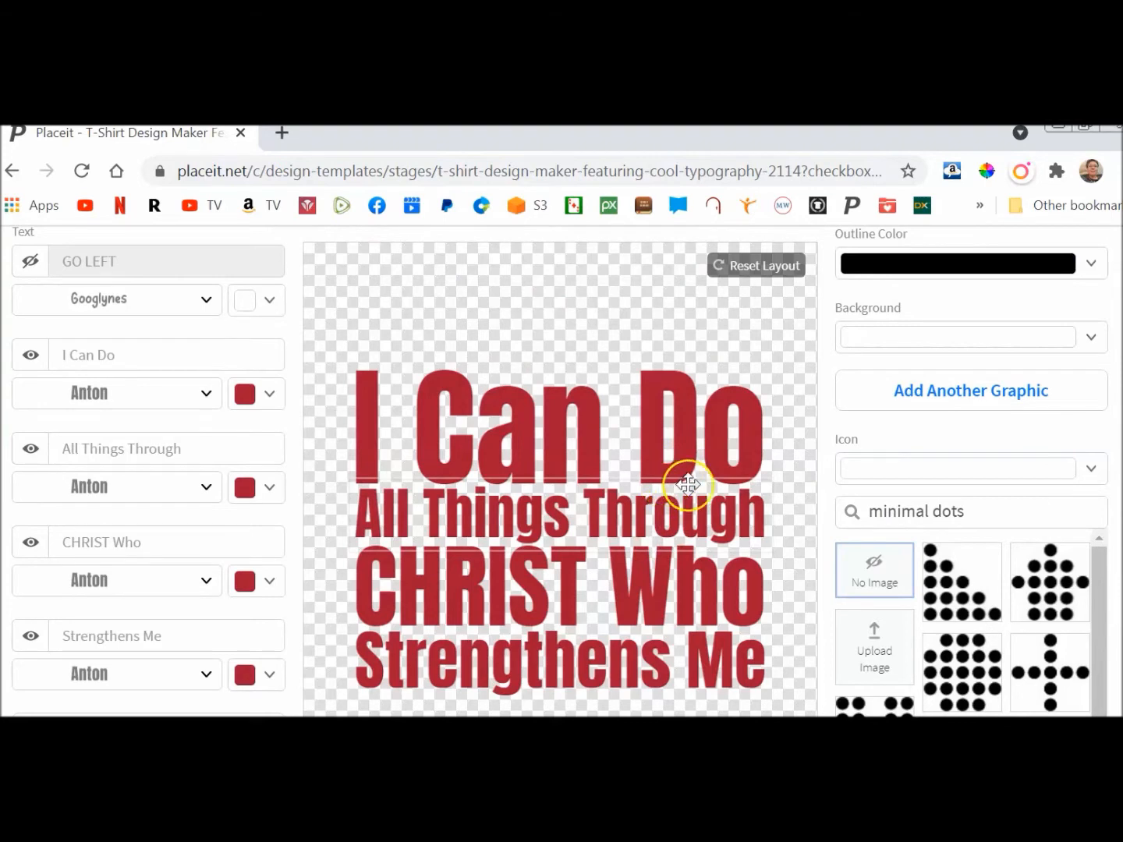
Step: Download the finished typography design with its transparent background
{"action": "scroll", "coordinate": [788, 453], "scroll_direction": "up", "scroll_amount": 2}
{"action": "left_click", "coordinate": [706, 382]}
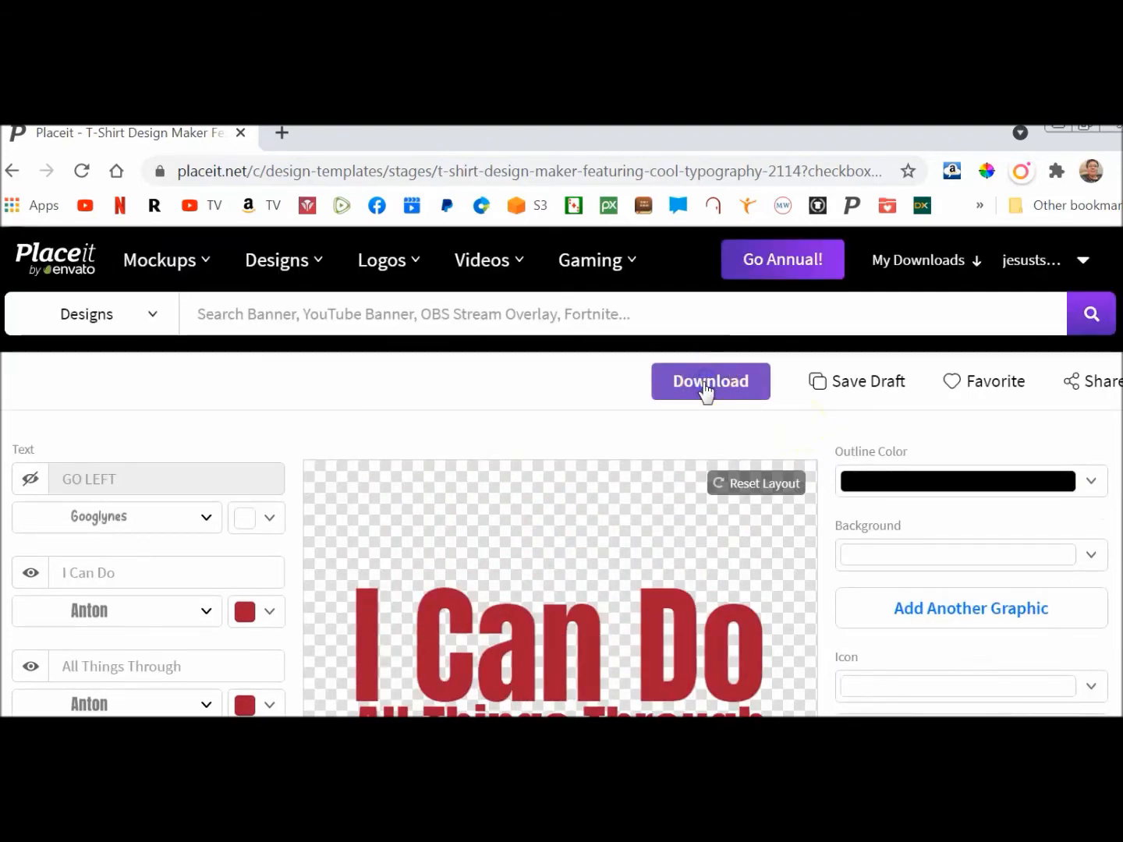
{"action": "left_click", "coordinate": [548, 382]}
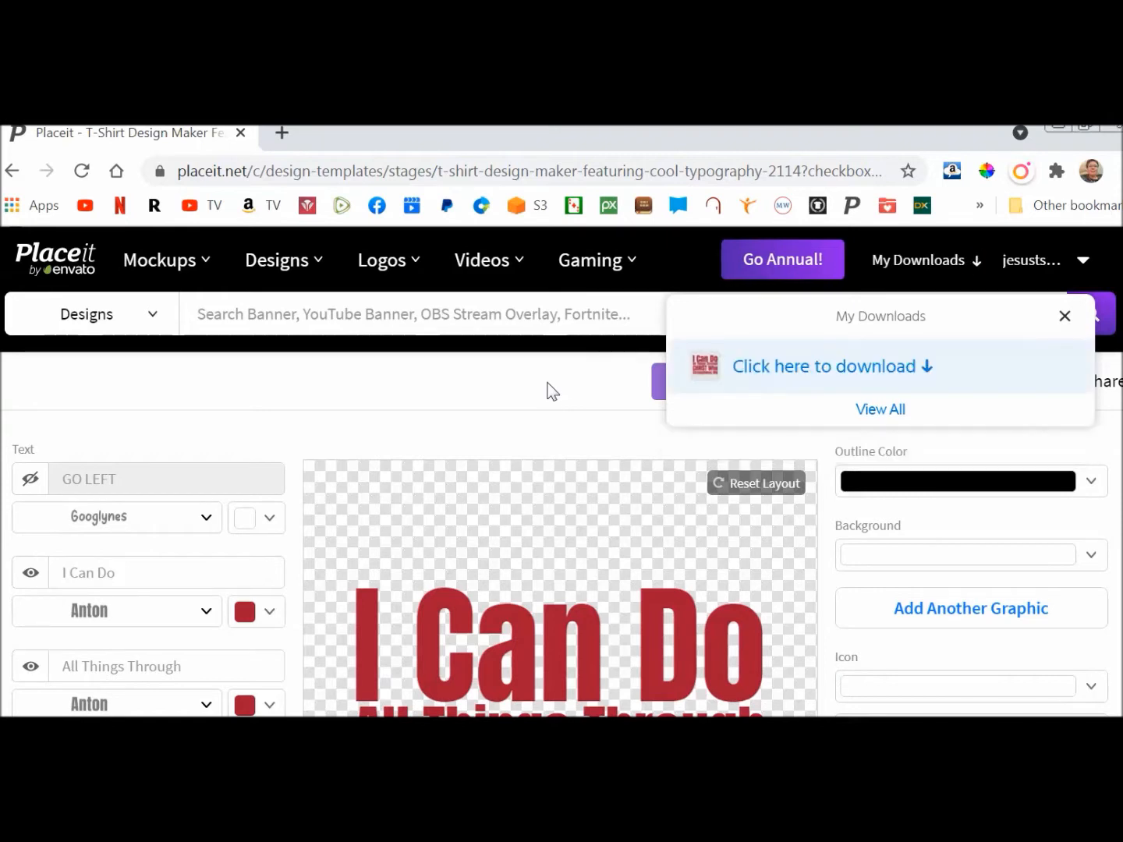
{"action": "left_click", "coordinate": [827, 367]}
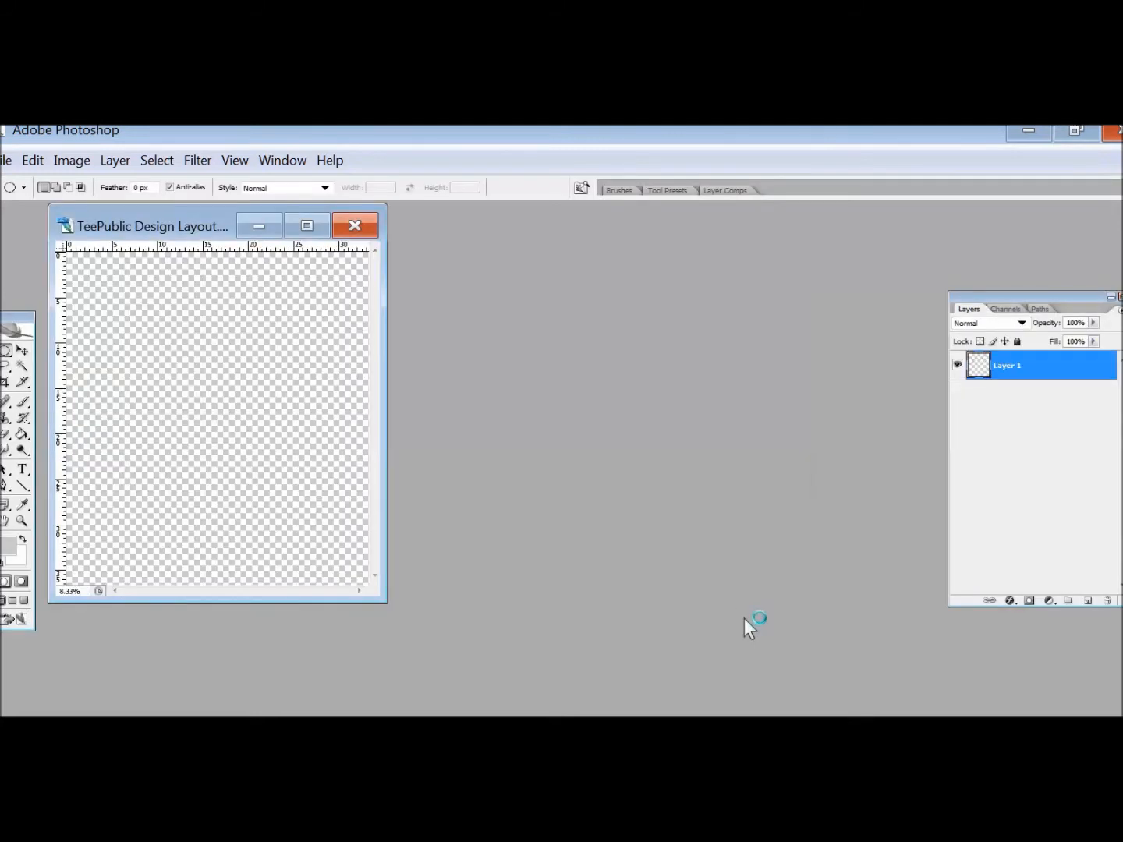
Step: Maximize the TeePublic Design Layout.psd document in Photoshop and open its image size settings
{"action": "left_click", "coordinate": [307, 225]}
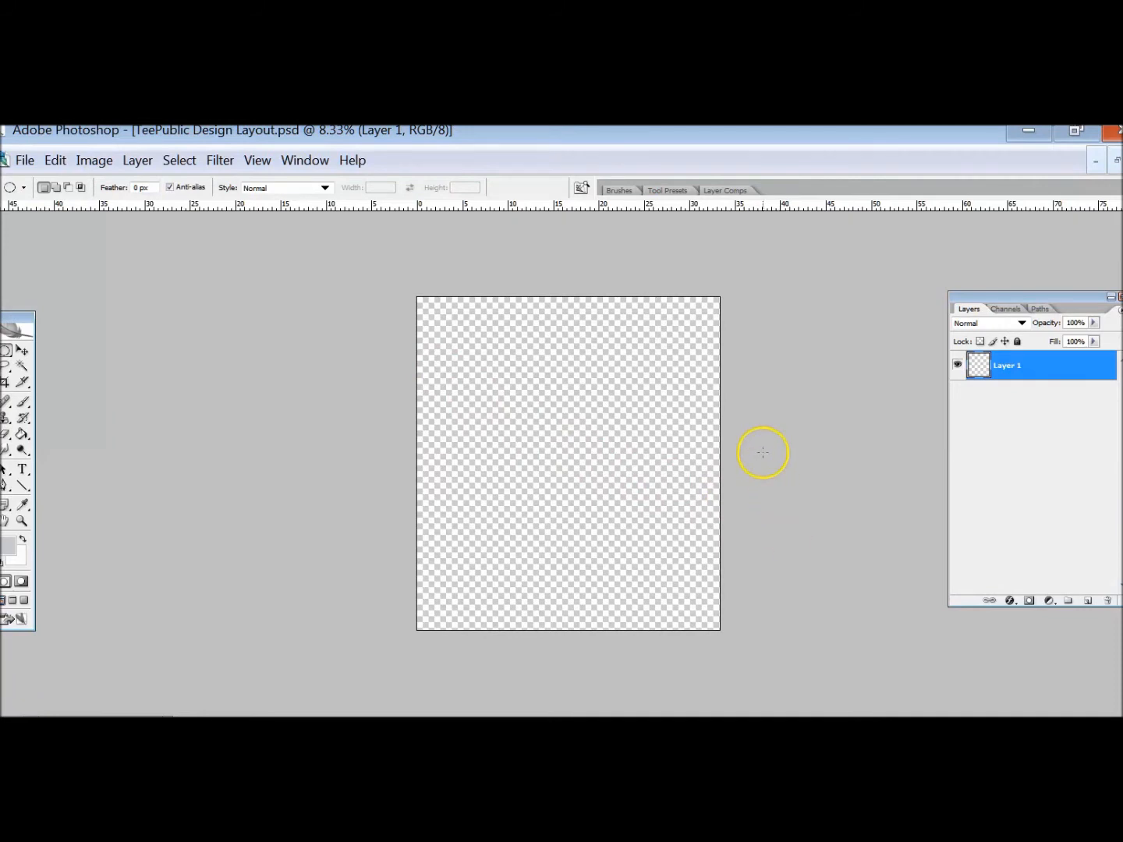
{"action": "left_click", "coordinate": [94, 160]}
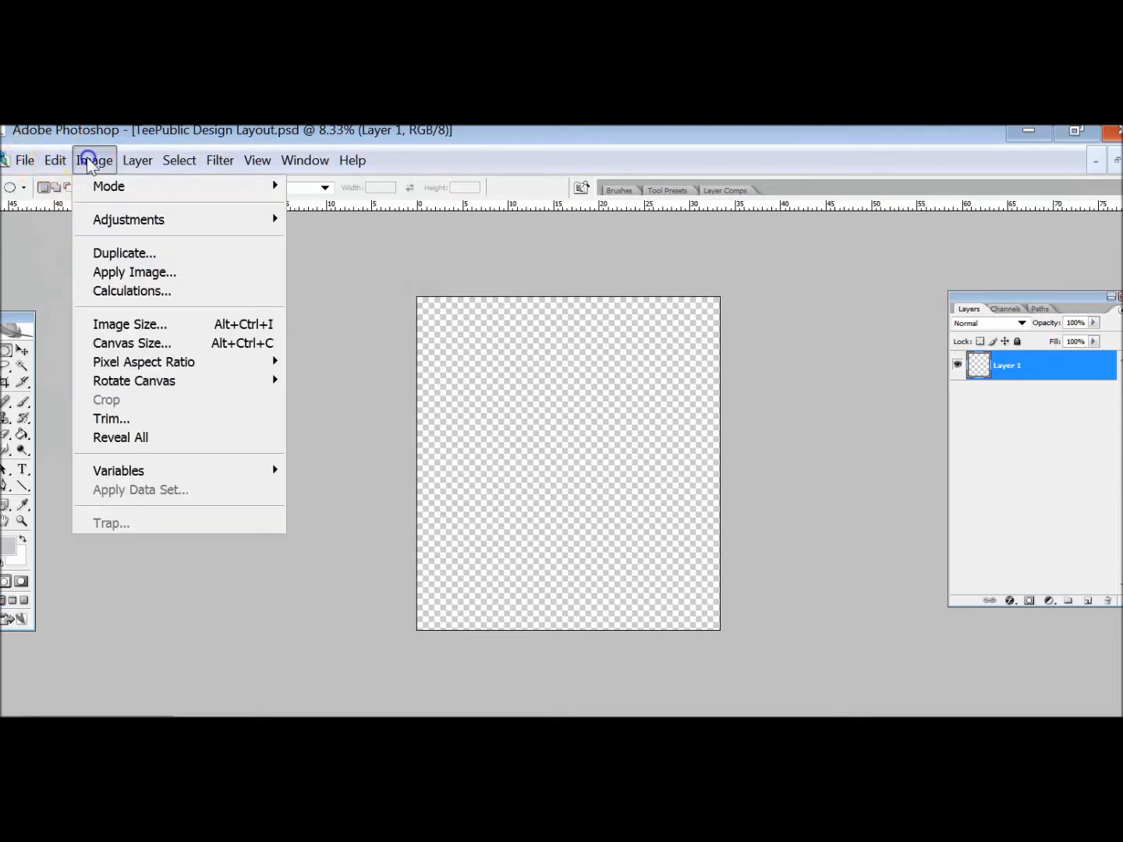
{"action": "left_click", "coordinate": [136, 323]}
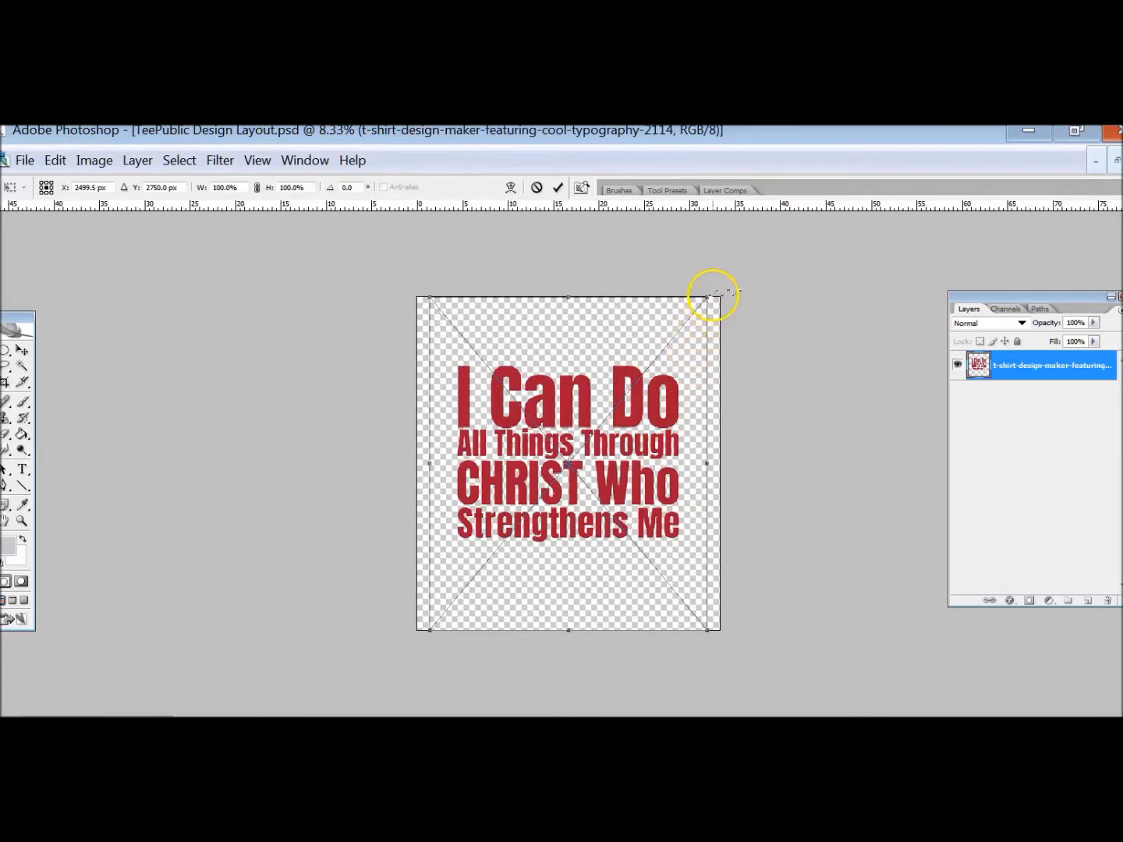
Step: Scale the placed typography design to about 94.4% width and 124.4% height
{"action": "left_click_drag", "start_coordinate": [708, 294], "coordinate": [777, 266]}
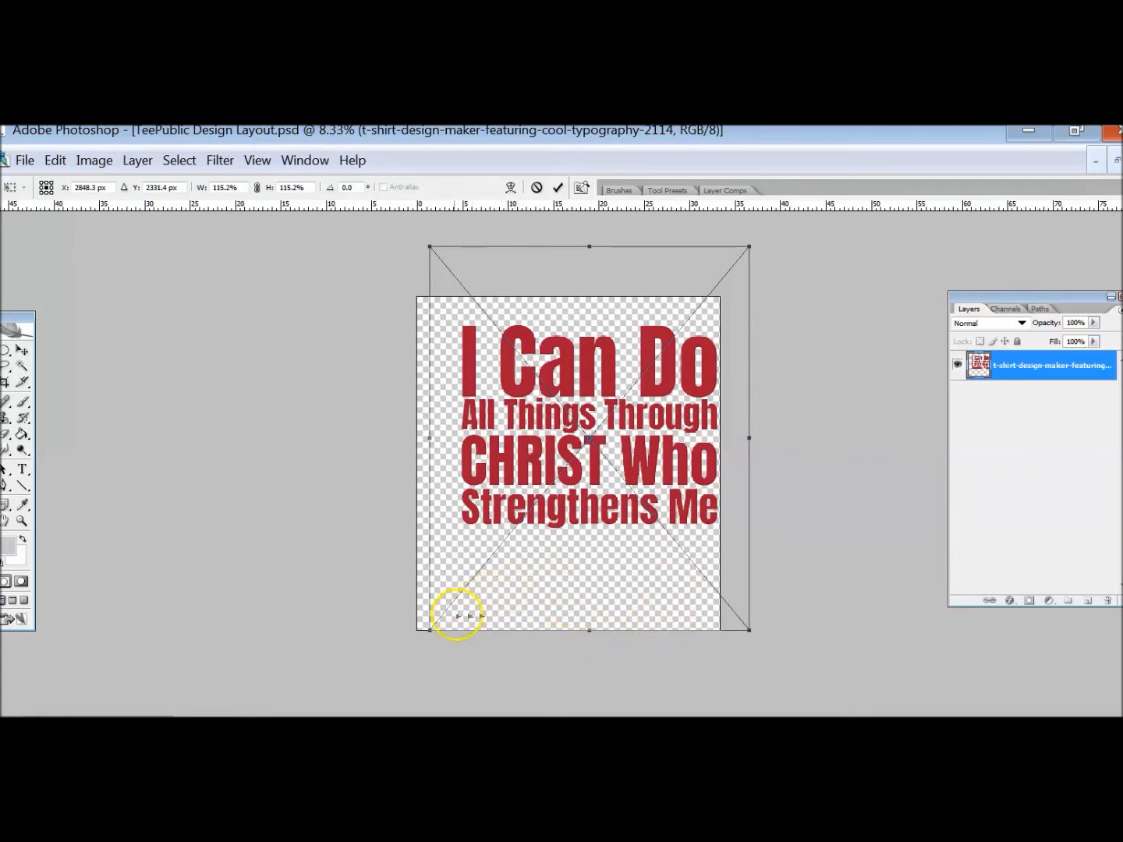
{"action": "left_click_drag", "start_coordinate": [430, 633], "coordinate": [521, 591]}
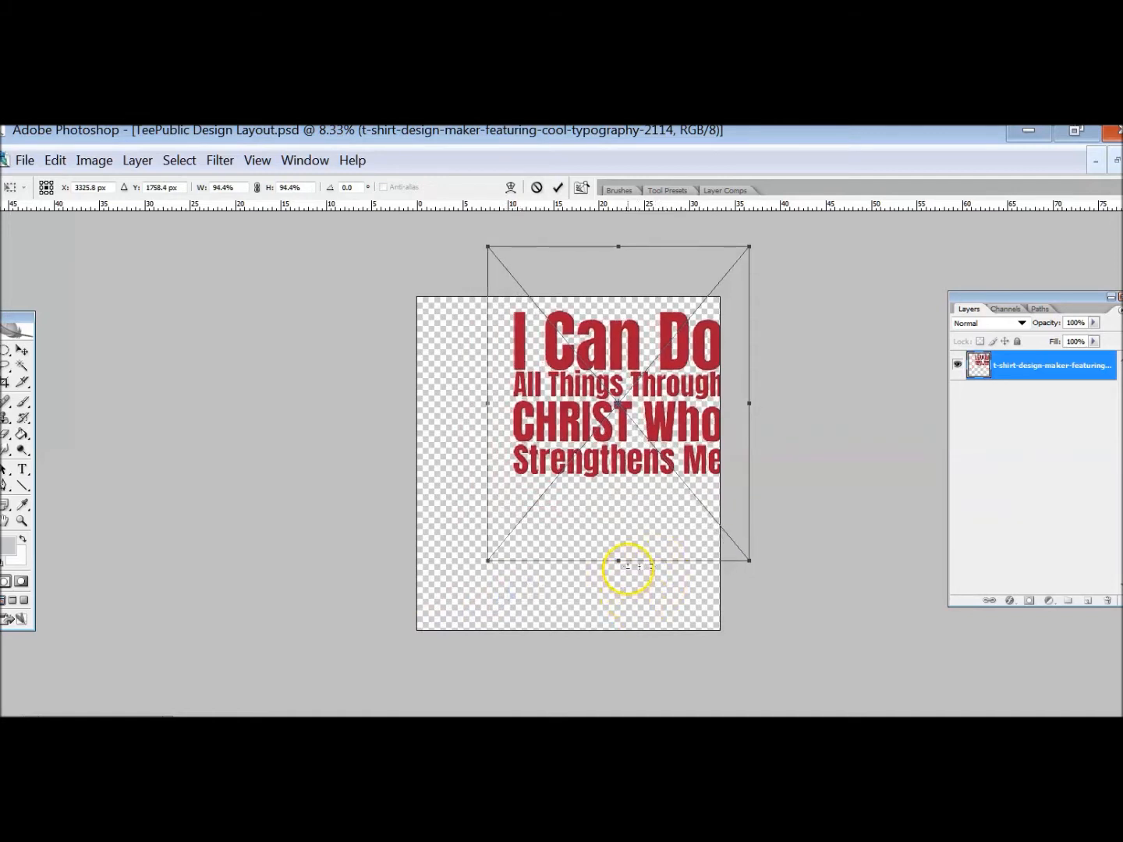
{"action": "left_click_drag", "start_coordinate": [618, 567], "coordinate": [627, 665]}
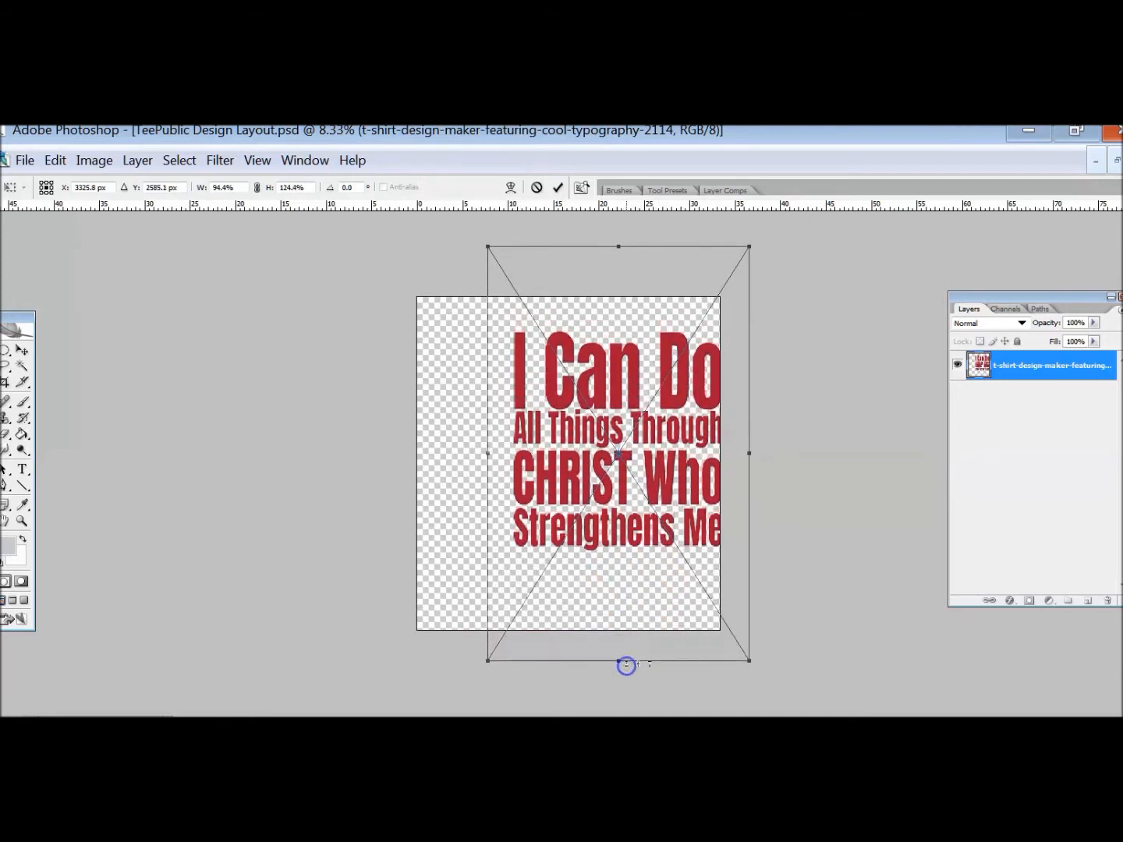
Step: Nudge the typography left until it fits within the canvas's right edge, and commit the placement
{"action": "key", "text": "Left"}
{"action": "key", "text": "Left"}
{"action": "key", "text": "Left"}
{"action": "key", "text": "Left"}
{"action": "key", "text": "Left"}
{"action": "key", "text": "Left"}
{"action": "key", "text": "Left"}
{"action": "key", "text": "Left"}
{"action": "key", "text": "Left"}
{"action": "left_click", "coordinate": [557, 187]}
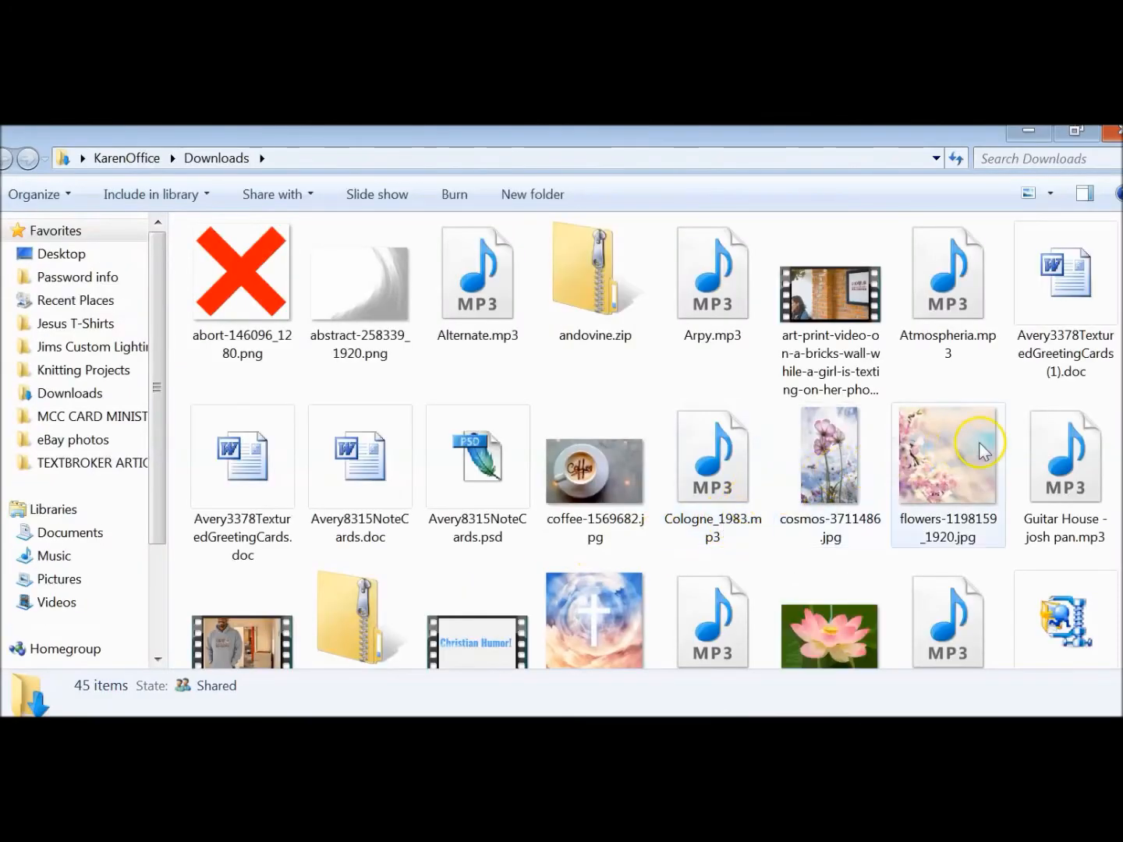
Step: Open the lotus-312694.png flower picture and add the green background areas and stems around the flower to a Magic Wand selection
{"action": "double_click", "coordinate": [819, 625]}
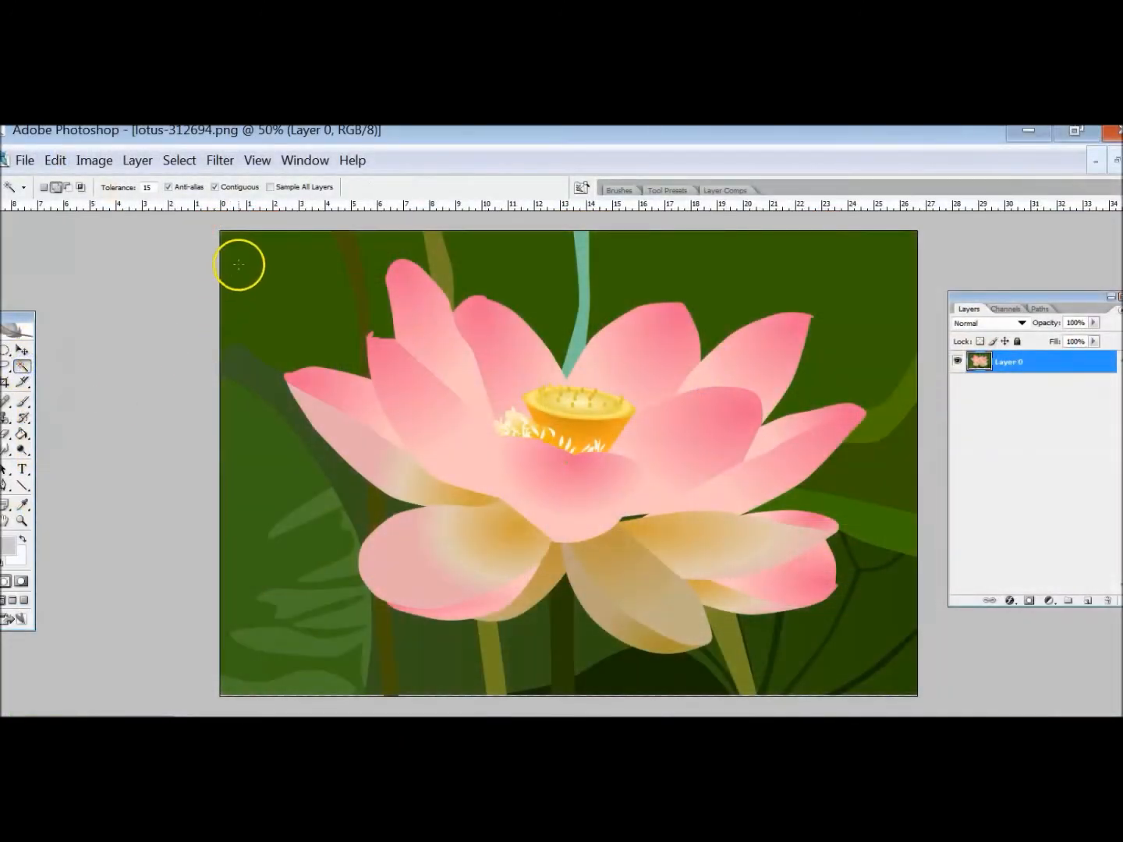
{"action": "left_click", "coordinate": [273, 278]}
{"action": "left_click", "coordinate": [348, 255], "text": "shift"}
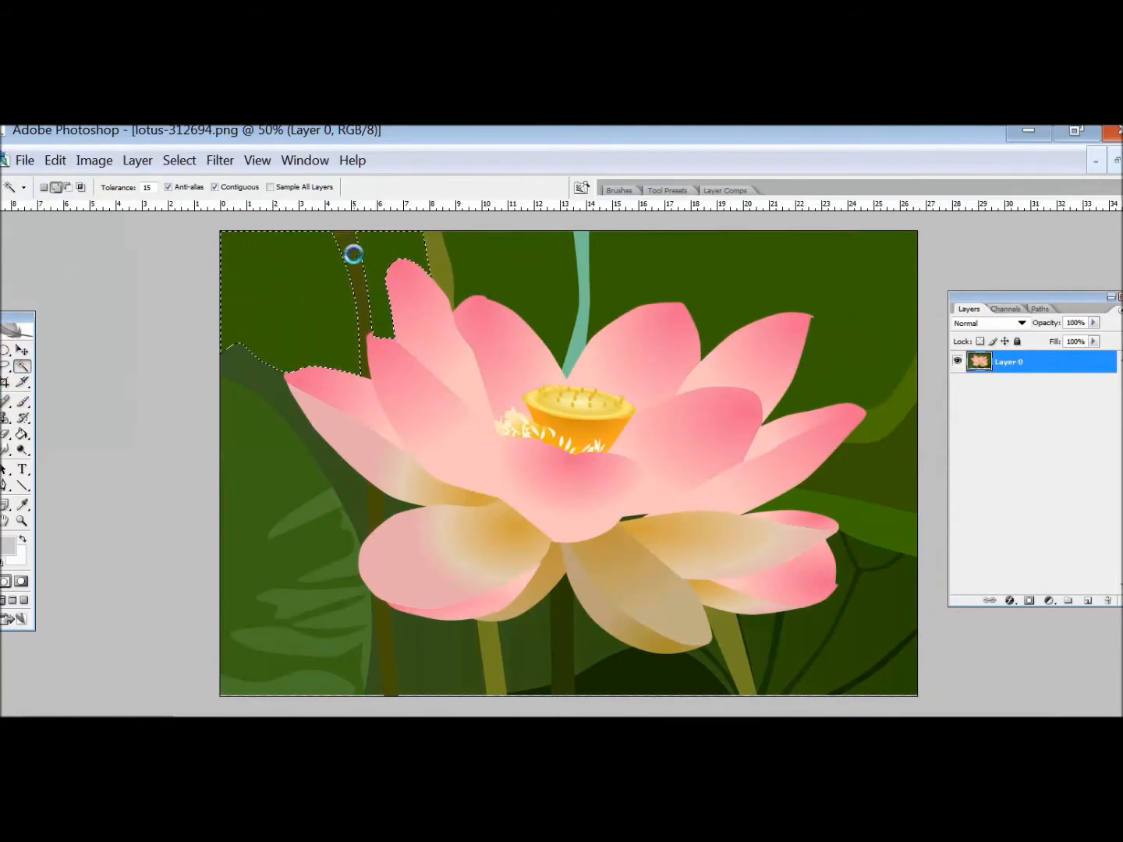
{"action": "left_click", "coordinate": [263, 422]}
{"action": "left_click", "coordinate": [271, 384]}
{"action": "left_click", "coordinate": [312, 519]}
{"action": "left_click", "coordinate": [391, 503]}
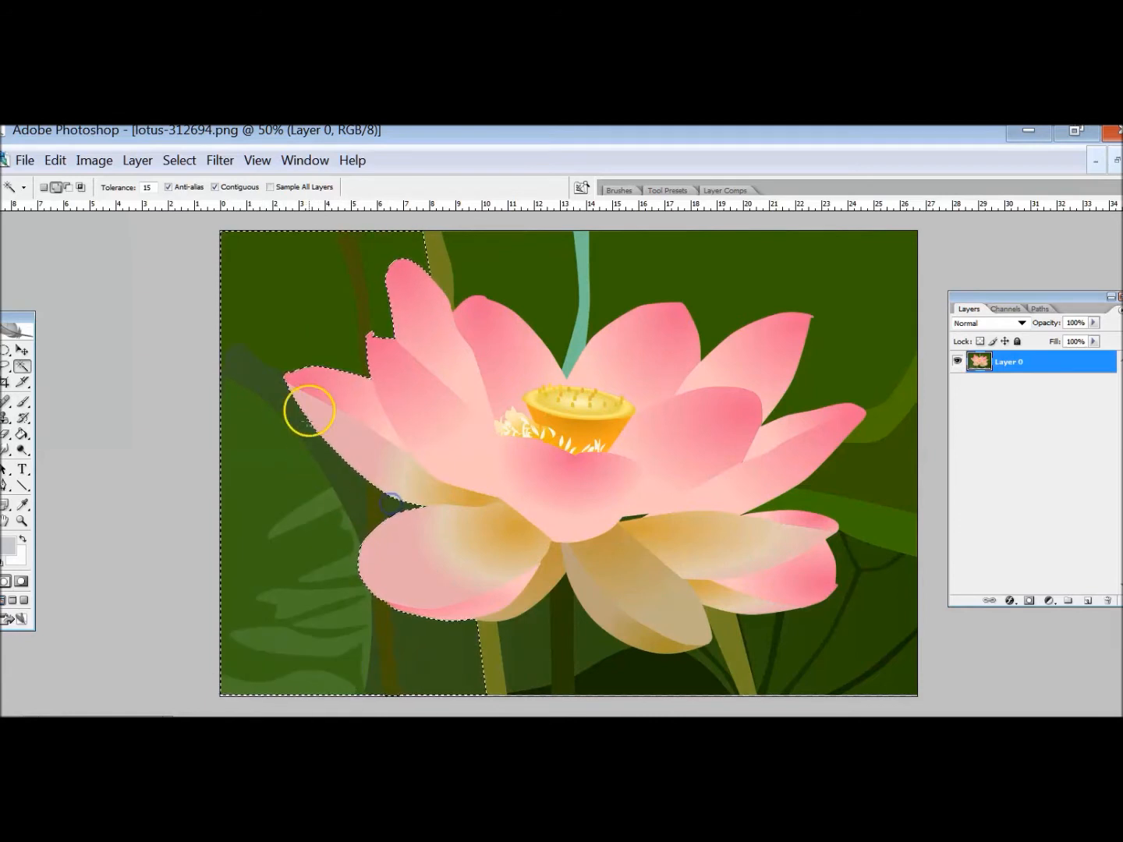
{"action": "left_click", "coordinate": [442, 264]}
{"action": "left_click", "coordinate": [517, 262]}
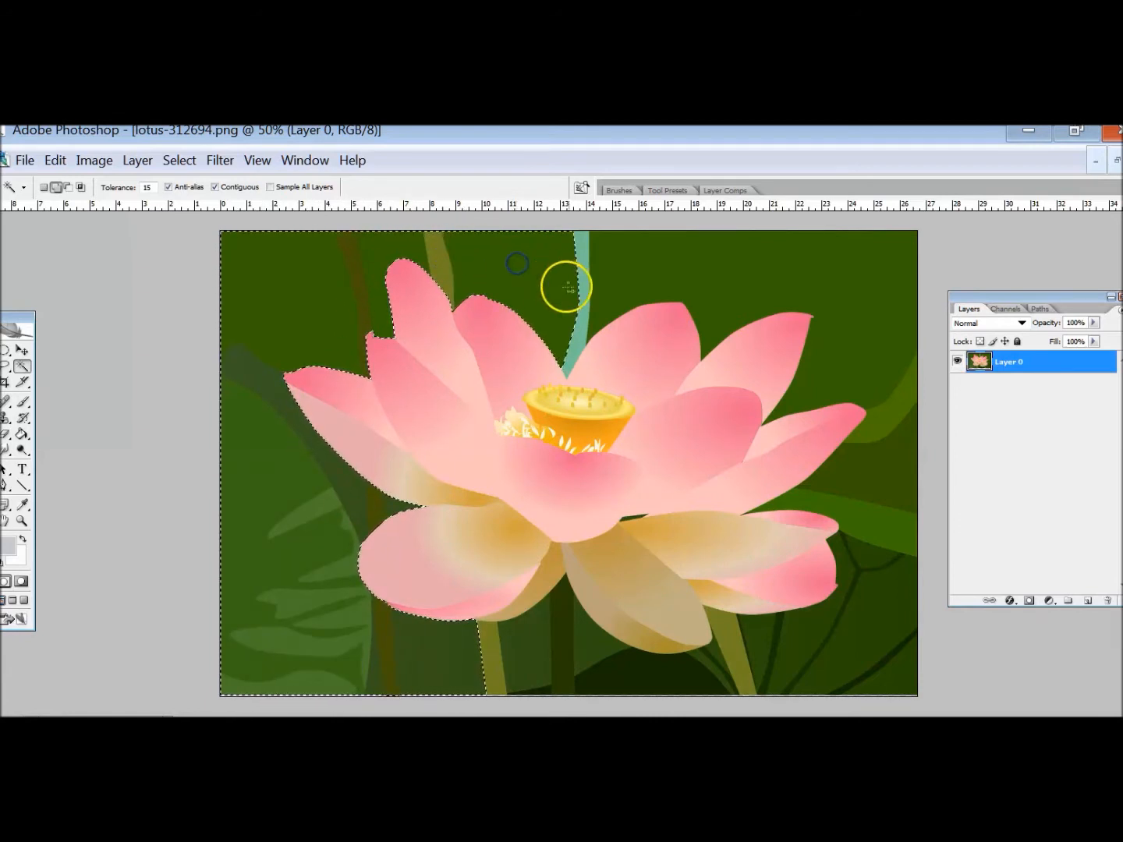
{"action": "left_click", "coordinate": [576, 308]}
{"action": "left_click", "coordinate": [634, 275]}
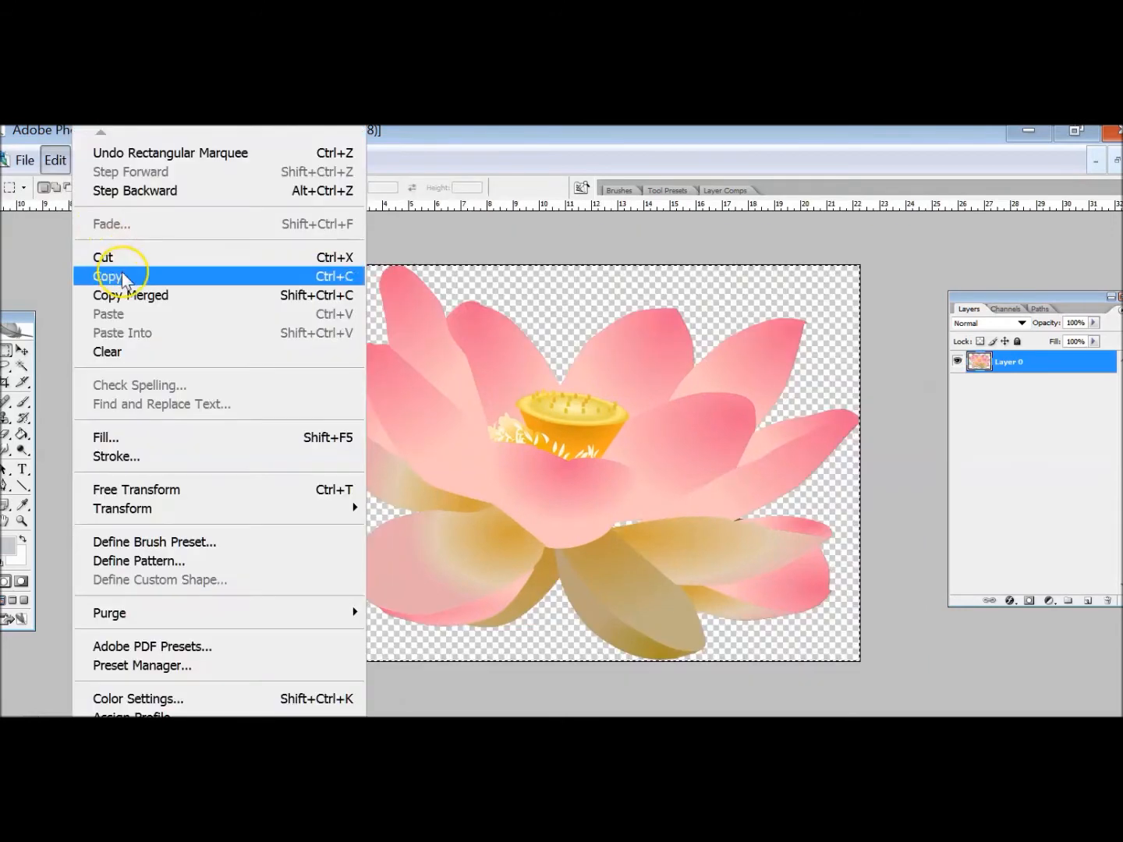
Step: Copy the cut-out lotus flower and paste it into the TeePublic Design Layout.psd document
{"action": "left_click", "coordinate": [124, 272]}
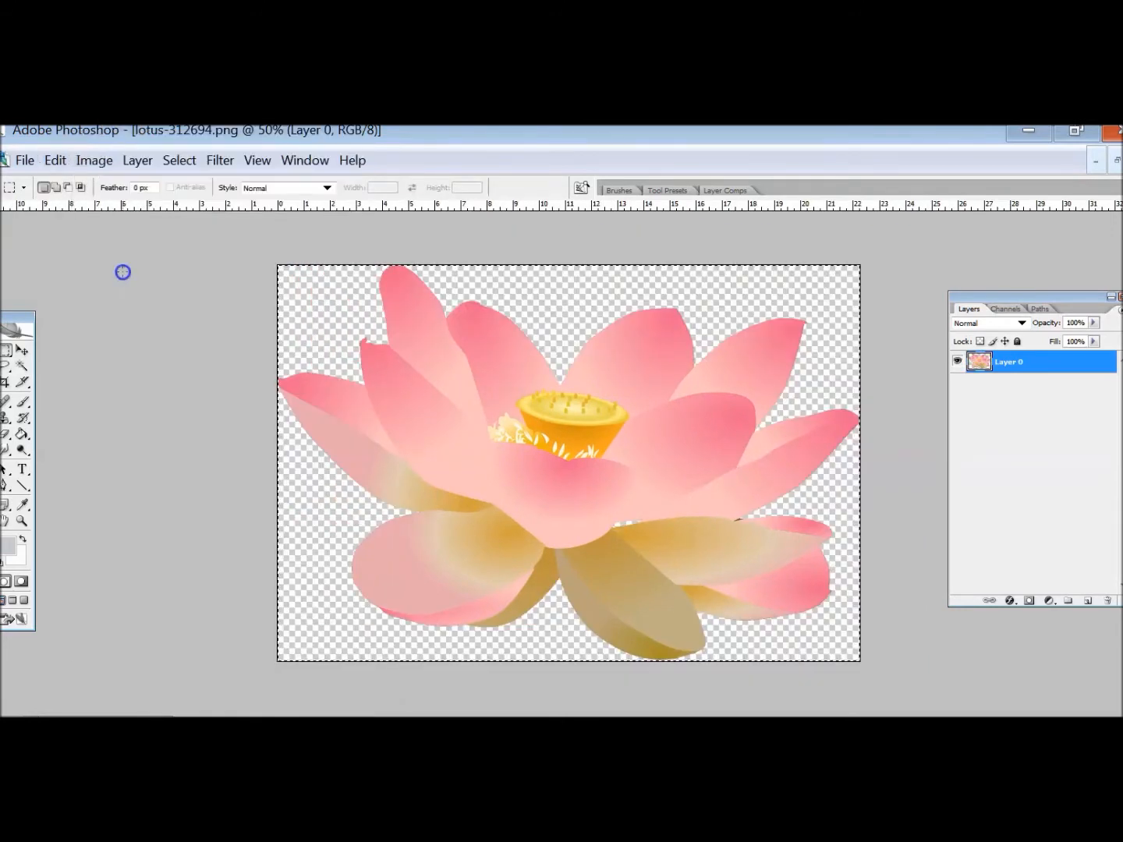
{"action": "left_click", "coordinate": [1117, 160]}
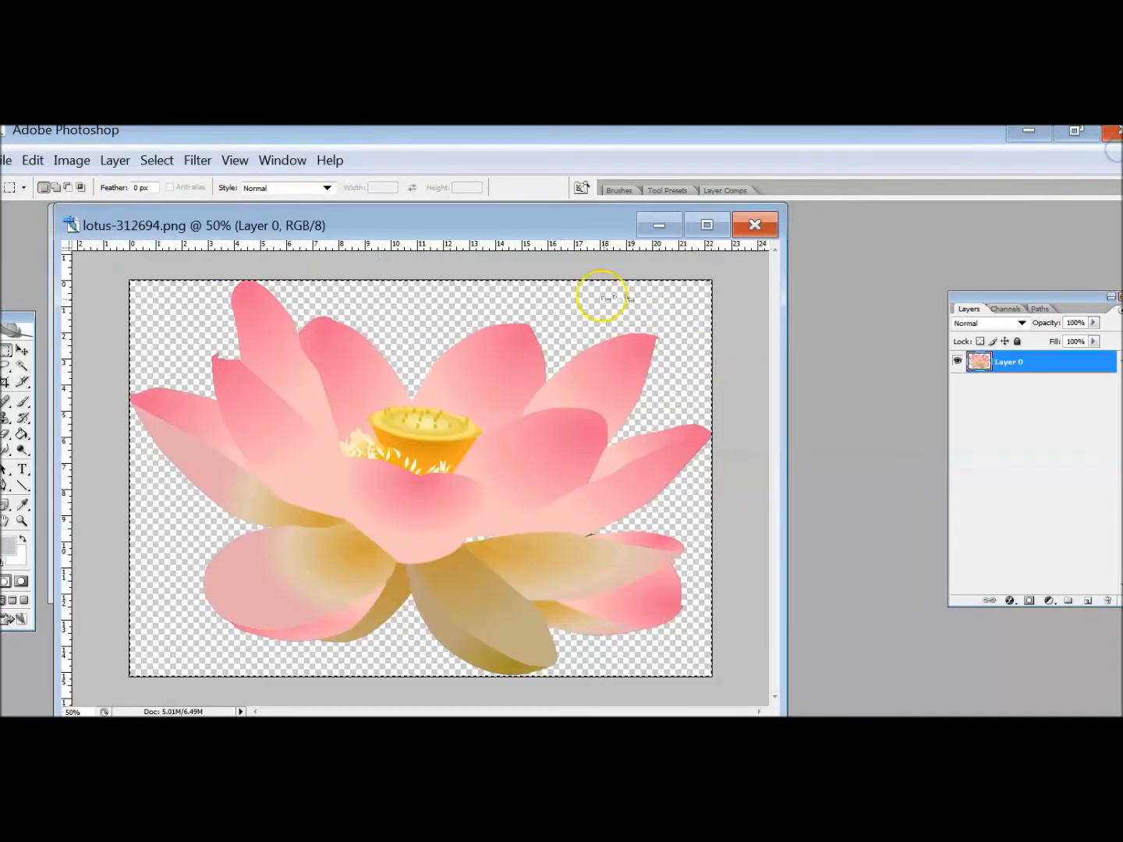
{"action": "left_click", "coordinate": [656, 227]}
{"action": "left_click", "coordinate": [305, 227]}
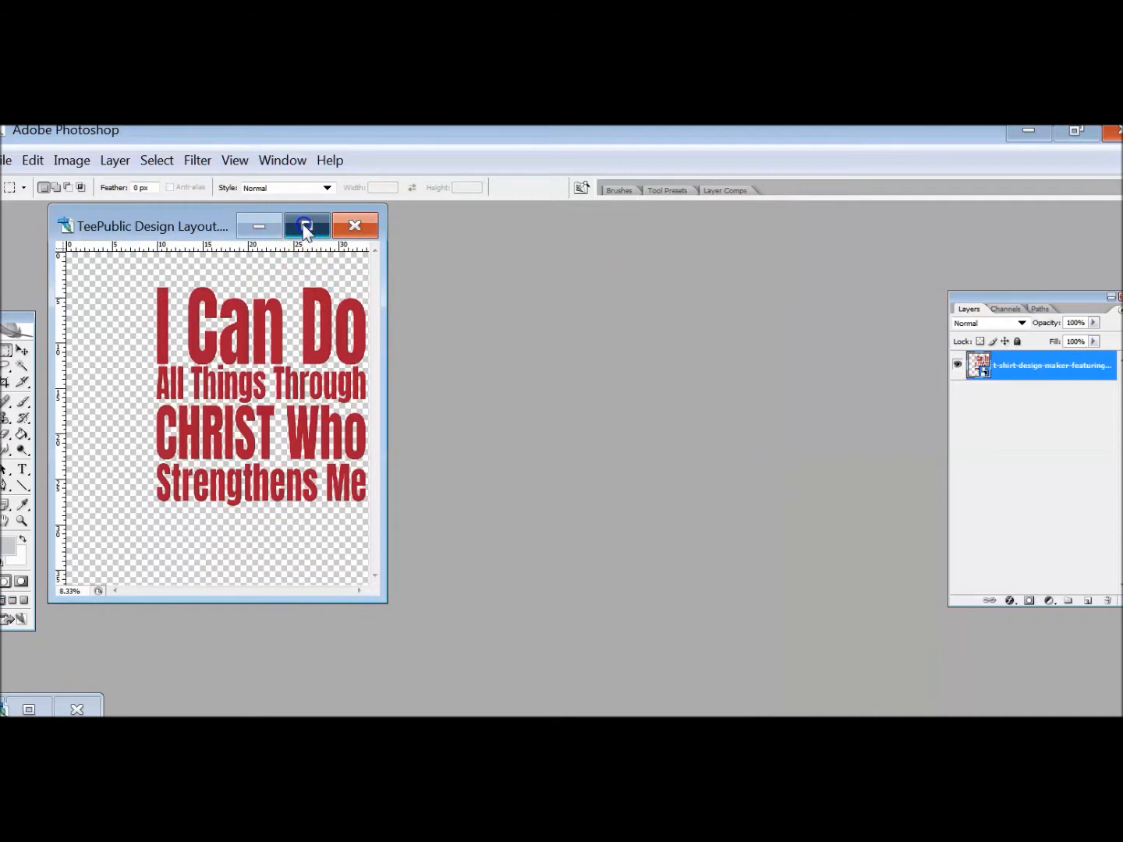
{"action": "key", "text": "ctrl+v"}
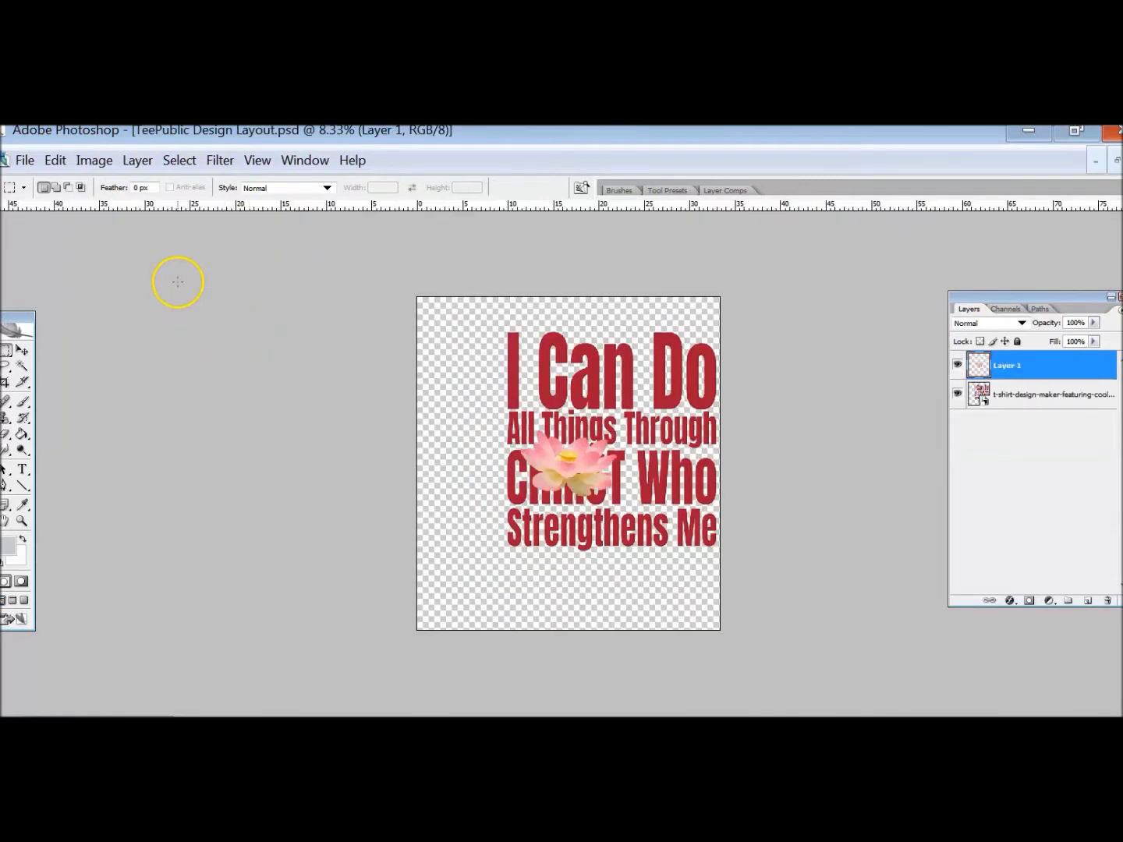
Step: Enlarge the pasted lotus flower to about 220.7% in width and height and rotate it 90 degrees clockwise
{"action": "left_click", "coordinate": [22, 350]}
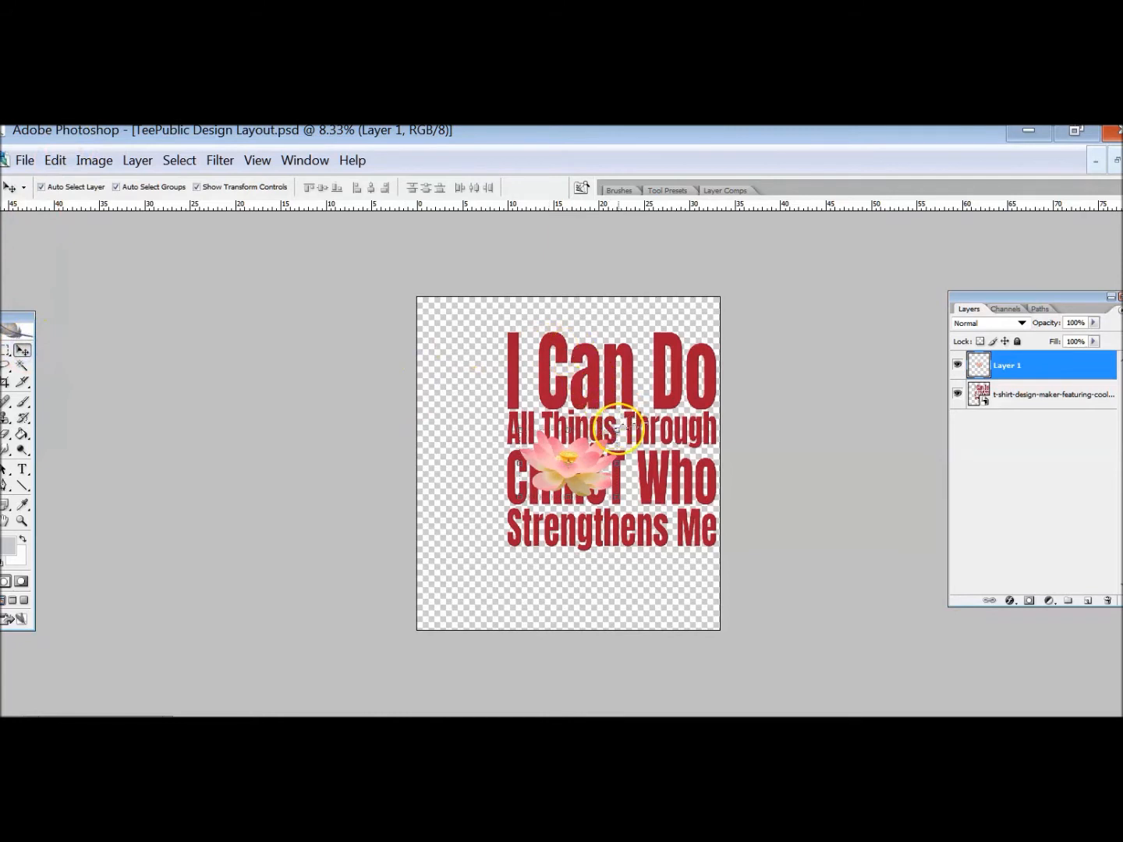
{"action": "left_click_drag", "start_coordinate": [615, 430], "coordinate": [734, 354]}
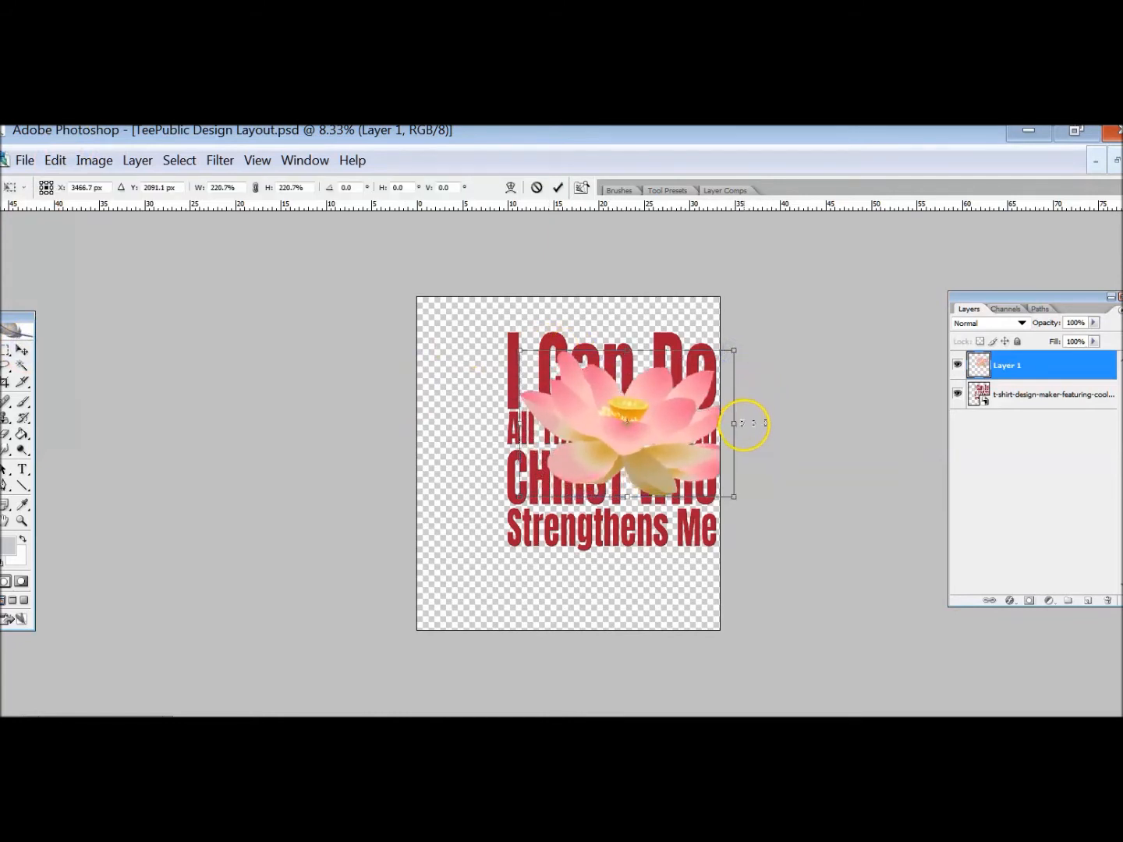
{"action": "left_click_drag", "start_coordinate": [745, 425], "coordinate": [638, 528]}
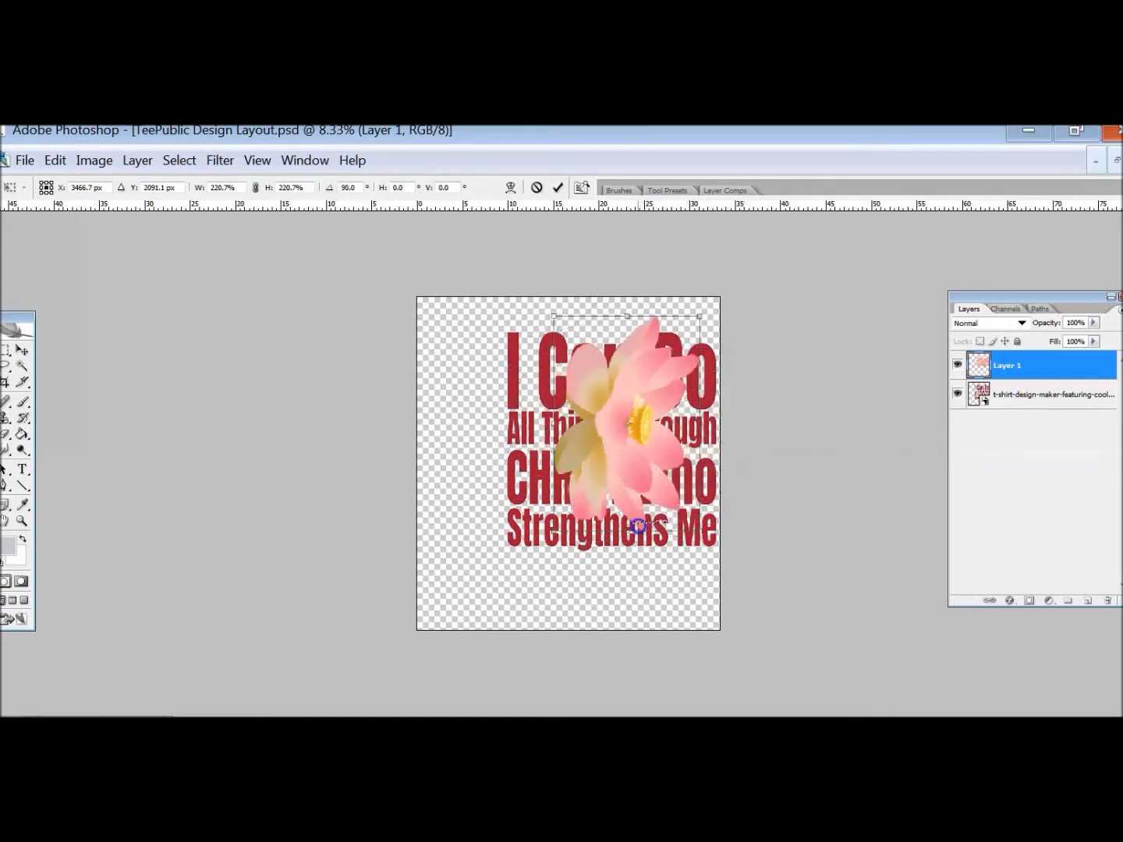
Step: Stretch the lotus to about 223.7% width, place it against the canvas's left edge, and put its layer beneath the typography layer
{"action": "left_click_drag", "start_coordinate": [626, 310], "coordinate": [622, 307]}
{"action": "left_click_drag", "start_coordinate": [636, 388], "coordinate": [493, 406]}
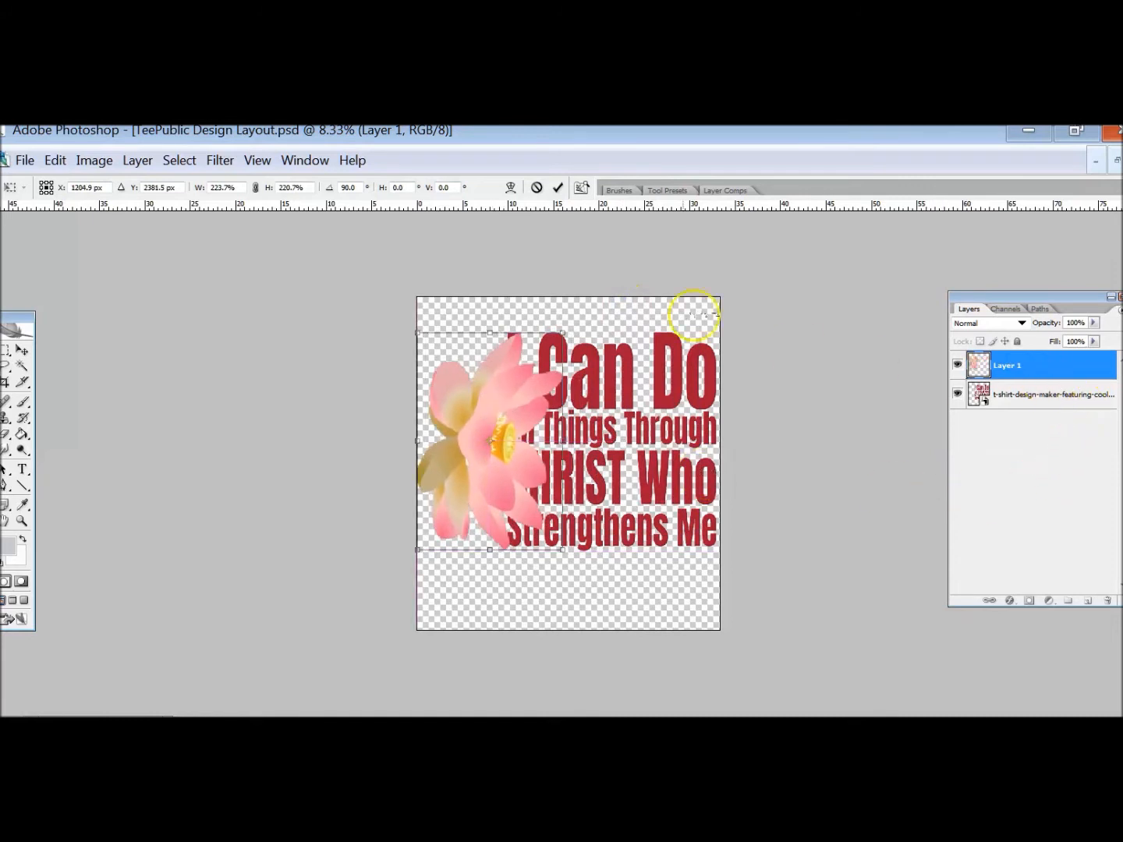
{"action": "left_click", "coordinate": [558, 188]}
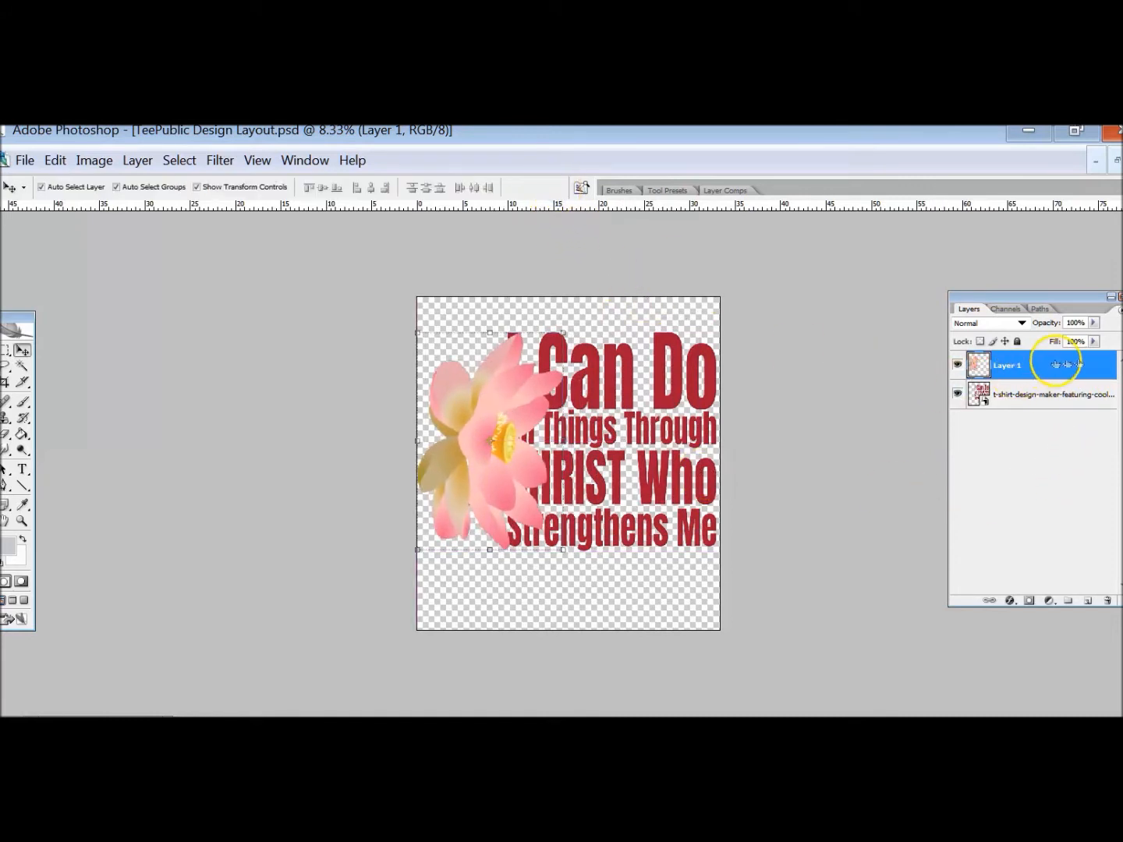
{"action": "left_click_drag", "start_coordinate": [1050, 372], "coordinate": [1043, 396]}
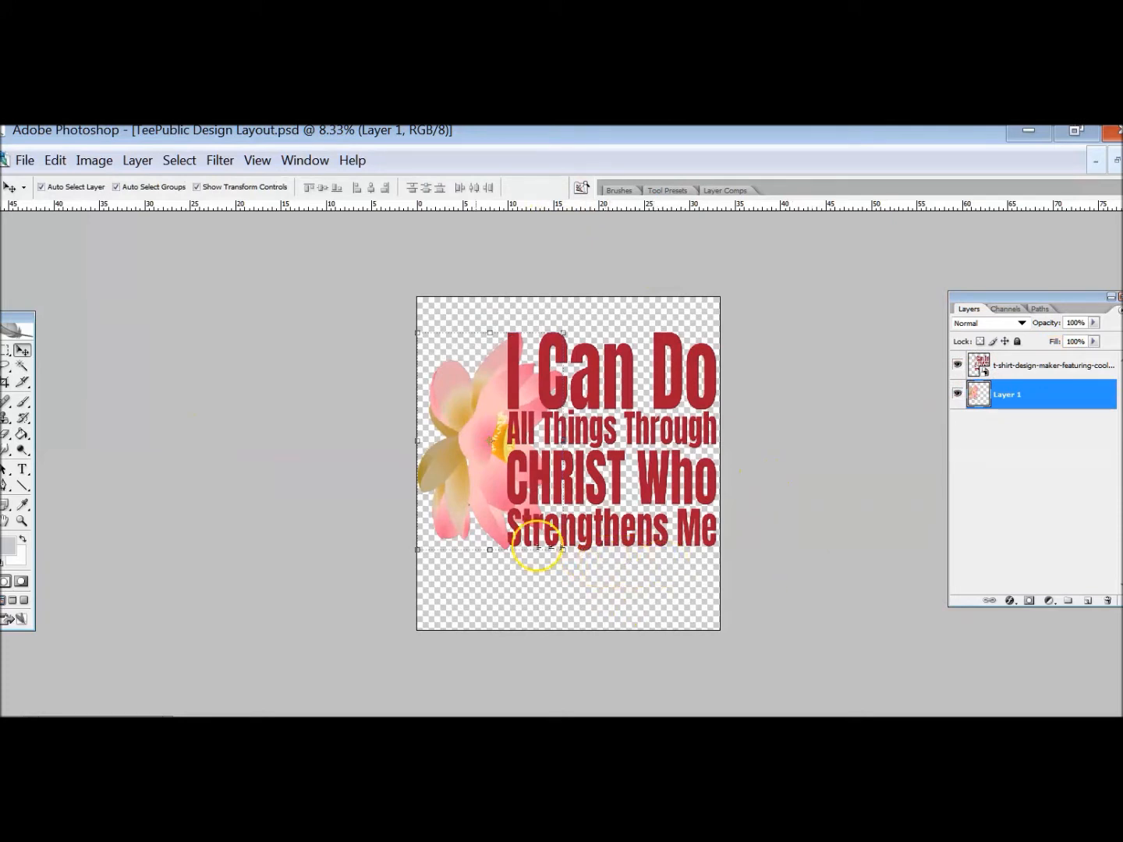
Step: Add the red text "Phillipians 4:13" beneath the typography and scale it to about 154.6%
{"action": "left_click", "coordinate": [25, 471]}
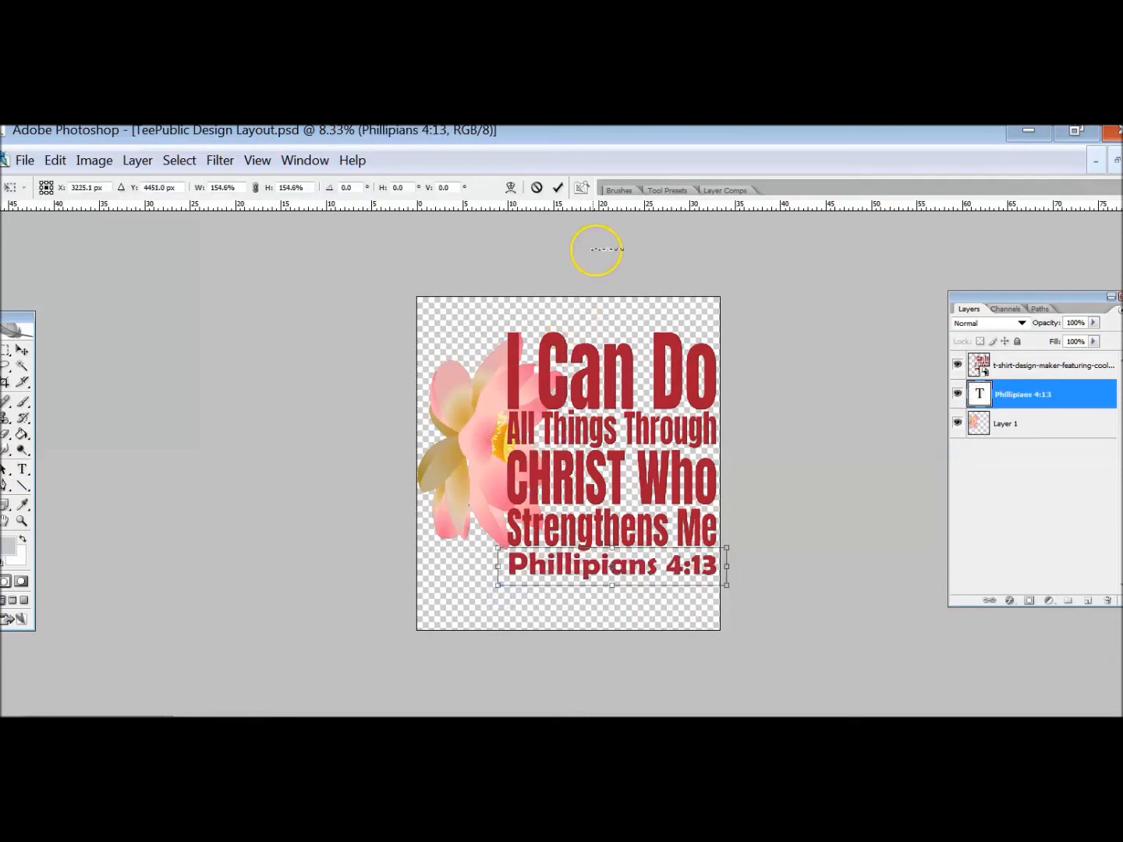
{"action": "left_click", "coordinate": [561, 187]}
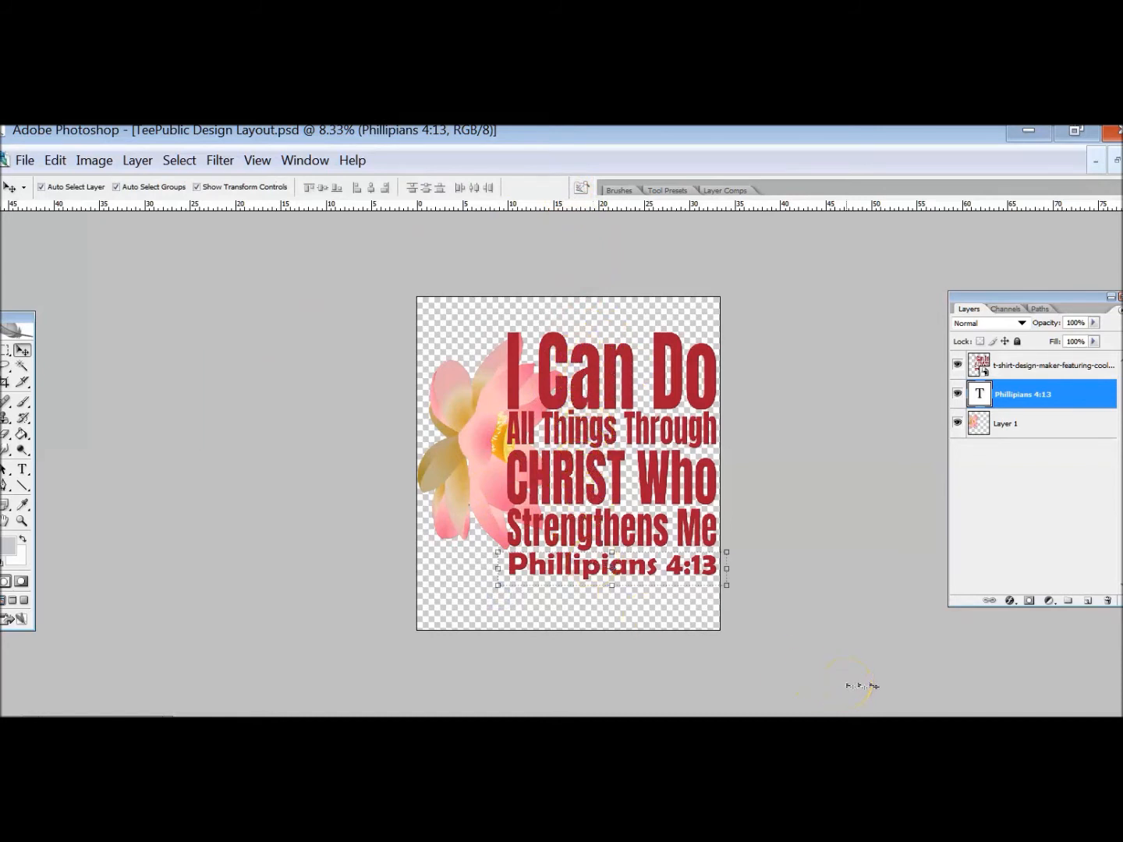
Step: Switch to the browser and load the TeePublic storefront page
{"action": "left_click", "coordinate": [537, 172]}
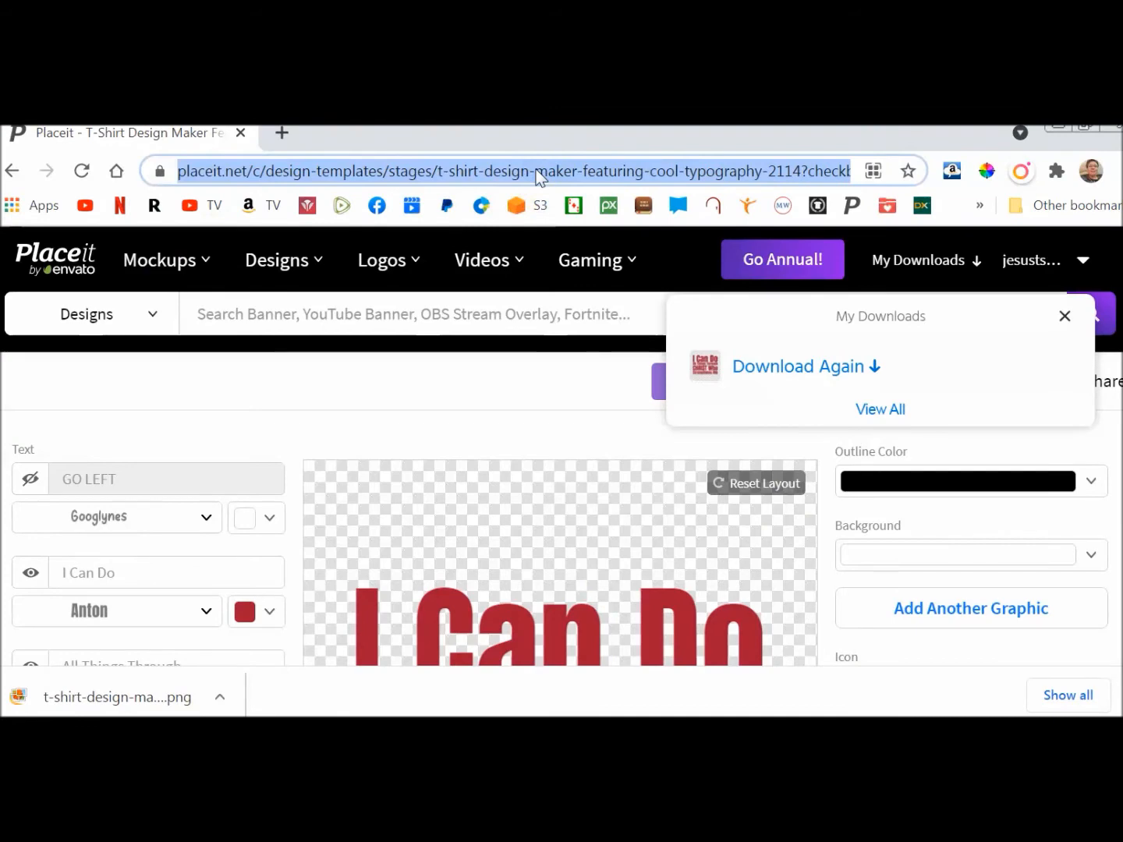
{"action": "type", "text": "tee"}
{"action": "key", "text": "Return"}
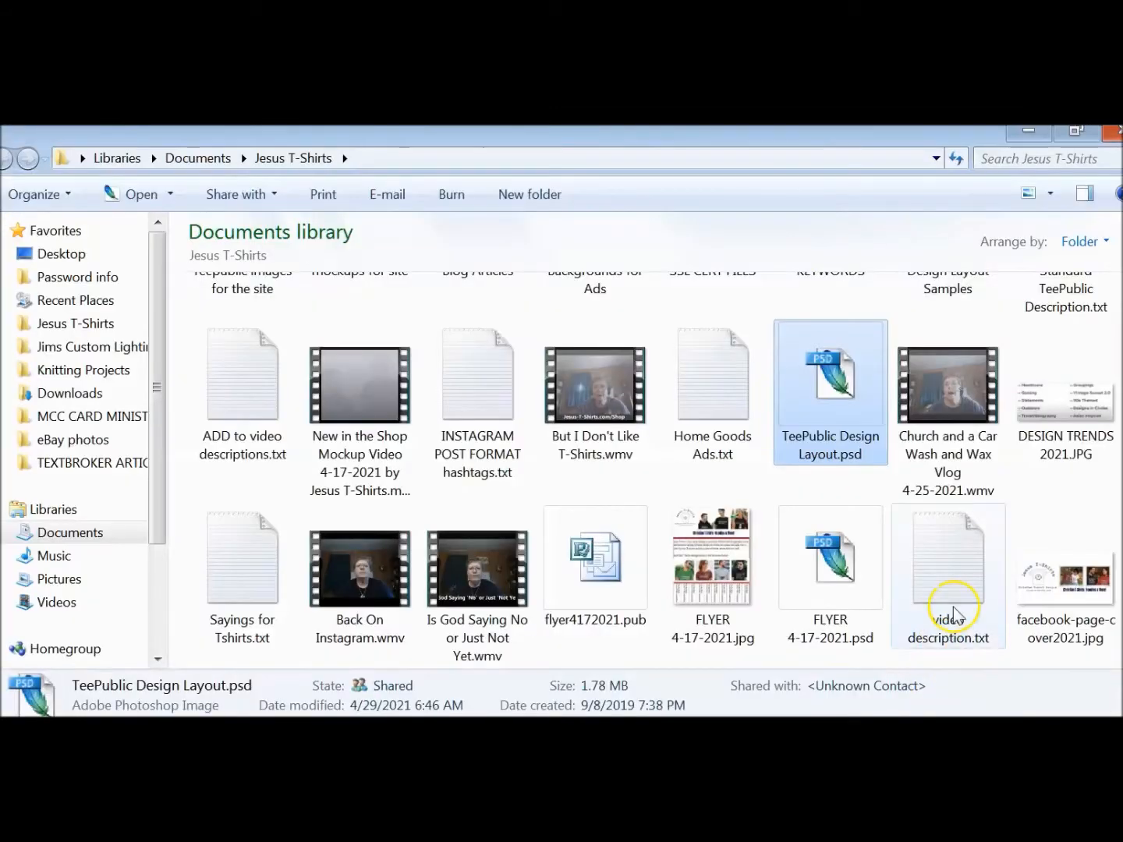
Step: Open Standard TeePublic Description.txt from the Jesus T-Shirts folder and minimize the folder window
{"action": "left_click", "coordinate": [1071, 505]}
{"action": "scroll", "coordinate": [1073, 503], "scroll_direction": "down", "scroll_amount": 3}
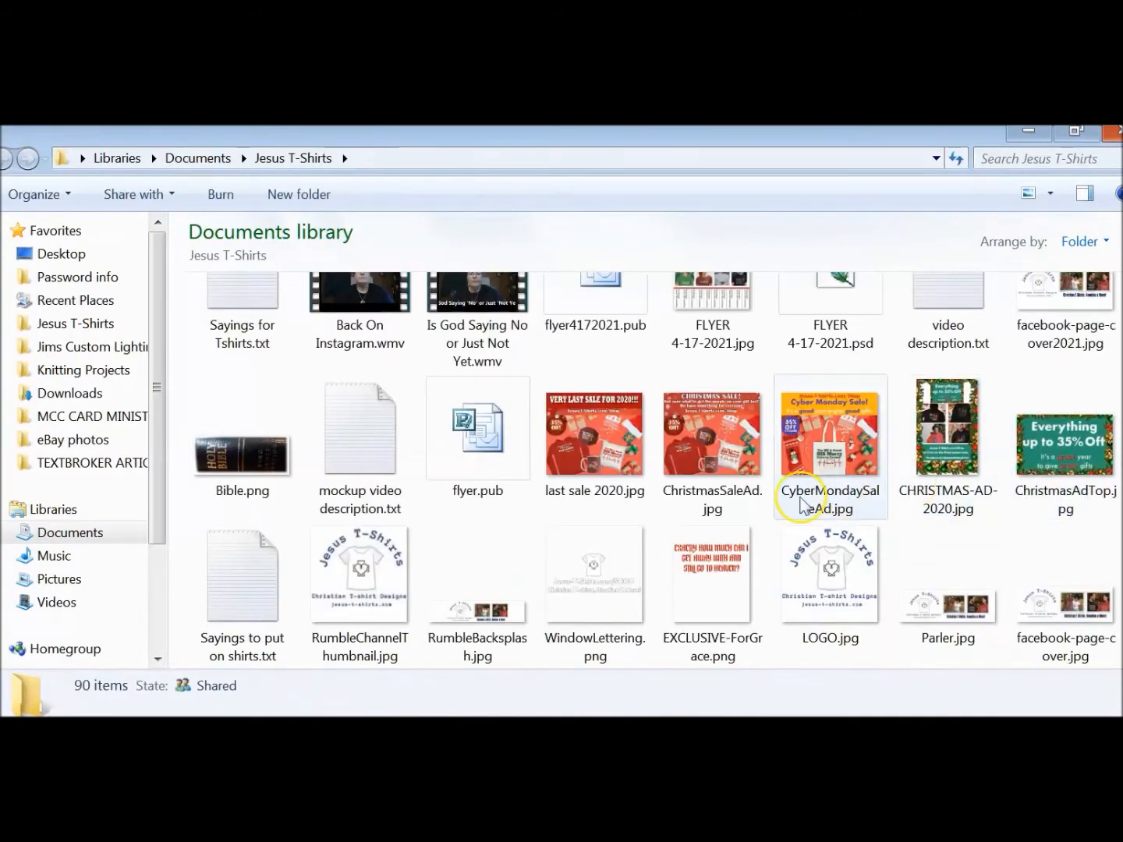
{"action": "scroll", "coordinate": [601, 522], "scroll_direction": "down", "scroll_amount": 4}
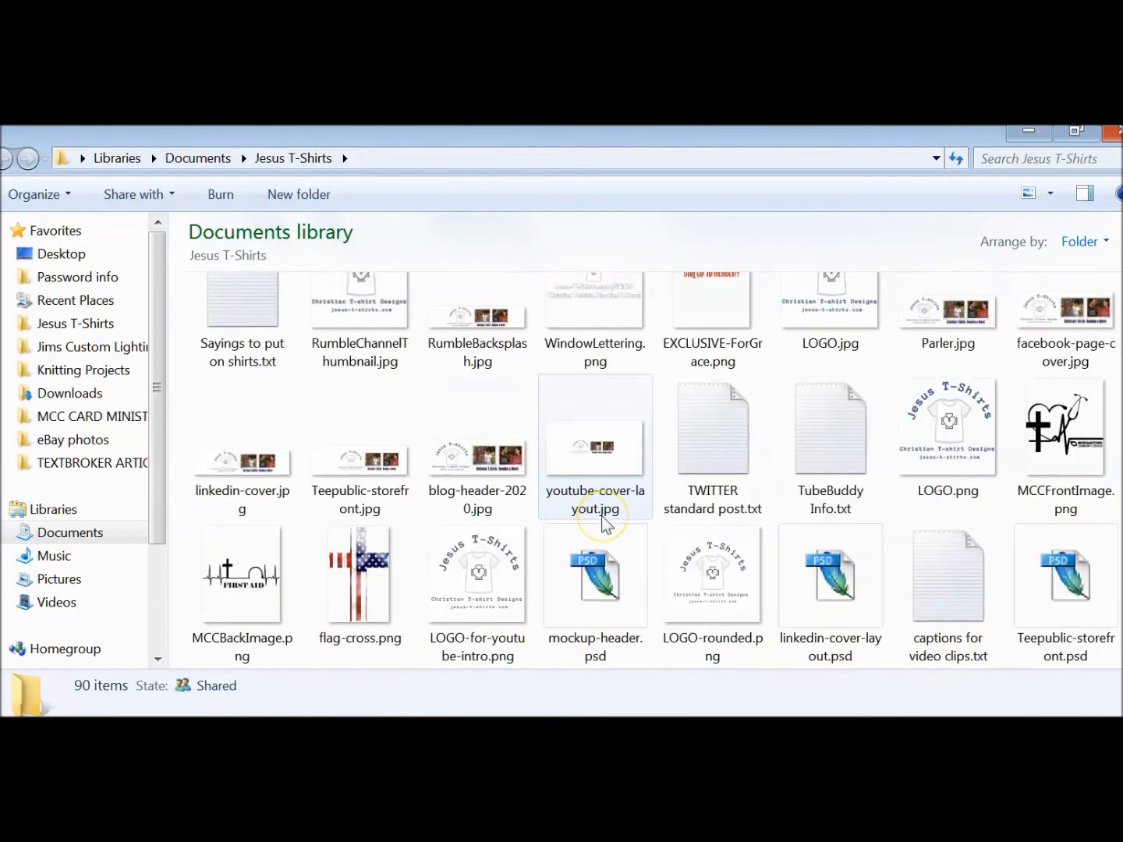
{"action": "scroll", "coordinate": [1108, 589], "scroll_direction": "up", "scroll_amount": 10}
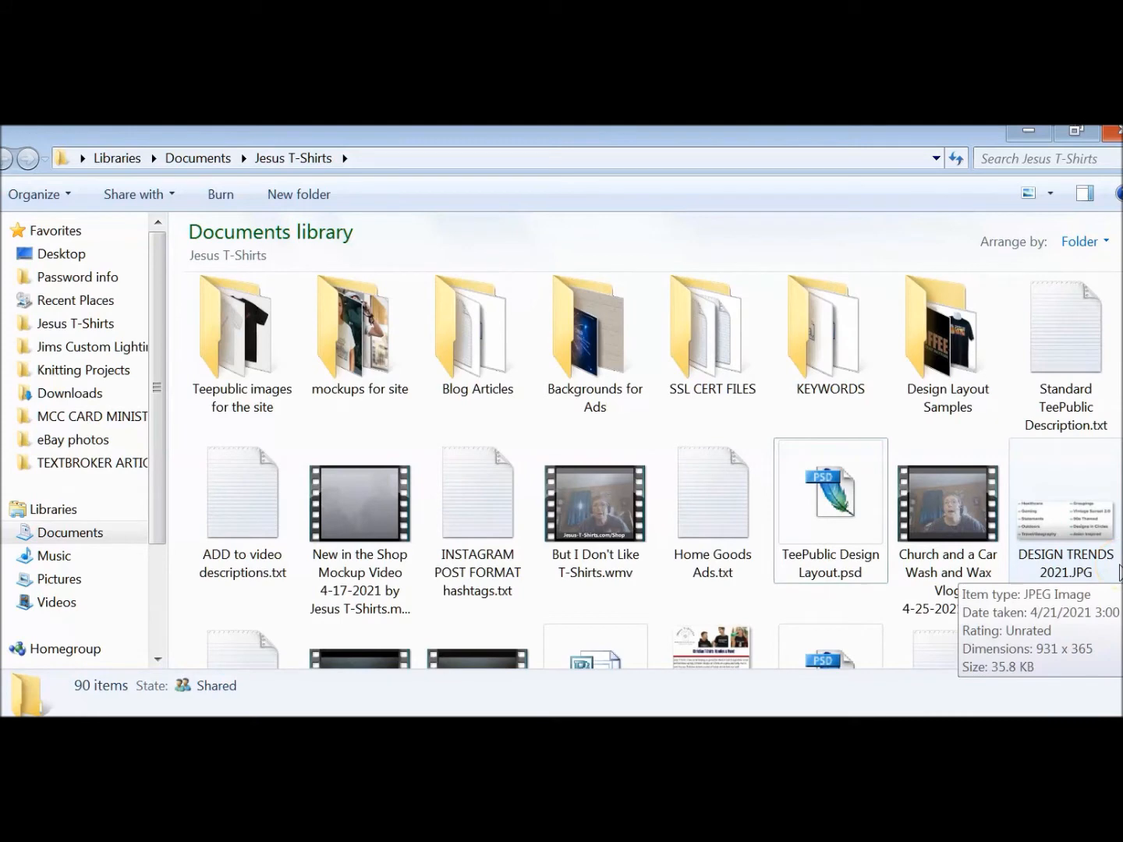
{"action": "scroll", "coordinate": [1107, 578], "scroll_direction": "up", "scroll_amount": 2}
{"action": "left_click", "coordinate": [1082, 498]}
{"action": "double_click", "coordinate": [1082, 497]}
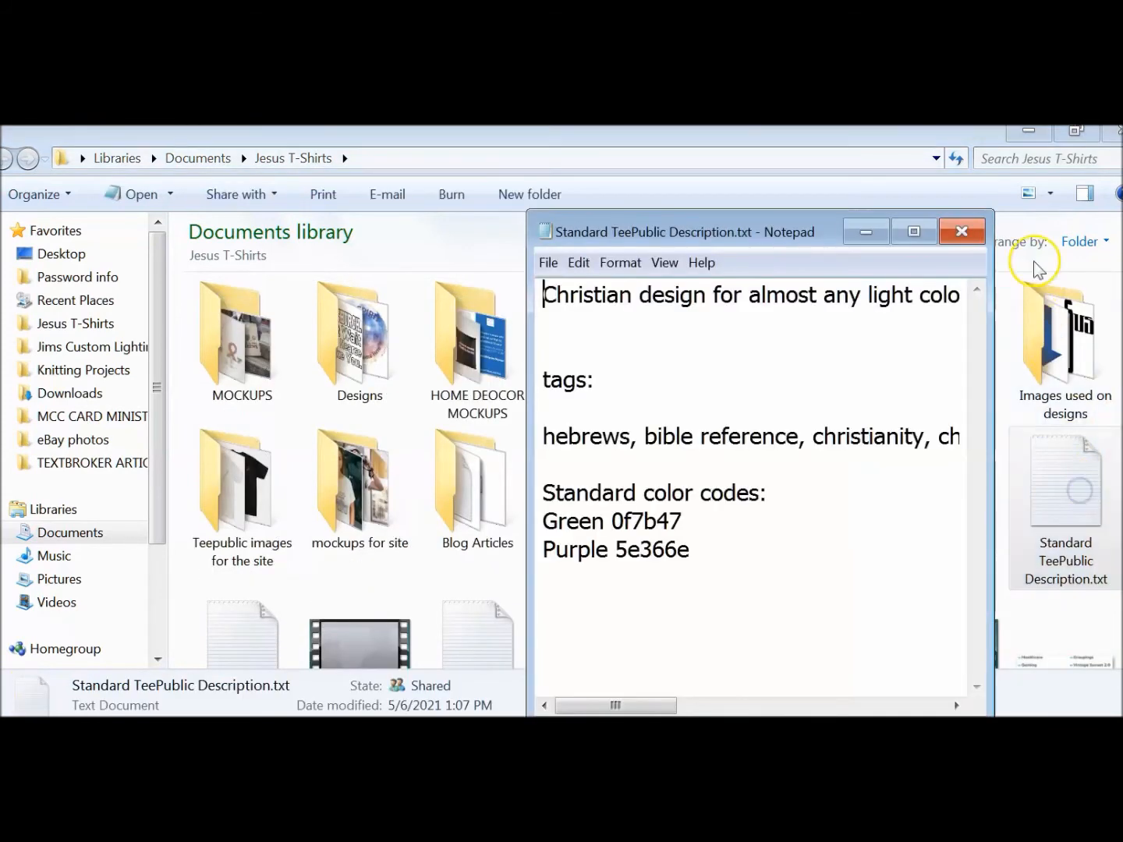
{"action": "left_click", "coordinate": [1029, 130]}
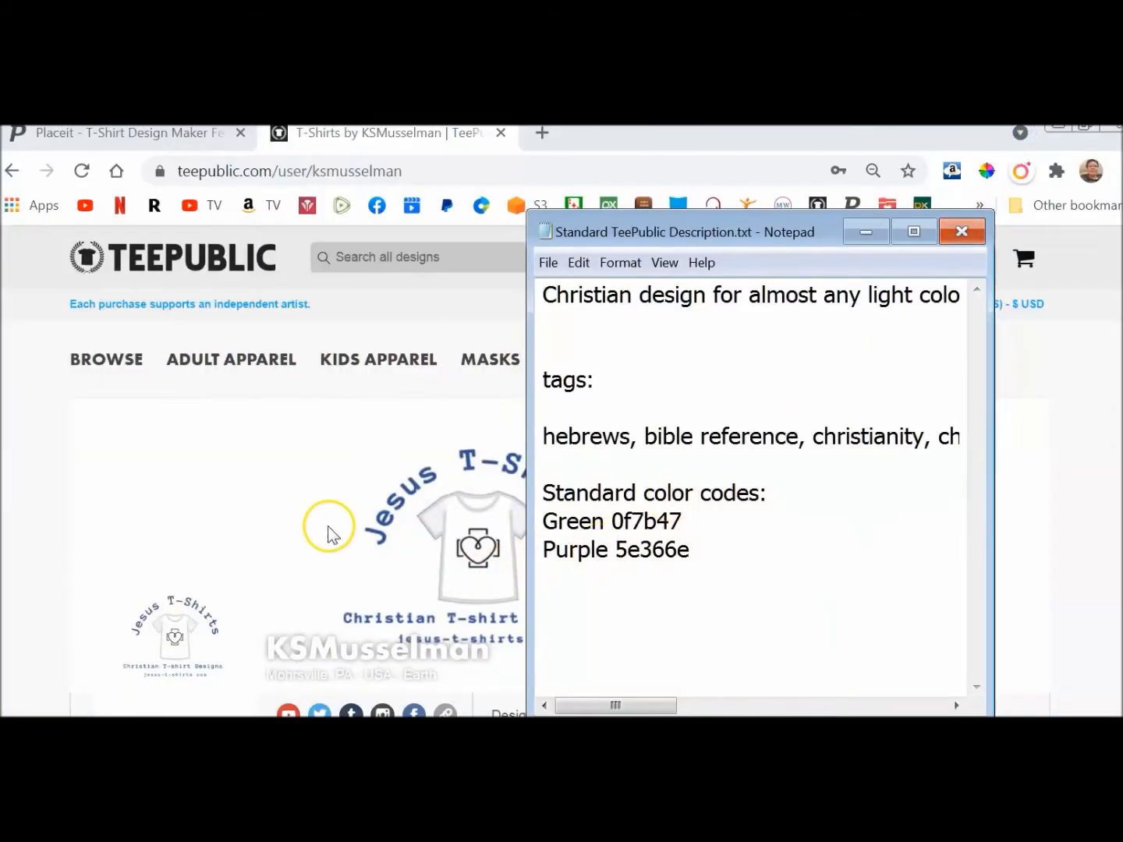
Step: Bring the TeePublic page to the front and log in to the account
{"action": "left_click", "coordinate": [1076, 360]}
{"action": "mouse_move", "coordinate": [965, 266]}
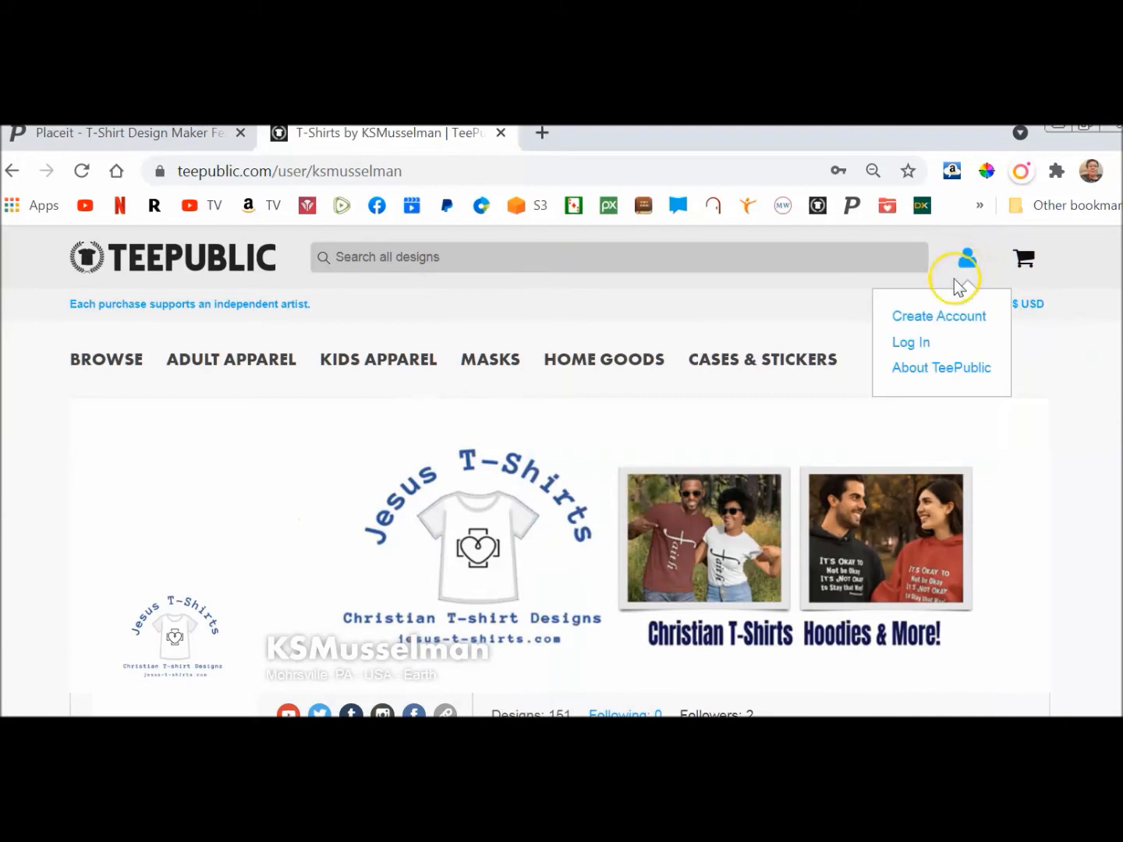
{"action": "left_click", "coordinate": [914, 344]}
Step: Start a new TeePublic design upload and add the finished lotus typography artwork to it
{"action": "mouse_move", "coordinate": [971, 266]}
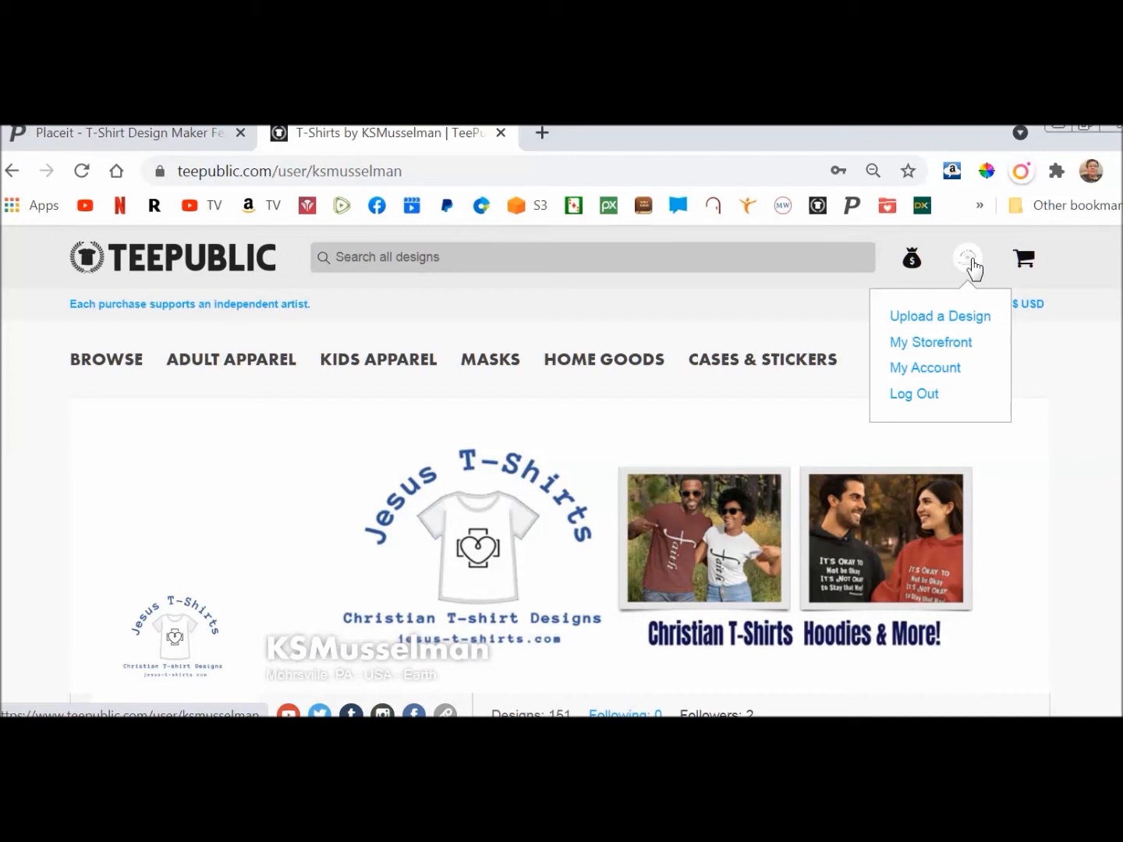
{"action": "left_click", "coordinate": [942, 315]}
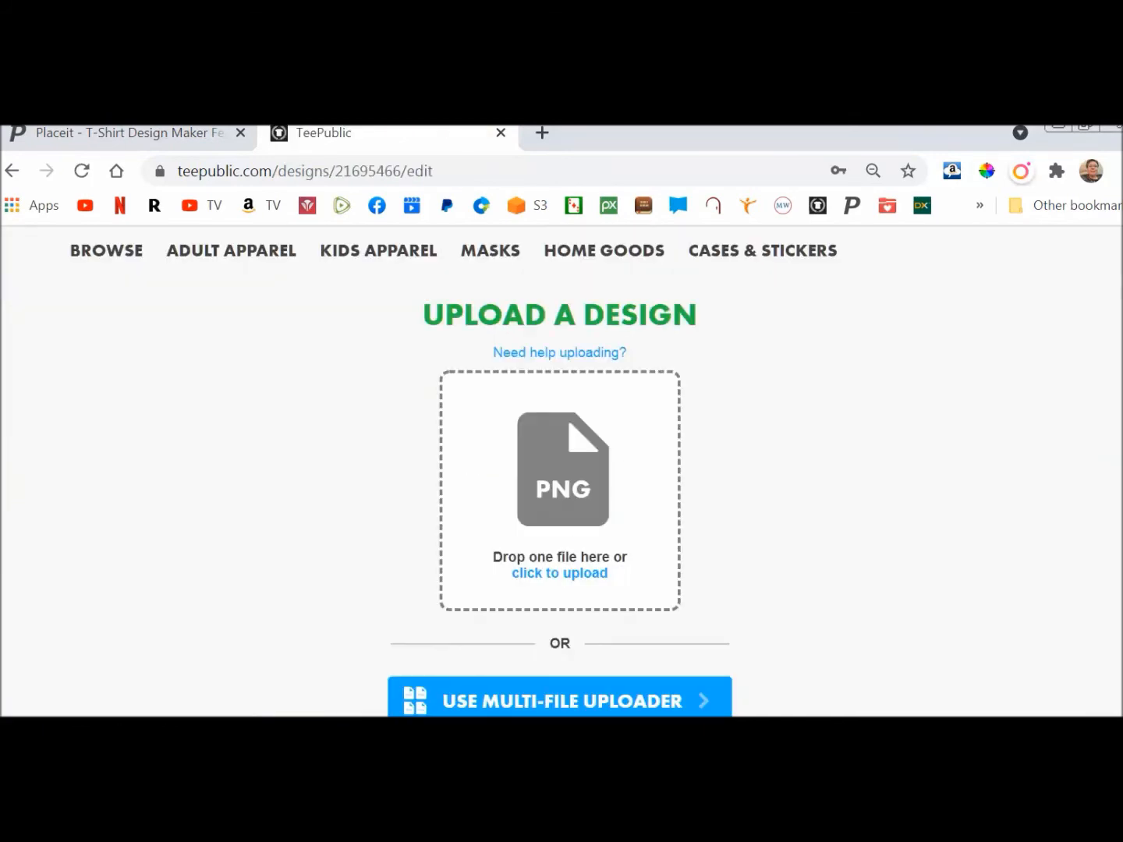
{"action": "left_click_drag", "start_coordinate": [443, 674], "coordinate": [557, 474]}
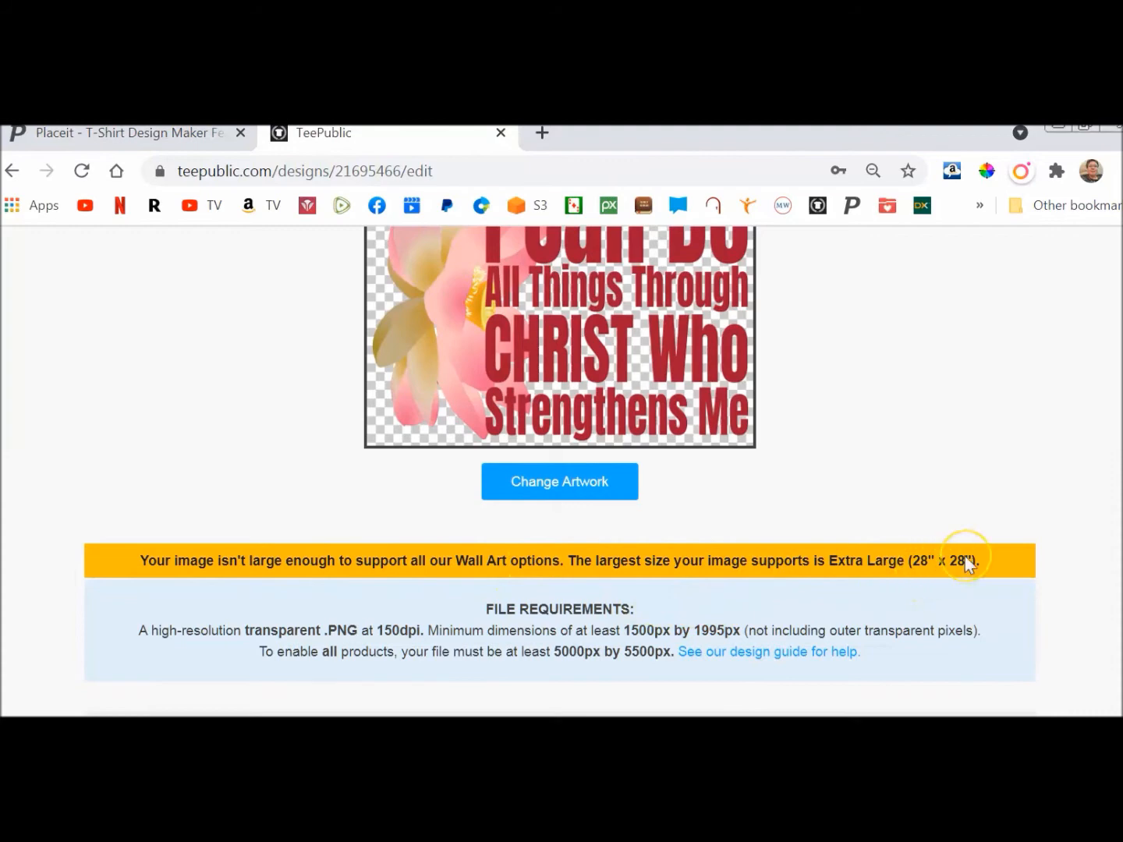
Step: Set the T-Shirt's default color to Light Blue in the product list below the design details
{"action": "scroll", "coordinate": [271, 441], "scroll_direction": "down", "scroll_amount": 5}
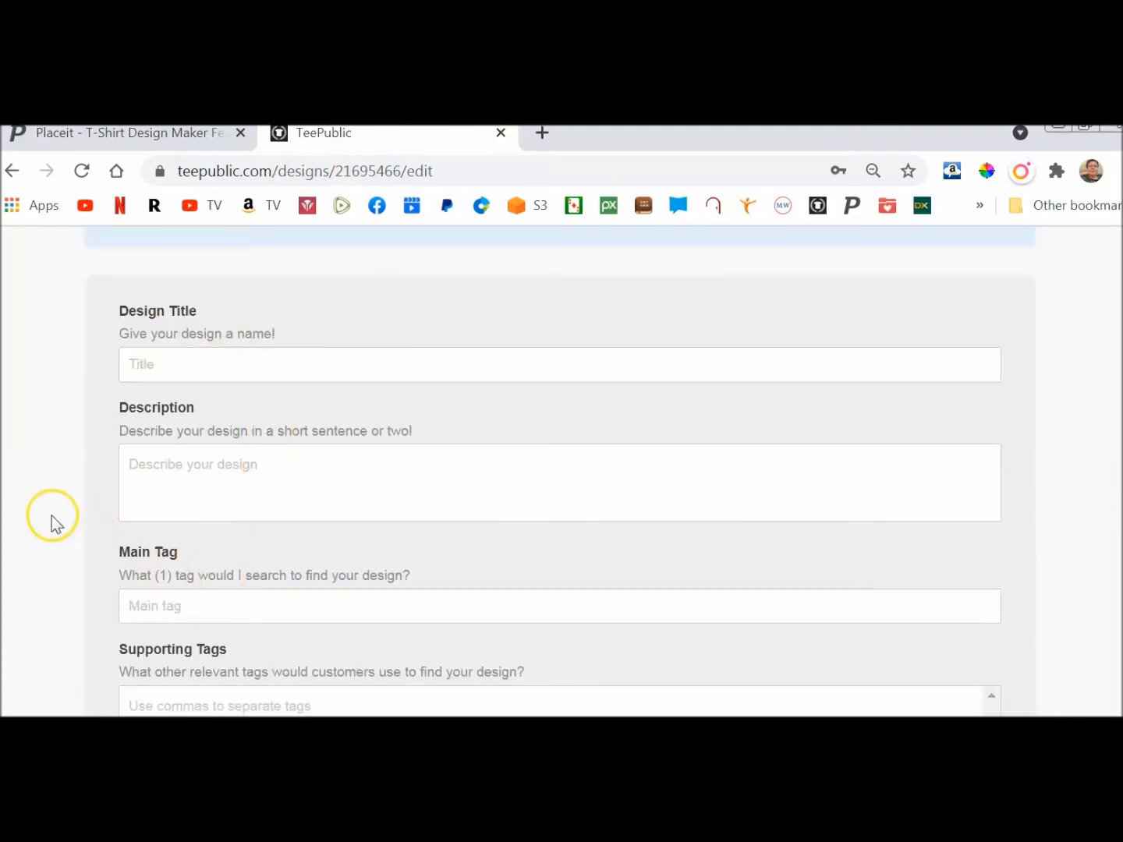
{"action": "scroll", "coordinate": [53, 518], "scroll_direction": "down", "scroll_amount": 2}
{"action": "scroll", "coordinate": [51, 518], "scroll_direction": "down", "scroll_amount": 7}
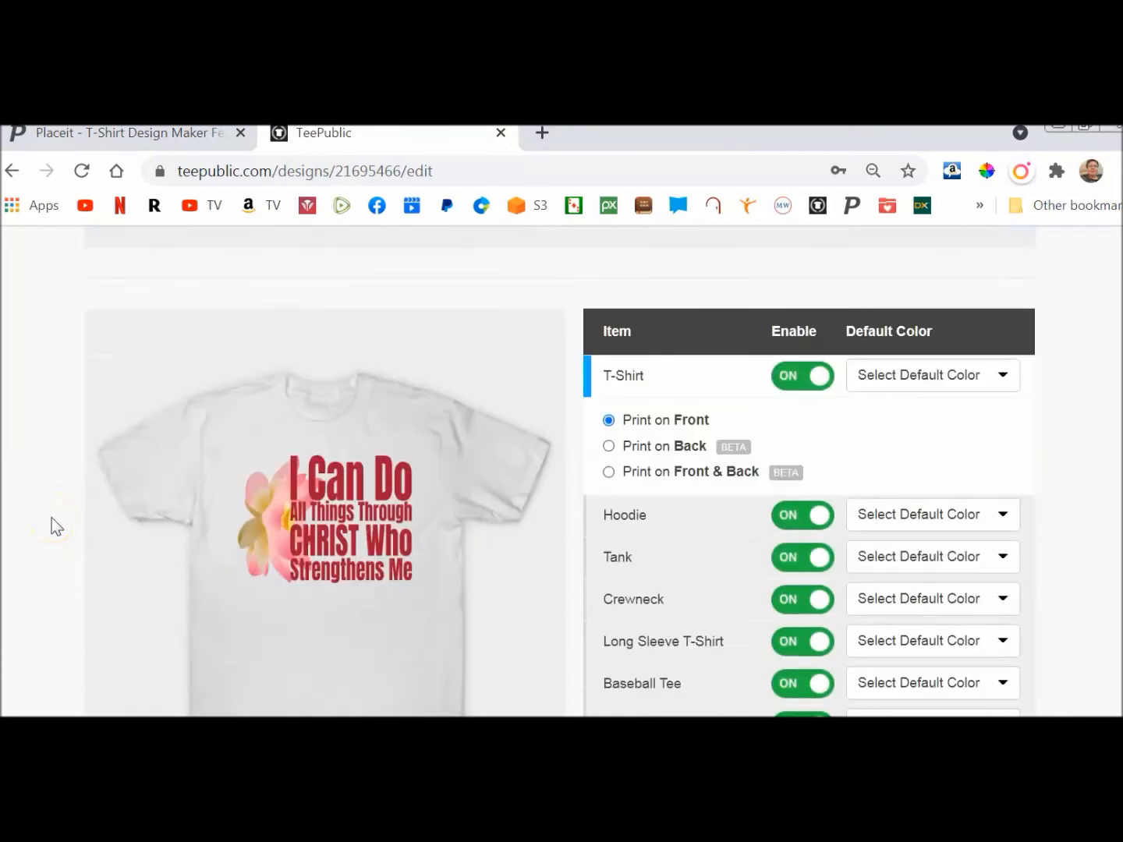
{"action": "scroll", "coordinate": [52, 518], "scroll_direction": "down", "scroll_amount": 2}
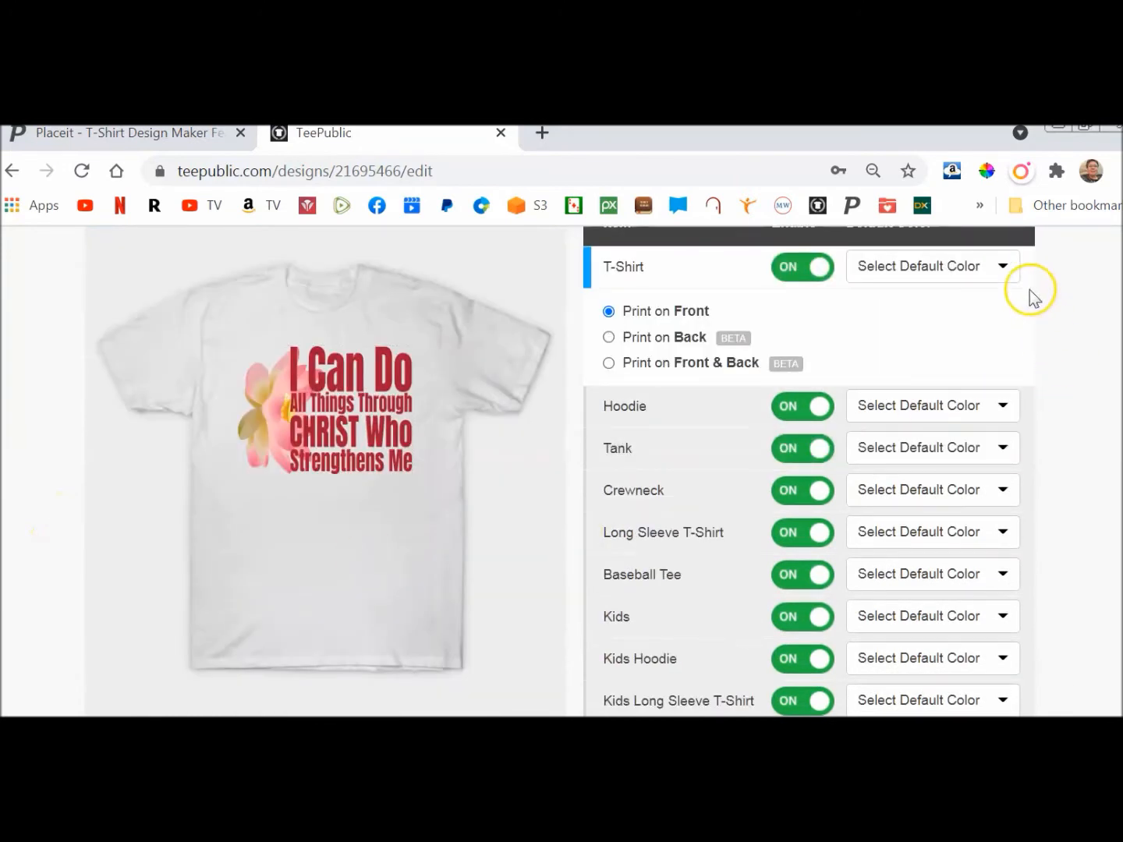
{"action": "left_click", "coordinate": [1006, 267]}
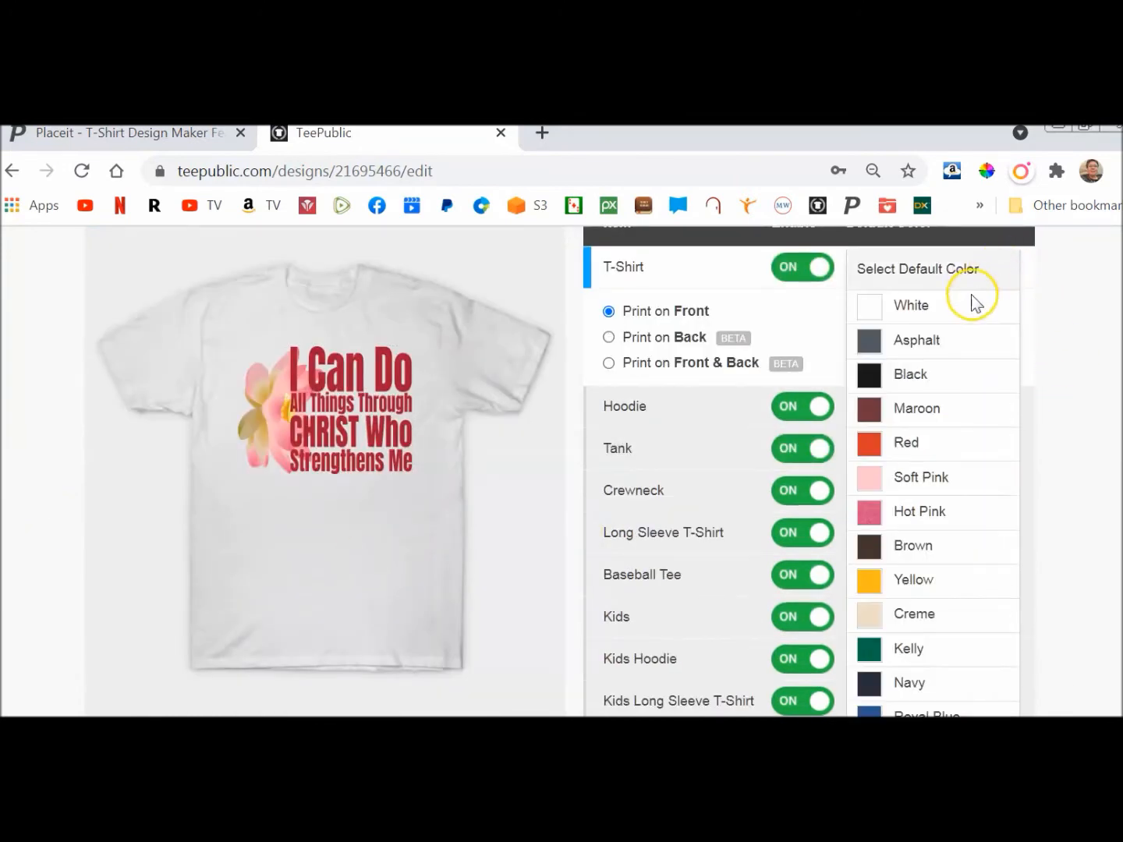
{"action": "scroll", "coordinate": [929, 546], "scroll_direction": "down", "scroll_amount": 2}
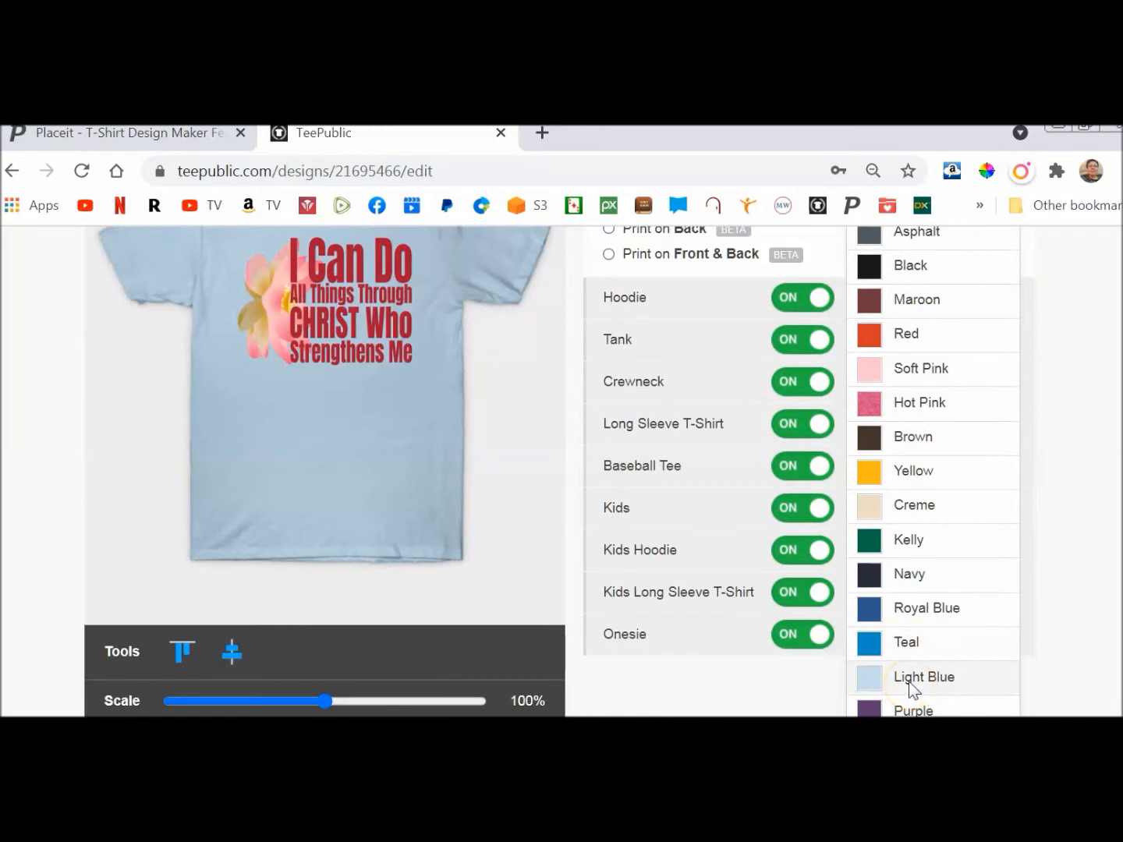
{"action": "left_click", "coordinate": [910, 683]}
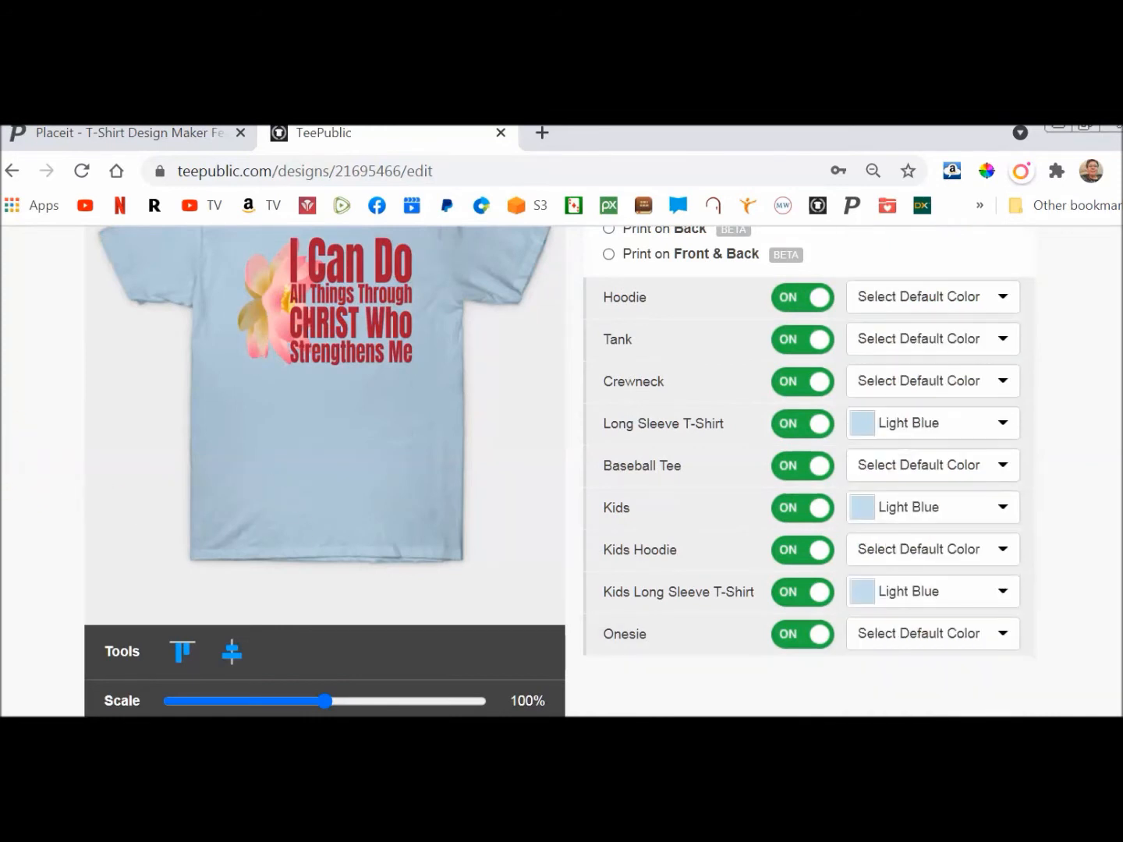
Step: Set the Hoodie's default color to Vintage Heather
{"action": "scroll", "coordinate": [562, 468], "scroll_direction": "up", "scroll_amount": 3}
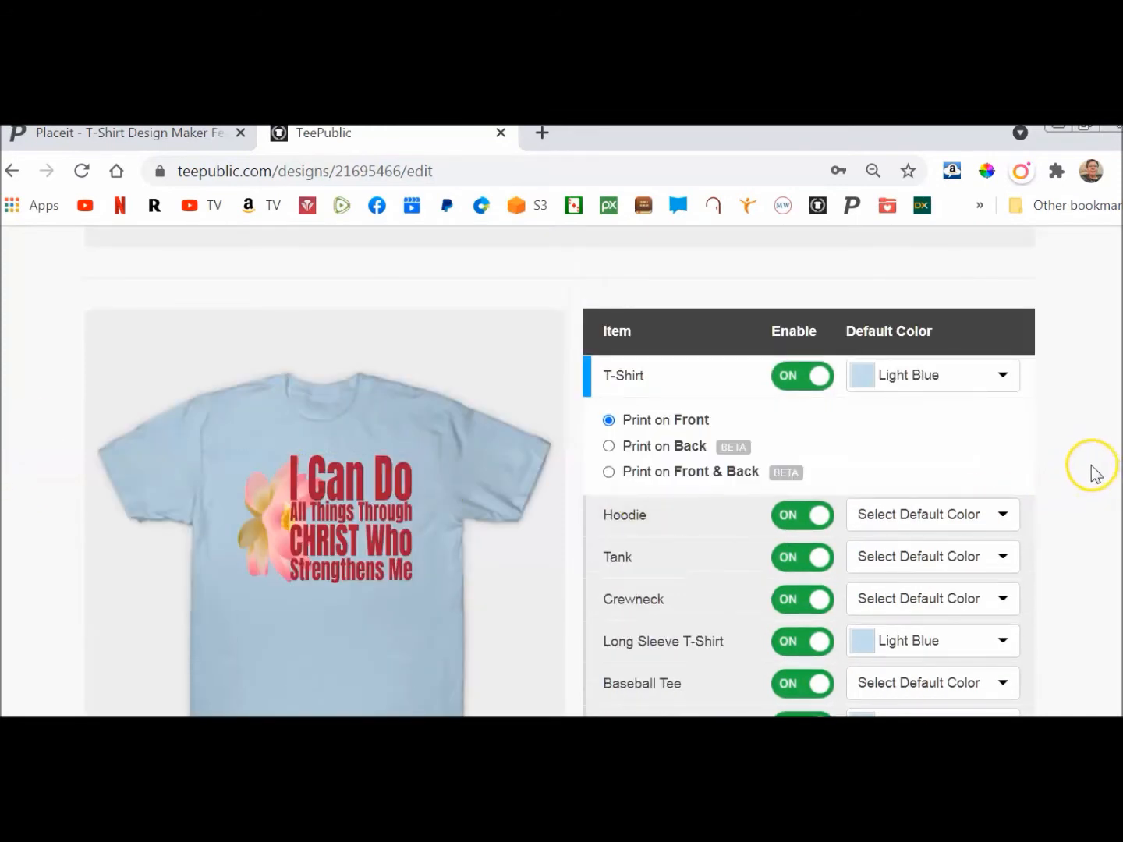
{"action": "scroll", "coordinate": [1091, 468], "scroll_direction": "down", "scroll_amount": 2}
{"action": "left_click", "coordinate": [1005, 409]}
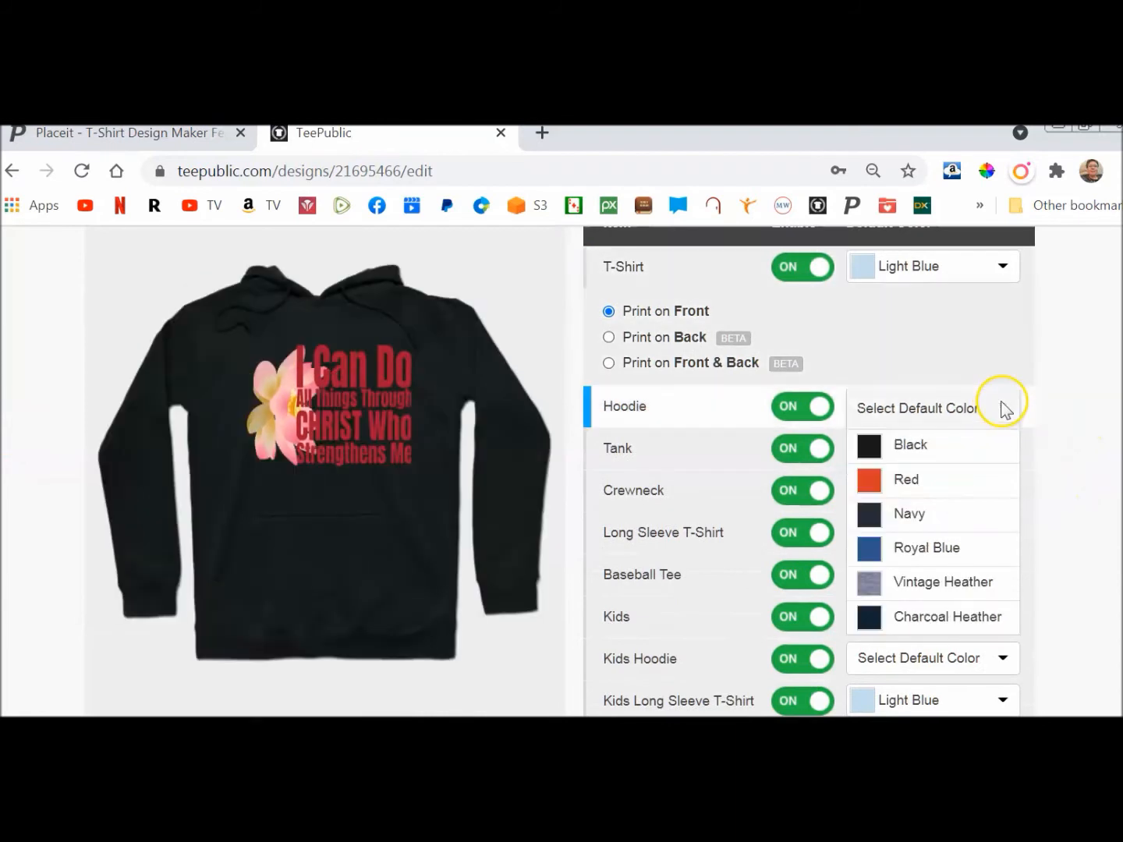
{"action": "left_click", "coordinate": [926, 585]}
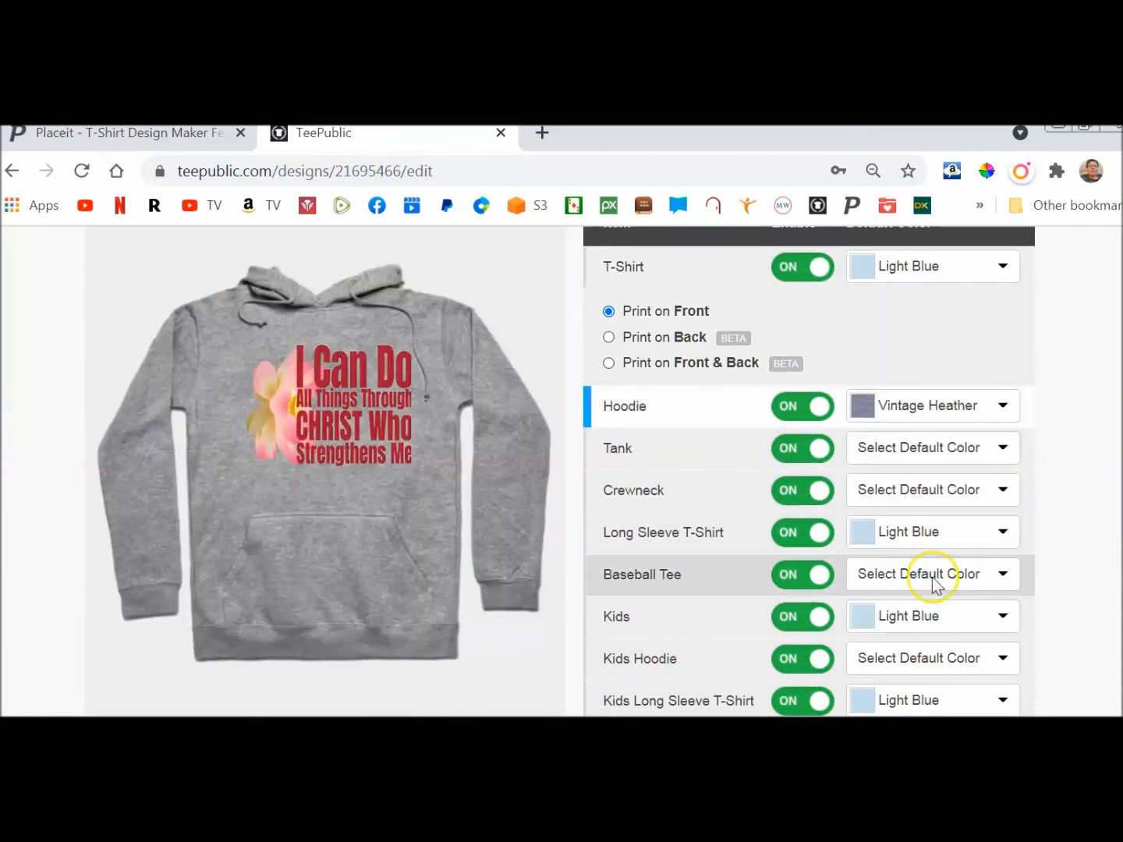
Step: Set the Tank's default color to Leaf and the Crewneck's default color to Heather
{"action": "left_click", "coordinate": [1007, 448]}
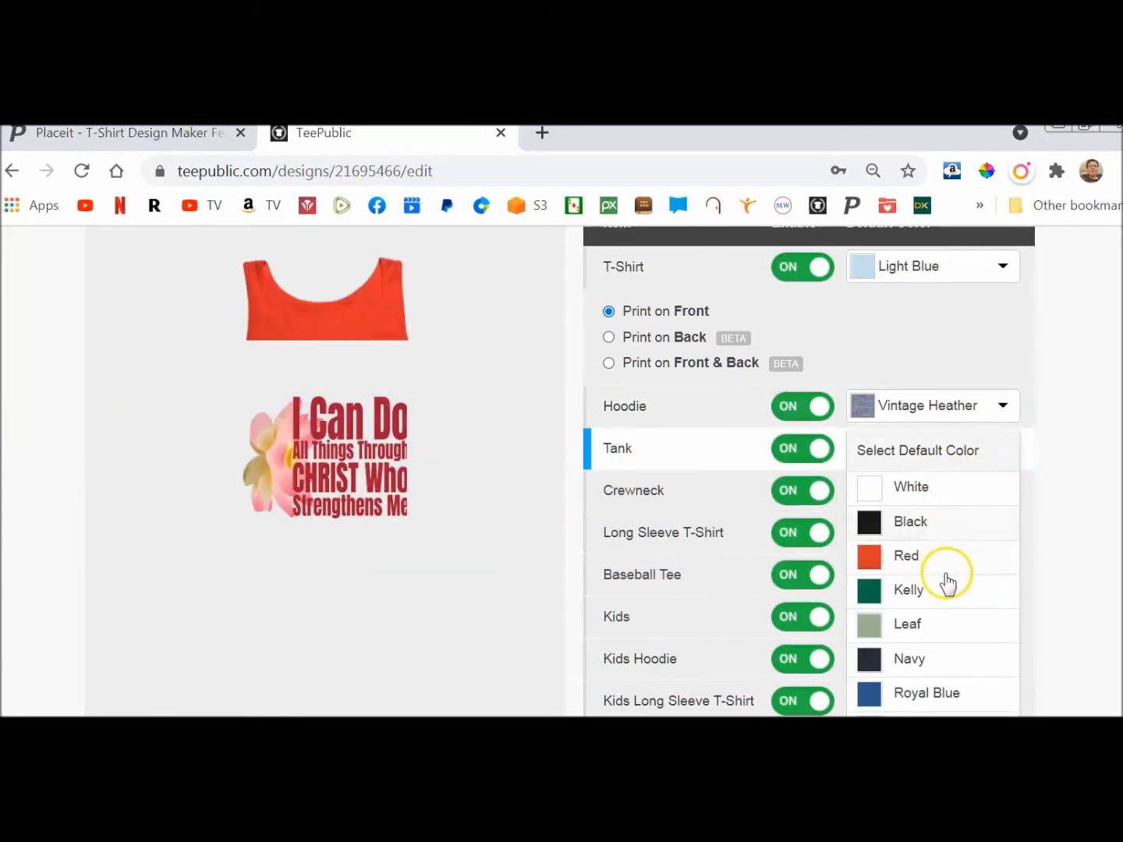
{"action": "scroll", "coordinate": [947, 584], "scroll_direction": "down", "scroll_amount": 2}
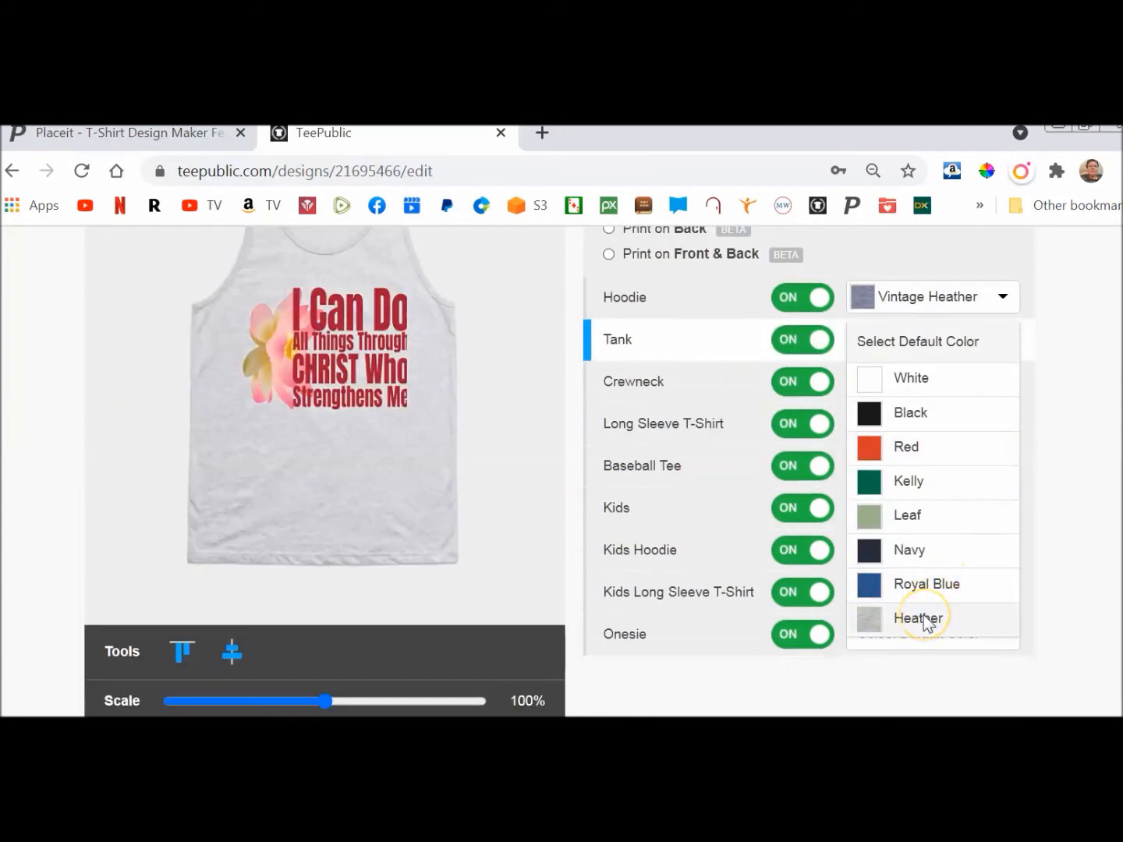
{"action": "left_click", "coordinate": [907, 515]}
{"action": "scroll", "coordinate": [952, 511], "scroll_direction": "up", "scroll_amount": 2}
{"action": "left_click", "coordinate": [999, 493]}
{"action": "scroll", "coordinate": [971, 519], "scroll_direction": "down", "scroll_amount": 4}
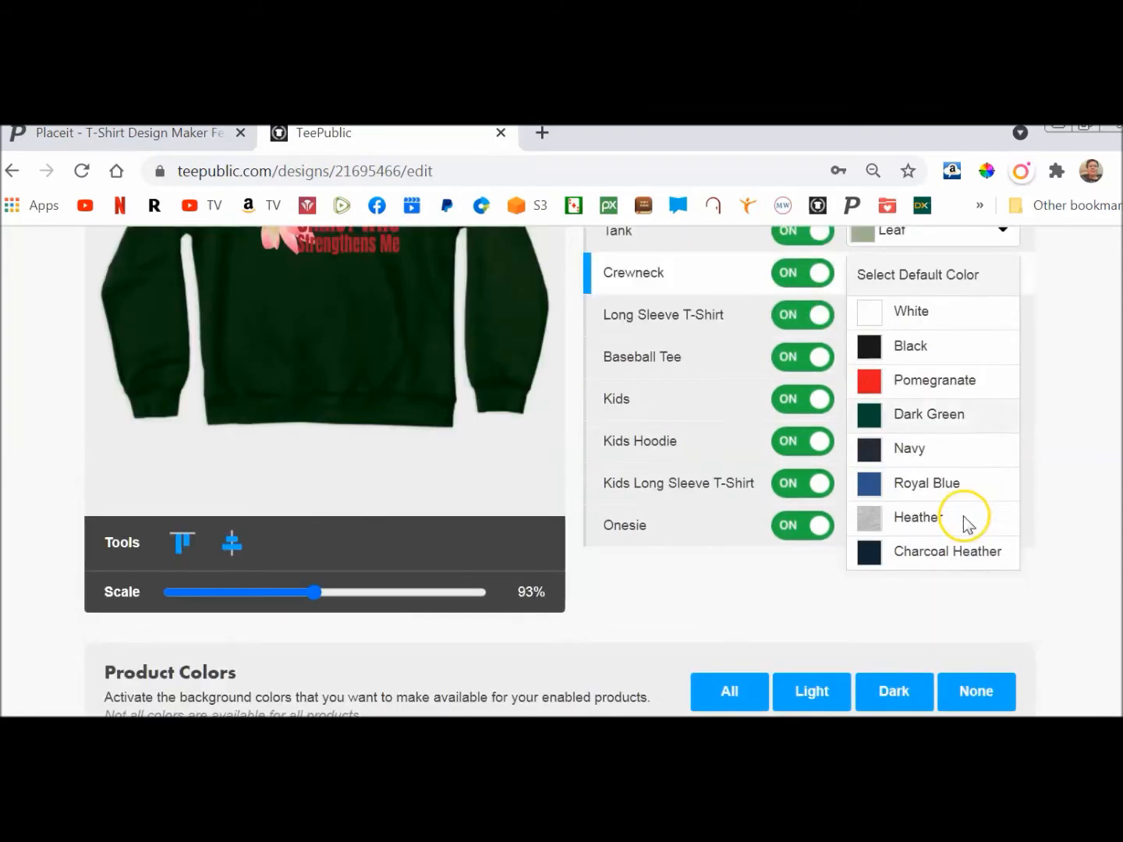
{"action": "left_click", "coordinate": [925, 516]}
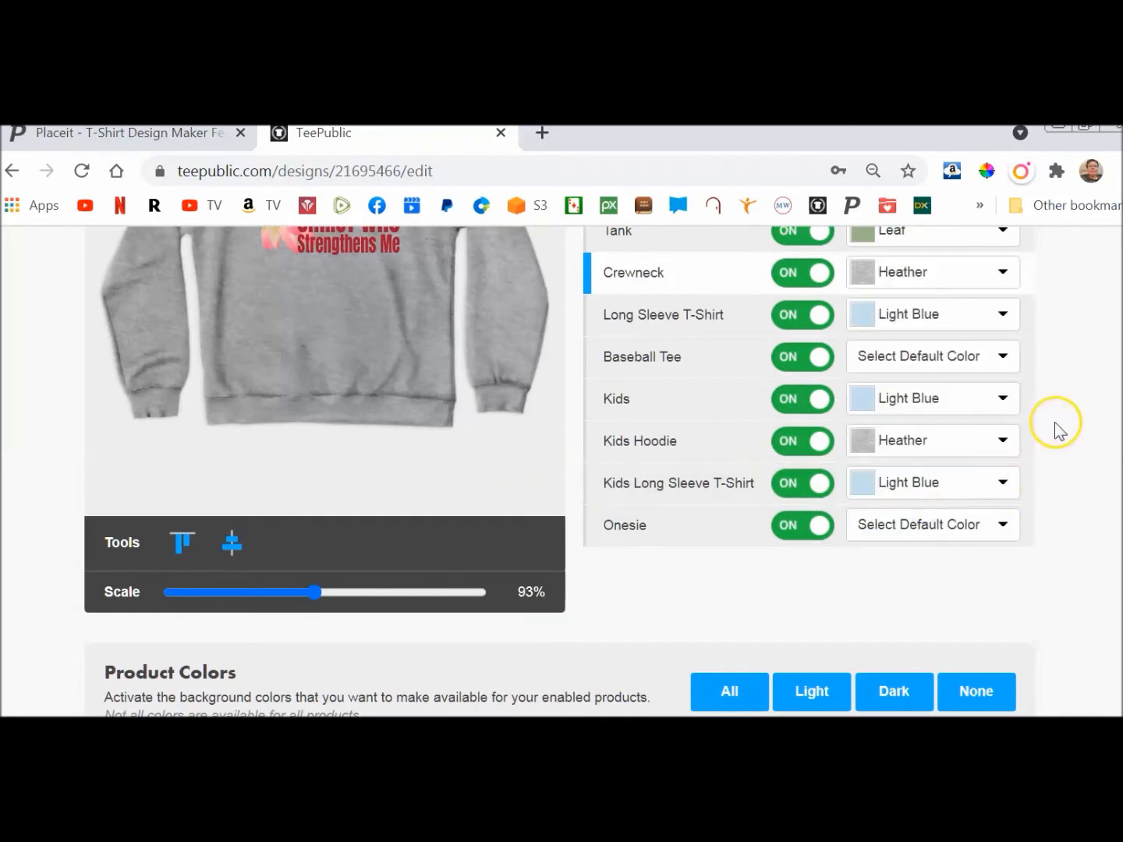
Step: Set the Baseball Tee's default color to White/Kelly
{"action": "left_click", "coordinate": [1001, 361]}
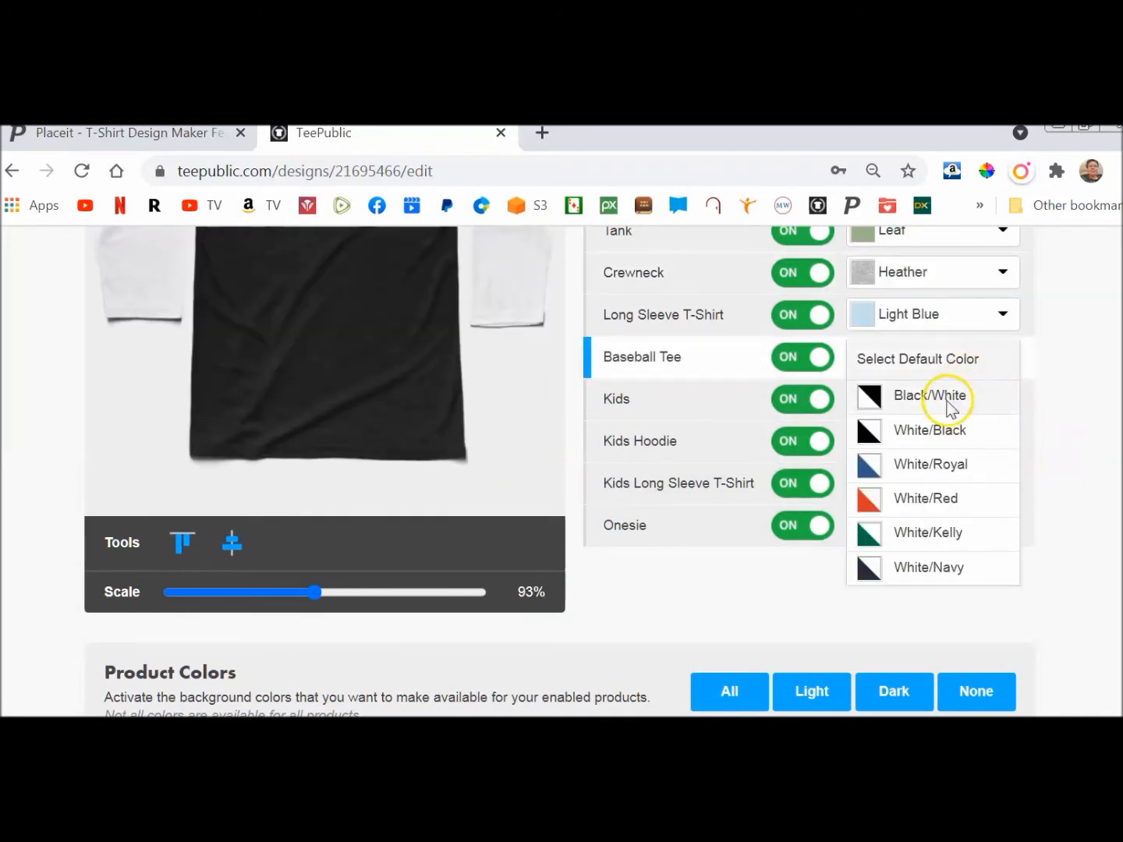
{"action": "left_click", "coordinate": [937, 432]}
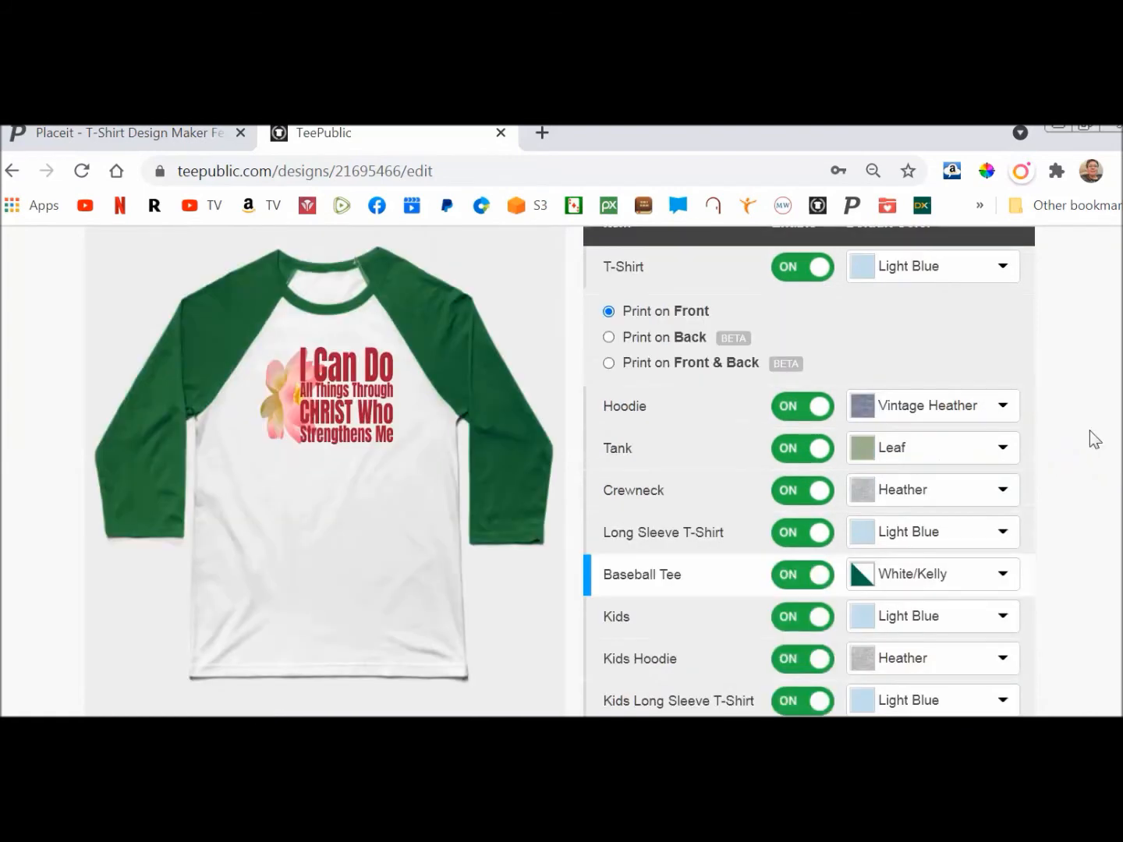
{"action": "scroll", "coordinate": [1095, 439], "scroll_direction": "down", "scroll_amount": 3}
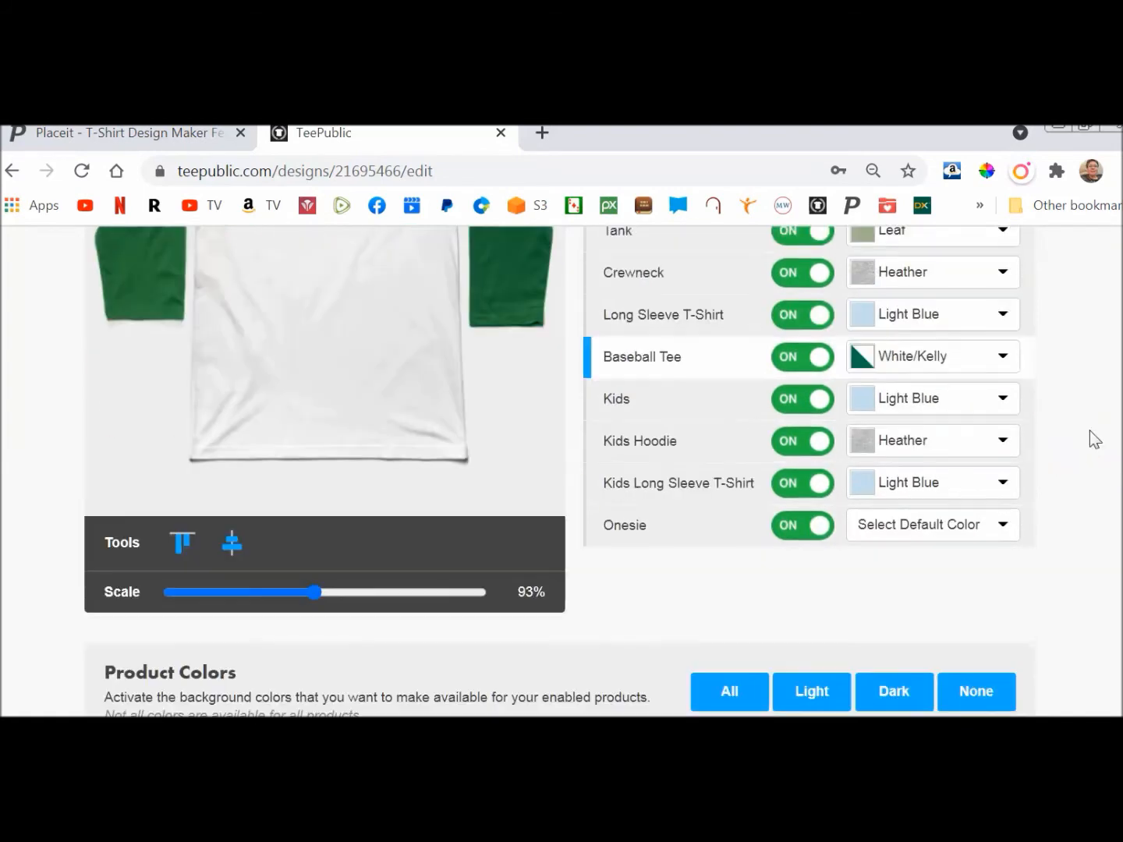
Step: Set the Onesie's default color to Coastal Blue and check the design on its preview
{"action": "scroll", "coordinate": [1095, 439], "scroll_direction": "up", "scroll_amount": 1}
{"action": "scroll", "coordinate": [1095, 440], "scroll_direction": "down", "scroll_amount": 1}
{"action": "left_click", "coordinate": [950, 530]}
{"action": "scroll", "coordinate": [952, 534], "scroll_direction": "down", "scroll_amount": 1}
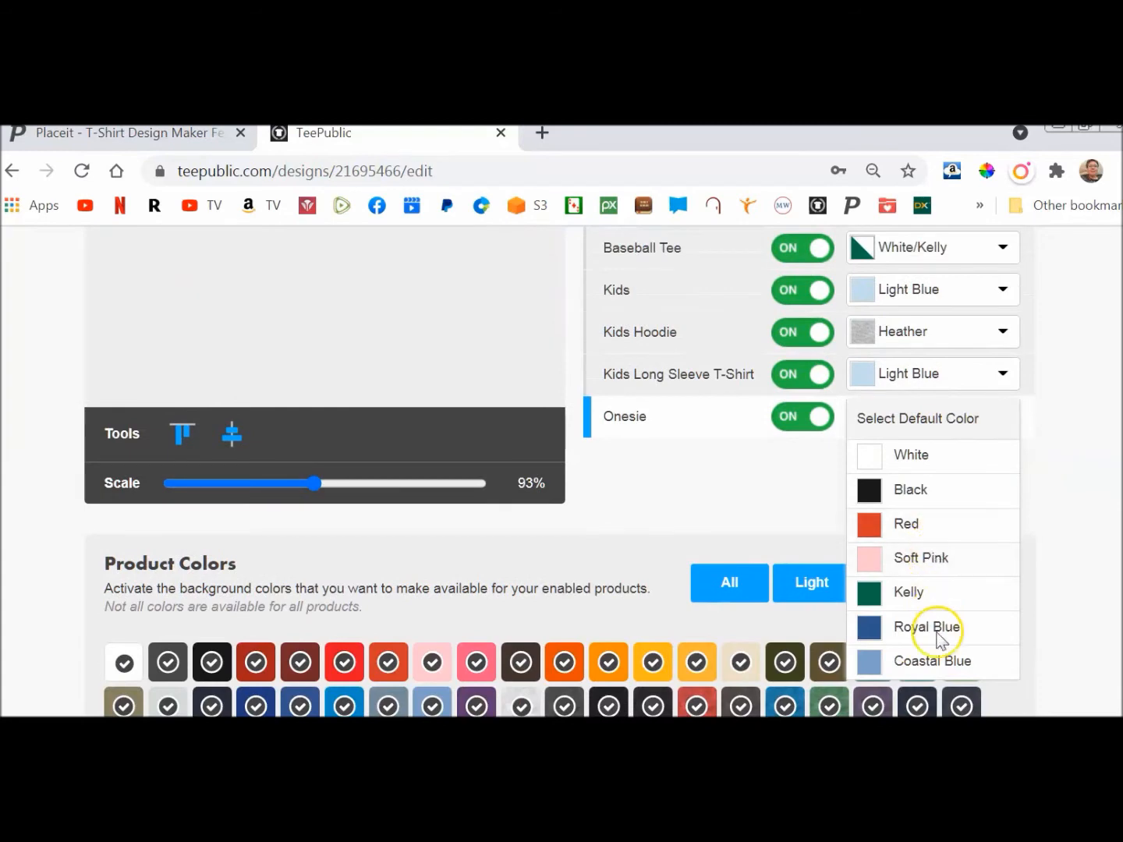
{"action": "left_click", "coordinate": [927, 661]}
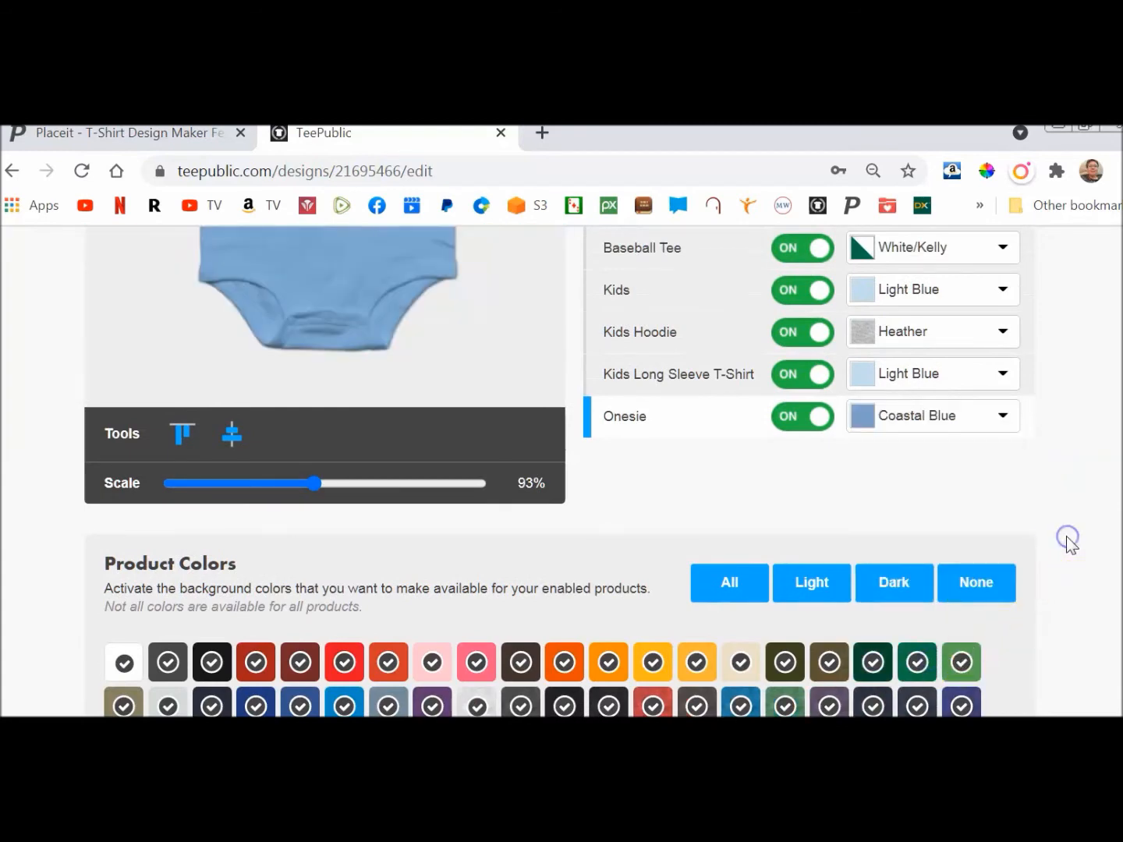
{"action": "scroll", "coordinate": [1070, 543], "scroll_direction": "up", "scroll_amount": 6}
{"action": "scroll", "coordinate": [43, 432], "scroll_direction": "down", "scroll_amount": 1}
{"action": "scroll", "coordinate": [42, 434], "scroll_direction": "down", "scroll_amount": 1}
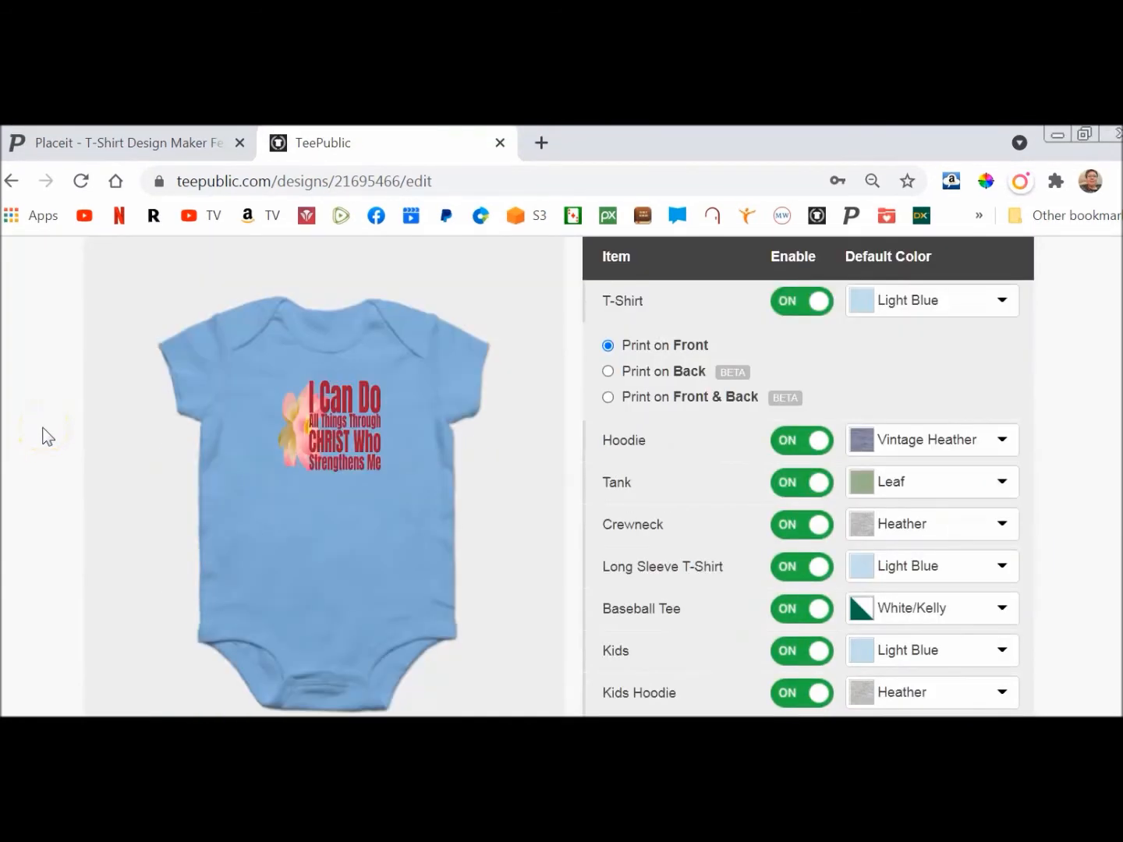
Step: Scale the T-Shirt's design to 69%, center it horizontally and align it to the top of the print area
{"action": "scroll", "coordinate": [38, 444], "scroll_direction": "up", "scroll_amount": 1}
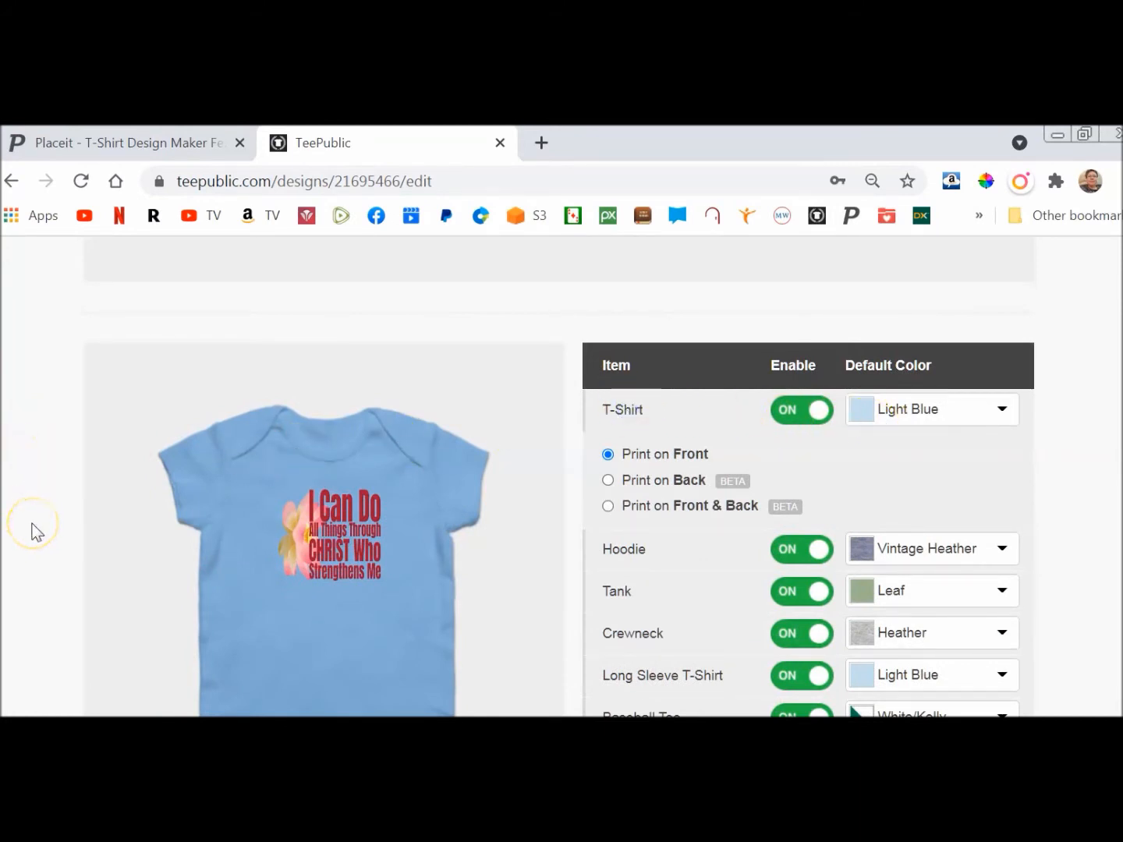
{"action": "left_click", "coordinate": [624, 409]}
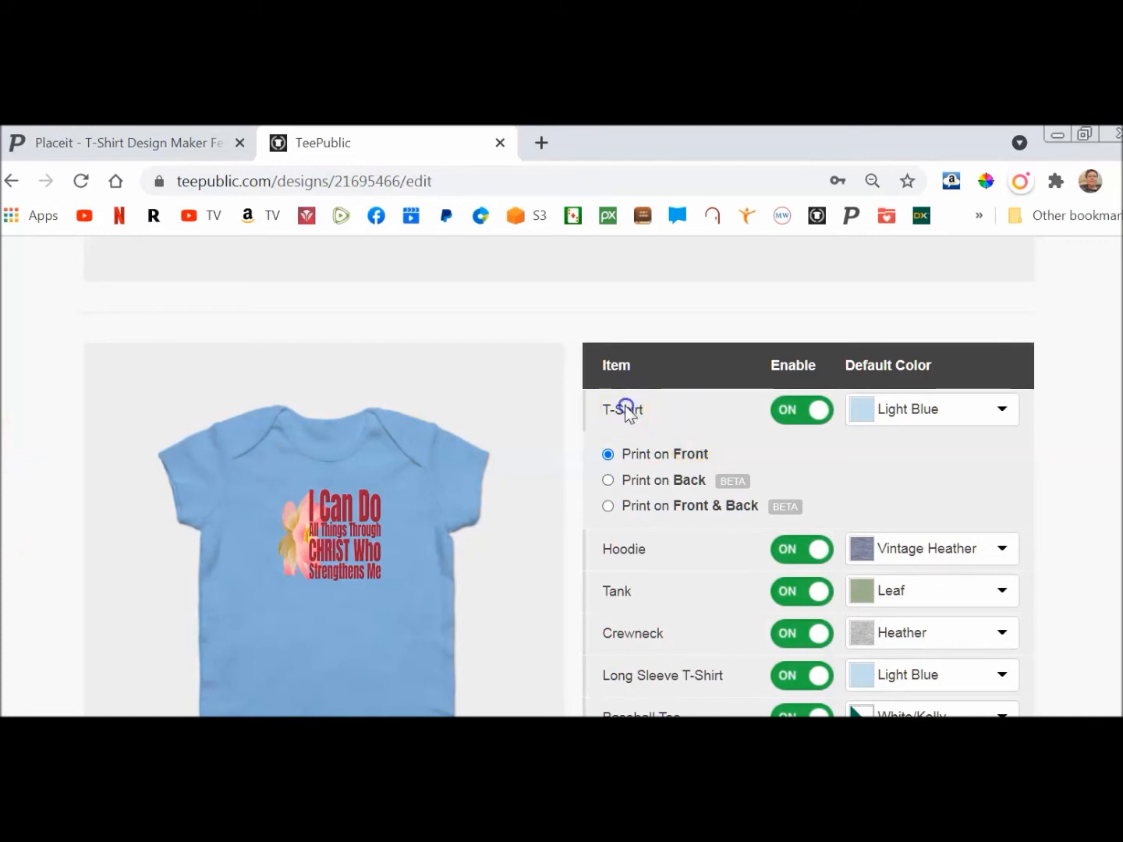
{"action": "scroll", "coordinate": [42, 468], "scroll_direction": "up", "scroll_amount": 1}
{"action": "scroll", "coordinate": [41, 467], "scroll_direction": "down", "scroll_amount": 1}
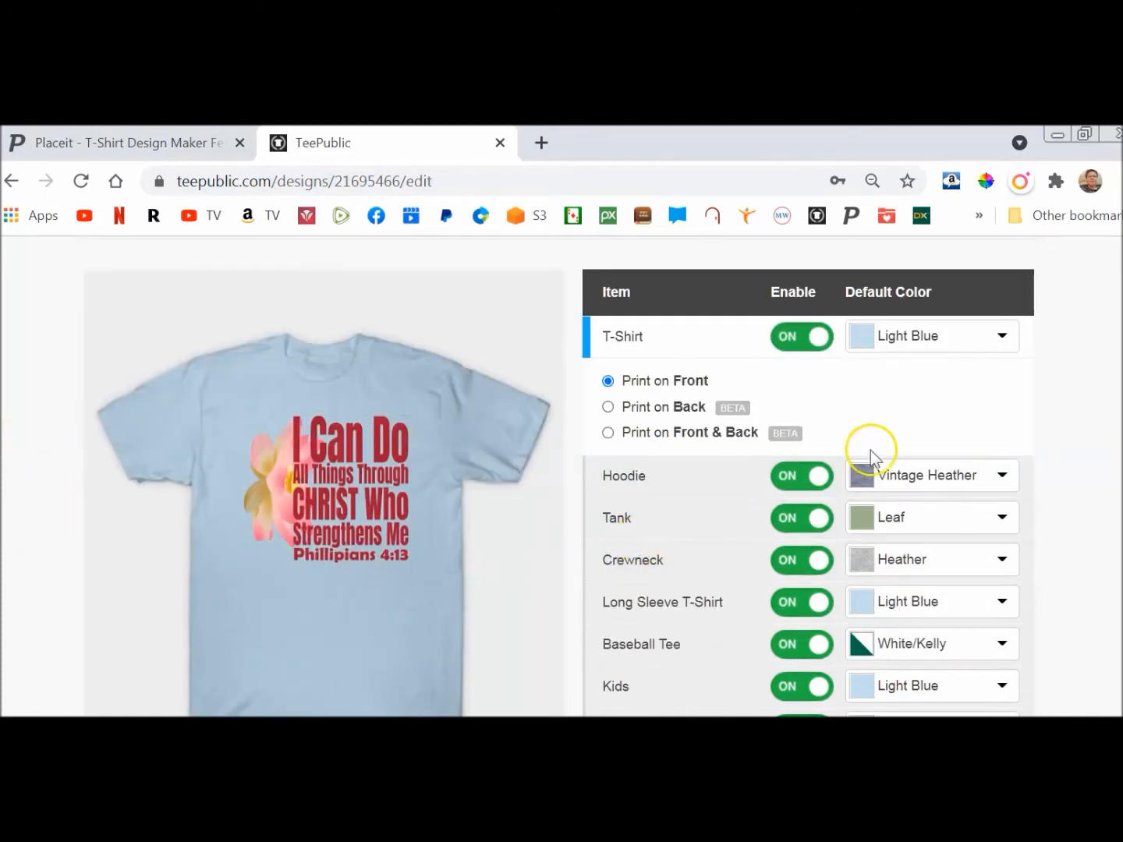
{"action": "scroll", "coordinate": [1080, 411], "scroll_direction": "down", "scroll_amount": 1}
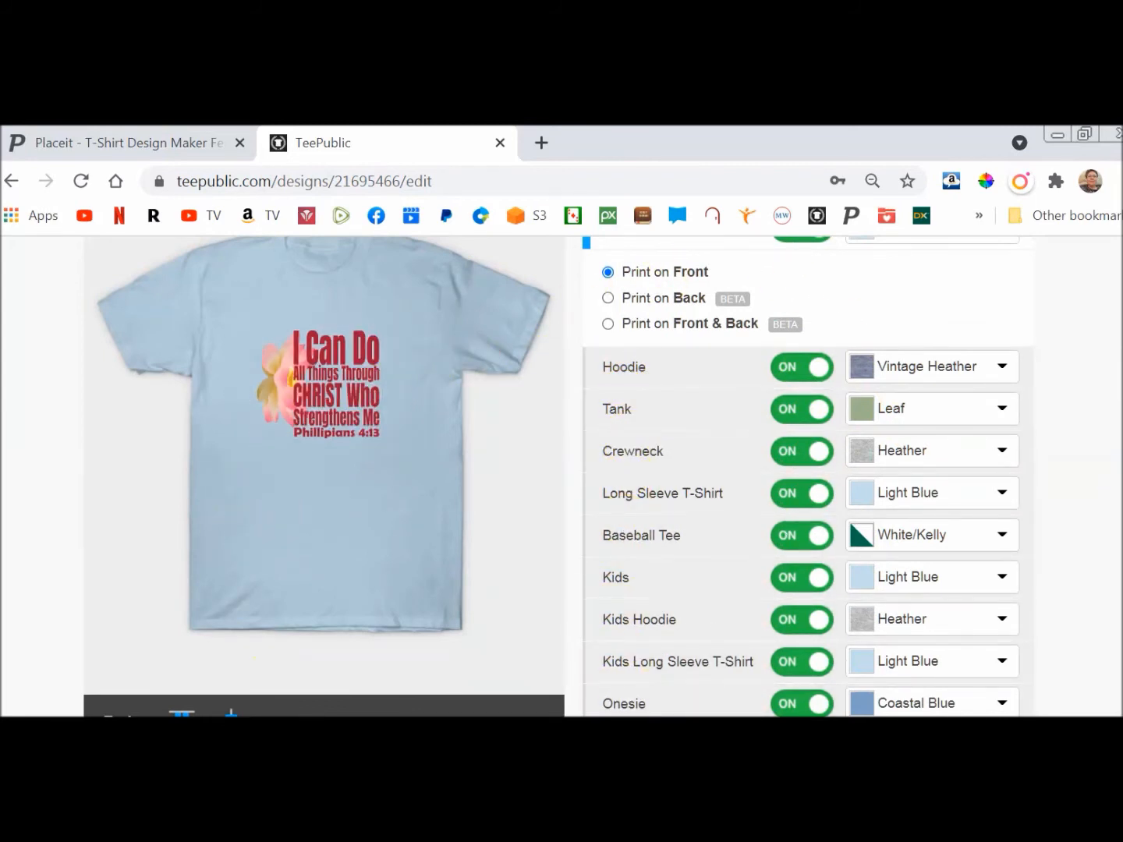
{"action": "scroll", "coordinate": [14, 491], "scroll_direction": "down", "scroll_amount": 1}
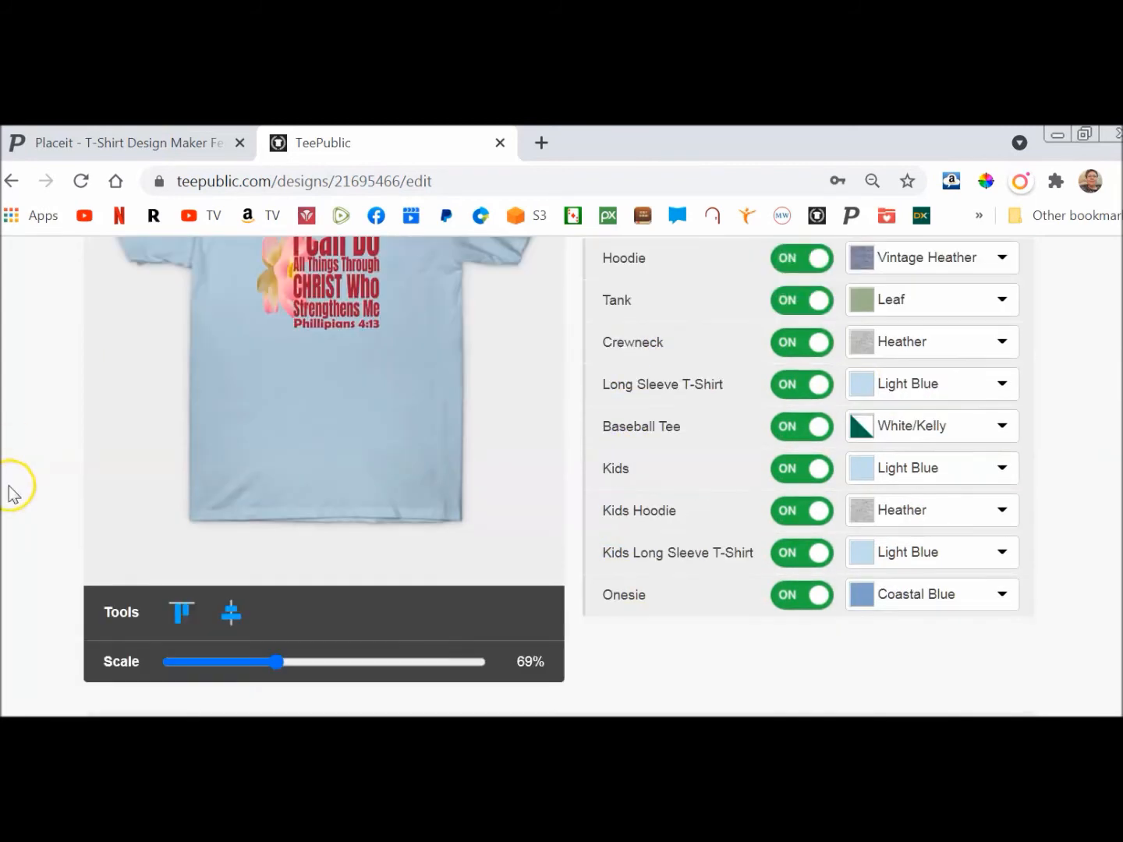
{"action": "left_click", "coordinate": [231, 613]}
{"action": "left_click", "coordinate": [183, 610]}
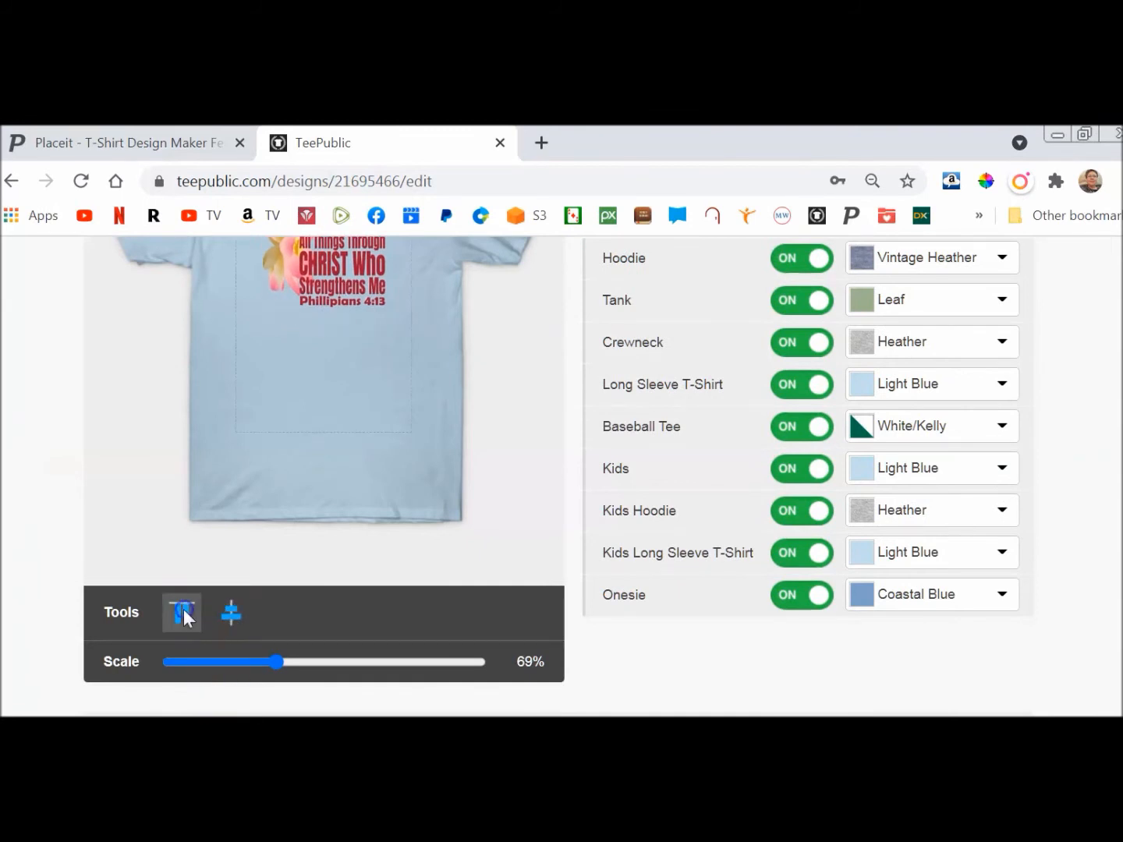
{"action": "scroll", "coordinate": [35, 407], "scroll_direction": "up", "scroll_amount": 2}
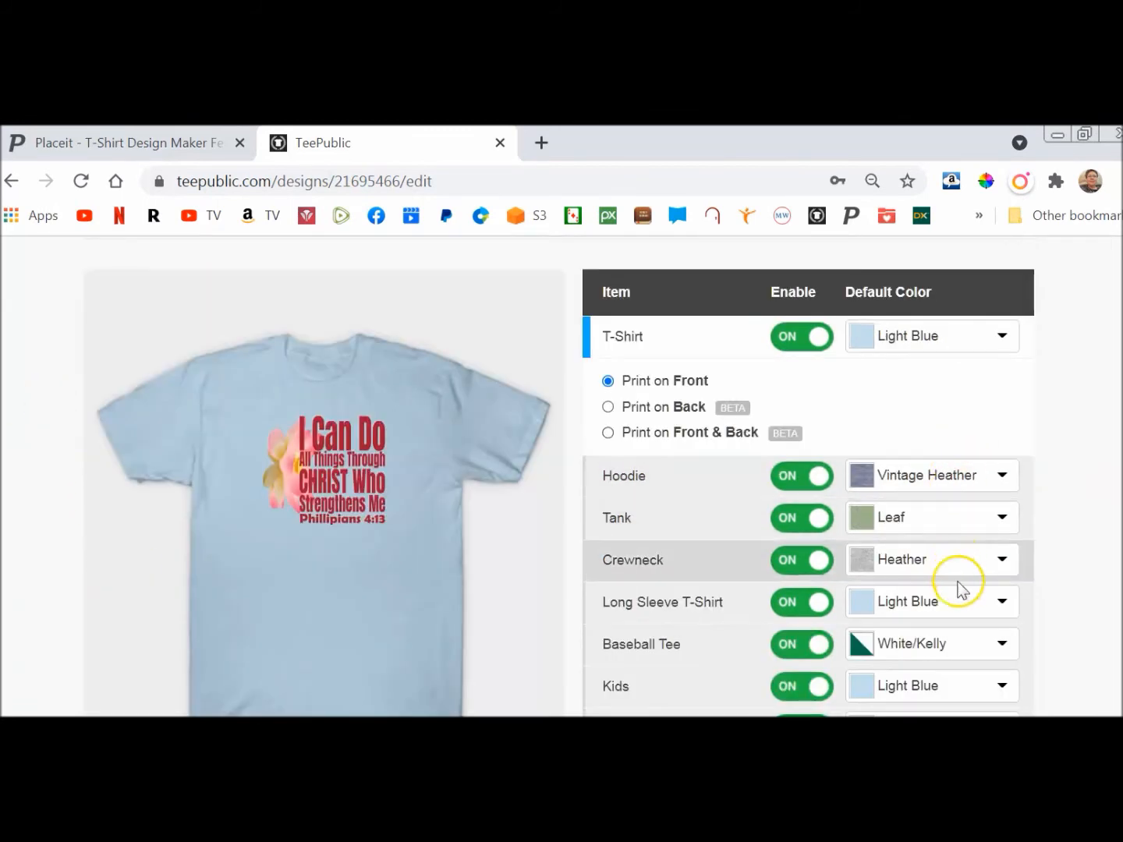
Step: Limit the available product background colors to the Light set
{"action": "scroll", "coordinate": [1098, 581], "scroll_direction": "down", "scroll_amount": 3}
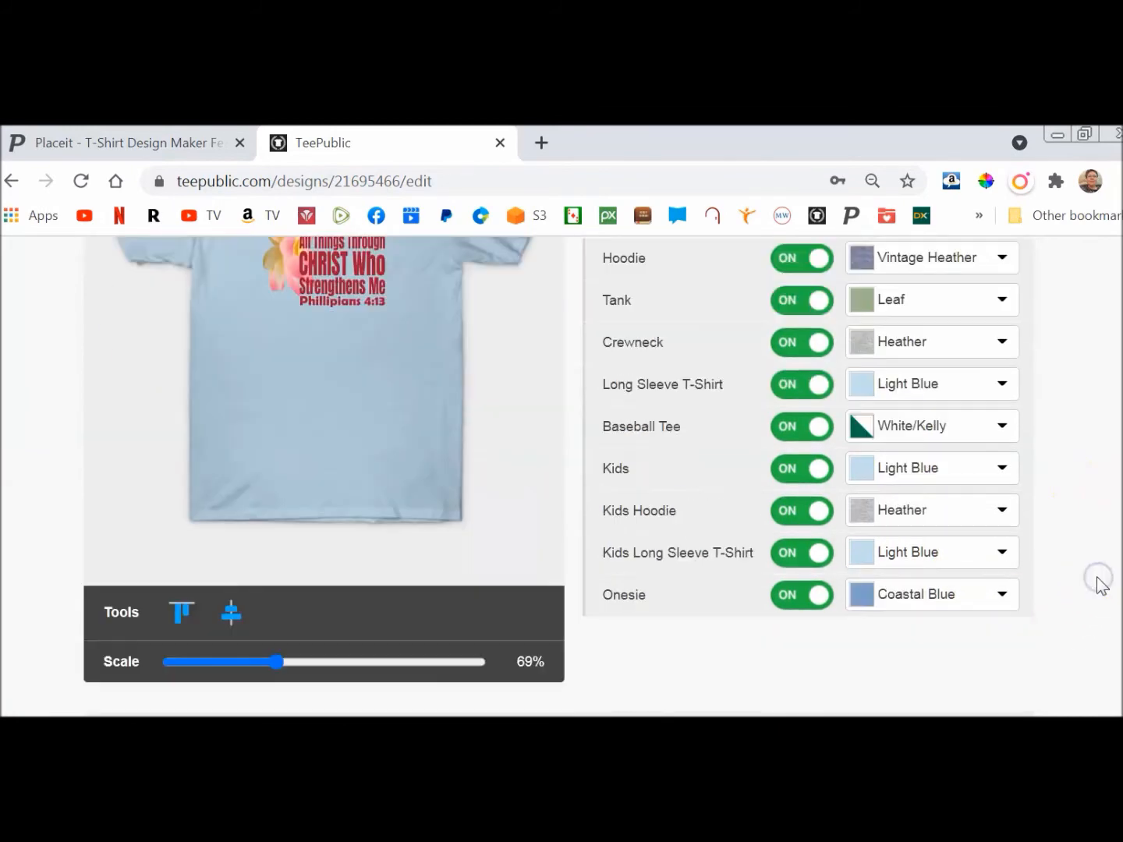
{"action": "scroll", "coordinate": [1099, 581], "scroll_direction": "down", "scroll_amount": 4}
{"action": "left_click", "coordinate": [811, 440]}
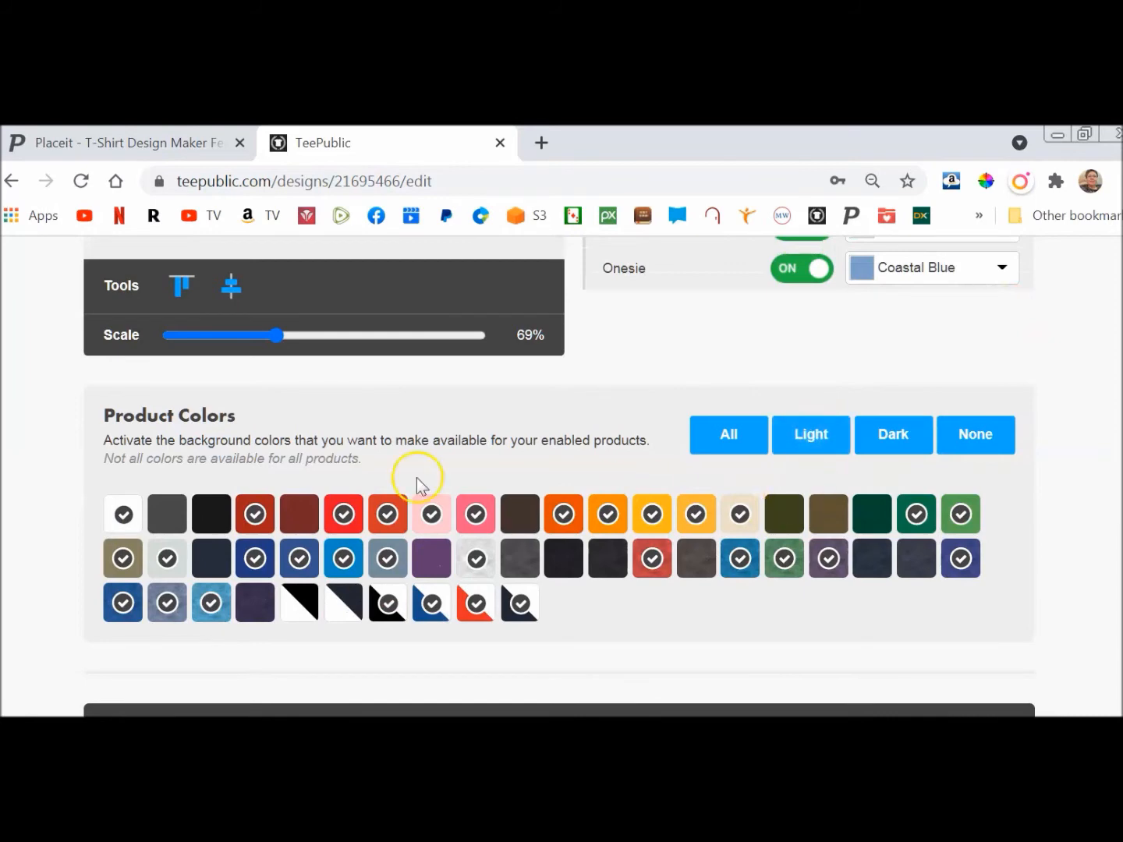
{"action": "left_click", "coordinate": [102, 508]}
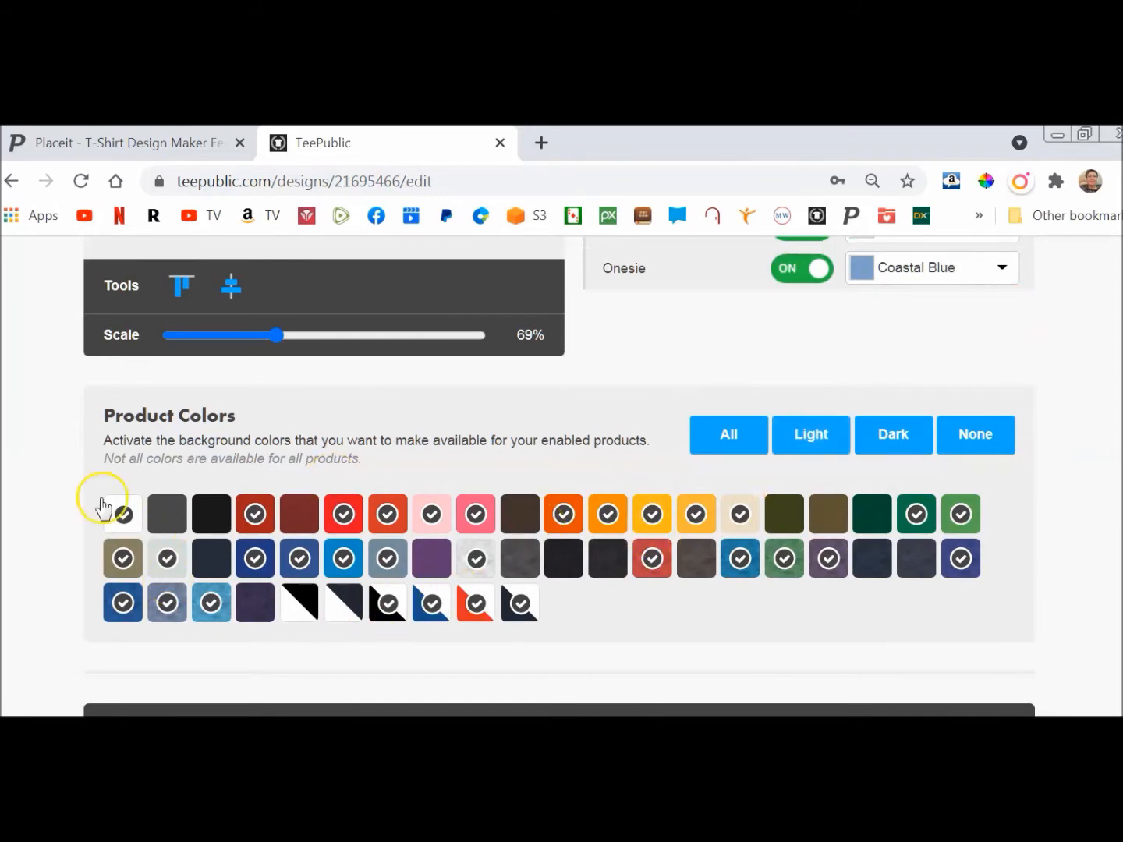
{"action": "left_click", "coordinate": [11, 538]}
Step: Open the Cases configuration, shrink the design slightly on the laptop case and center it horizontally
{"action": "scroll", "coordinate": [12, 546], "scroll_direction": "down", "scroll_amount": 5}
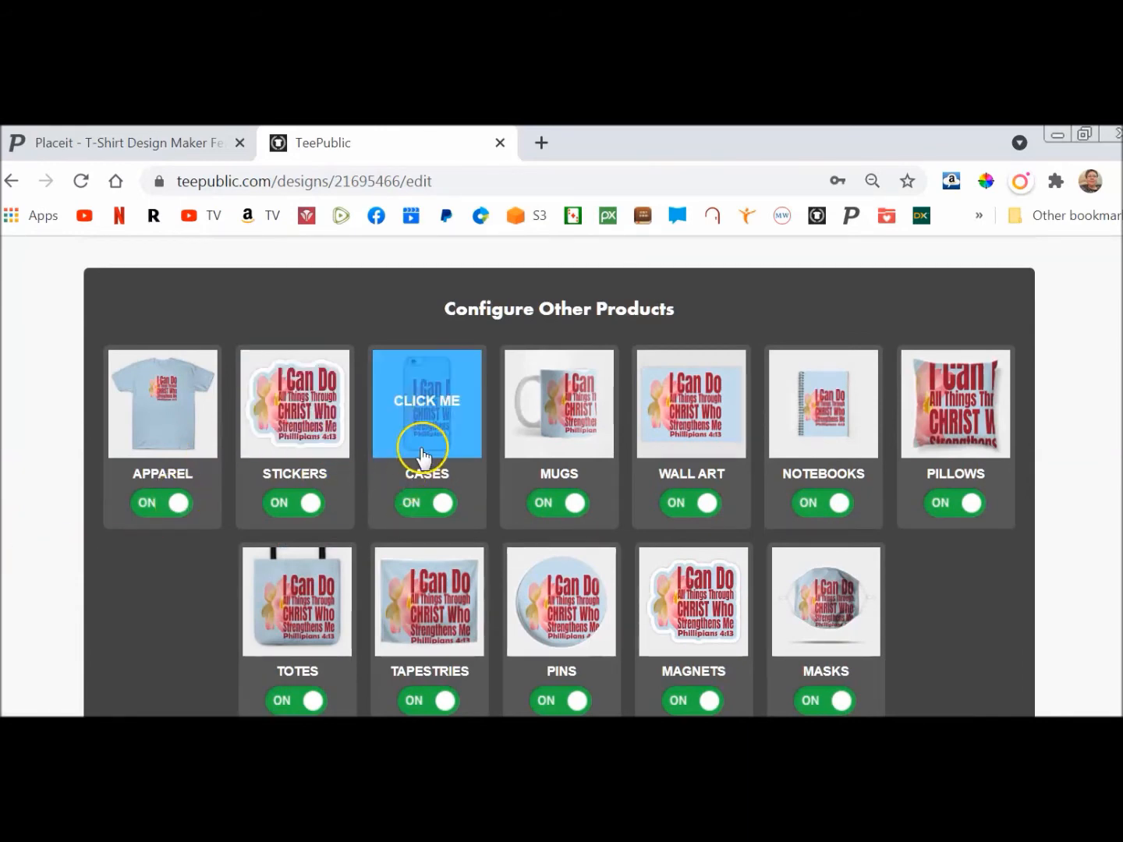
{"action": "left_click", "coordinate": [428, 431]}
{"action": "scroll", "coordinate": [1073, 477], "scroll_direction": "up", "scroll_amount": 2}
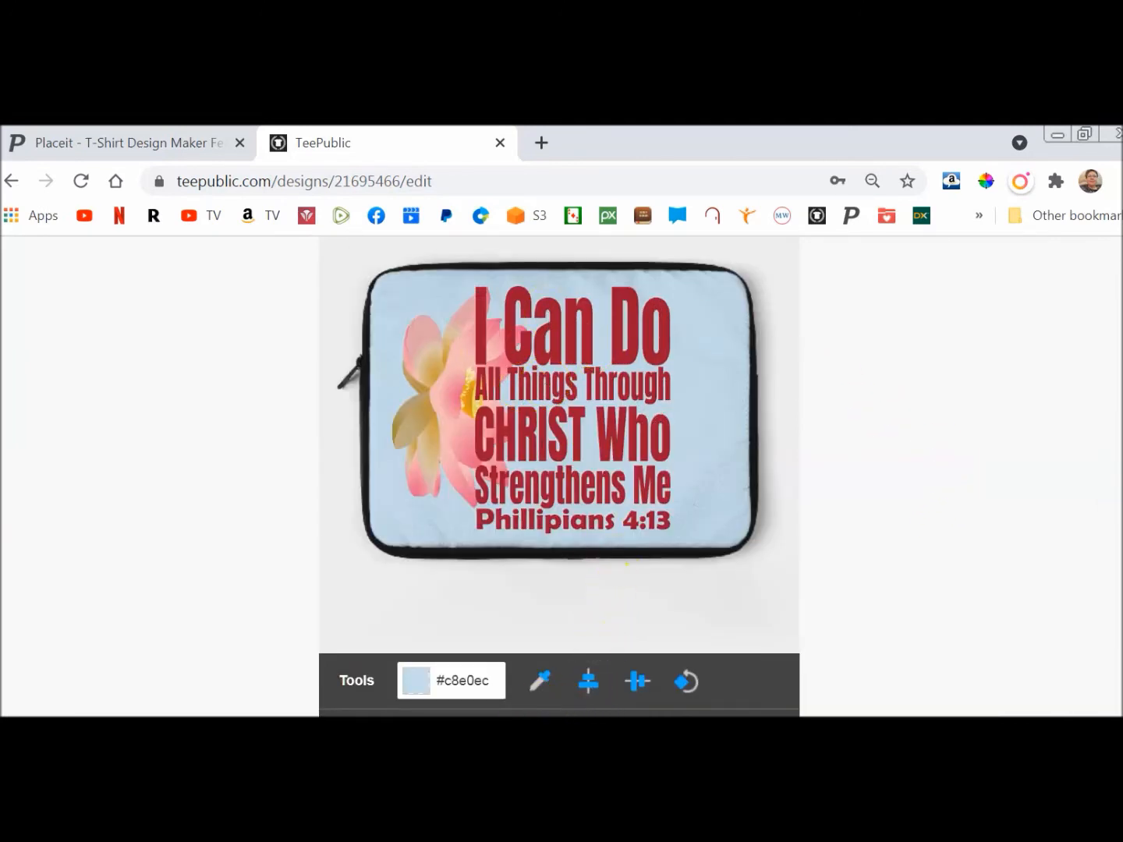
{"action": "left_click_drag", "start_coordinate": [672, 535], "coordinate": [656, 520]}
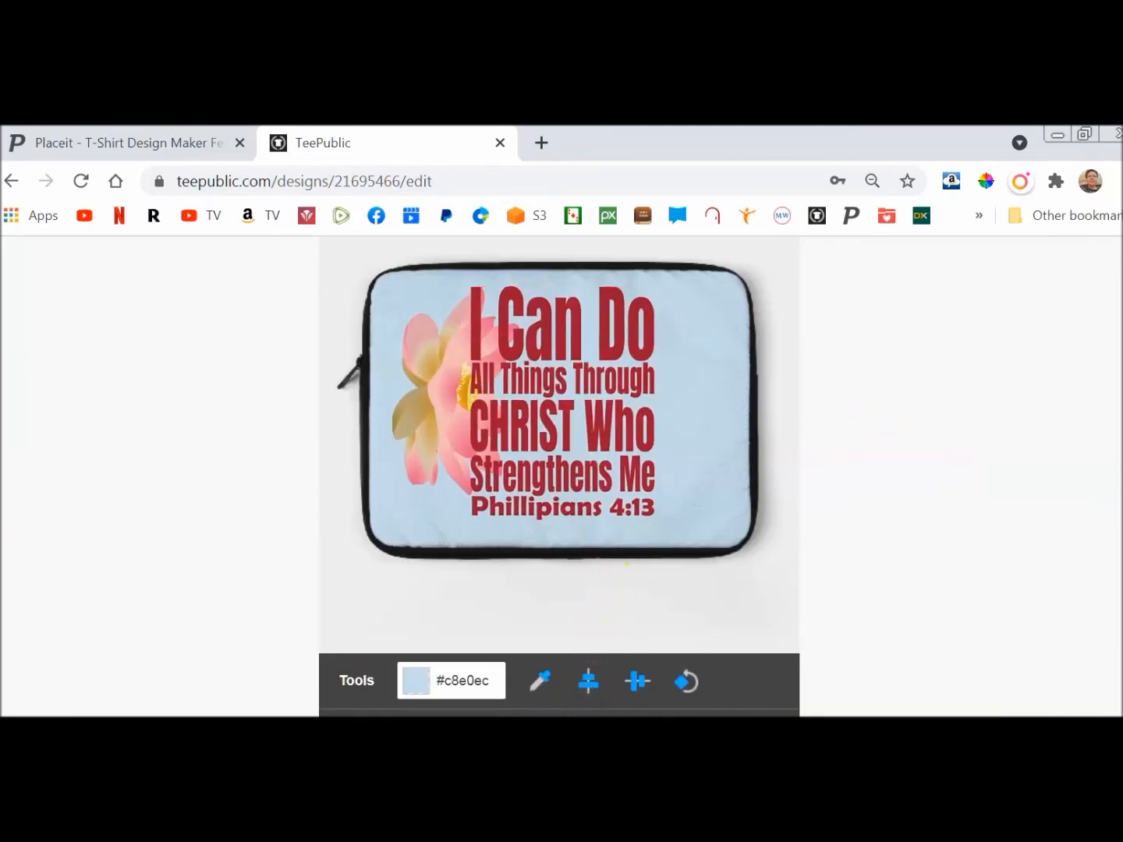
{"action": "left_click", "coordinate": [588, 681]}
Step: Scale the phone case's design to 72% and center it horizontally and vertically
{"action": "scroll", "coordinate": [125, 468], "scroll_direction": "down", "scroll_amount": 7}
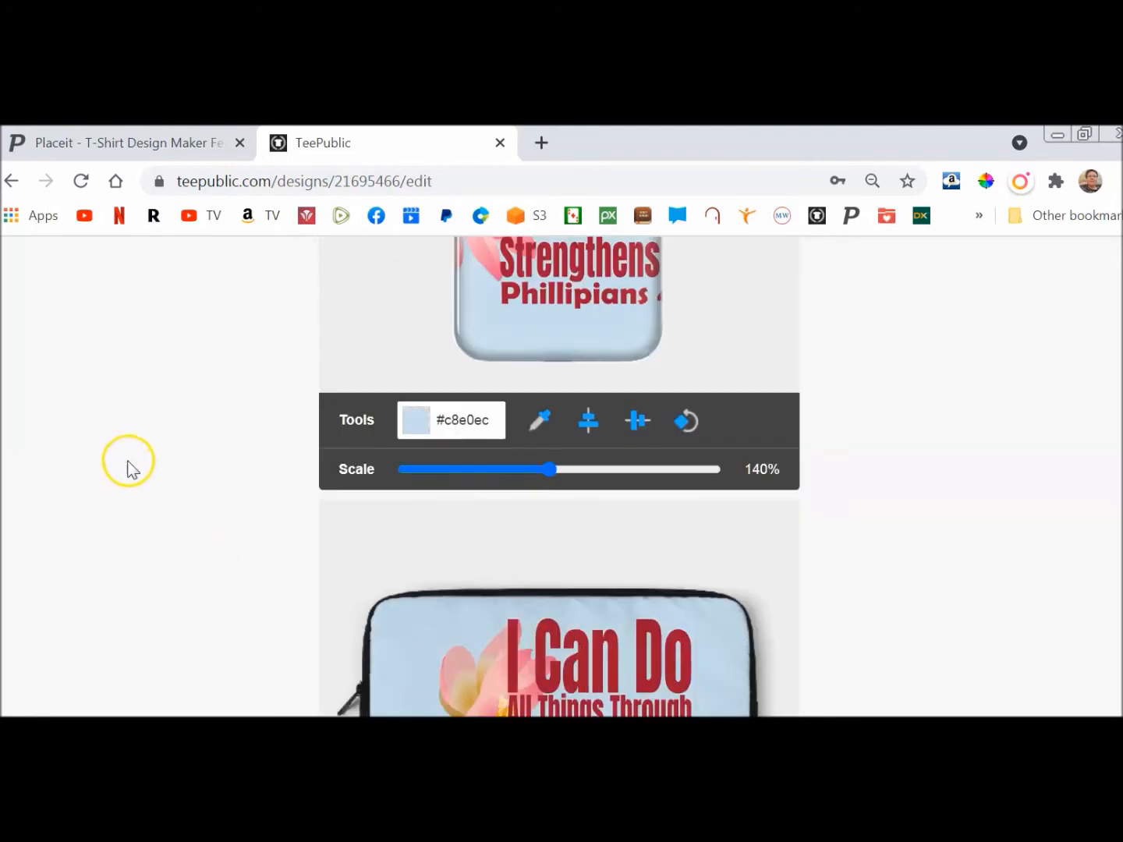
{"action": "left_click_drag", "start_coordinate": [551, 691], "coordinate": [481, 705]}
{"action": "left_click", "coordinate": [587, 637]}
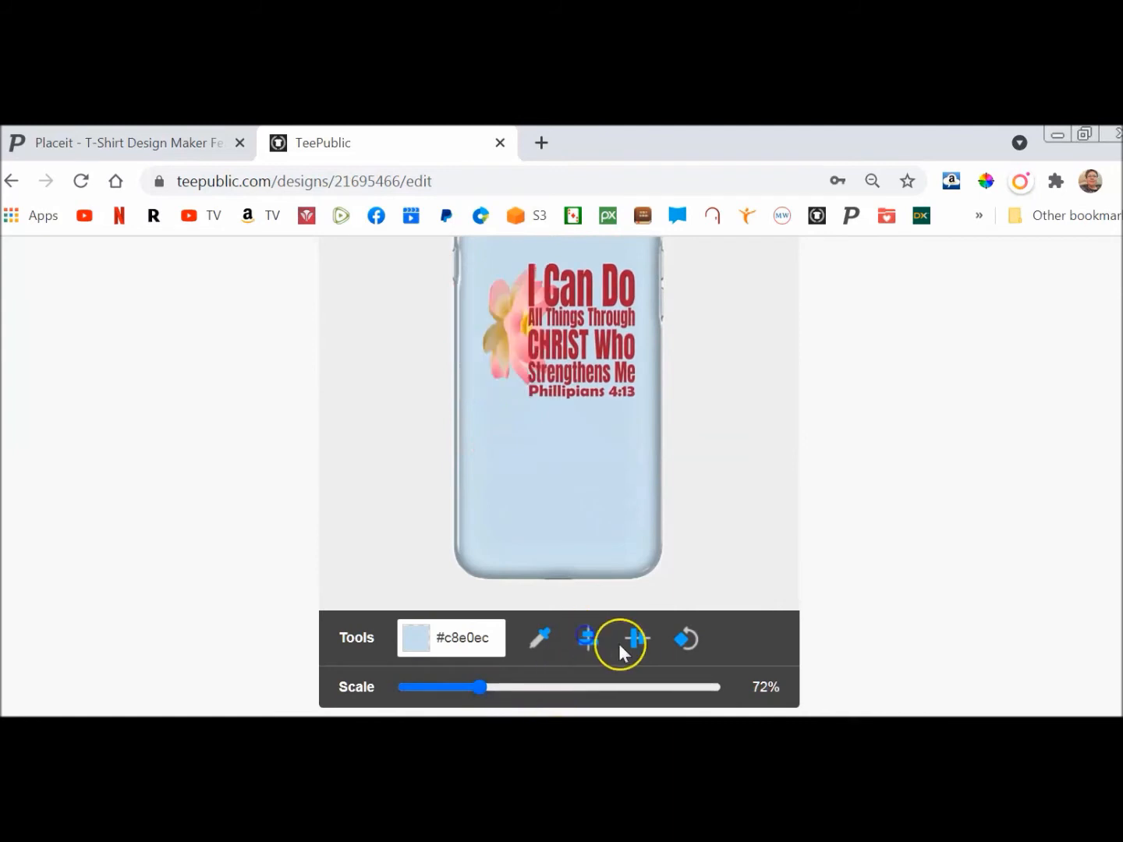
{"action": "left_click", "coordinate": [633, 645]}
{"action": "left_click", "coordinate": [213, 510]}
Step: Open the Mugs configuration, scale the travel mug's design to 49% and center it horizontally and vertically
{"action": "scroll", "coordinate": [212, 513], "scroll_direction": "down", "scroll_amount": 8}
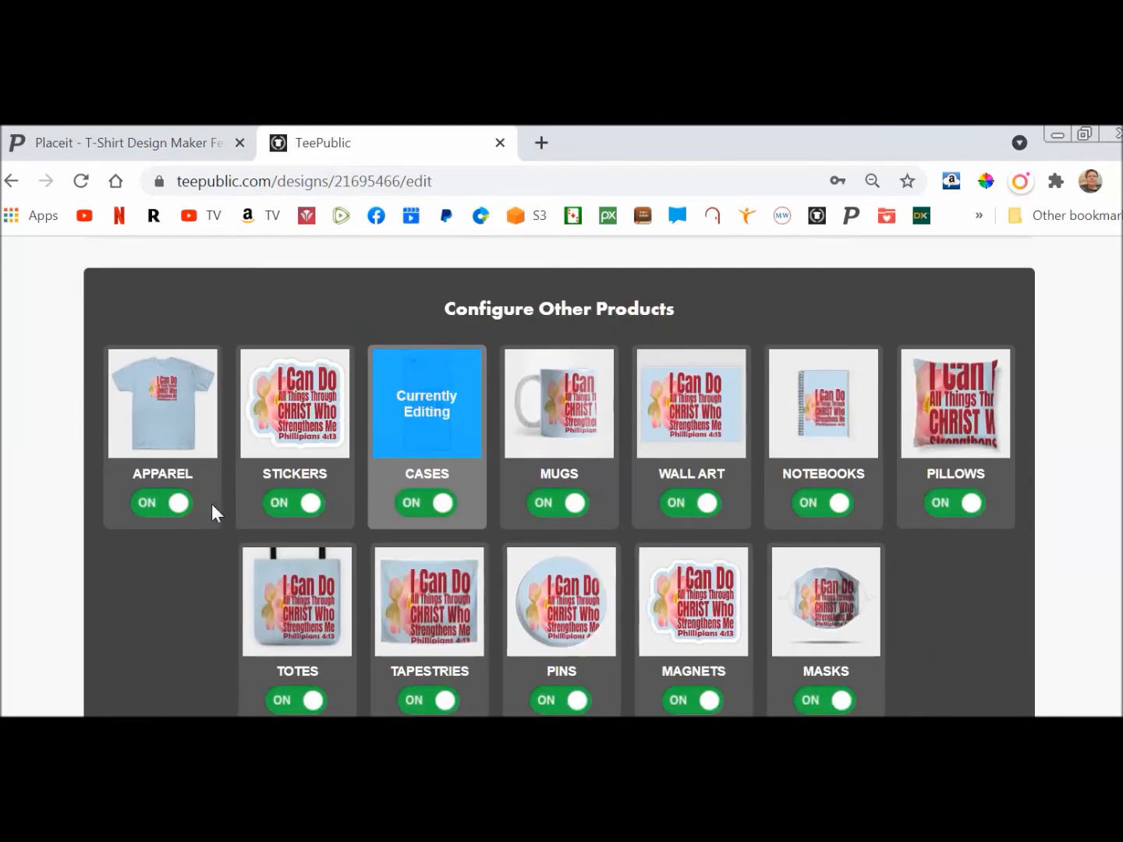
{"action": "left_click", "coordinate": [579, 415]}
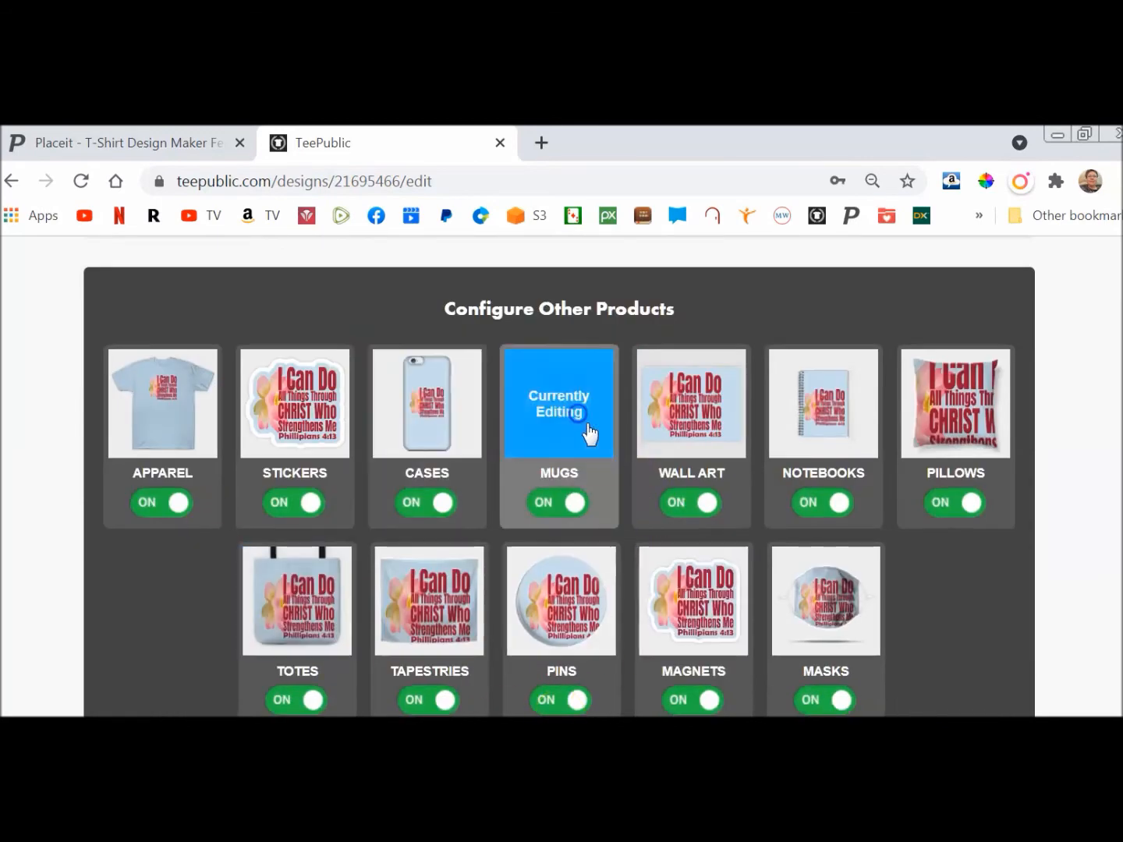
{"action": "left_click_drag", "start_coordinate": [776, 622], "coordinate": [715, 645]}
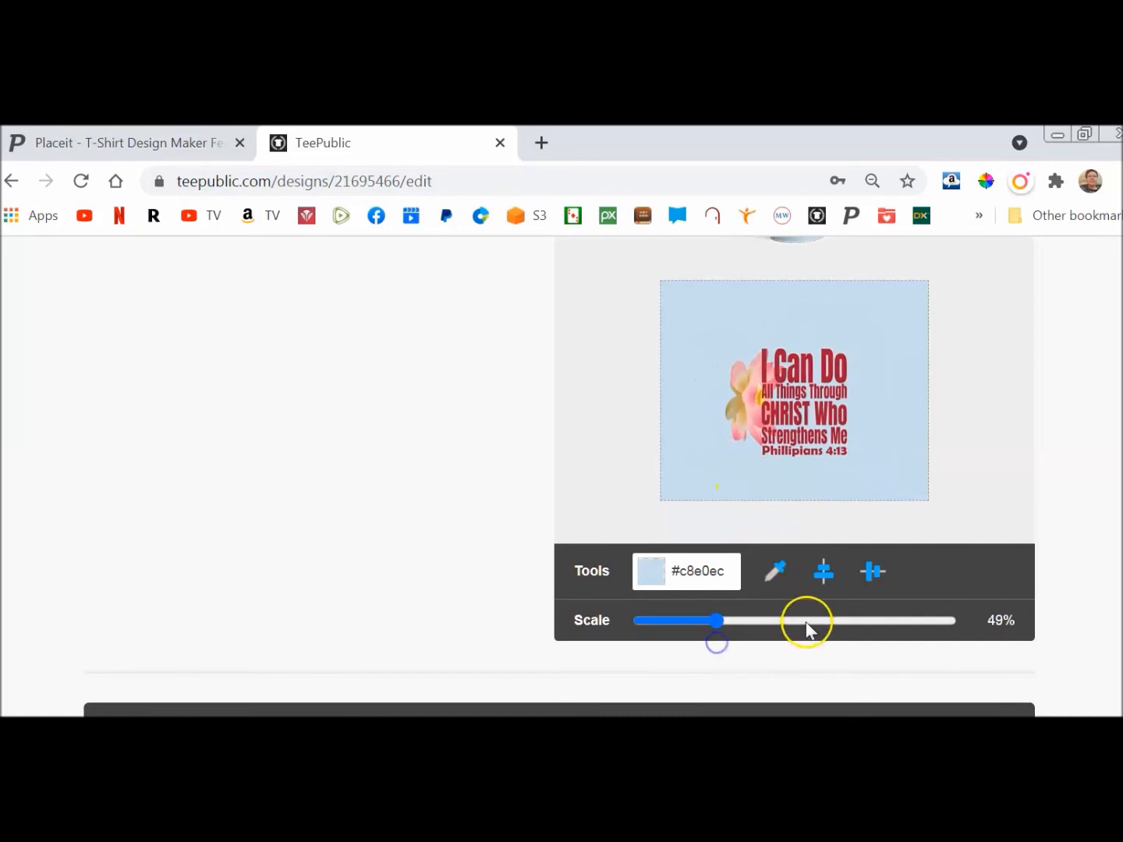
{"action": "left_click", "coordinate": [825, 581]}
{"action": "left_click", "coordinate": [872, 587]}
Step: Scale the regular mug's design to 67%, center it vertically and place it on the left half of the print area
{"action": "scroll", "coordinate": [452, 507], "scroll_direction": "up", "scroll_amount": 3}
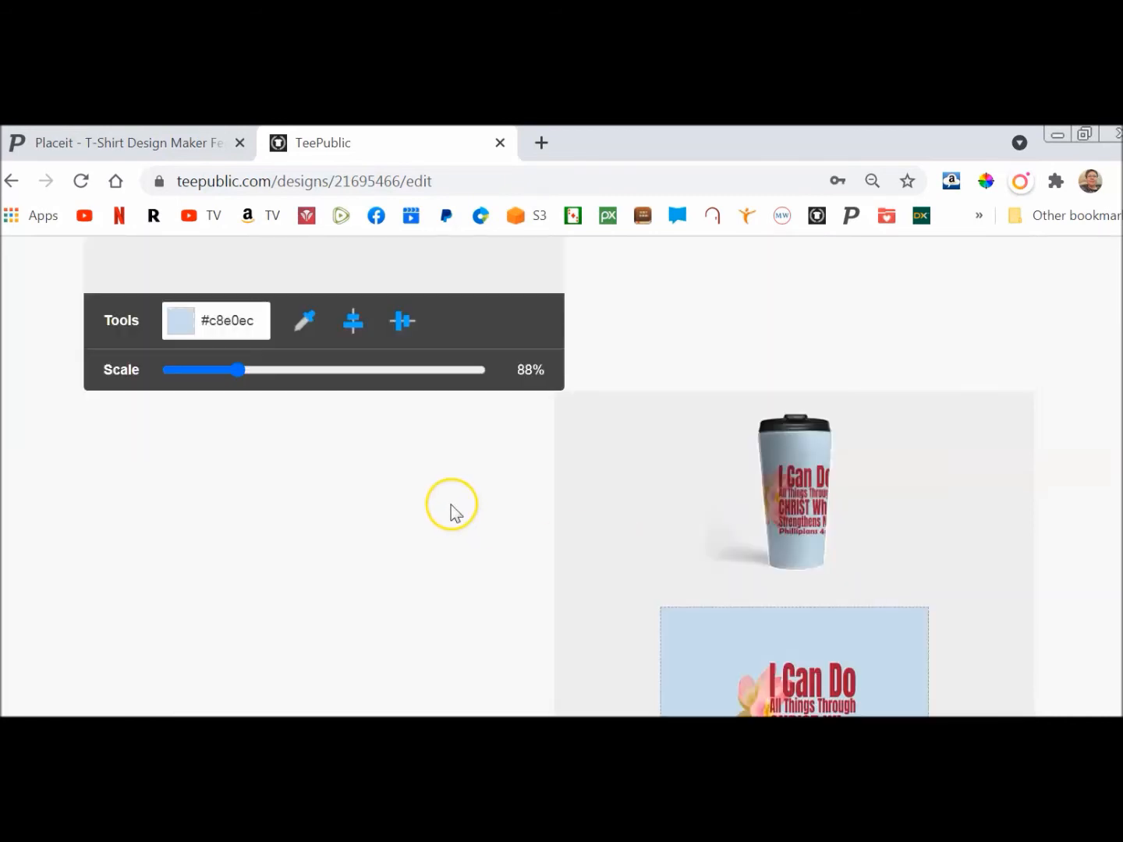
{"action": "scroll", "coordinate": [398, 507], "scroll_direction": "up", "scroll_amount": 5}
{"action": "scroll", "coordinate": [256, 478], "scroll_direction": "down", "scroll_amount": 2}
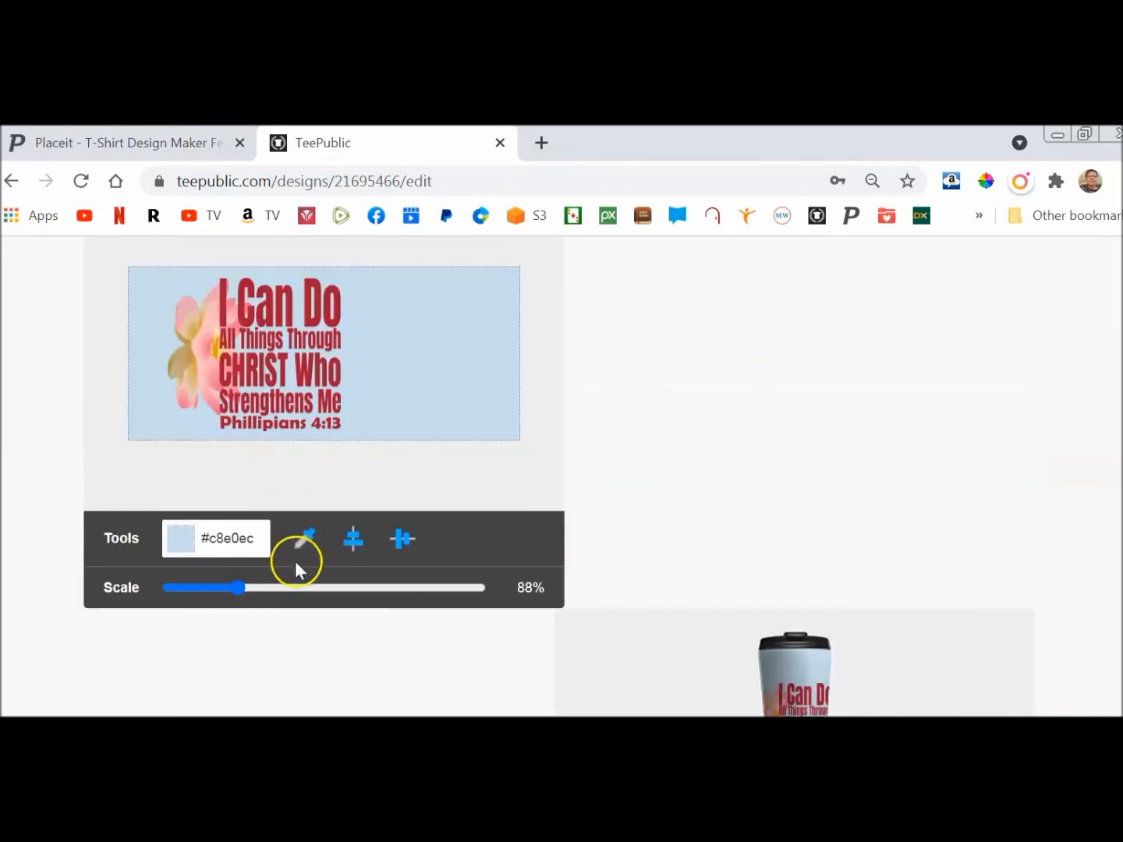
{"action": "left_click_drag", "start_coordinate": [241, 591], "coordinate": [223, 593]}
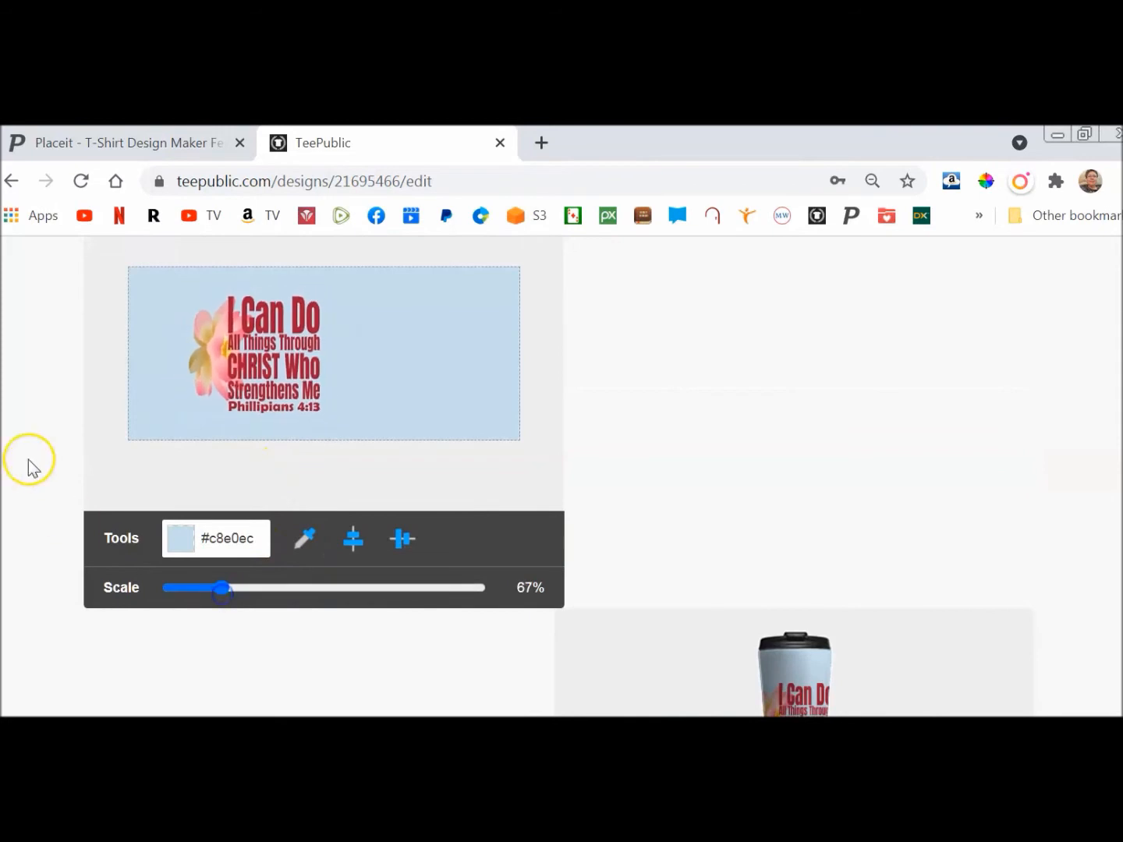
{"action": "scroll", "coordinate": [29, 466], "scroll_direction": "up", "scroll_amount": 3}
{"action": "scroll", "coordinate": [36, 481], "scroll_direction": "down", "scroll_amount": 2}
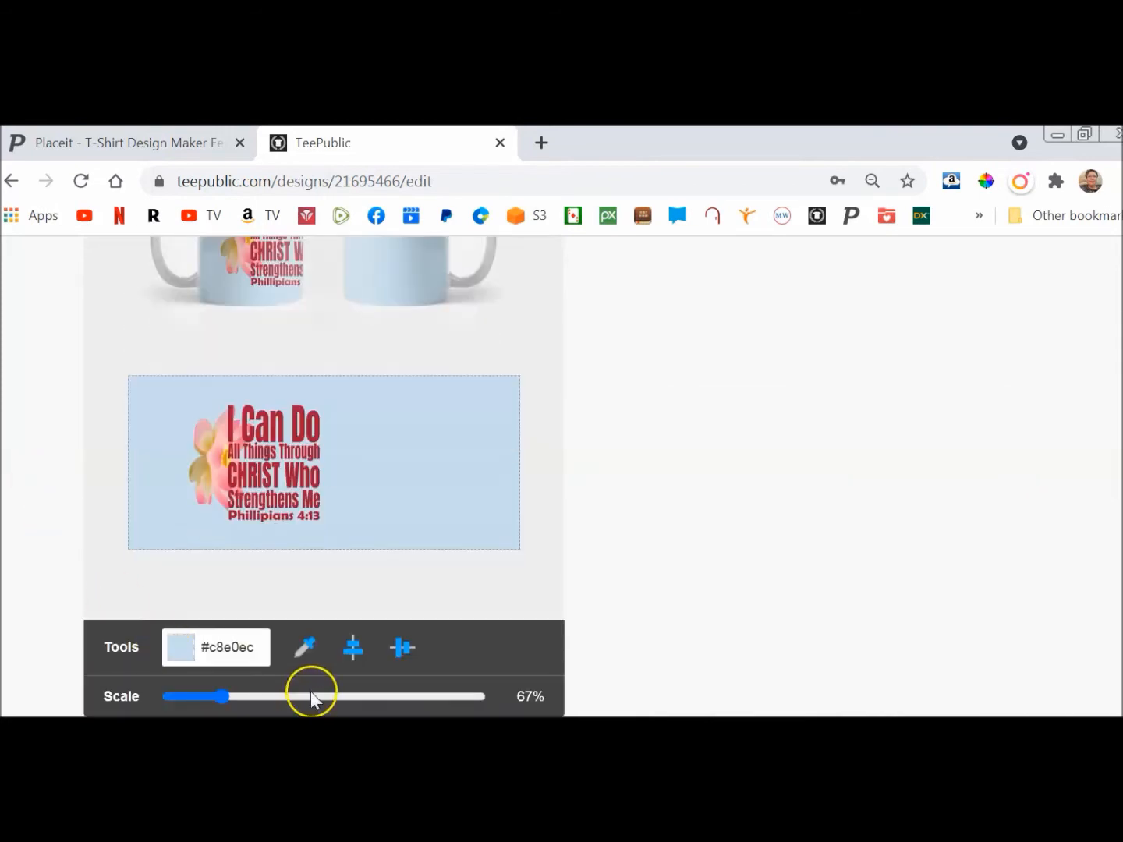
{"action": "left_click", "coordinate": [403, 654]}
{"action": "scroll", "coordinate": [101, 556], "scroll_direction": "up", "scroll_amount": 3}
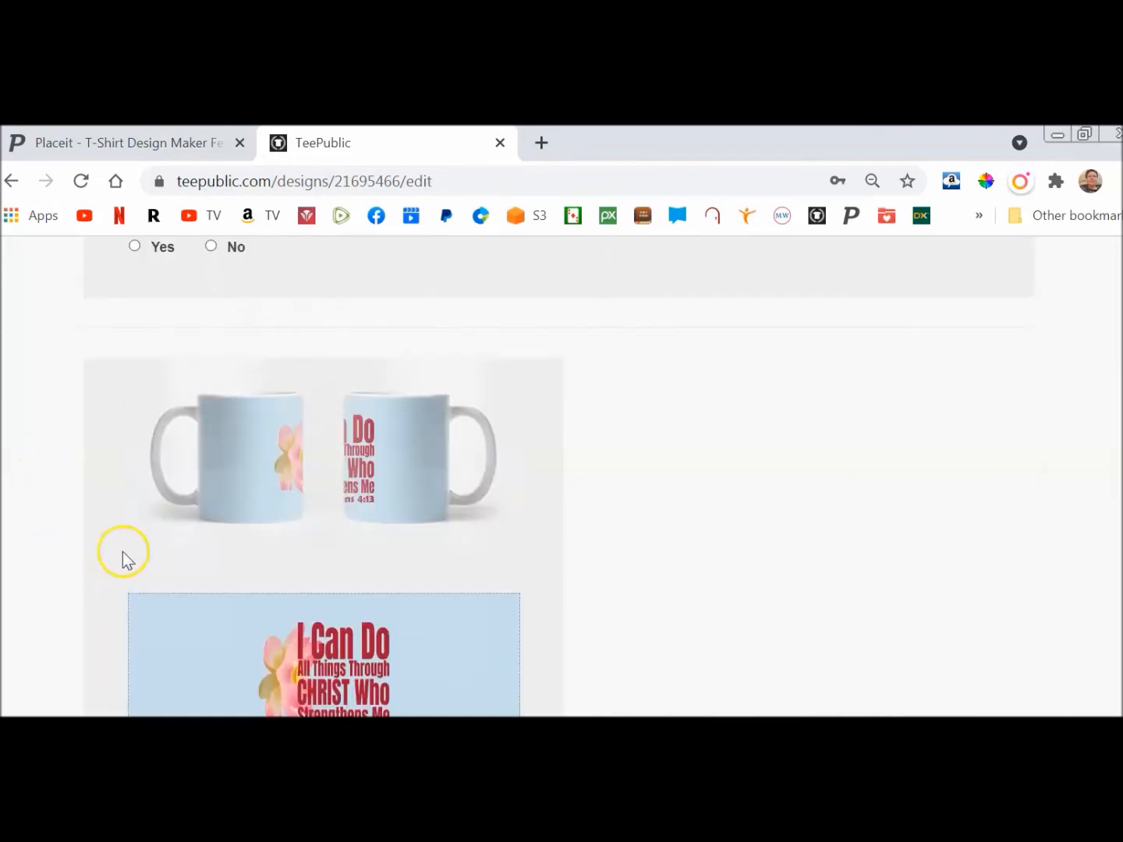
{"action": "left_click_drag", "start_coordinate": [341, 684], "coordinate": [256, 680]}
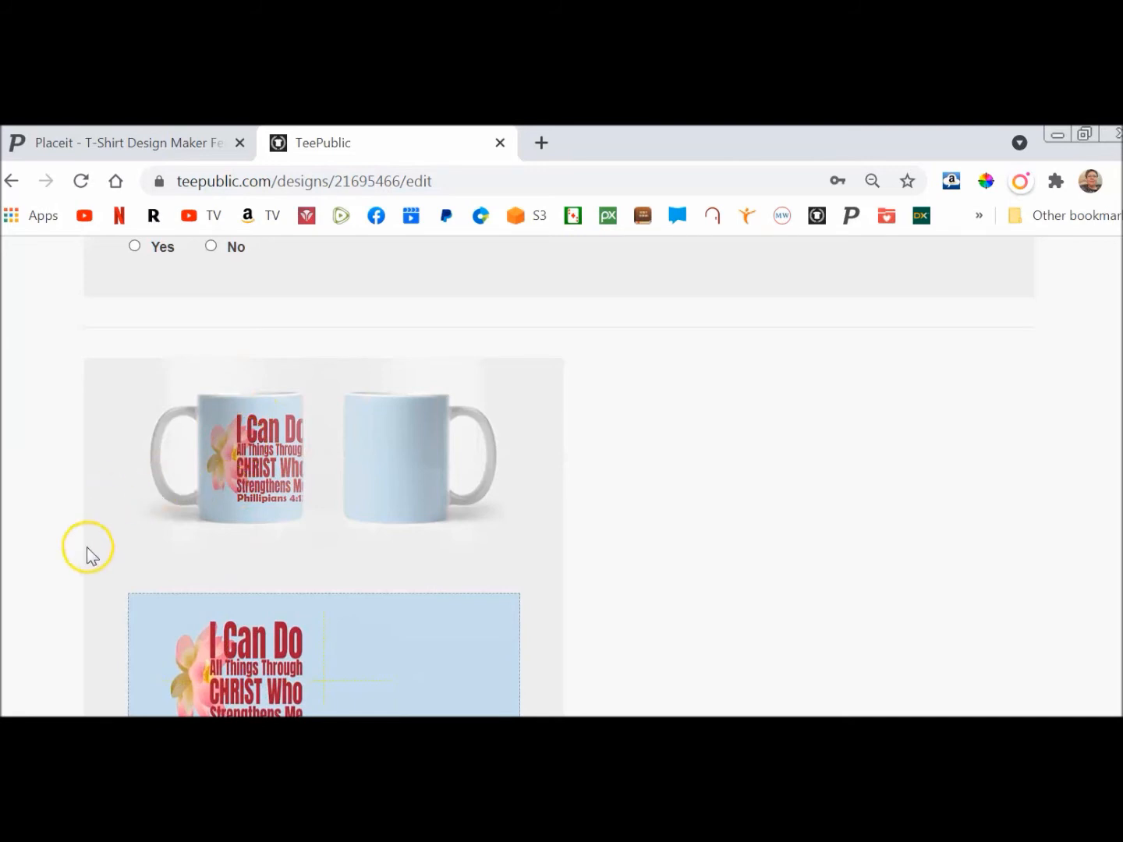
Step: Open the Wall Art configuration and center the design horizontally and vertically on the landscape print
{"action": "scroll", "coordinate": [88, 546], "scroll_direction": "down", "scroll_amount": 5}
{"action": "left_click", "coordinate": [689, 534]}
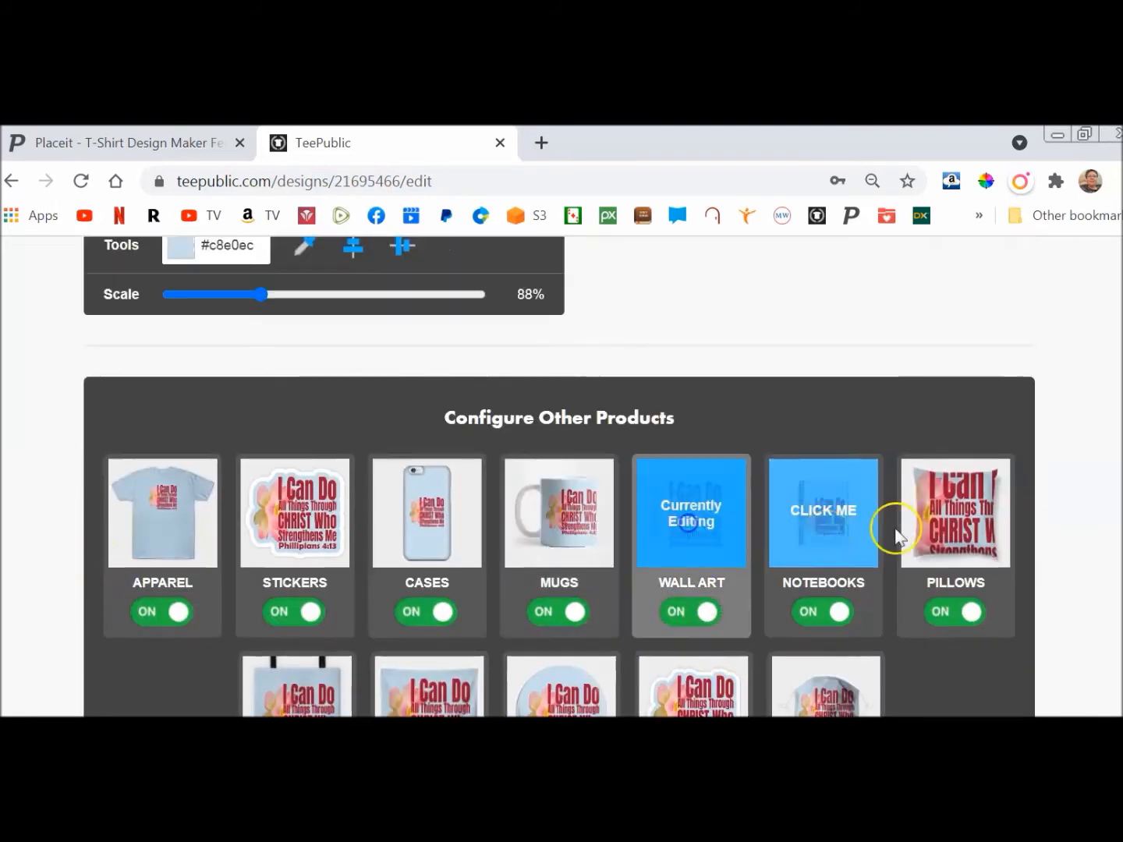
{"action": "scroll", "coordinate": [1000, 500], "scroll_direction": "down", "scroll_amount": 2}
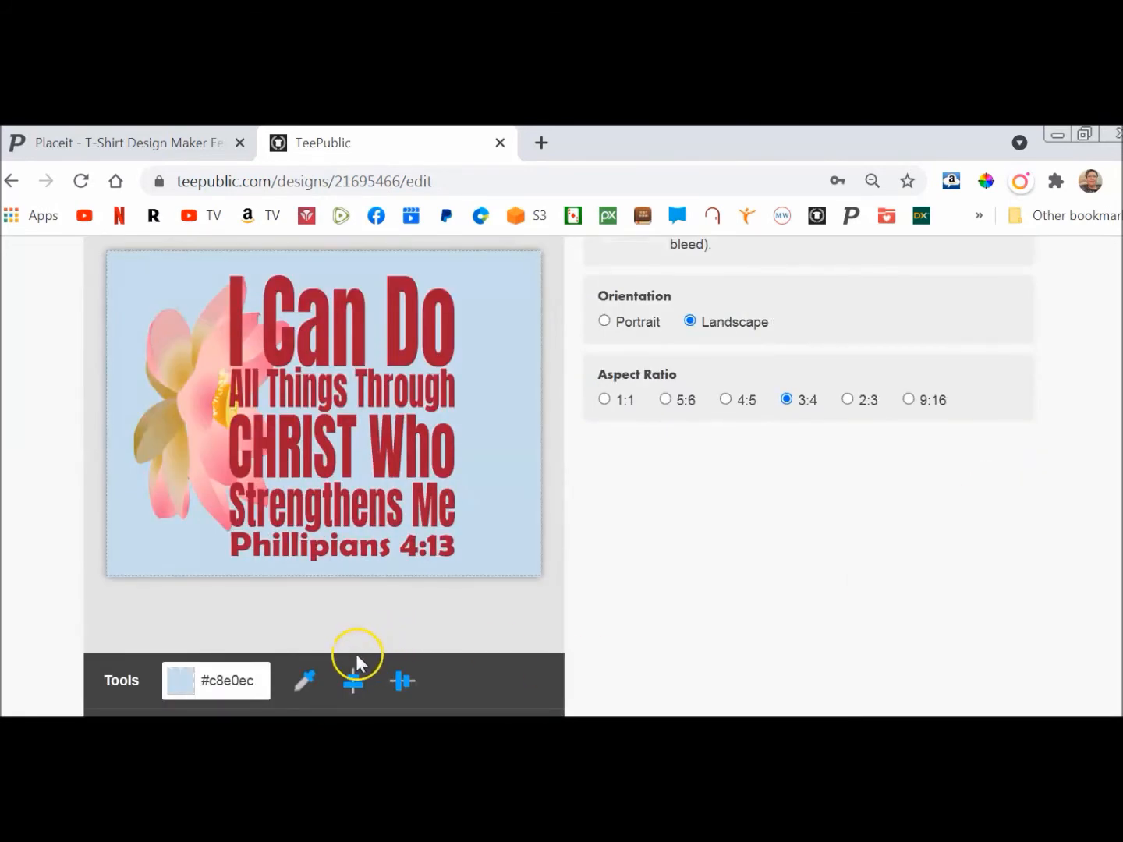
{"action": "left_click", "coordinate": [356, 675]}
{"action": "left_click", "coordinate": [395, 680]}
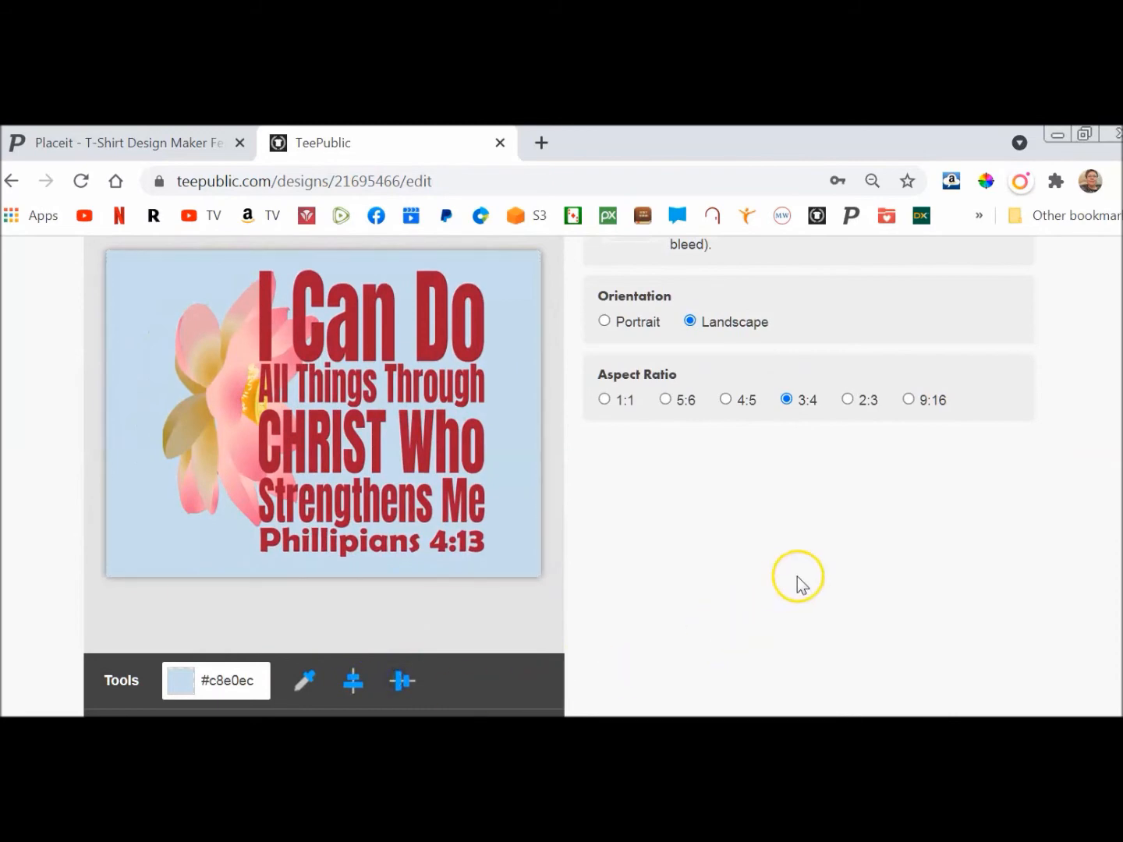
Step: Open the Notebooks configuration, scale the spiral notebook's design to 81% and center it horizontally and vertically
{"action": "scroll", "coordinate": [801, 586], "scroll_direction": "up", "scroll_amount": 8}
{"action": "scroll", "coordinate": [801, 585], "scroll_direction": "down", "scroll_amount": 12}
{"action": "scroll", "coordinate": [811, 586], "scroll_direction": "down", "scroll_amount": 3}
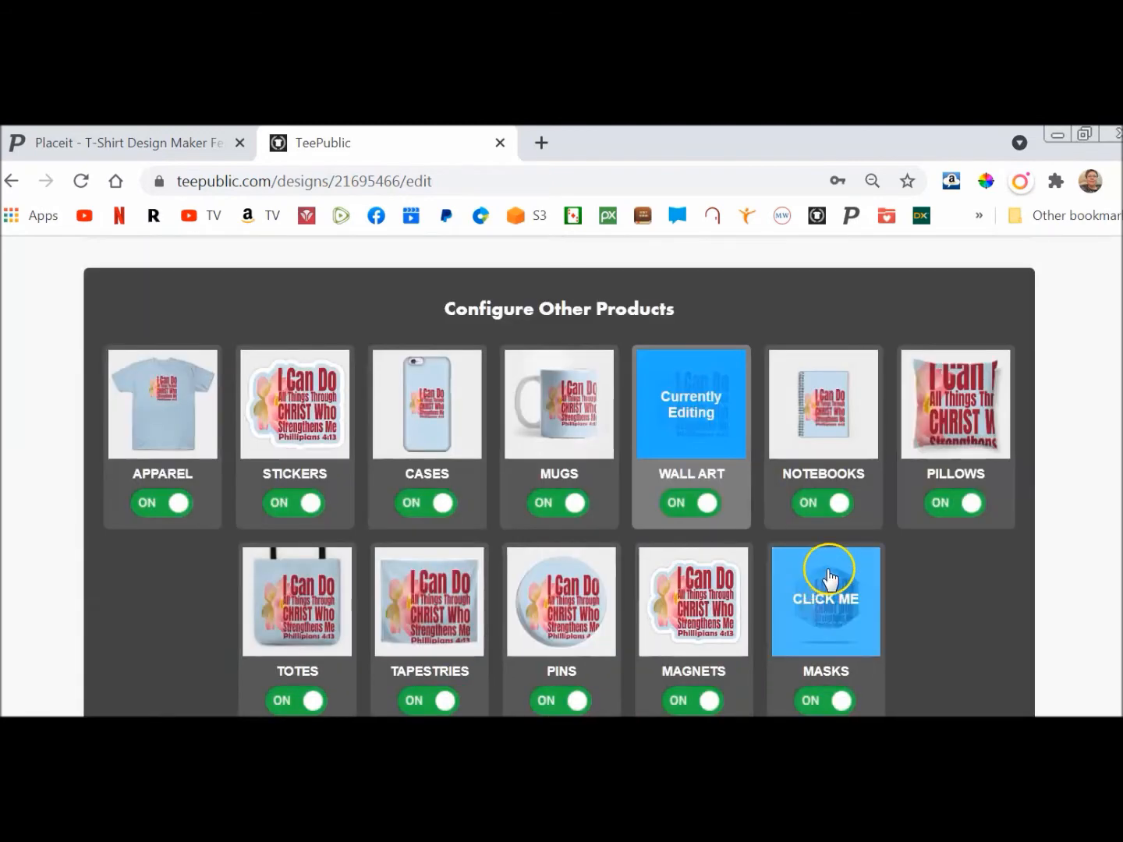
{"action": "left_click", "coordinate": [846, 451]}
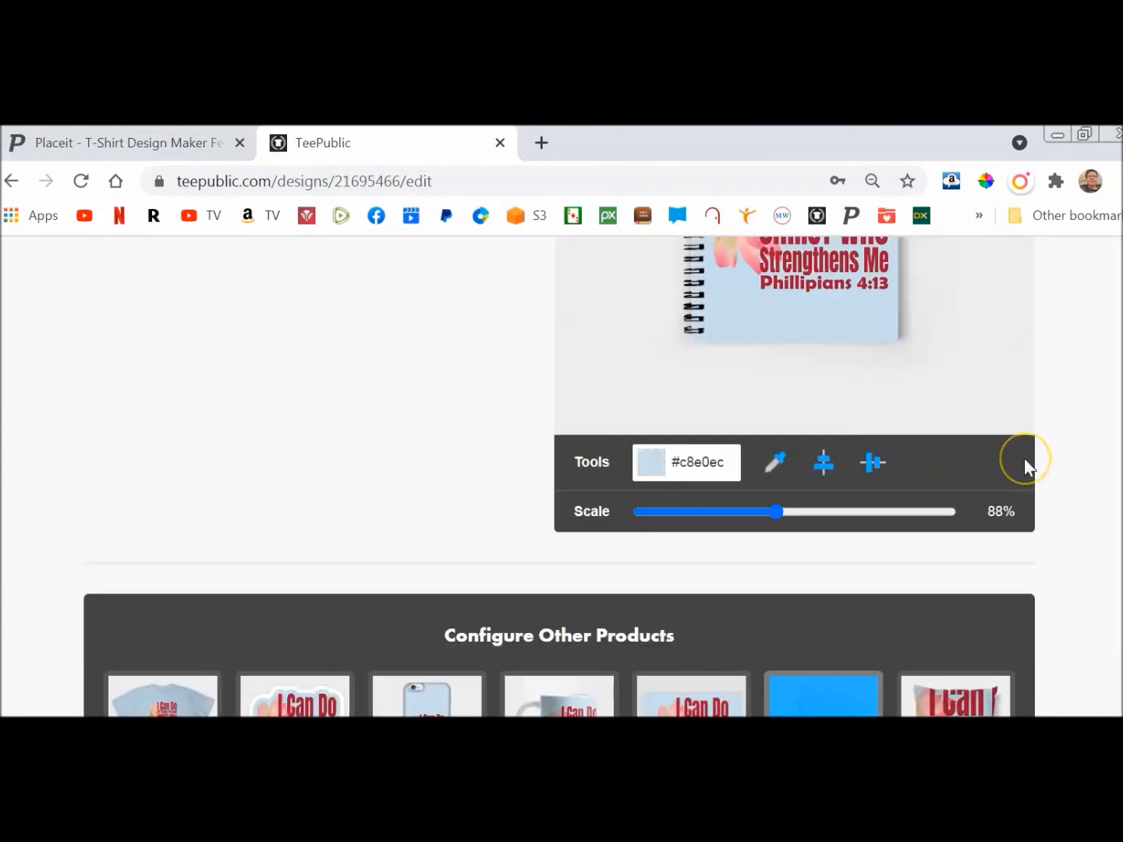
{"action": "mouse_move", "coordinate": [780, 628]}
{"action": "left_mouse_down"}
{"action": "mouse_move", "coordinate": [770, 638]}
{"action": "mouse_move", "coordinate": [765, 624]}
{"action": "left_mouse_up"}
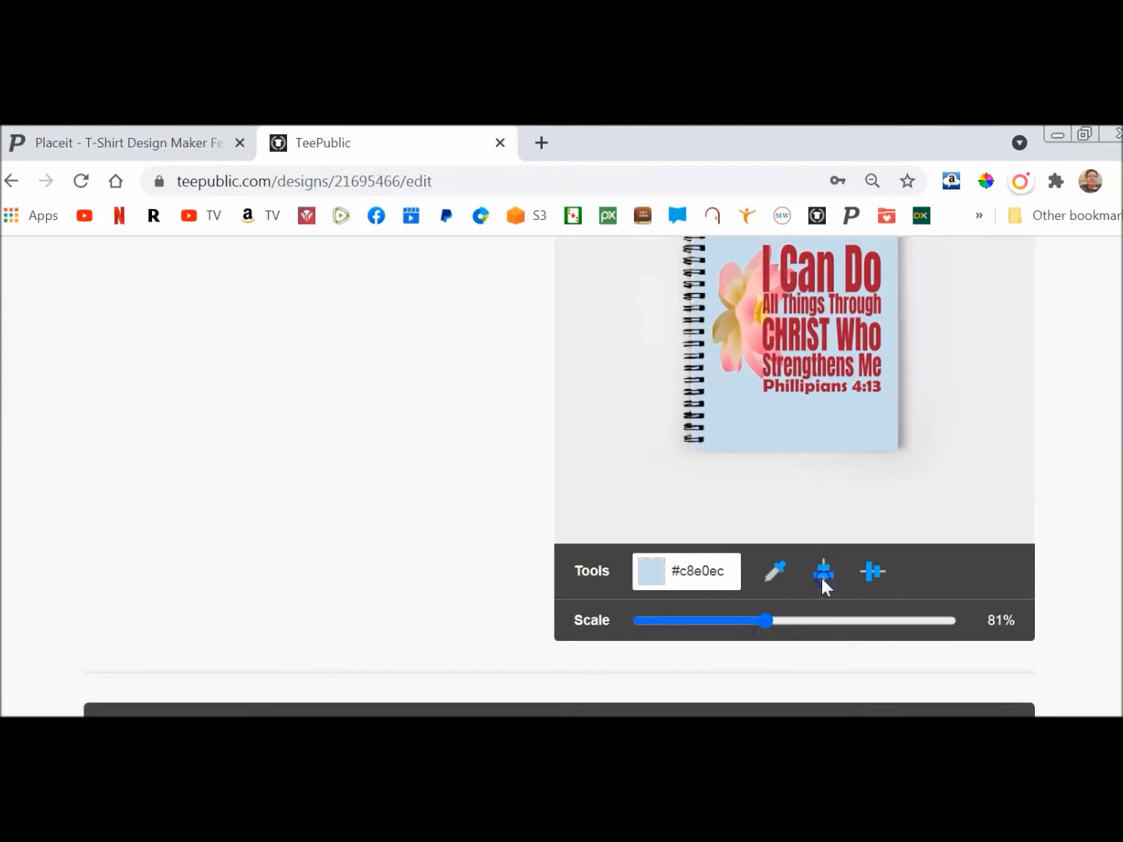
{"action": "left_click", "coordinate": [824, 572]}
{"action": "left_click", "coordinate": [872, 572]}
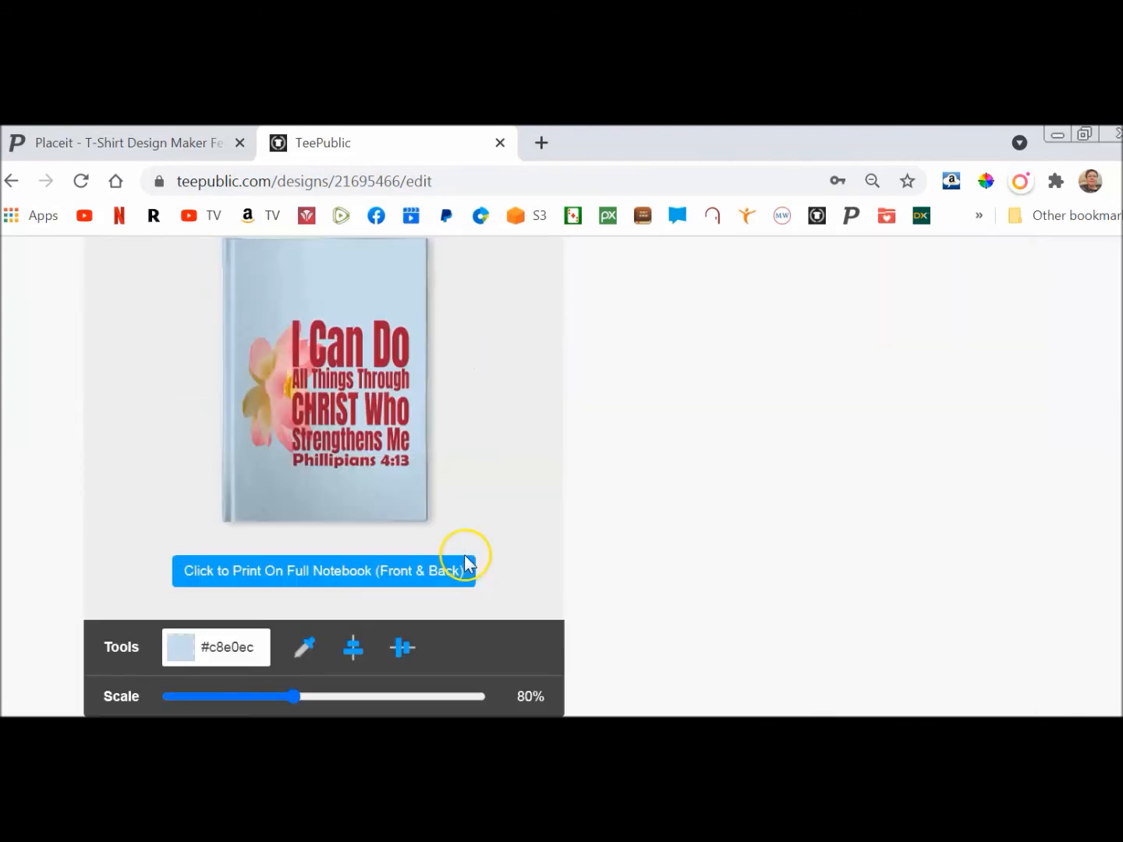
Step: Center the hardcover notebook's design horizontally and vertically on its cover
{"action": "left_click", "coordinate": [355, 656]}
{"action": "left_click", "coordinate": [405, 652]}
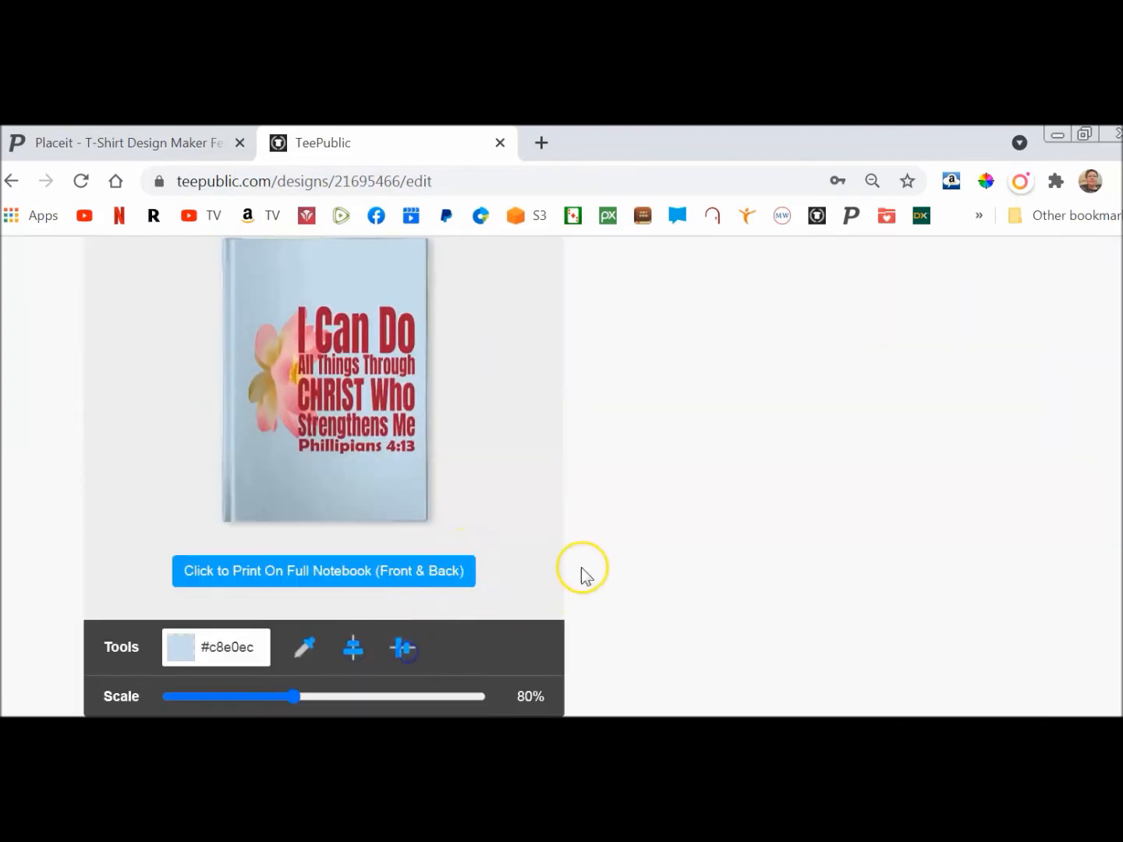
Step: Open the Pillows configuration, scale the design down to fit within the pillow and center it vertically
{"action": "scroll", "coordinate": [690, 503], "scroll_direction": "down", "scroll_amount": 8}
{"action": "scroll", "coordinate": [695, 507], "scroll_direction": "down", "scroll_amount": 3}
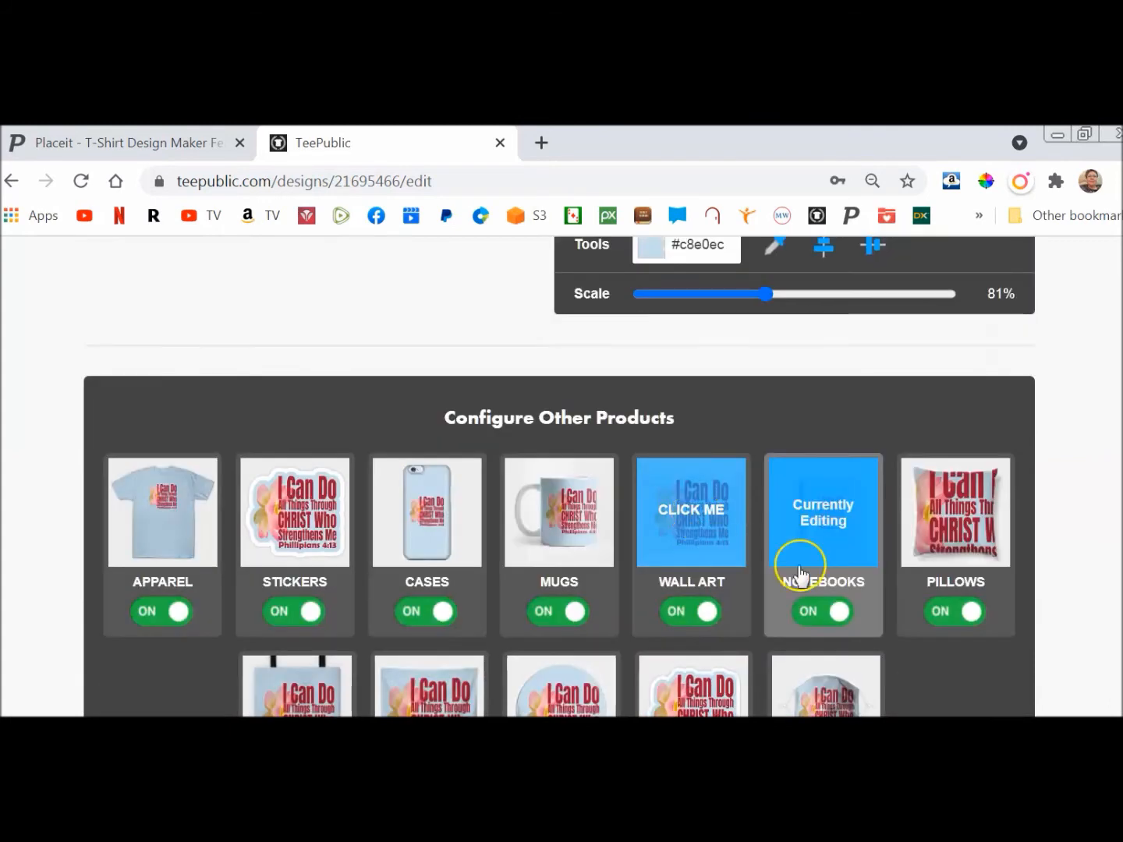
{"action": "left_click", "coordinate": [939, 517]}
{"action": "scroll", "coordinate": [552, 434], "scroll_direction": "up", "scroll_amount": 4}
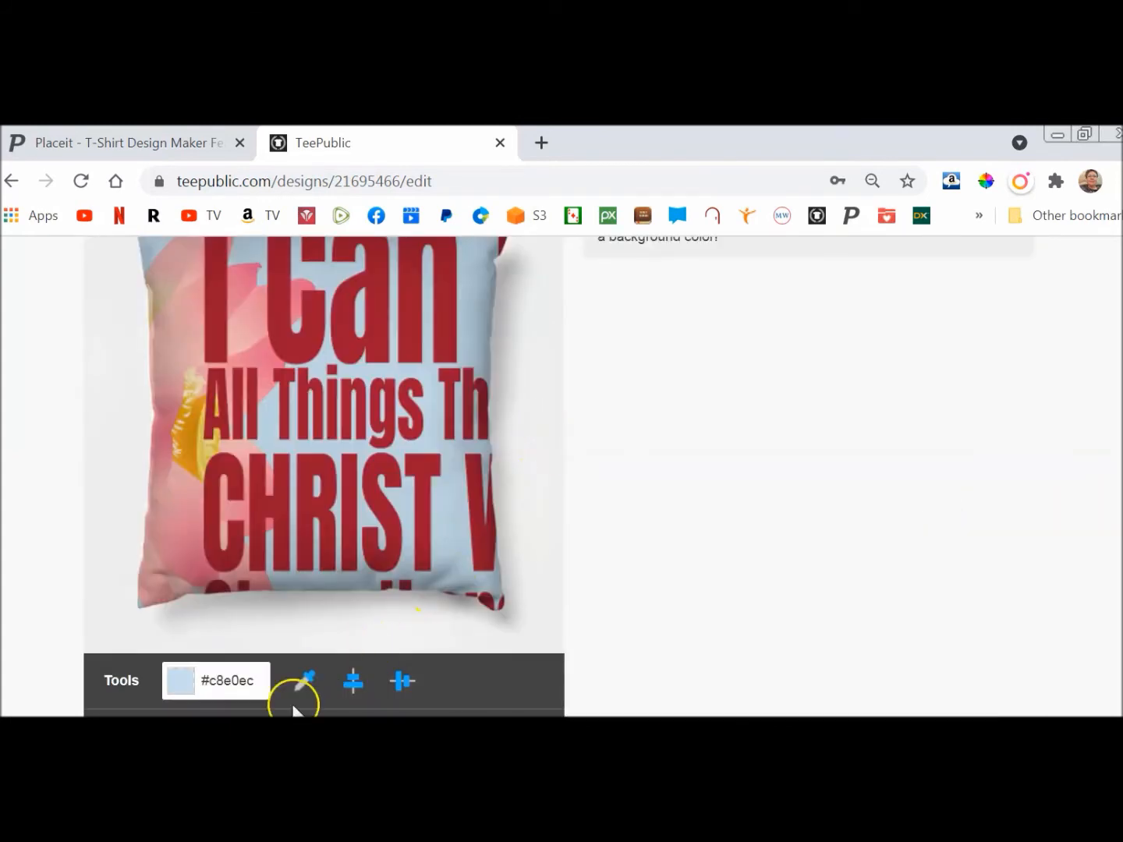
{"action": "left_click_drag", "start_coordinate": [437, 734], "coordinate": [320, 716]}
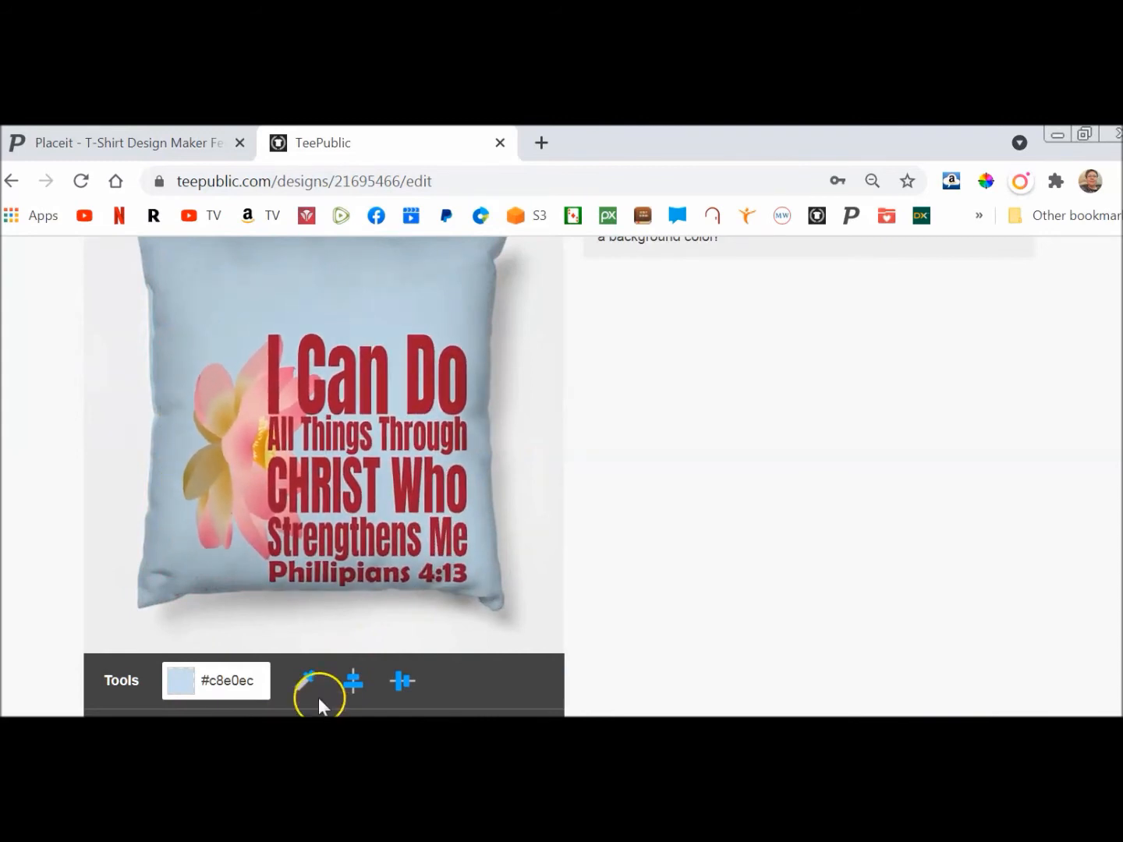
{"action": "left_click", "coordinate": [398, 681]}
{"action": "left_click", "coordinate": [4, 525]}
{"action": "scroll", "coordinate": [3, 529], "scroll_direction": "up", "scroll_amount": 2}
Step: Open the Totes configuration and center the design vertically and horizontally on the tote bag
{"action": "scroll", "coordinate": [4, 531], "scroll_direction": "down", "scroll_amount": 10}
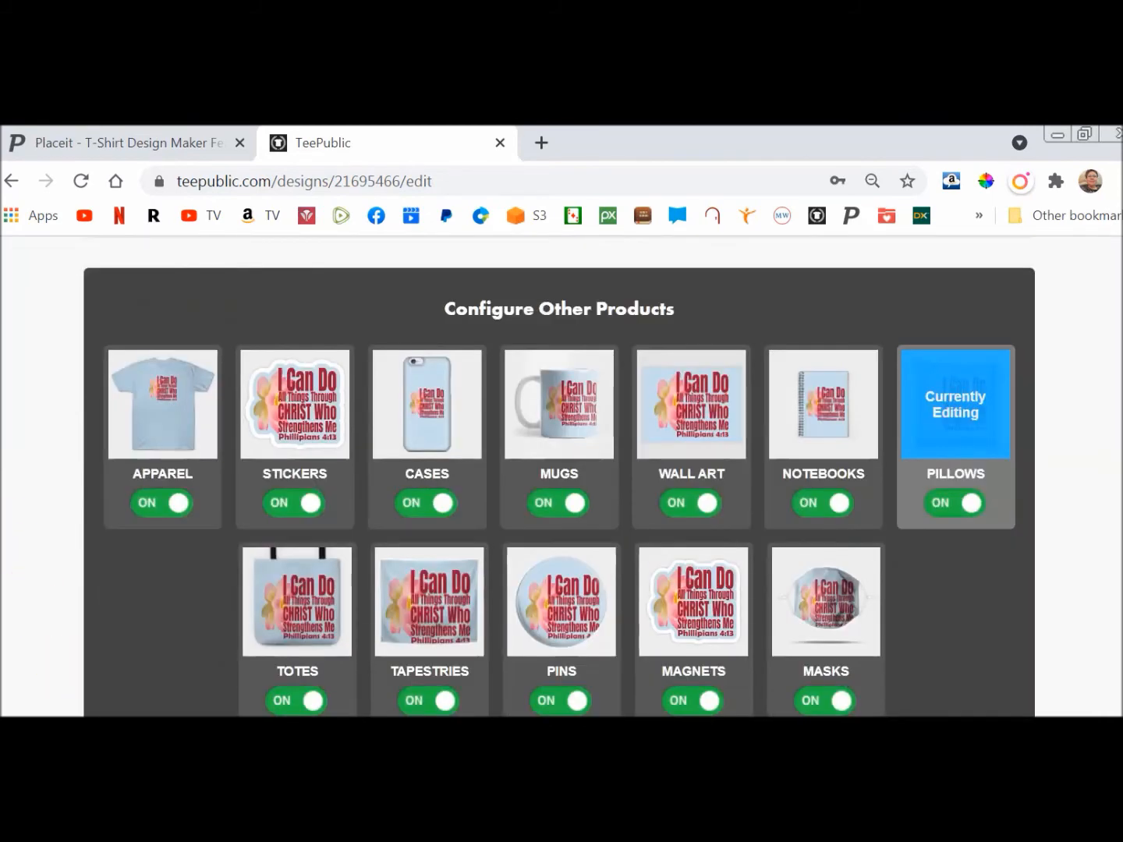
{"action": "left_click", "coordinate": [296, 602]}
{"action": "scroll", "coordinate": [556, 531], "scroll_direction": "up", "scroll_amount": 8}
{"action": "scroll", "coordinate": [603, 508], "scroll_direction": "down", "scroll_amount": 2}
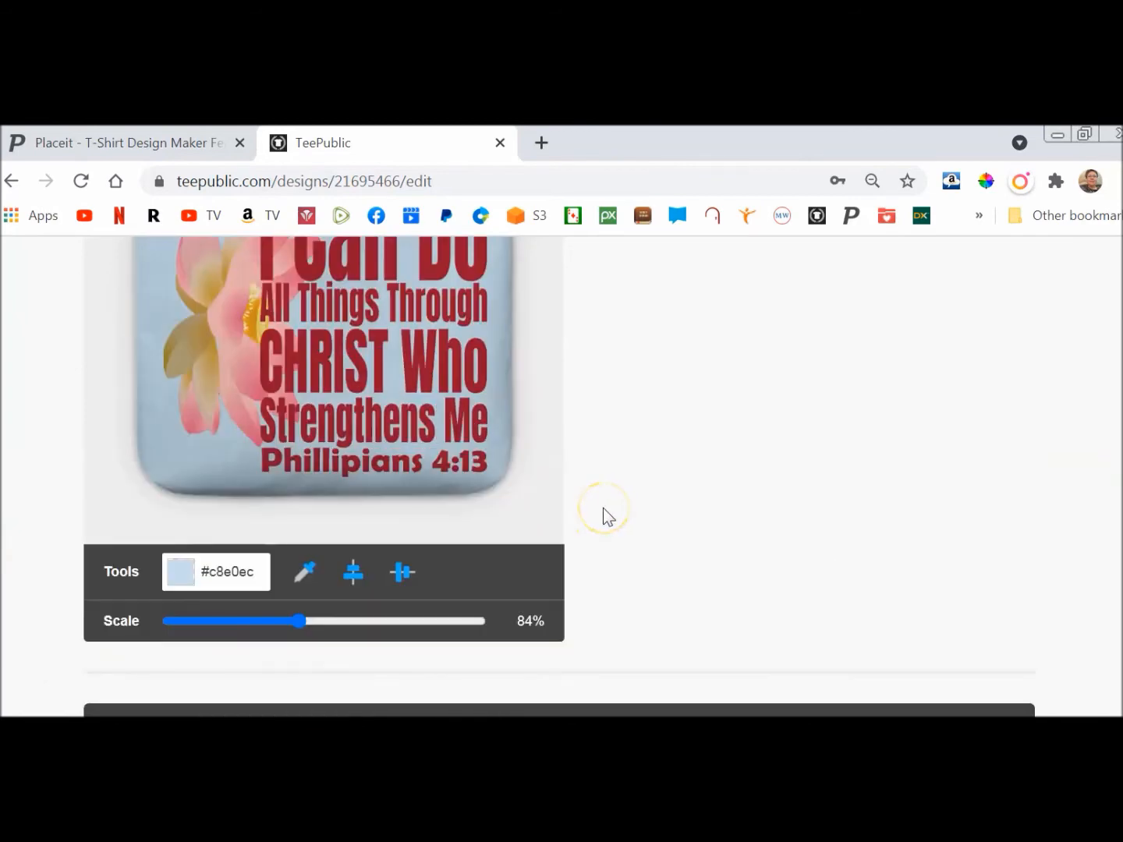
{"action": "left_click", "coordinate": [409, 573]}
{"action": "left_click", "coordinate": [357, 571]}
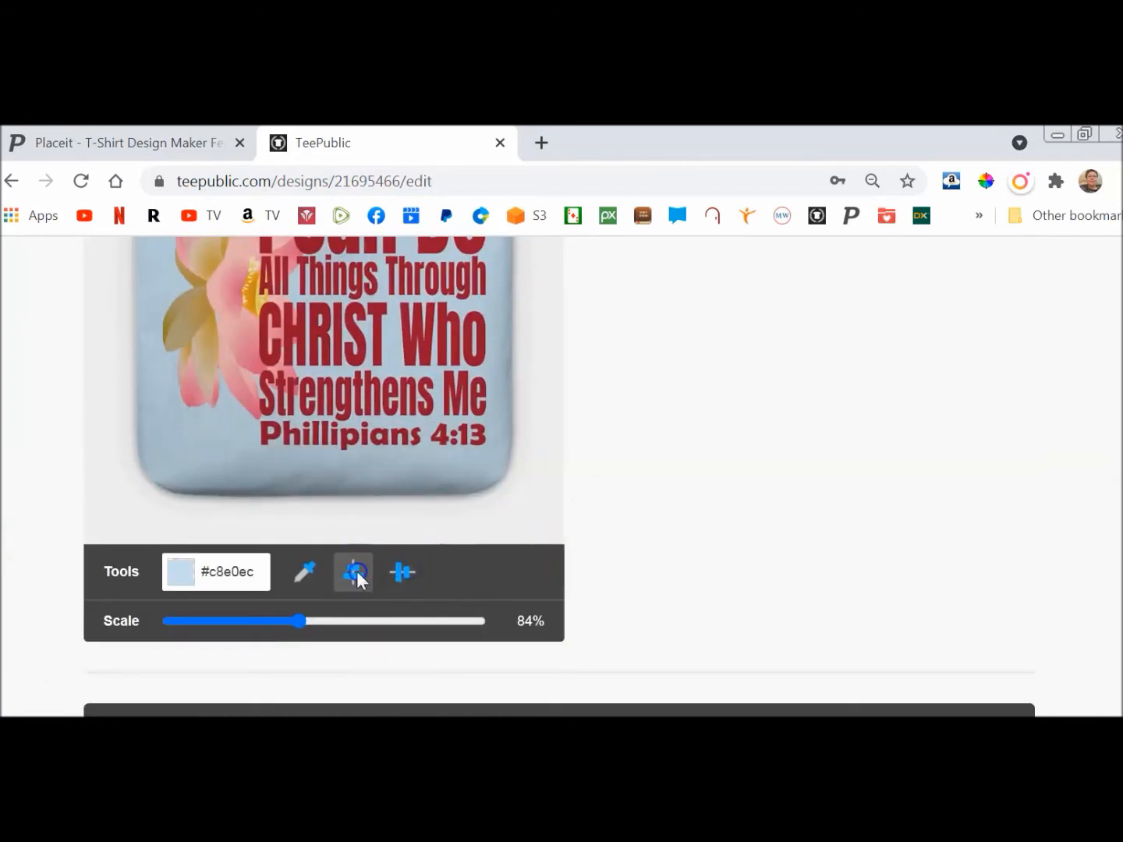
{"action": "scroll", "coordinate": [559, 477], "scroll_direction": "up", "scroll_amount": 4}
Step: Open the Tapestries configuration, scale the Small Tapestry's design to 82% and center it horizontally and vertically
{"action": "scroll", "coordinate": [561, 468], "scroll_direction": "down", "scroll_amount": 10}
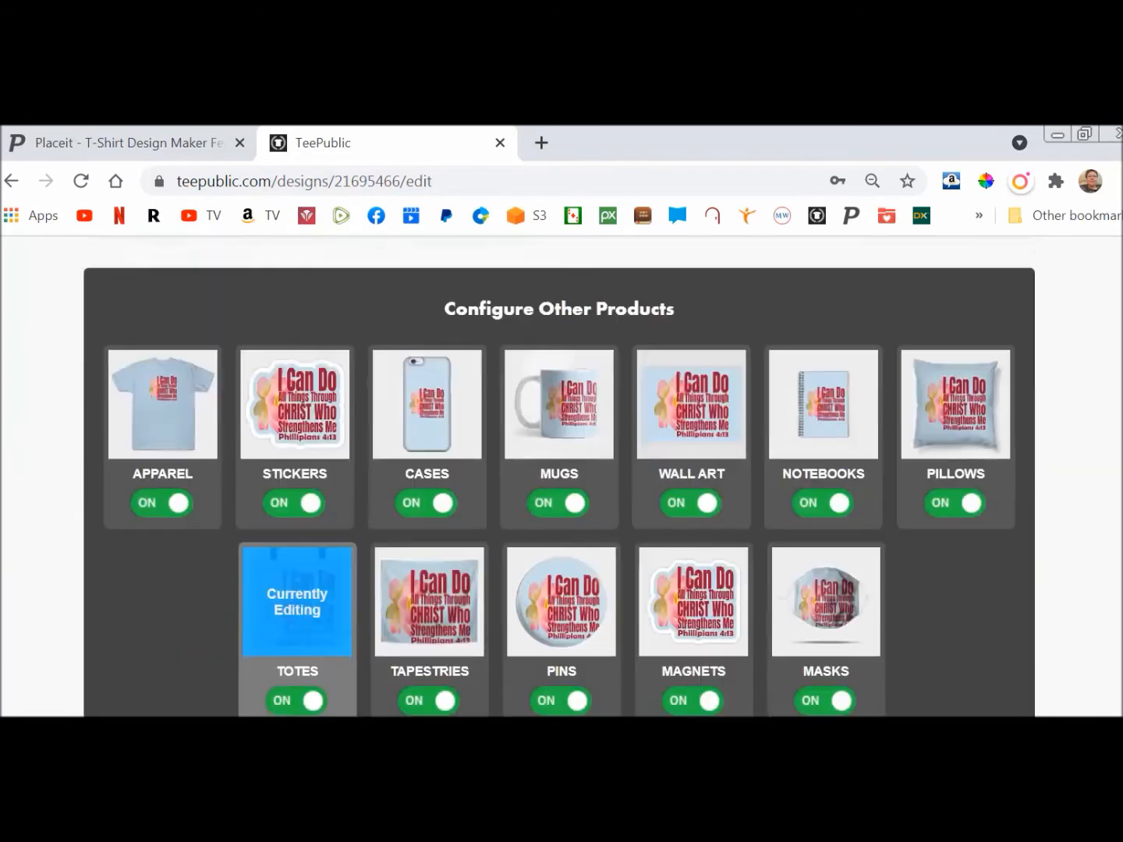
{"action": "left_click", "coordinate": [429, 491]}
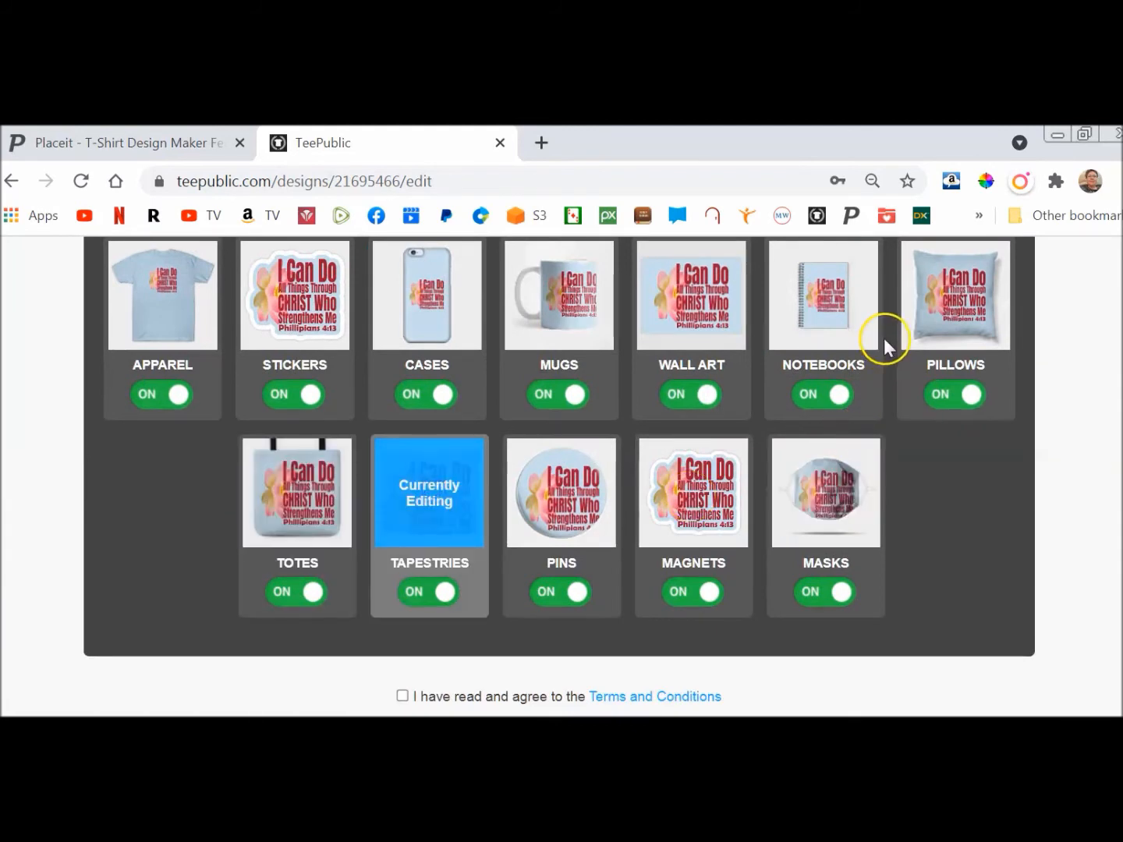
{"action": "scroll", "coordinate": [862, 332], "scroll_direction": "up", "scroll_amount": 4}
{"action": "scroll", "coordinate": [859, 332], "scroll_direction": "up", "scroll_amount": 7}
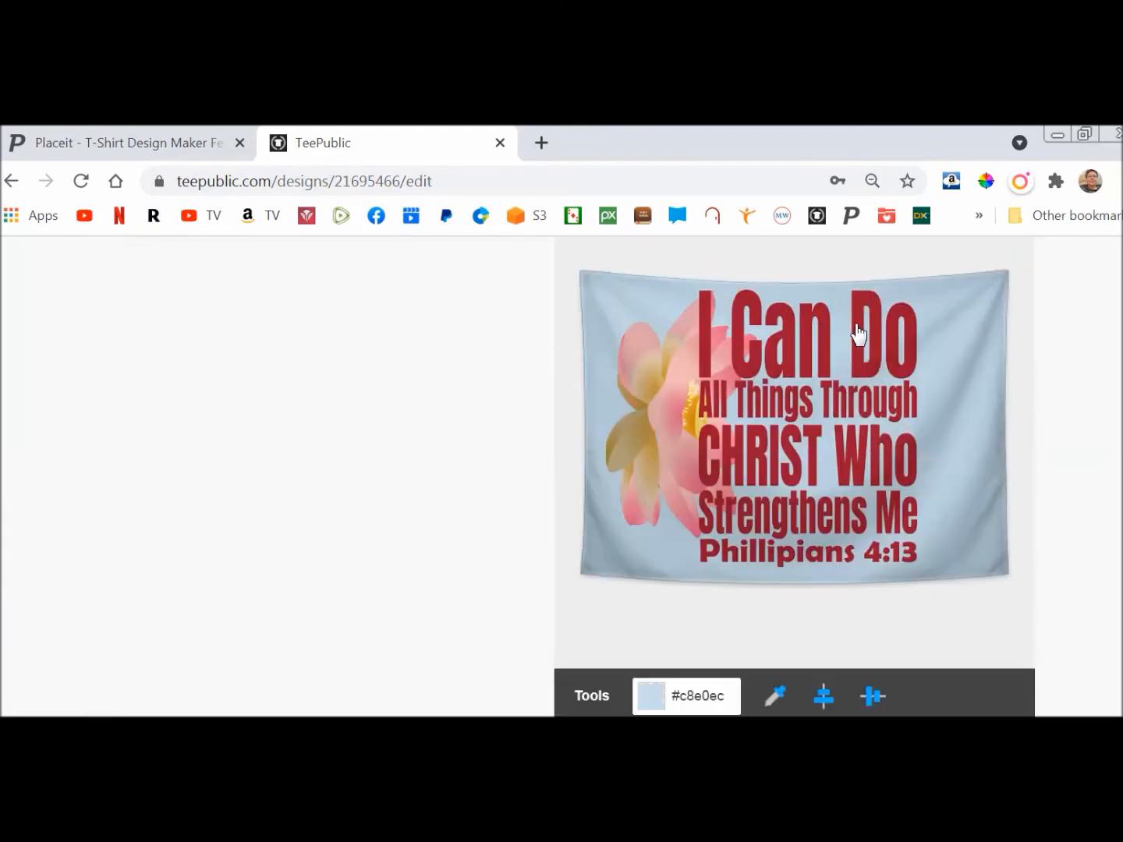
{"action": "scroll", "coordinate": [902, 472], "scroll_direction": "down", "scroll_amount": 1}
{"action": "left_click", "coordinate": [824, 587]}
{"action": "left_click", "coordinate": [871, 586]}
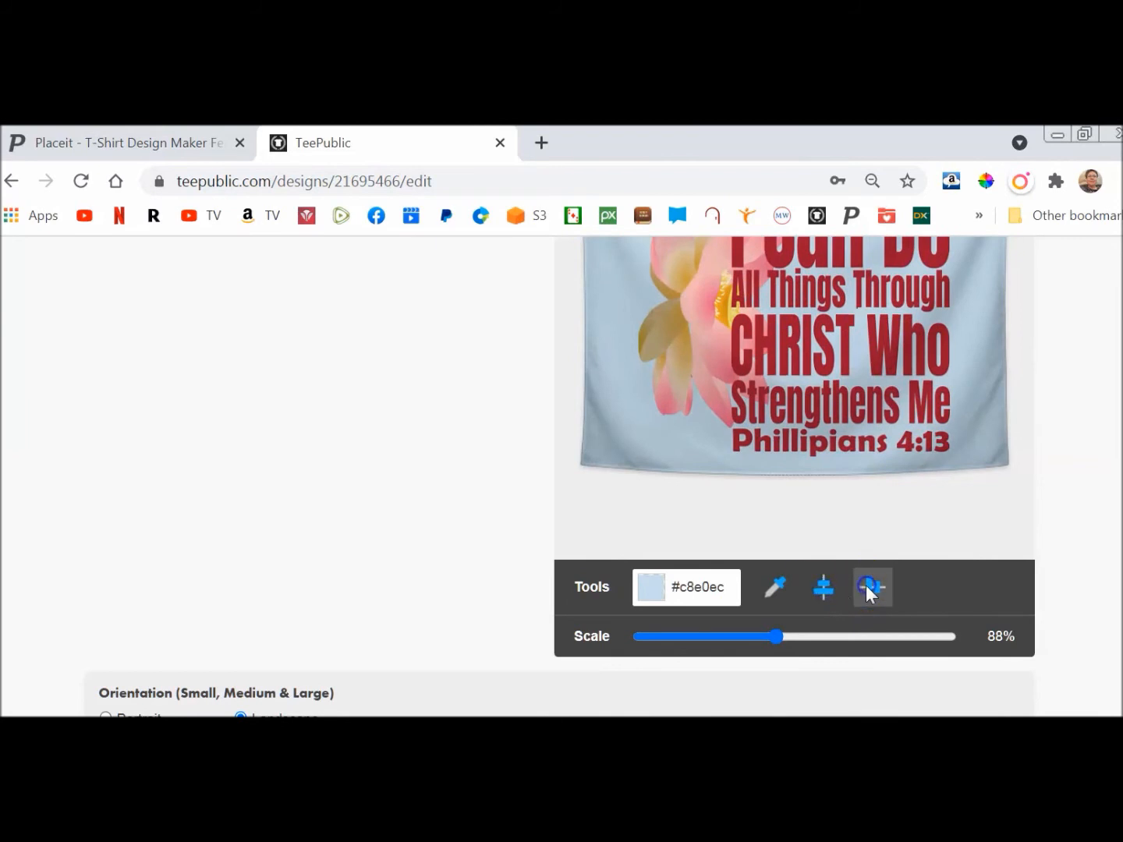
{"action": "scroll", "coordinate": [367, 421], "scroll_direction": "down", "scroll_amount": 5}
{"action": "scroll", "coordinate": [365, 414], "scroll_direction": "down", "scroll_amount": 3}
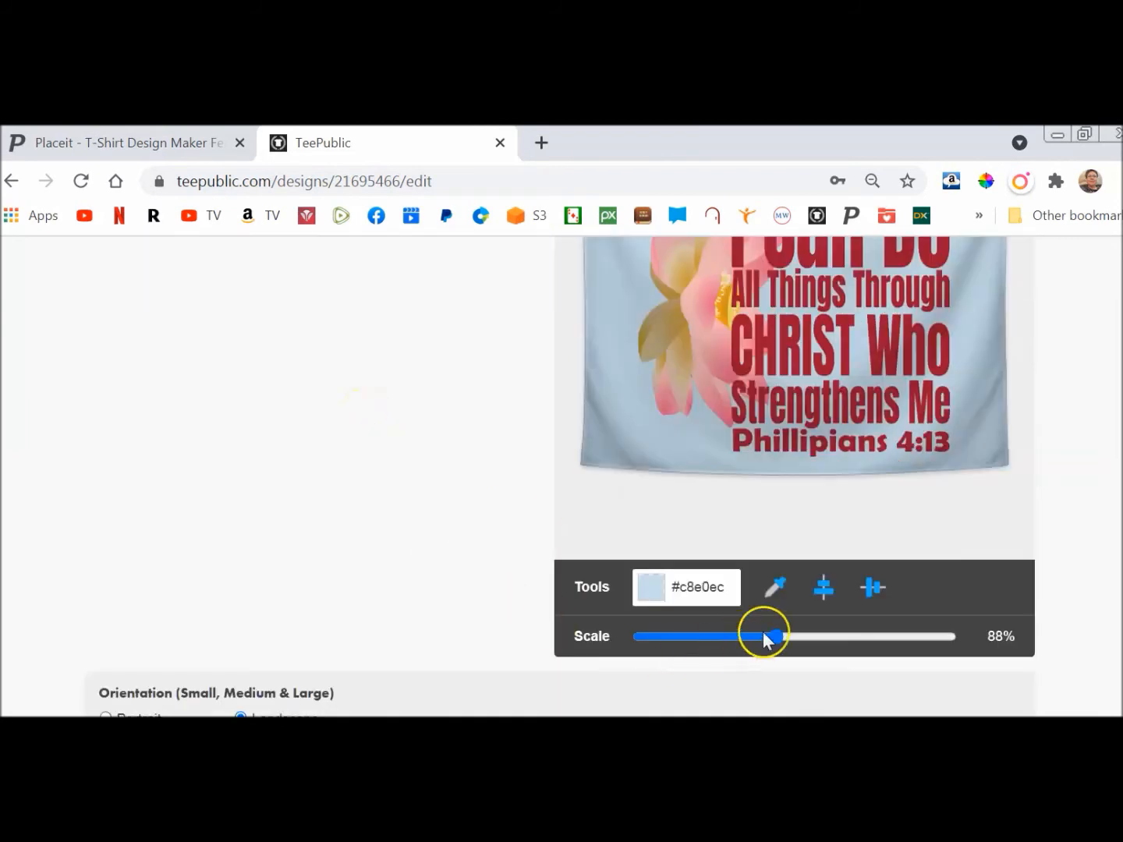
{"action": "left_click_drag", "start_coordinate": [776, 637], "coordinate": [767, 636]}
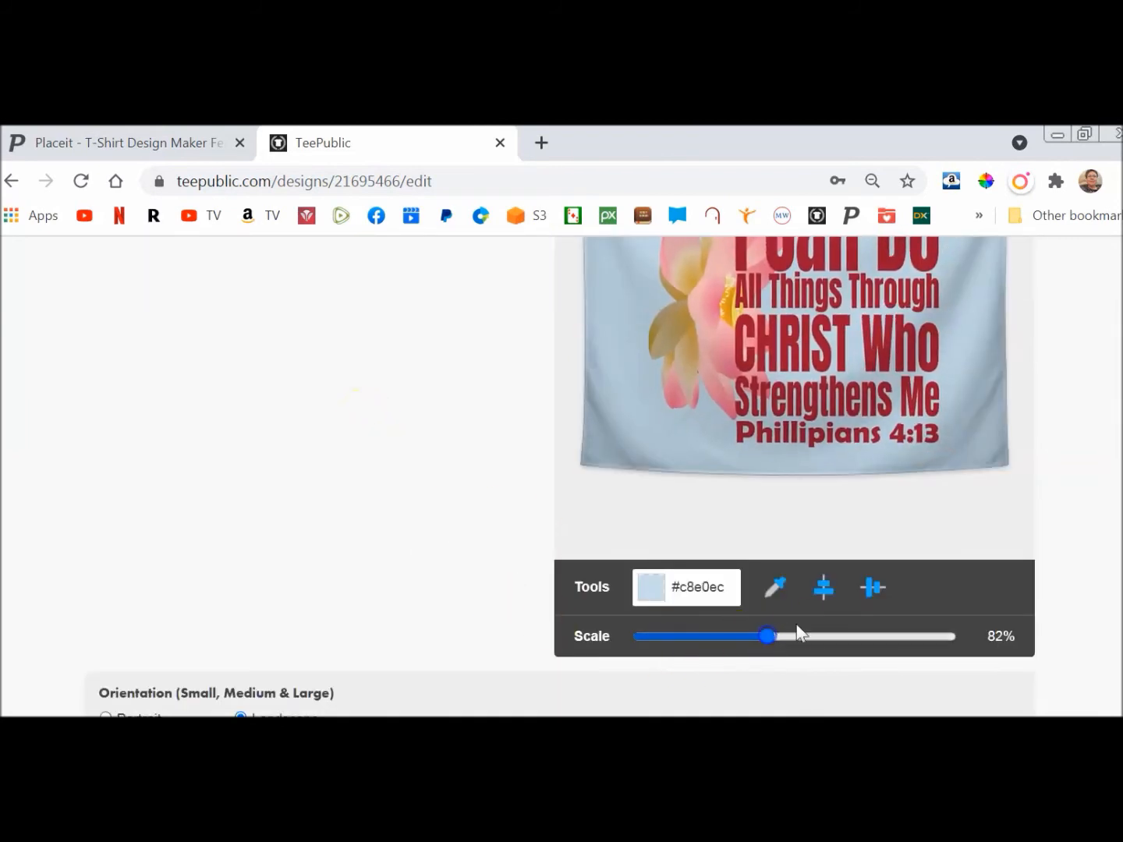
{"action": "left_click", "coordinate": [871, 588]}
Step: Scale the Medium & Large Tapestry's design to 77% and center it horizontally and vertically
{"action": "scroll", "coordinate": [328, 508], "scroll_direction": "up", "scroll_amount": 7}
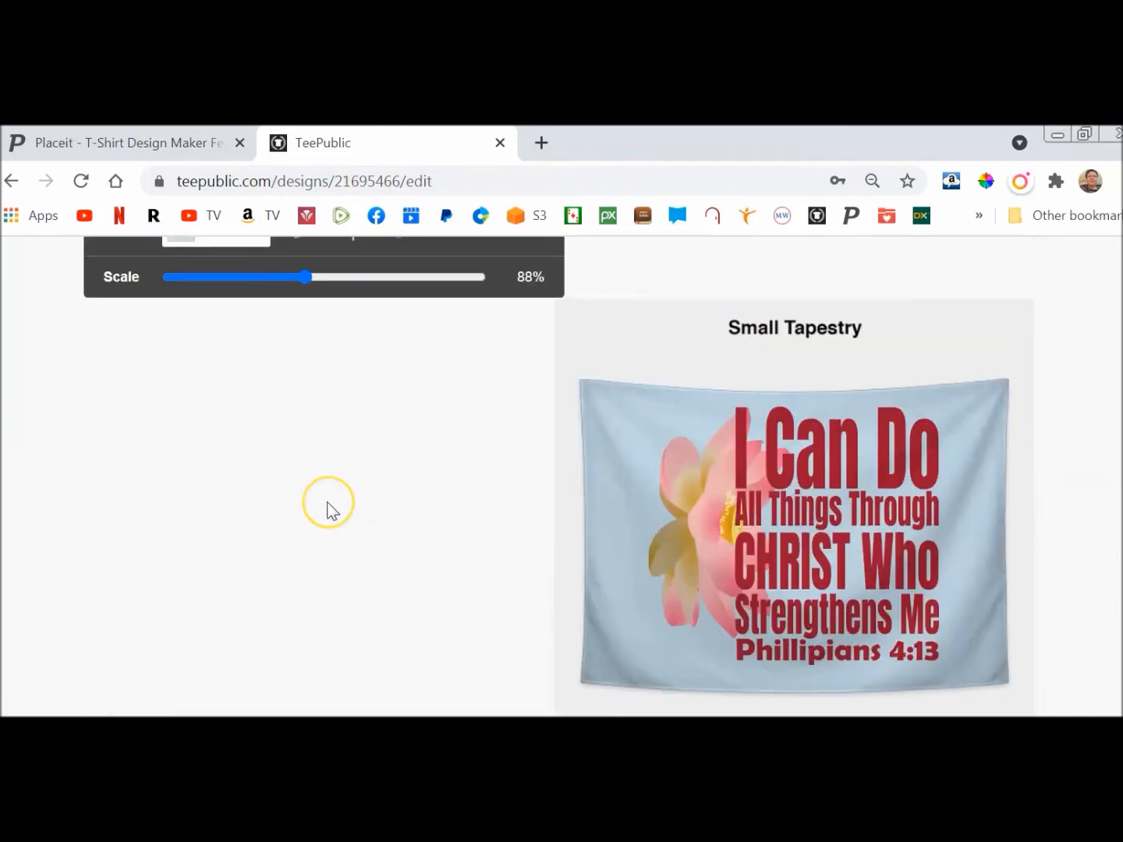
{"action": "left_click_drag", "start_coordinate": [324, 608], "coordinate": [291, 621]}
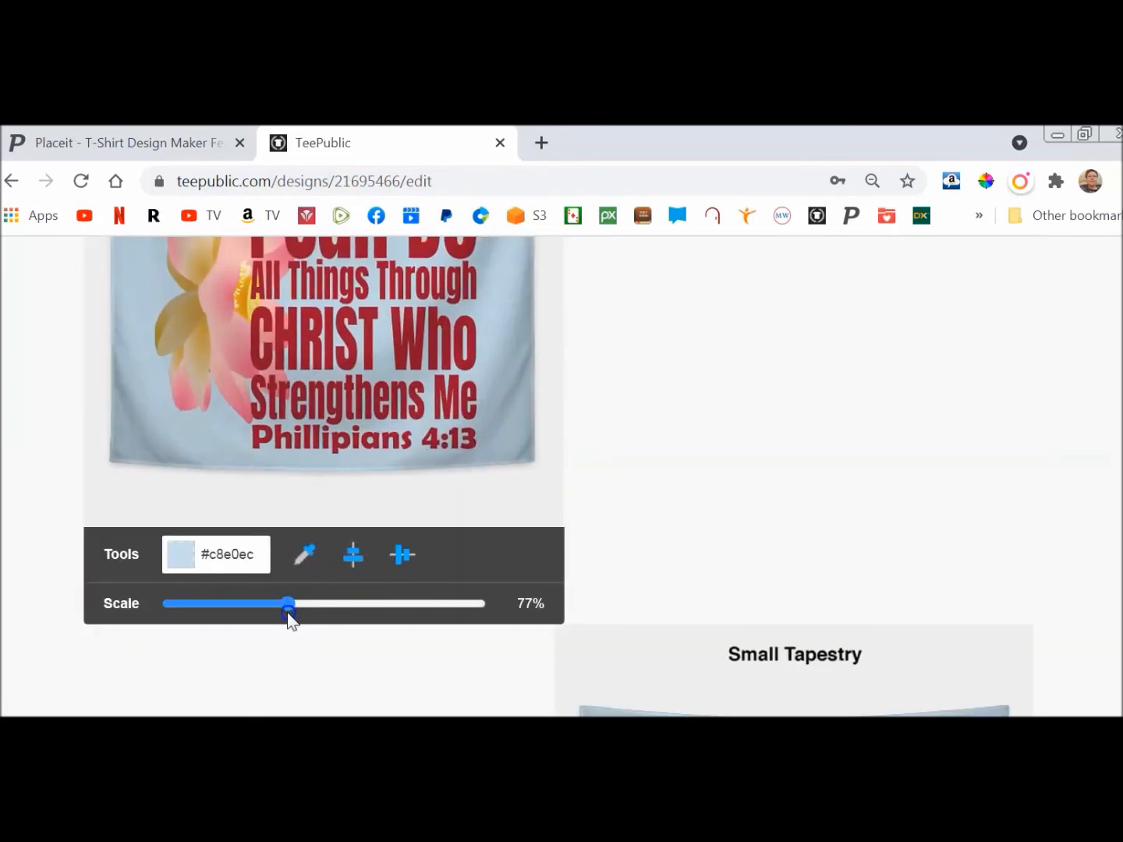
{"action": "left_click", "coordinate": [353, 556]}
{"action": "left_click", "coordinate": [403, 556]}
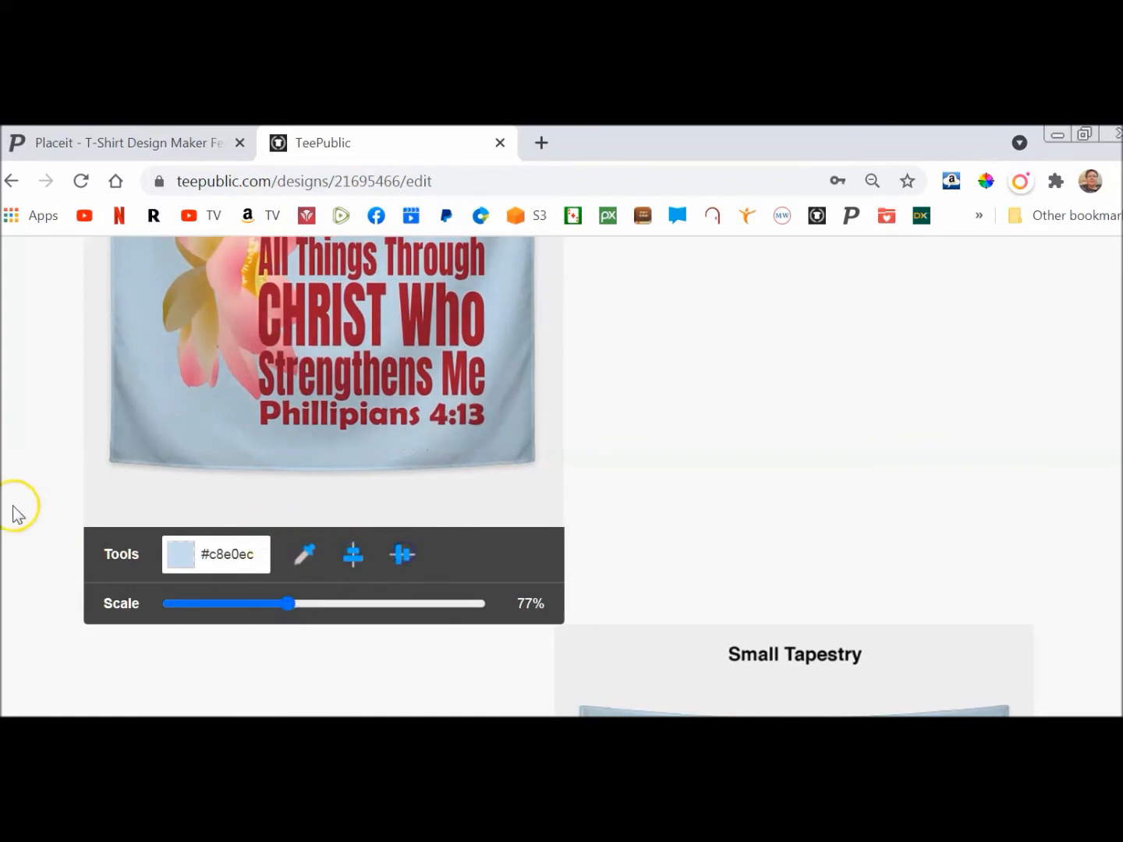
{"action": "scroll", "coordinate": [16, 509], "scroll_direction": "down", "scroll_amount": 3}
{"action": "scroll", "coordinate": [23, 501], "scroll_direction": "up", "scroll_amount": 9}
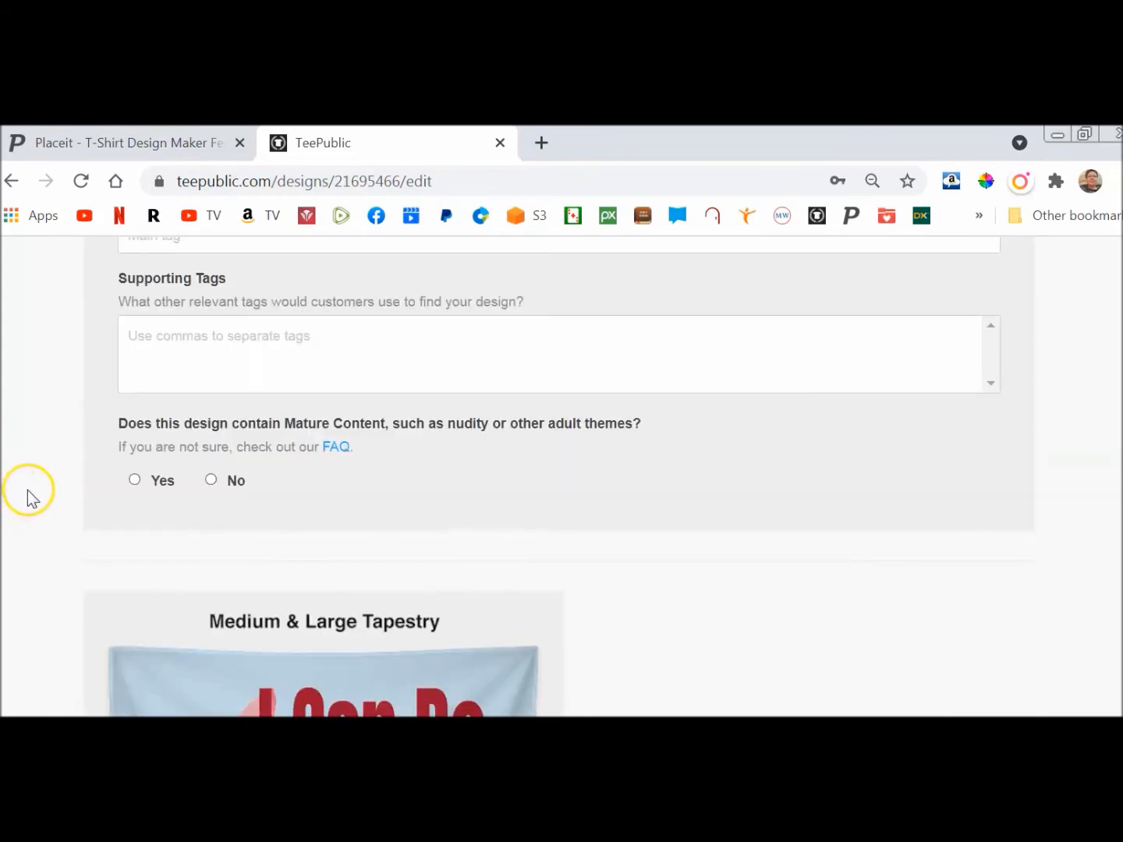
{"action": "scroll", "coordinate": [32, 496], "scroll_direction": "down", "scroll_amount": 9}
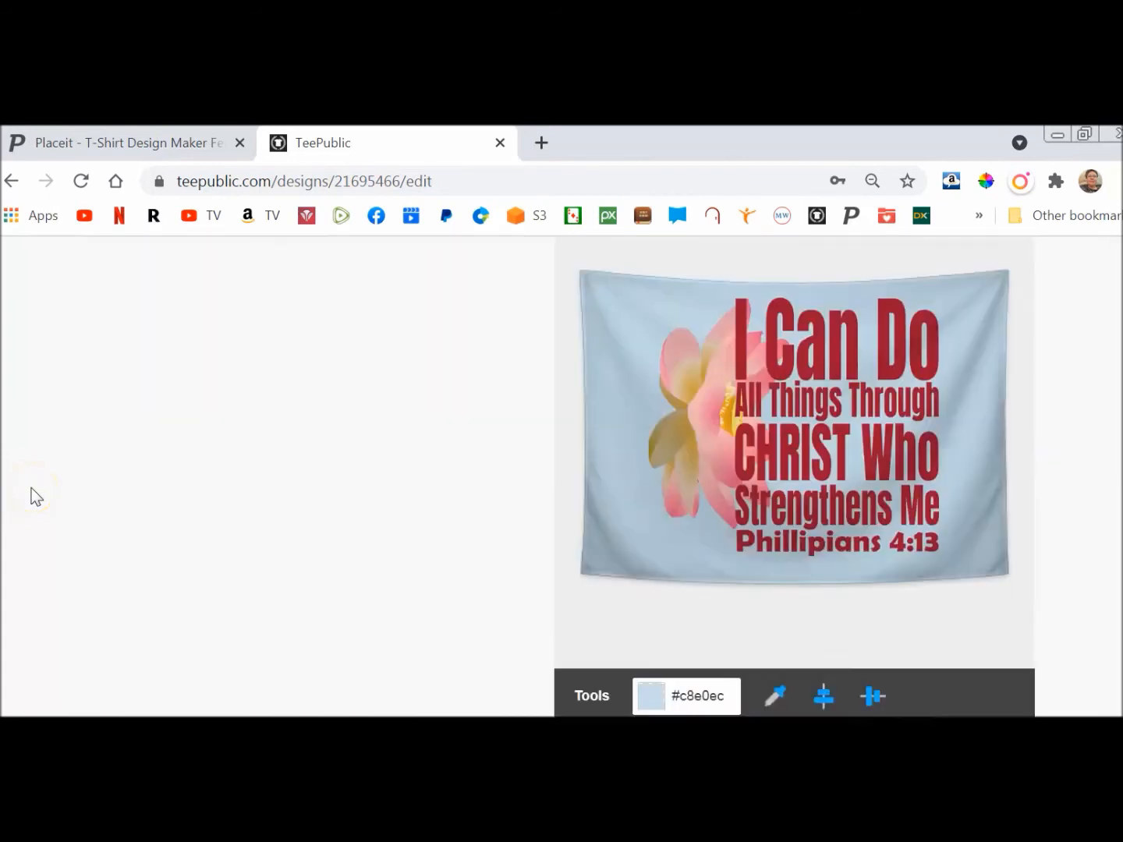
Step: Open the Pins configuration and review the product previews
{"action": "scroll", "coordinate": [33, 490], "scroll_direction": "down", "scroll_amount": 15}
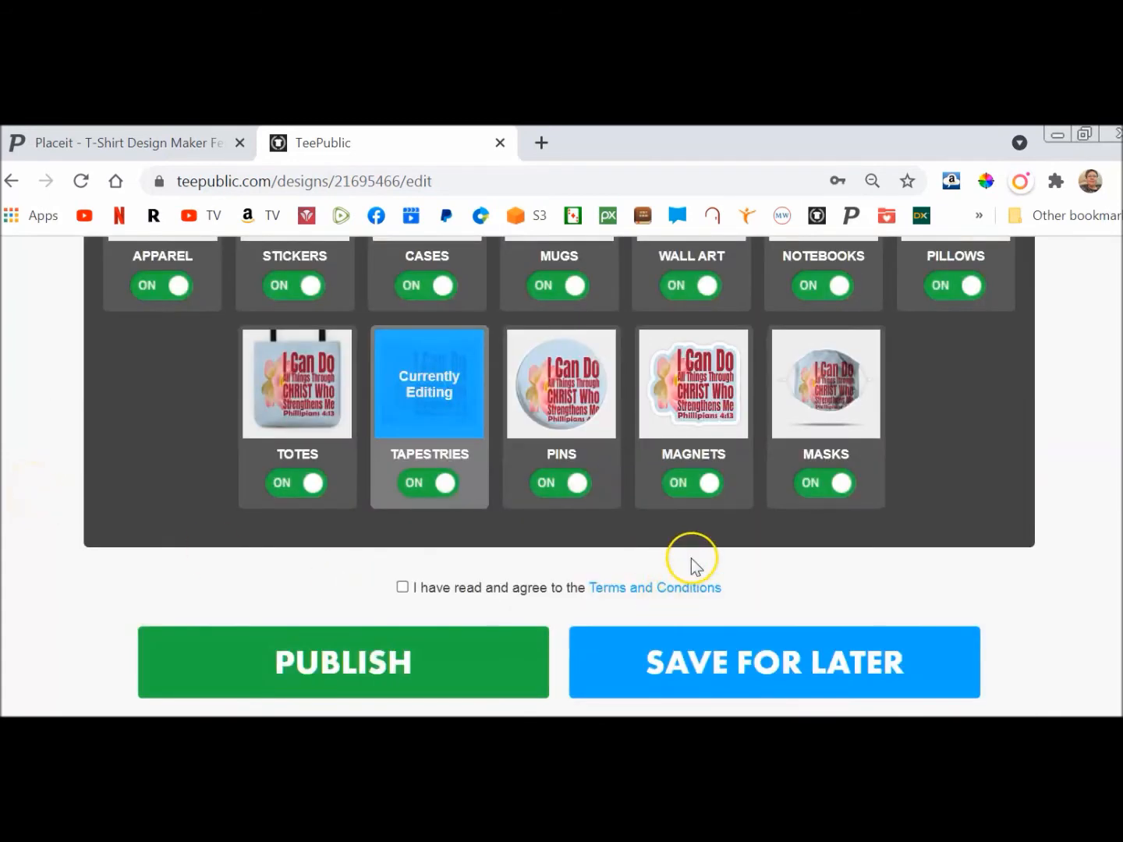
{"action": "left_click", "coordinate": [563, 402]}
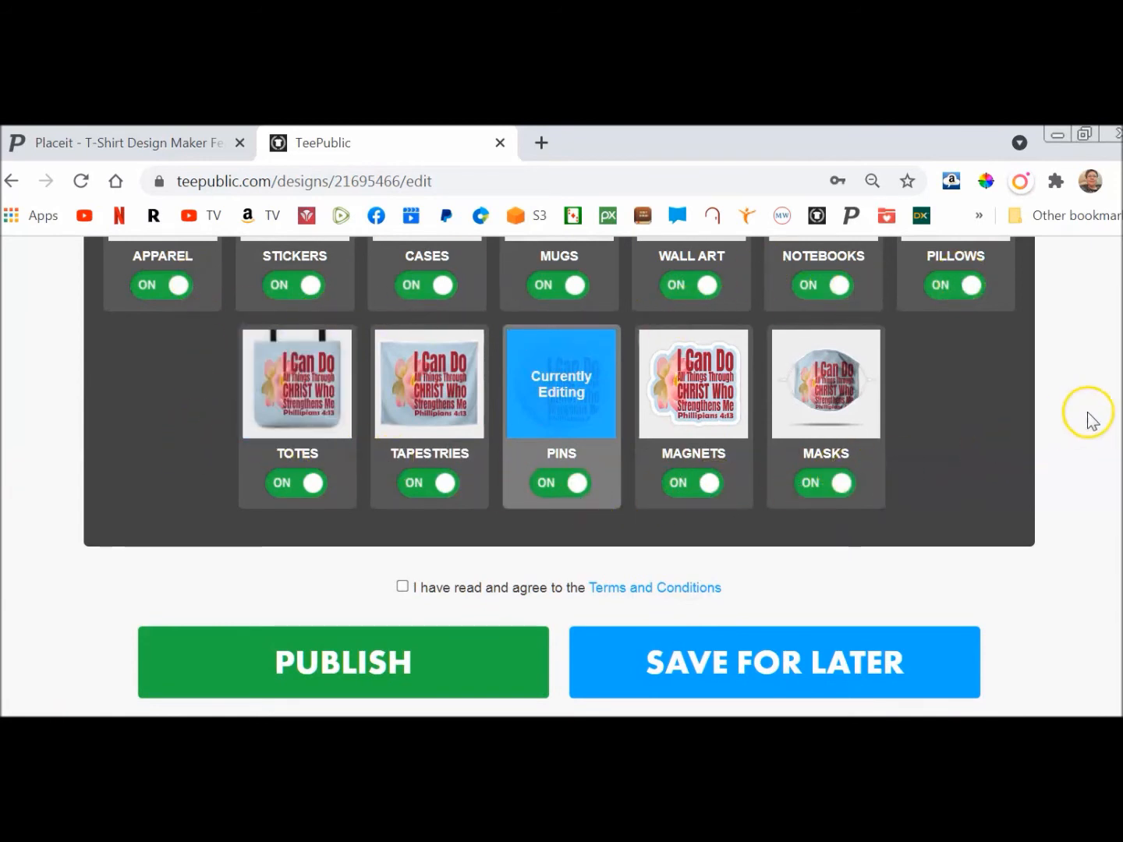
{"action": "scroll", "coordinate": [1088, 414], "scroll_direction": "up", "scroll_amount": 2}
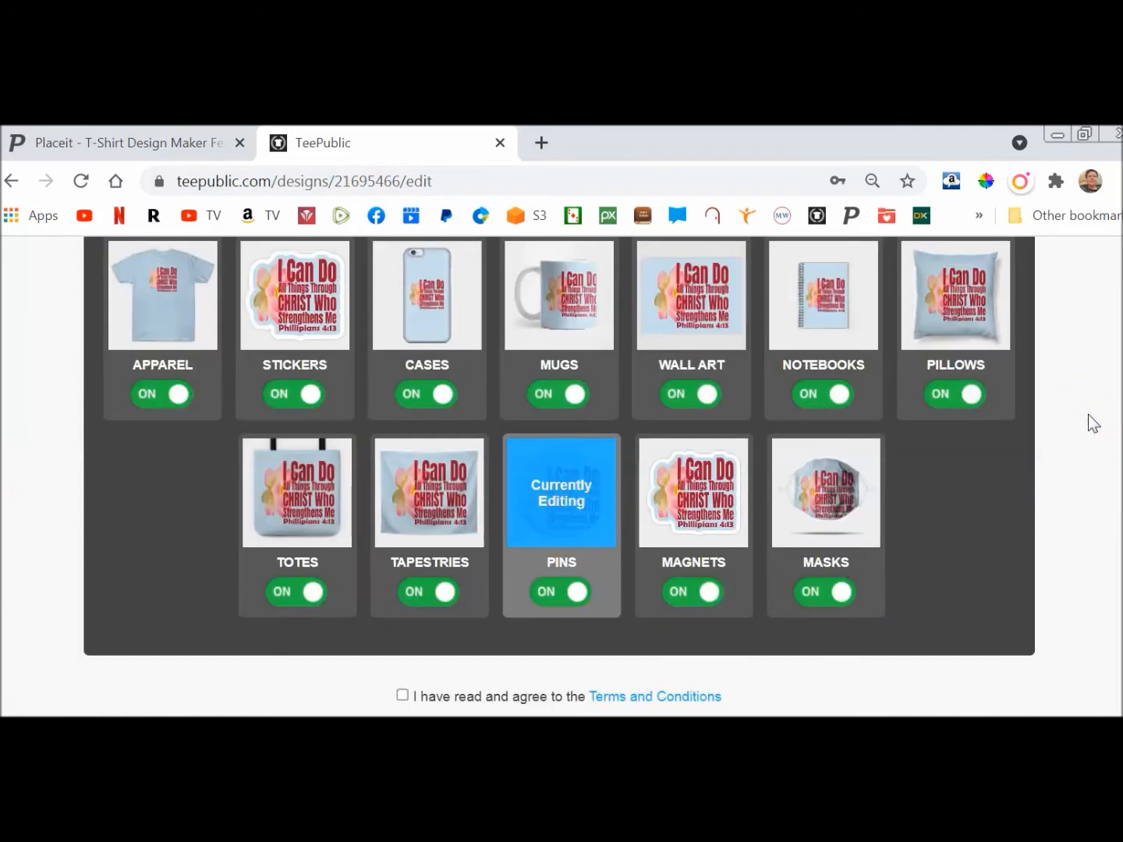
{"action": "left_click", "coordinate": [471, 354]}
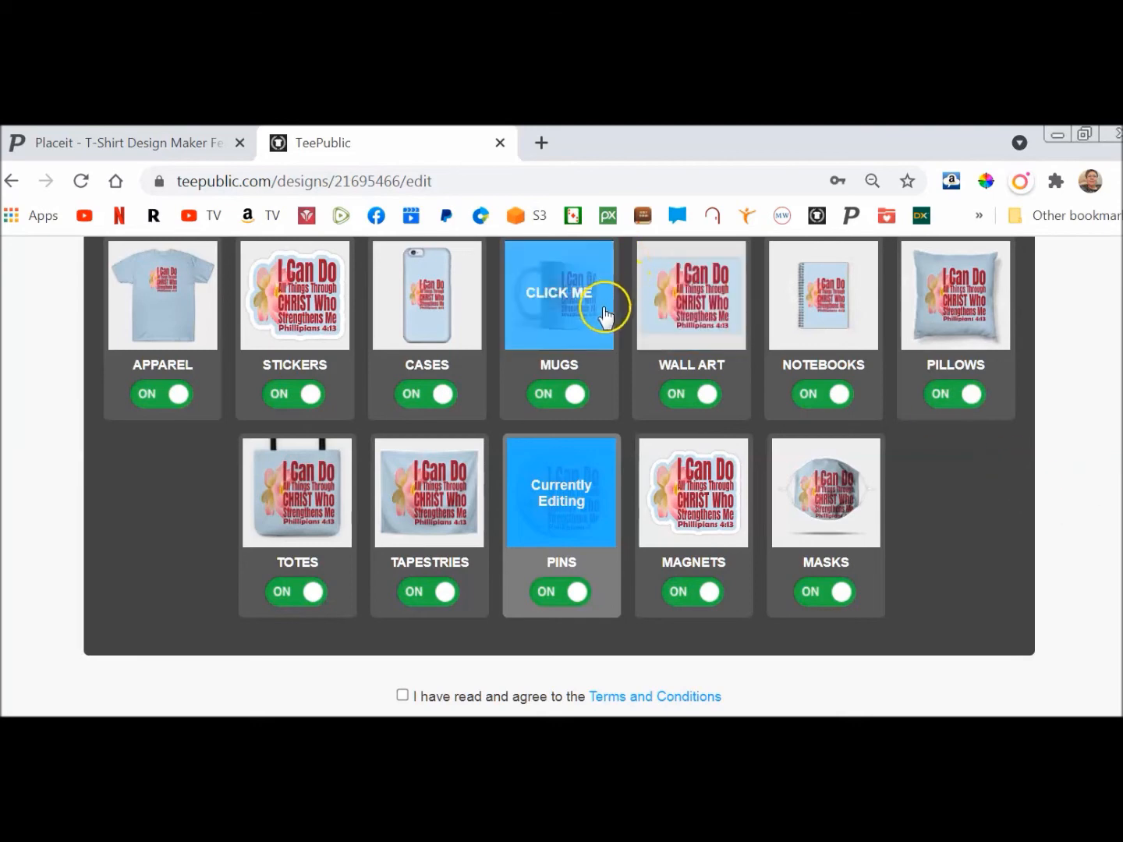
Step: Open the Masks configuration, scale the Adult Basic, Youth and Child mask's design to 68%, reduce the other mask's design and center both
{"action": "left_click", "coordinate": [826, 488]}
{"action": "scroll", "coordinate": [1028, 451], "scroll_direction": "up", "scroll_amount": 2}
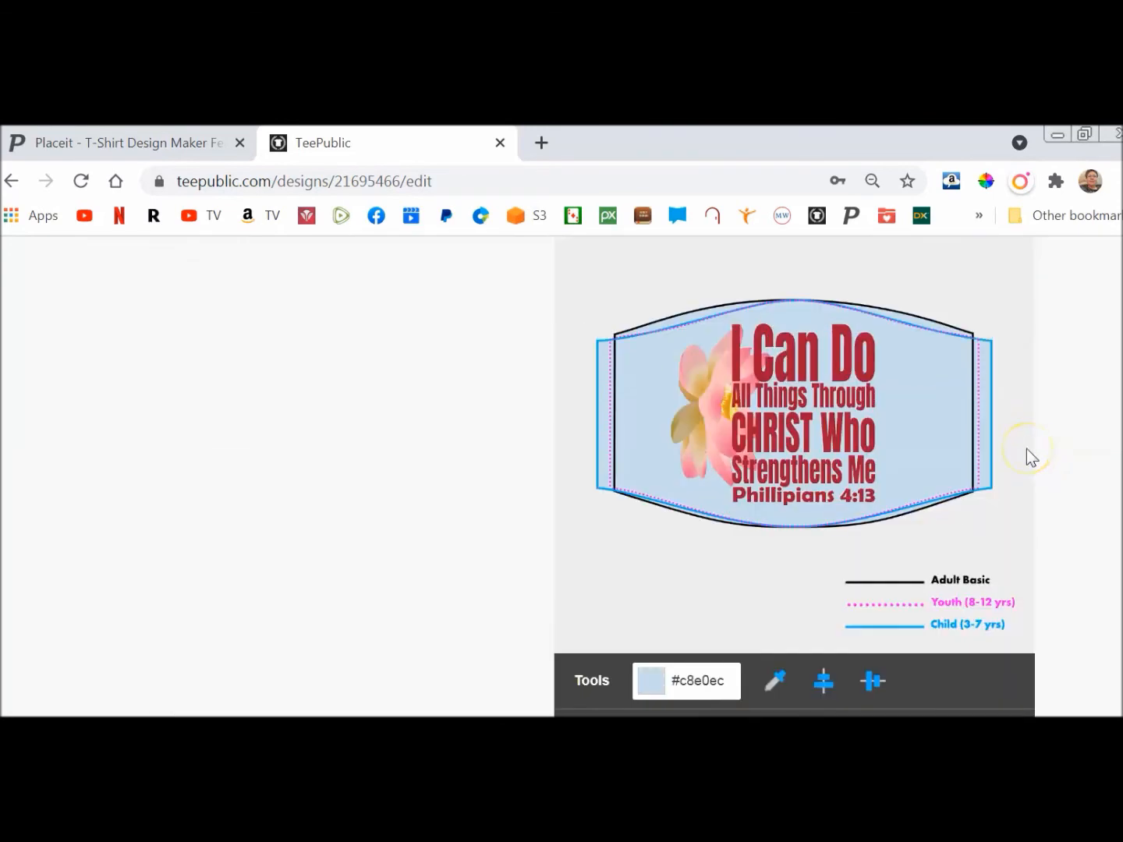
{"action": "scroll", "coordinate": [1027, 450], "scroll_direction": "down", "scroll_amount": 1}
{"action": "left_click_drag", "start_coordinate": [710, 626], "coordinate": [692, 628]}
{"action": "left_click", "coordinate": [816, 579]}
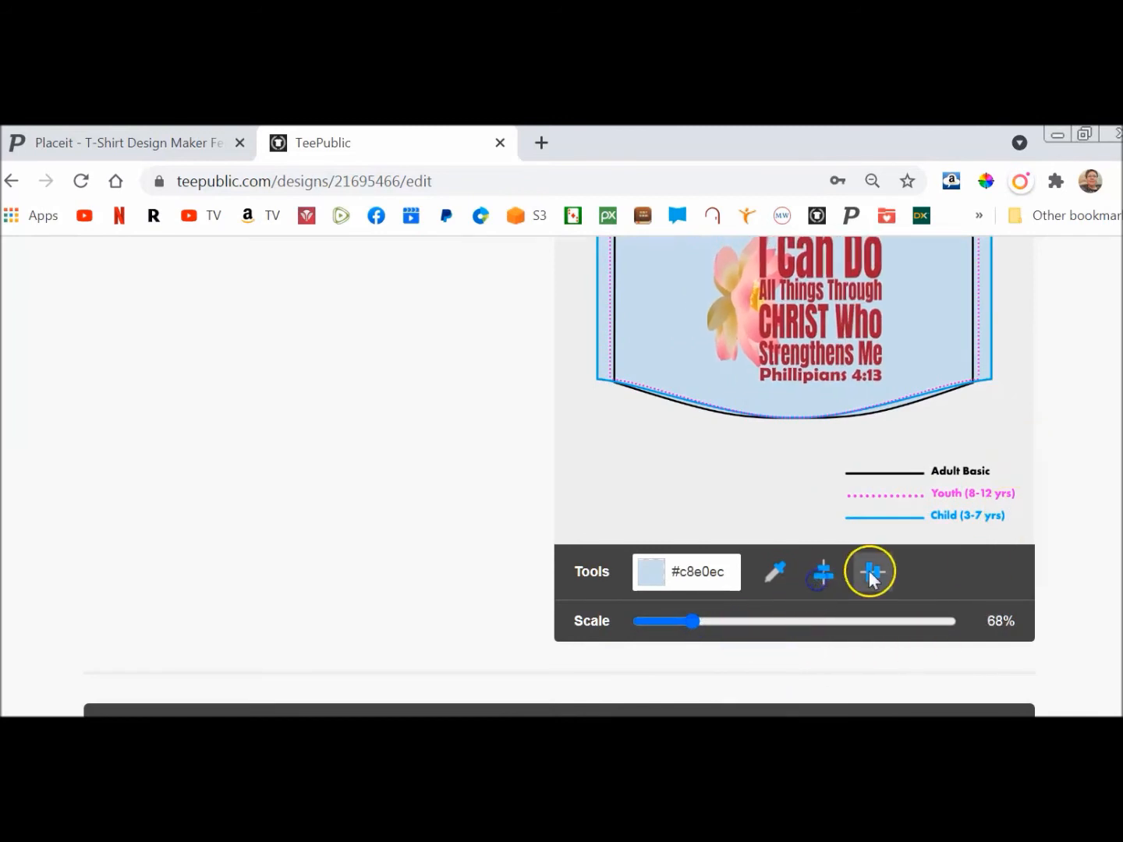
{"action": "scroll", "coordinate": [362, 508], "scroll_direction": "up", "scroll_amount": 7}
{"action": "scroll", "coordinate": [357, 511], "scroll_direction": "down", "scroll_amount": 10}
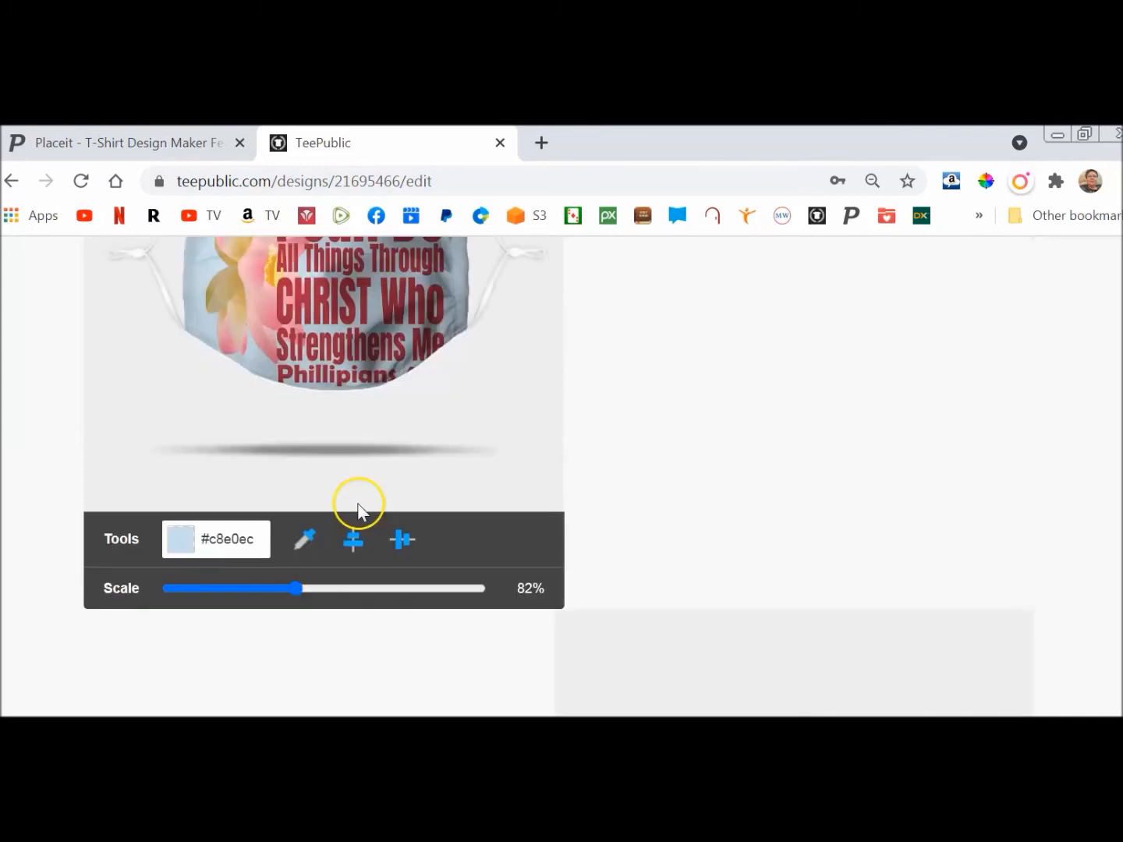
Step: Agree to the Terms and Conditions and try to publish the design
{"action": "left_click", "coordinate": [401, 369]}
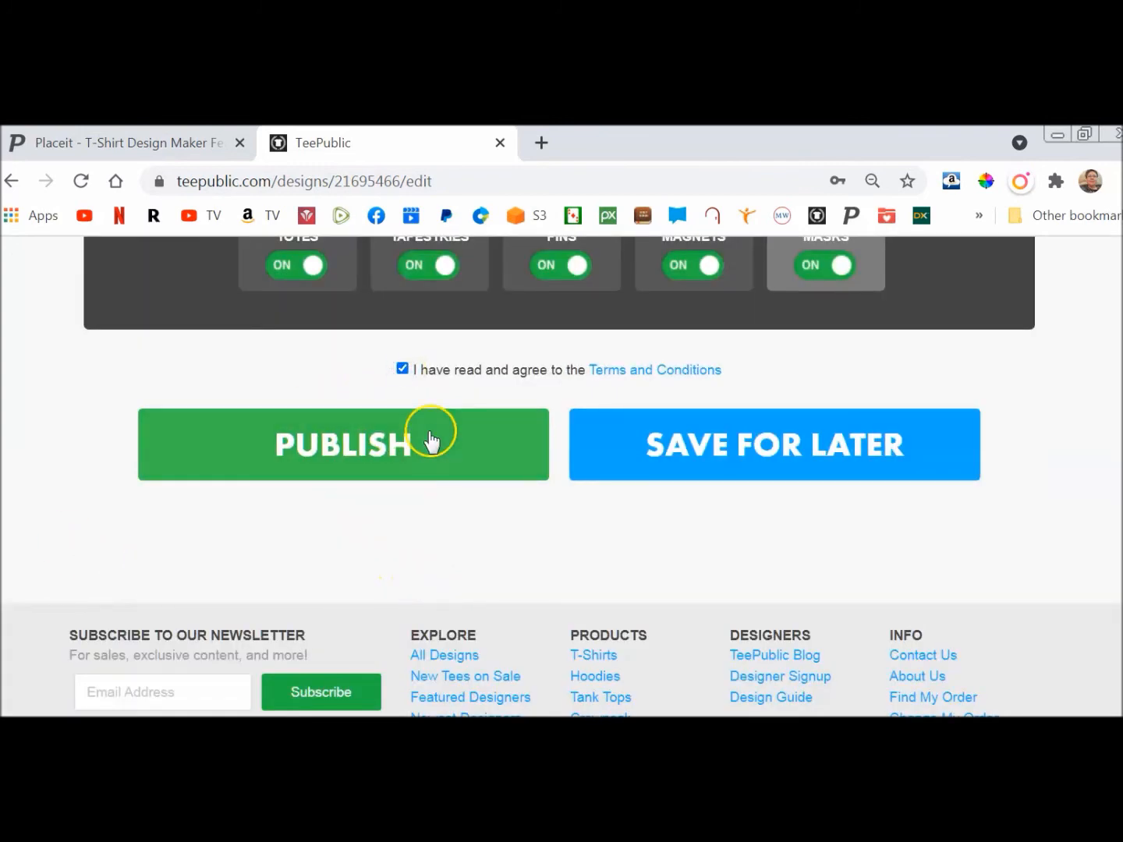
{"action": "left_click", "coordinate": [326, 457]}
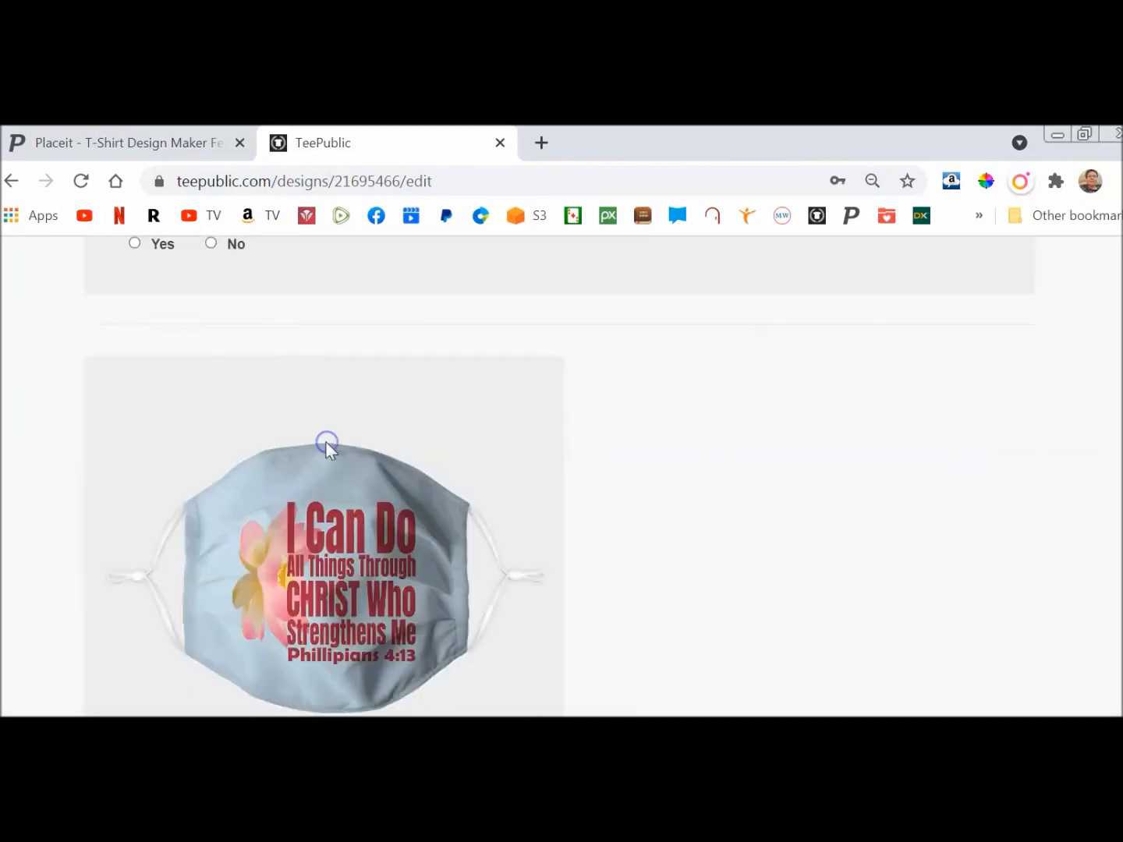
Step: Enter the design title "I Can Do All Things Philippians 4:13", using the suggested spelling for Philippians
{"action": "type", "text": "I Can Do All Things"}
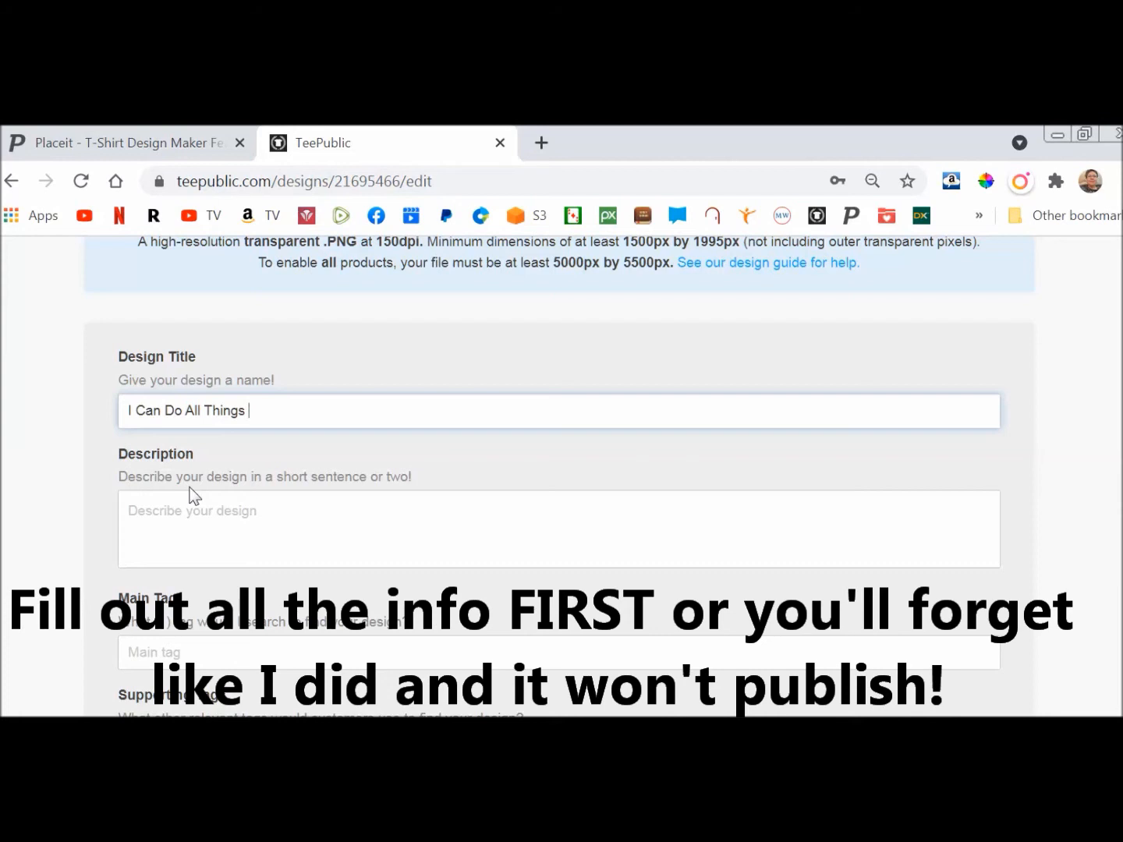
{"action": "type", "text": "Phillipians 4:13"}
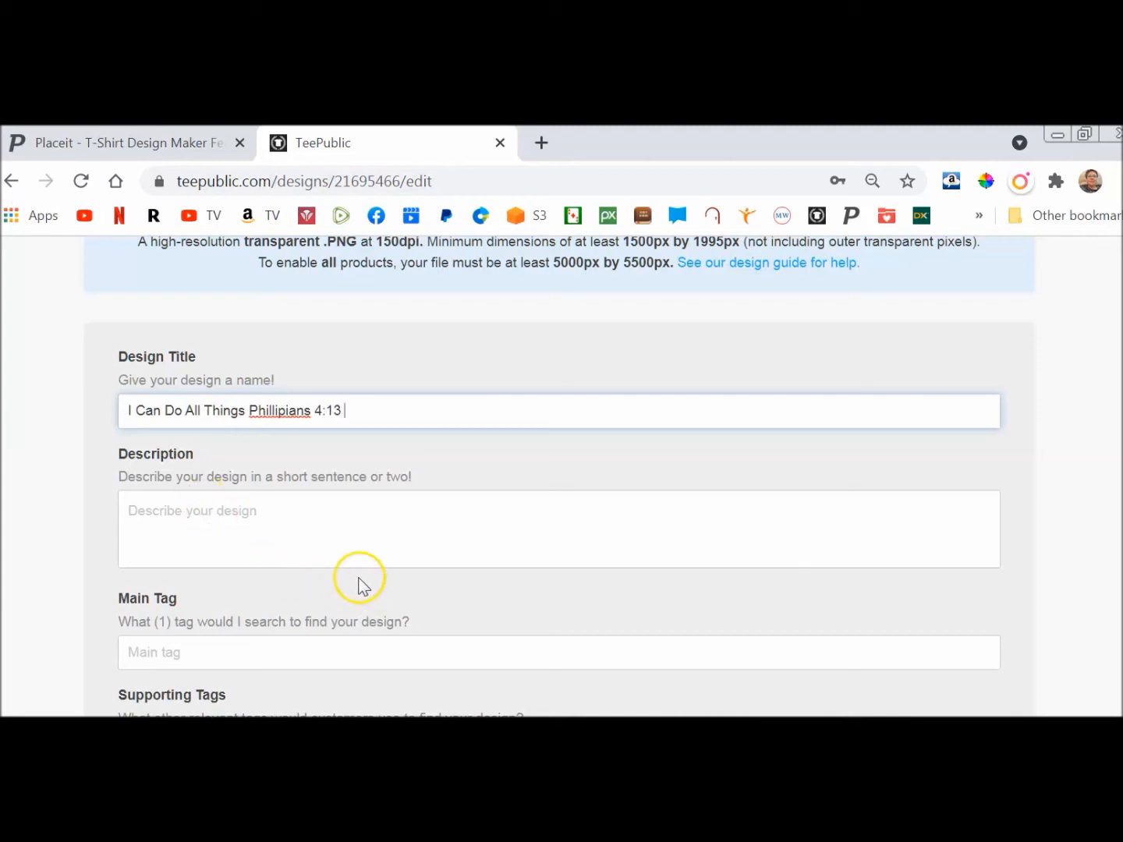
{"action": "double_click", "coordinate": [274, 409]}
{"action": "right_click", "coordinate": [274, 410]}
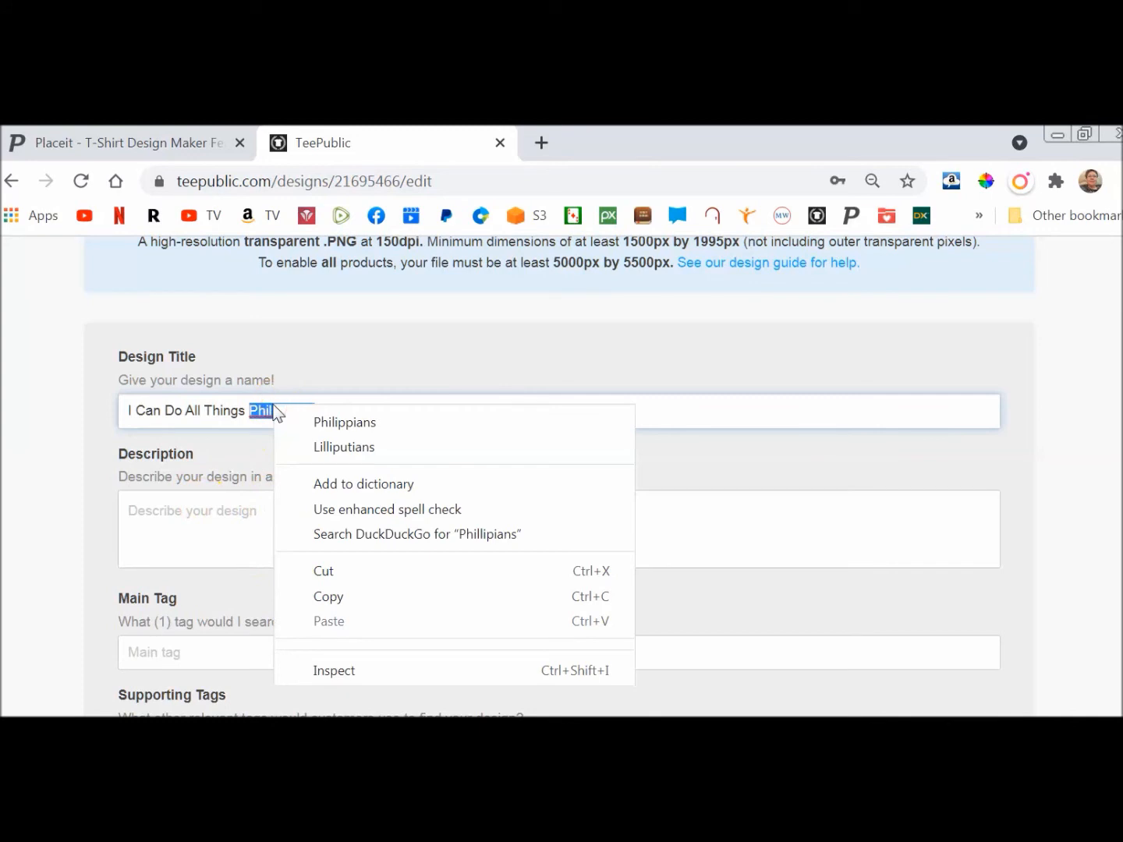
{"action": "left_click", "coordinate": [357, 424]}
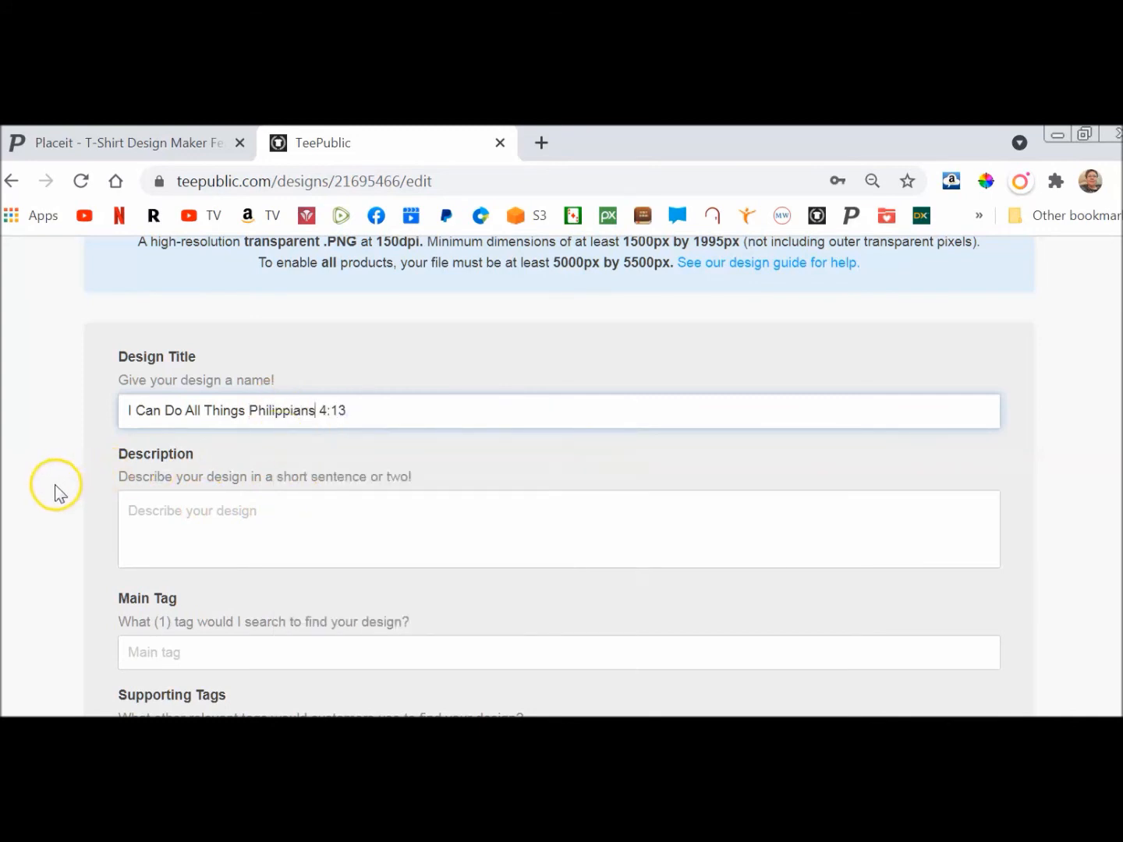
Step: Look up the spelling of Philippians in BibleGateway's passage search, and return to the TeePublic design form
{"action": "left_click", "coordinate": [541, 144]}
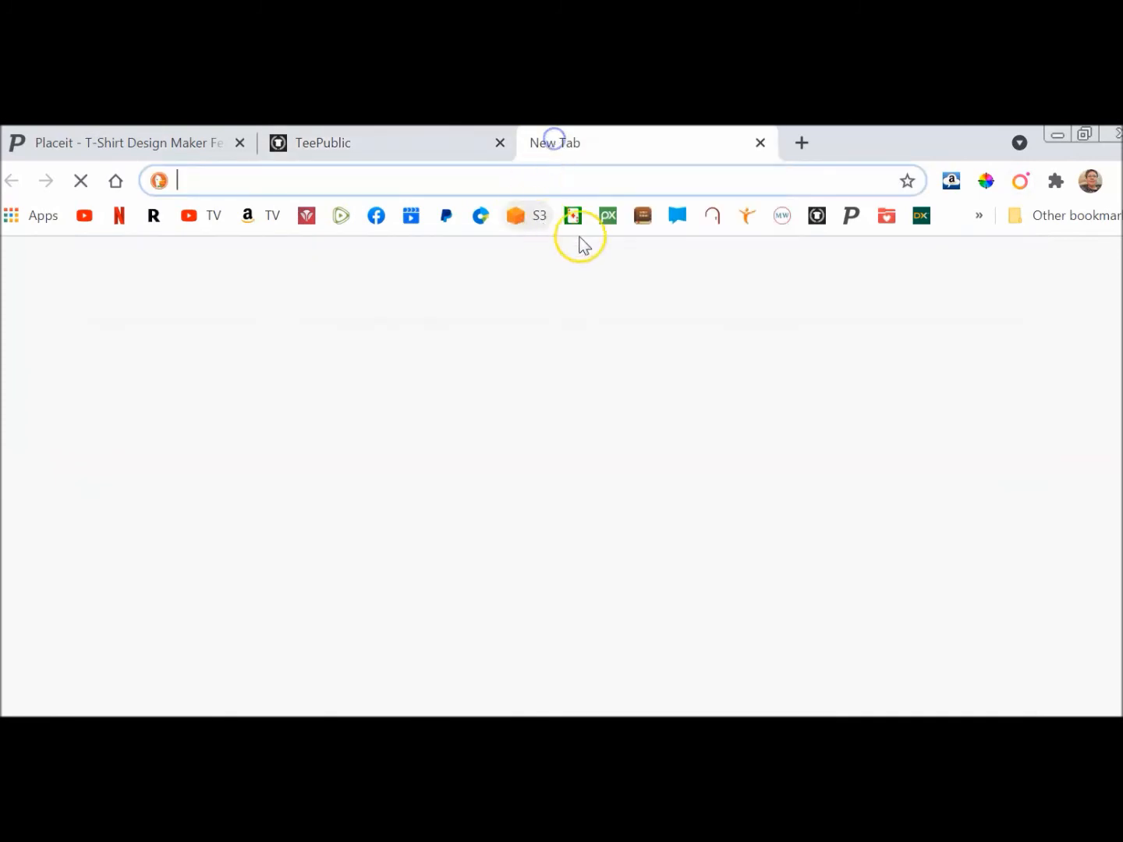
{"action": "left_click", "coordinate": [712, 216]}
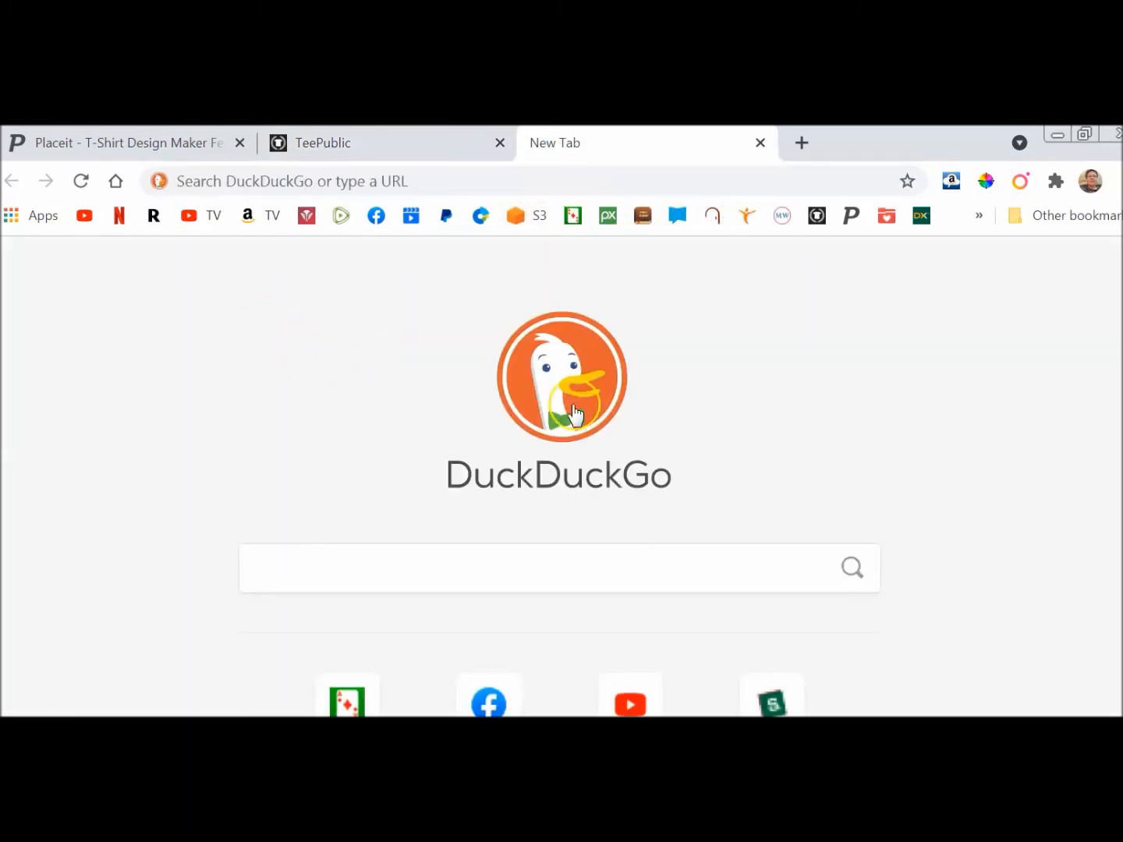
{"action": "left_click", "coordinate": [711, 217]}
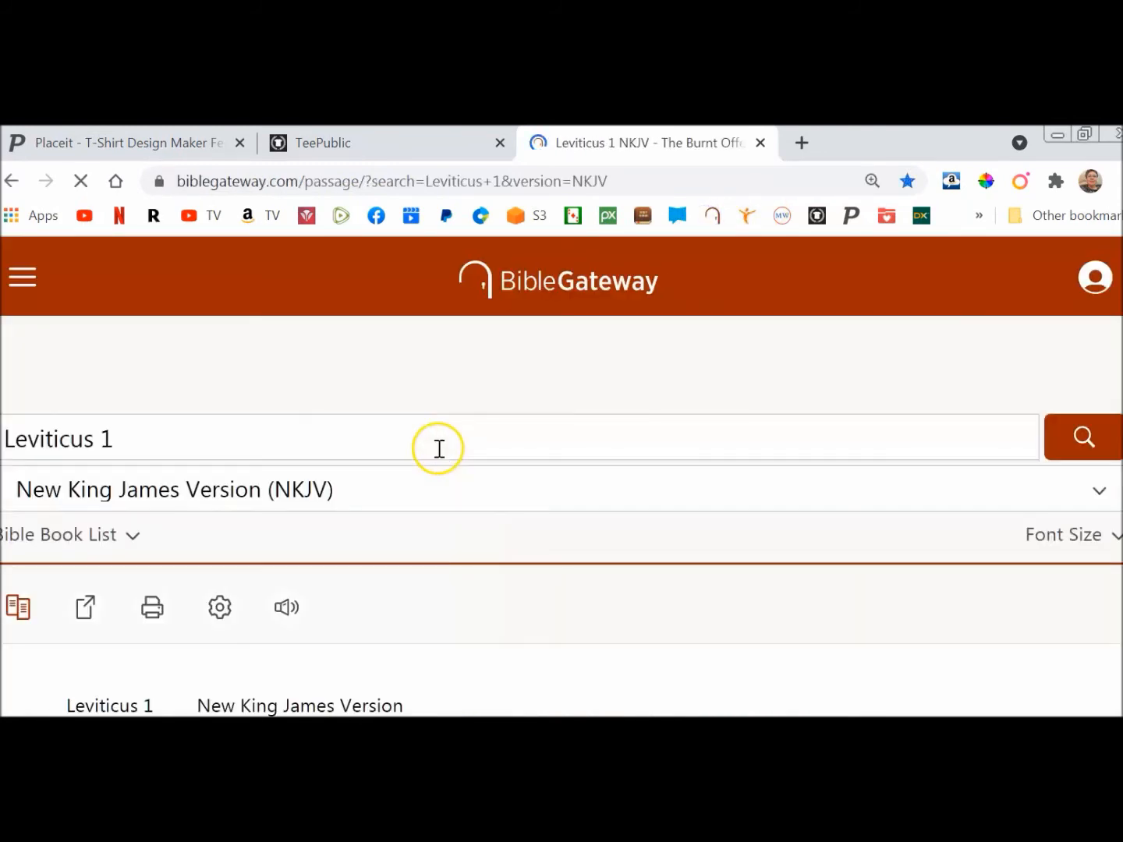
{"action": "left_click_drag", "start_coordinate": [227, 441], "coordinate": [3, 441]}
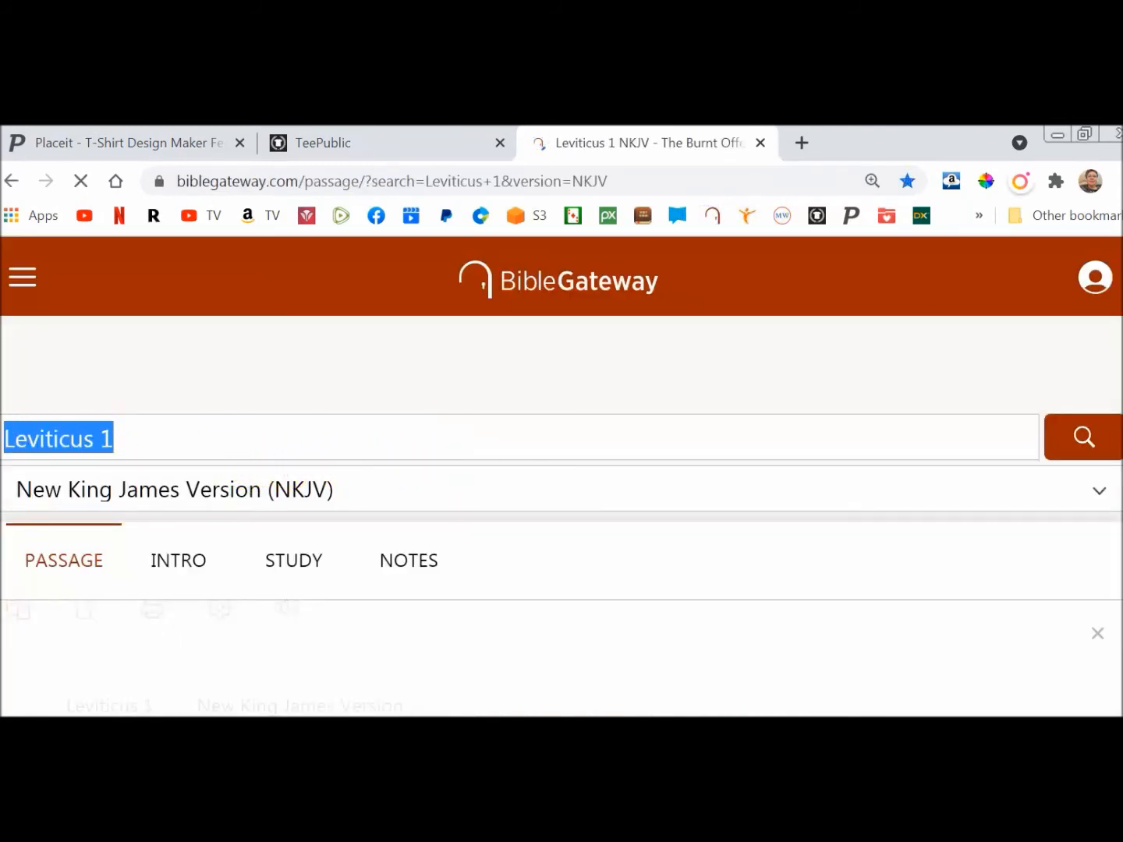
{"action": "type", "text": "phil"}
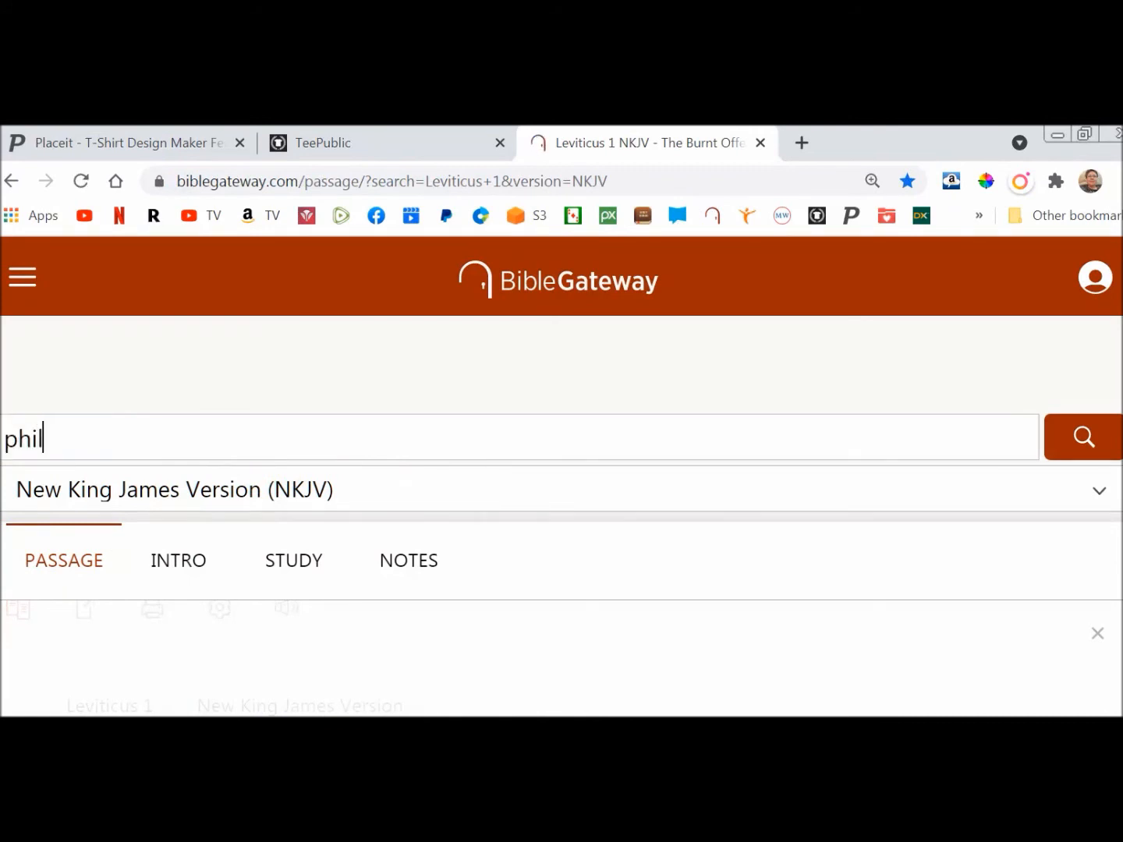
{"action": "left_click", "coordinate": [48, 504]}
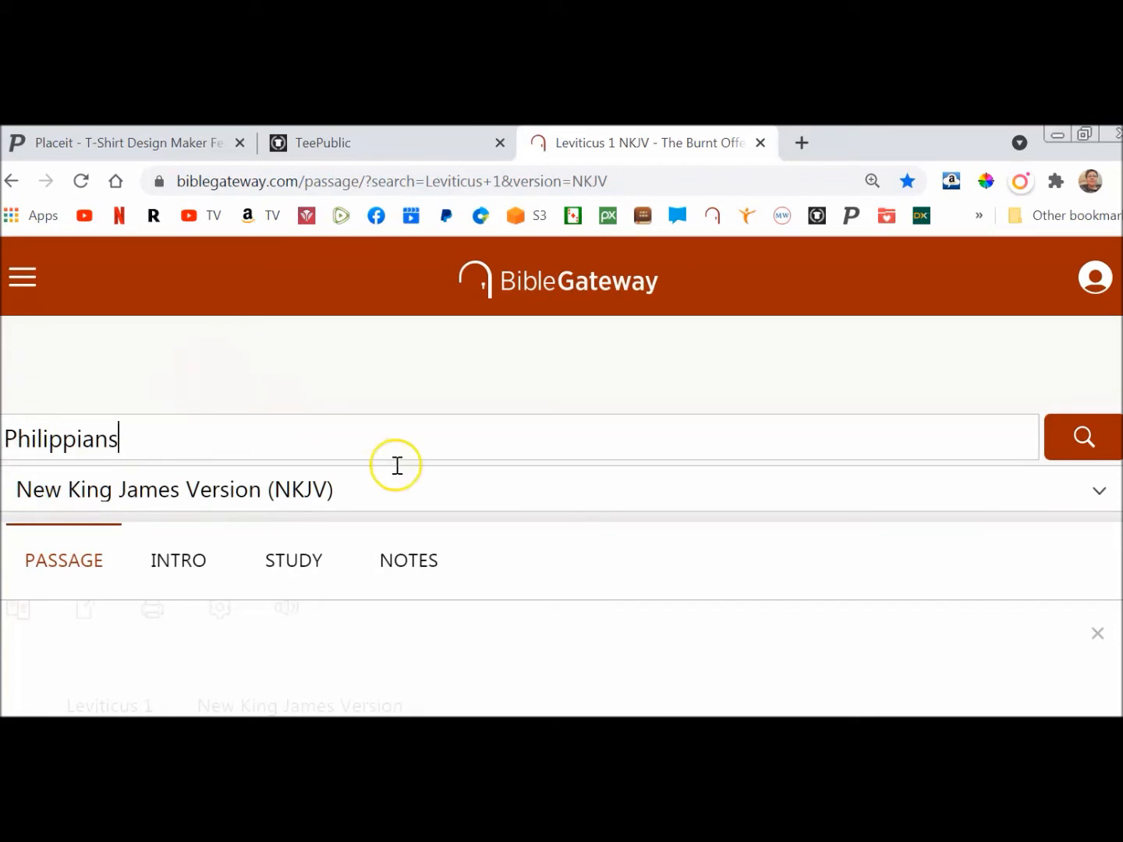
{"action": "key", "text": "ctrl+w"}
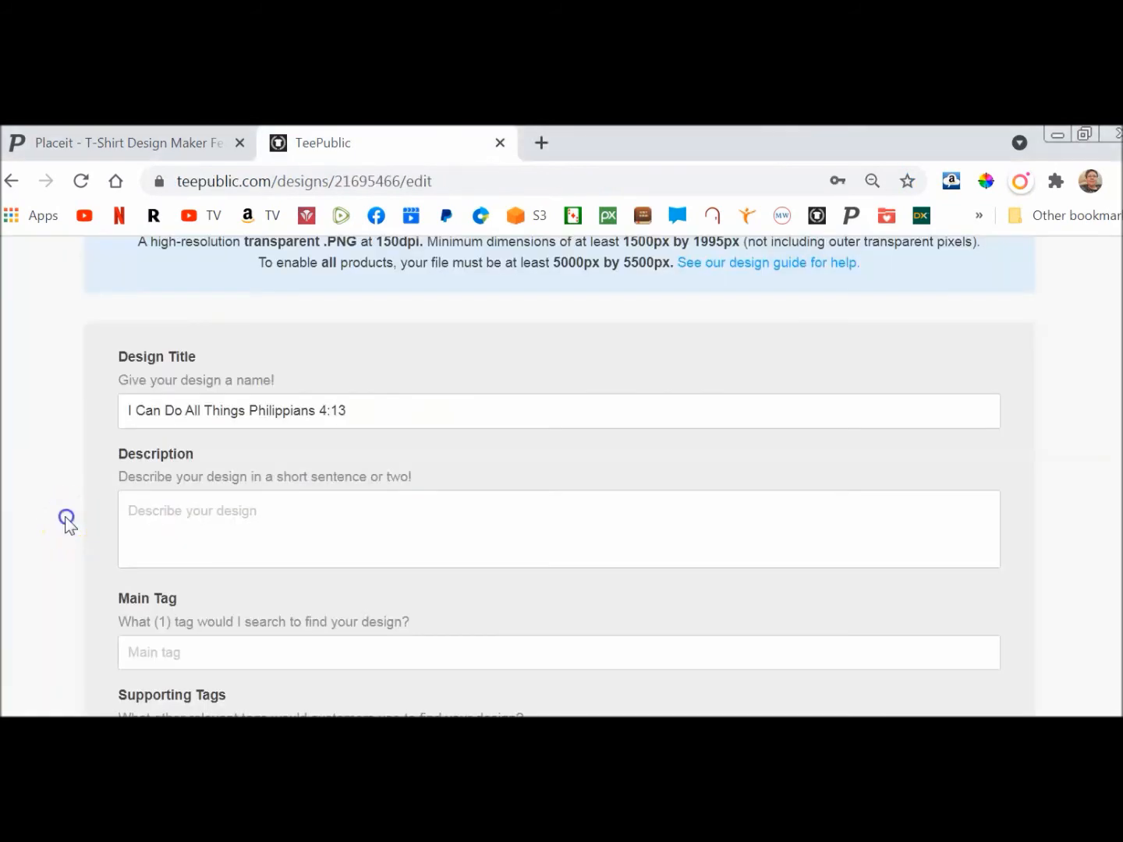
Step: Remove the current artwork and replace it with the version whose verse reference reads "Philipians 4:13"
{"action": "scroll", "coordinate": [65, 519], "scroll_direction": "up", "scroll_amount": 5}
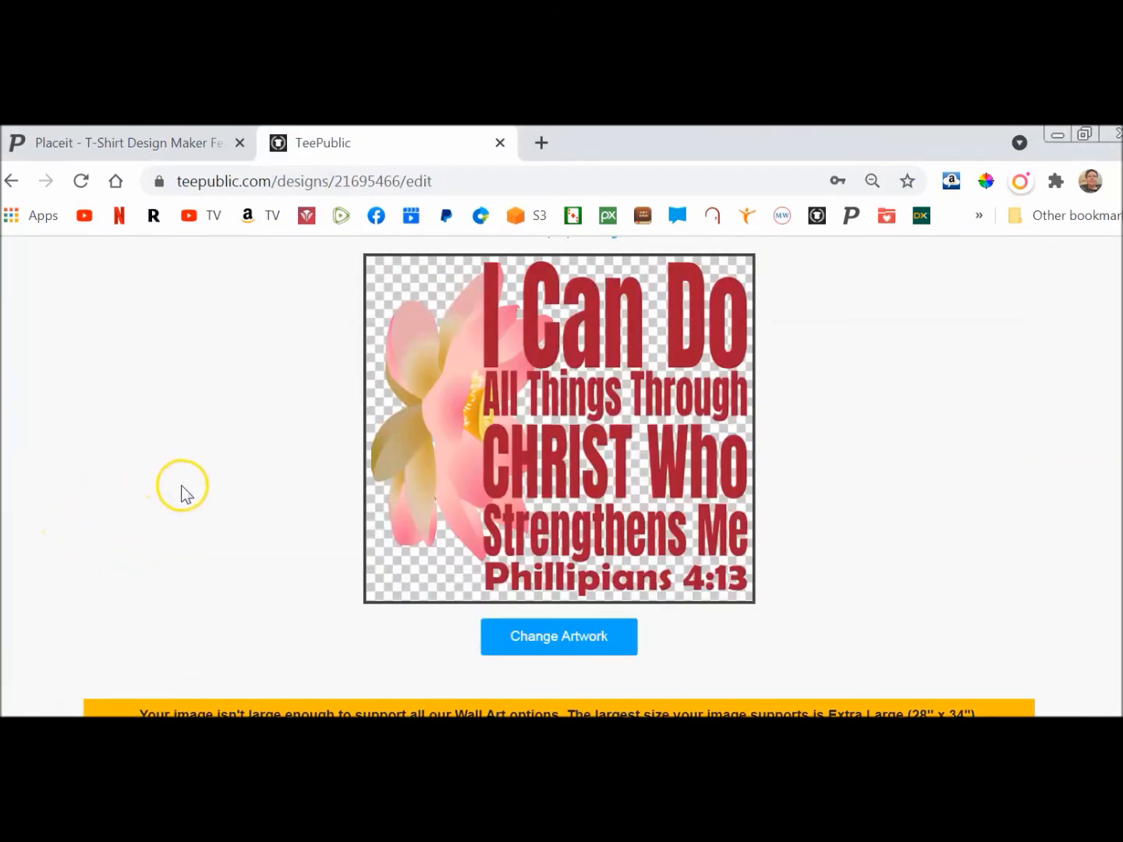
{"action": "scroll", "coordinate": [185, 490], "scroll_direction": "down", "scroll_amount": 2}
{"action": "left_click", "coordinate": [583, 530]}
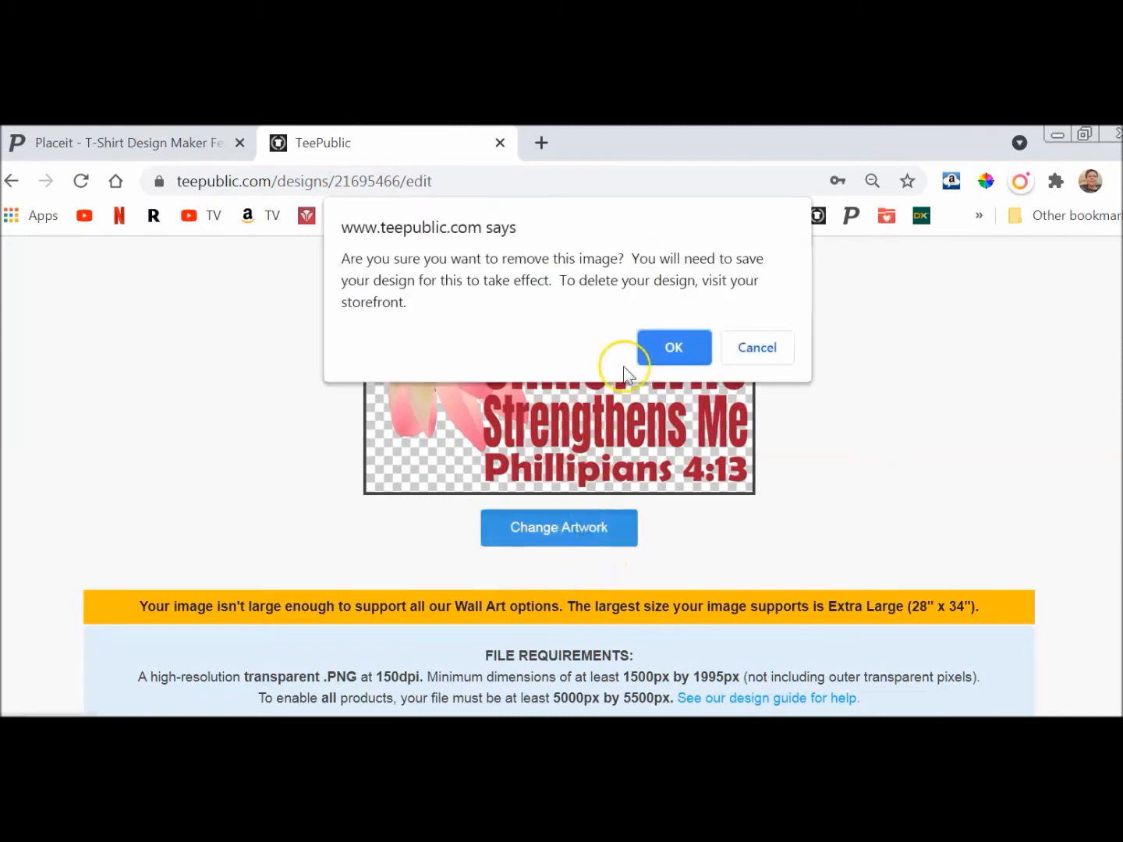
{"action": "left_click", "coordinate": [653, 344]}
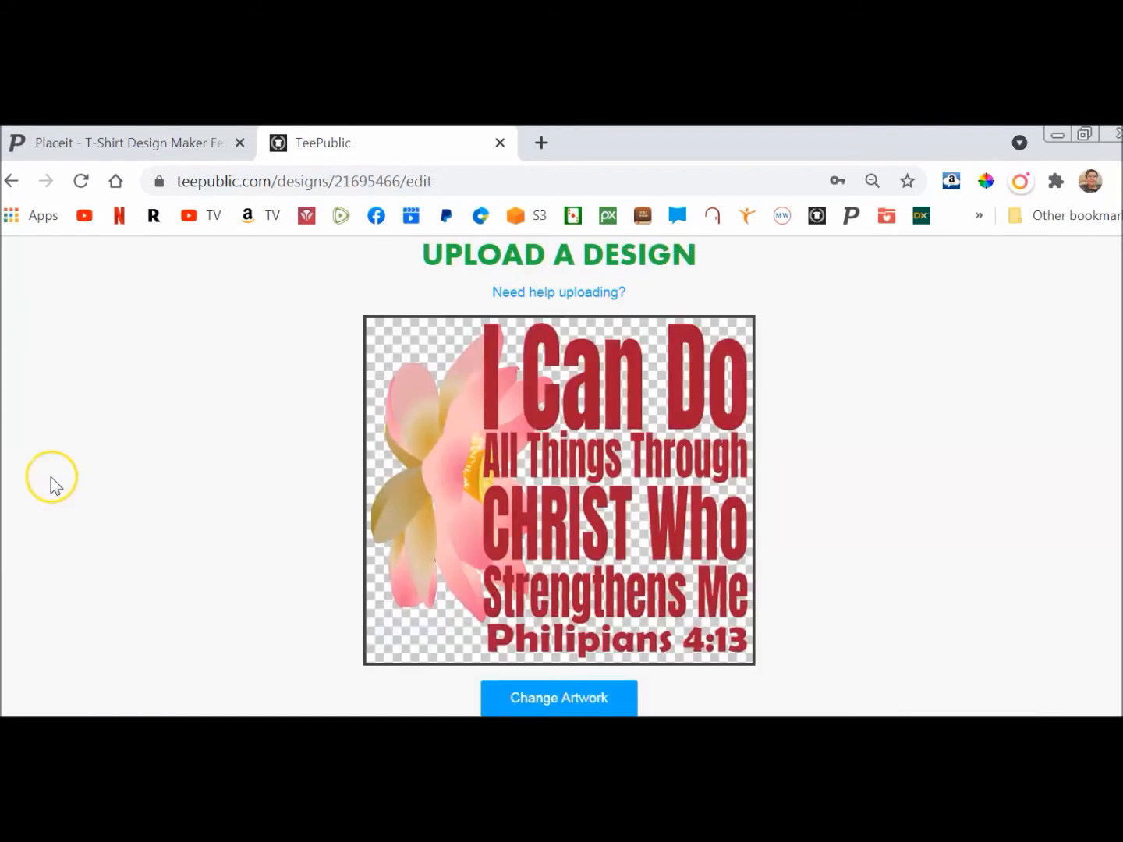
Step: Enter the description "I Can Do All Things Through Christ Who Strengthens Me. Philippians 4:13", copying the verse reference from the title
{"action": "scroll", "coordinate": [51, 477], "scroll_direction": "down", "scroll_amount": 8}
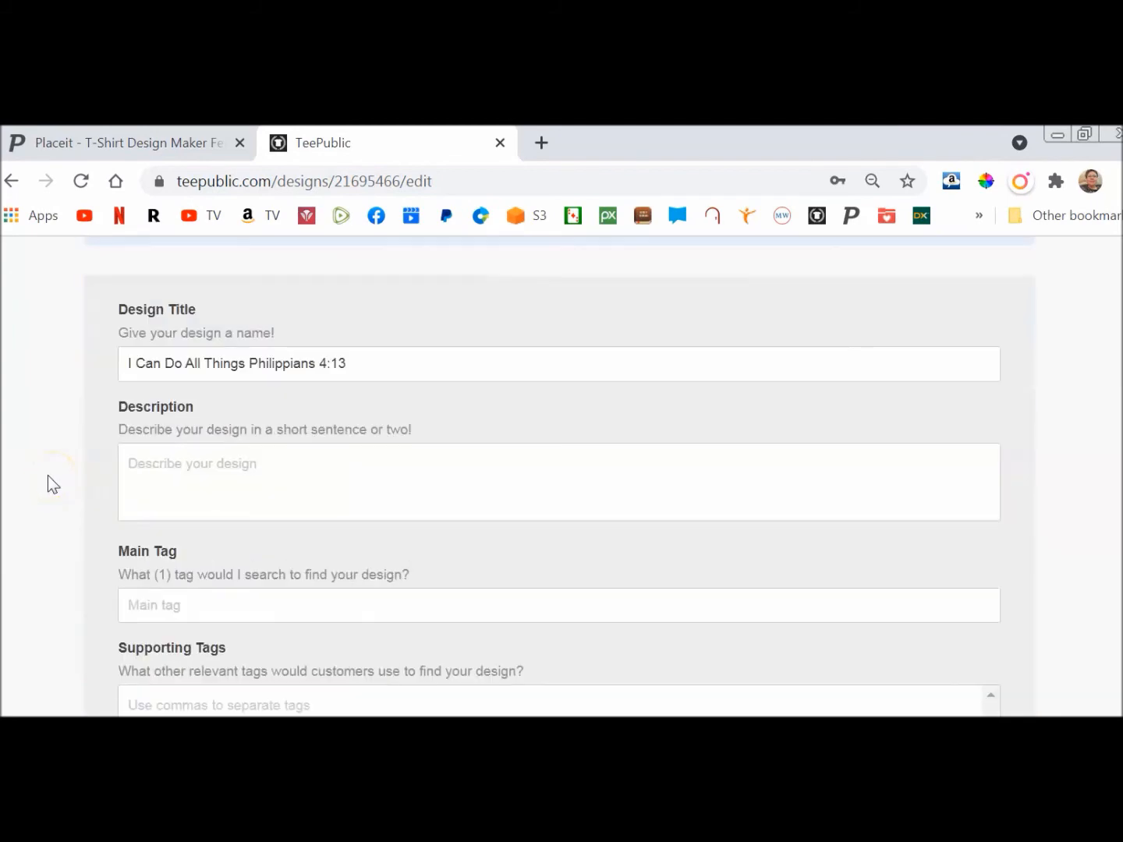
{"action": "type", "text": "I Can Do All Thn"}
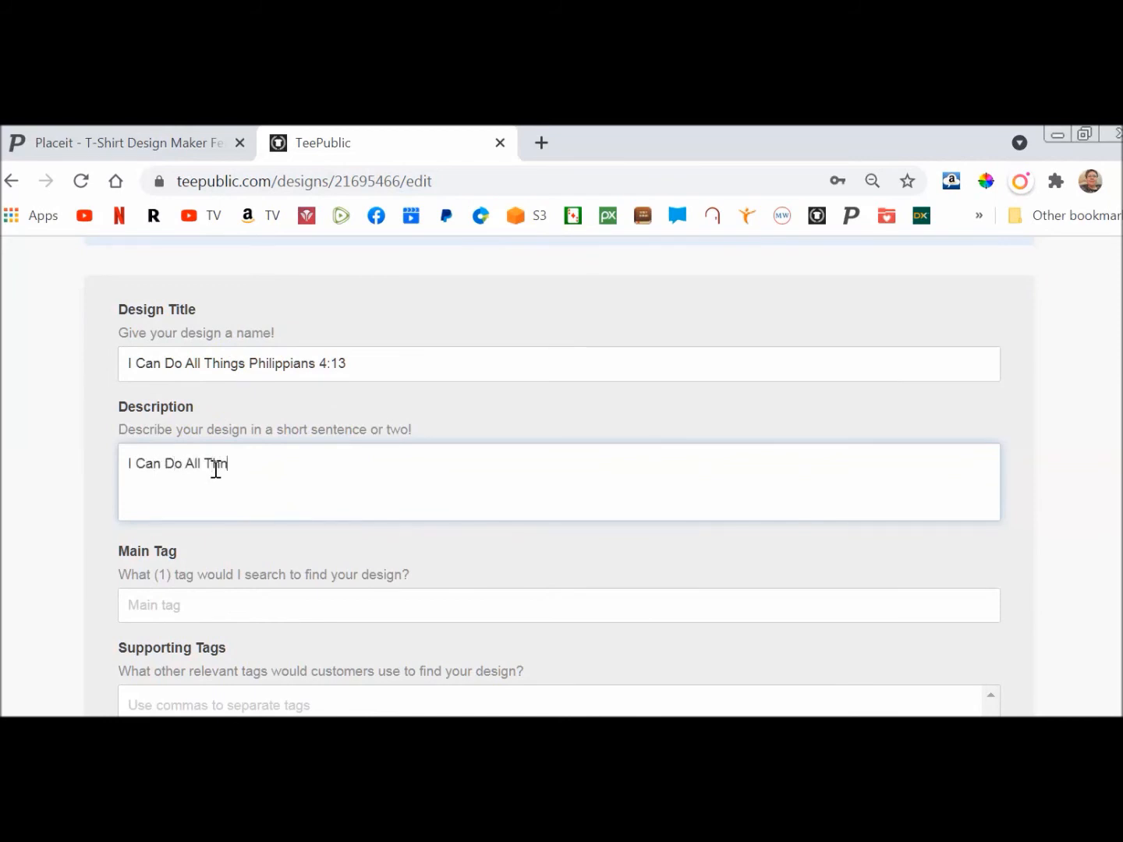
{"action": "key", "text": "BackSpace"}
{"action": "left_click", "coordinate": [322, 479]}
{"action": "key", "text": "BackSpace"}
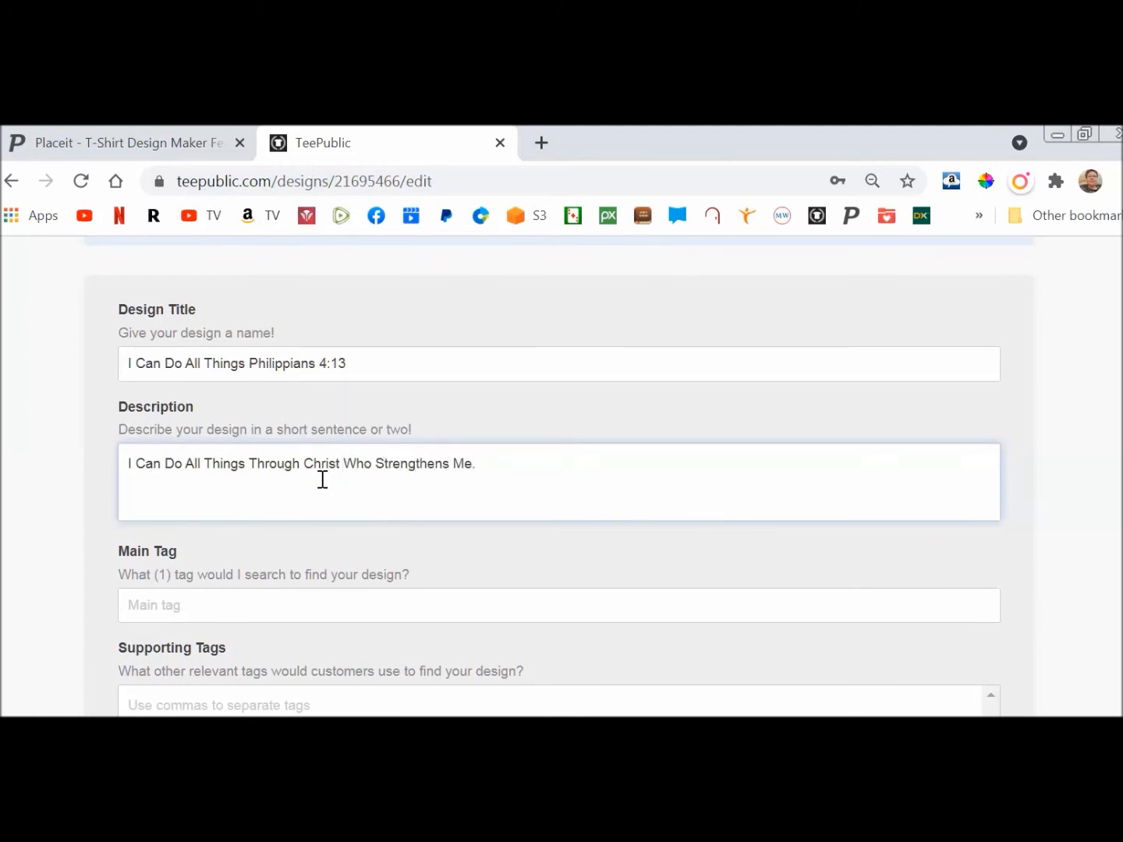
{"action": "left_click_drag", "start_coordinate": [249, 365], "coordinate": [398, 366]}
{"action": "key", "text": "ctrl+c"}
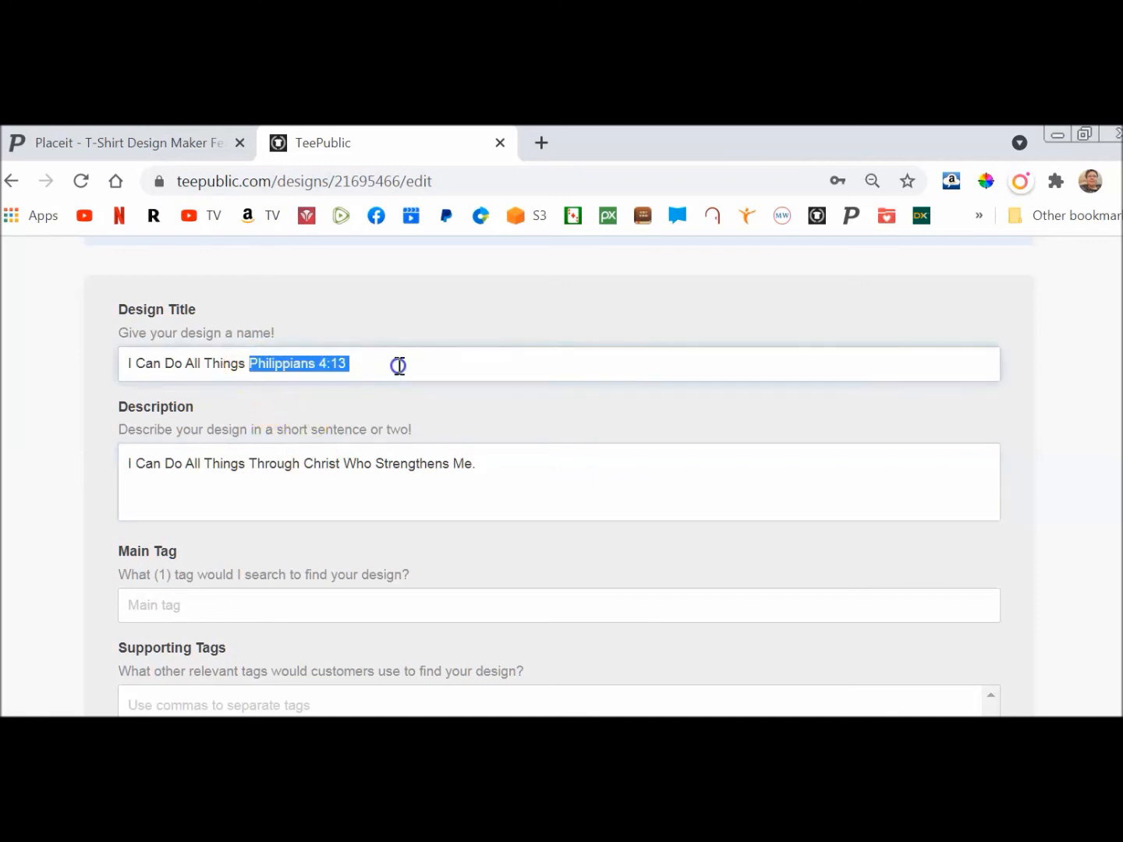
{"action": "left_click", "coordinate": [507, 468]}
{"action": "key", "text": "ctrl+v"}
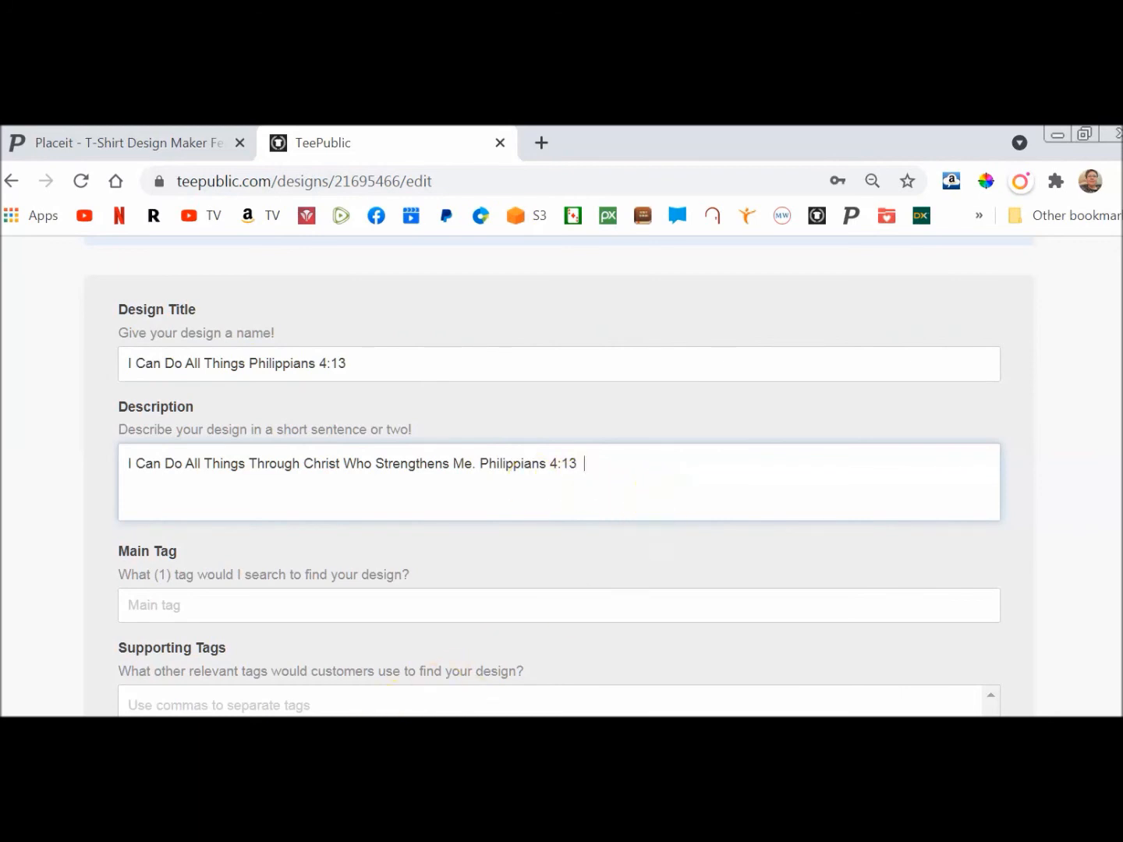
Step: Append the standard "Christian design for almost any light color shirt..." text from the Standard TeePublic Description.txt Notepad file to the description
{"action": "key", "text": "alt+Tab"}
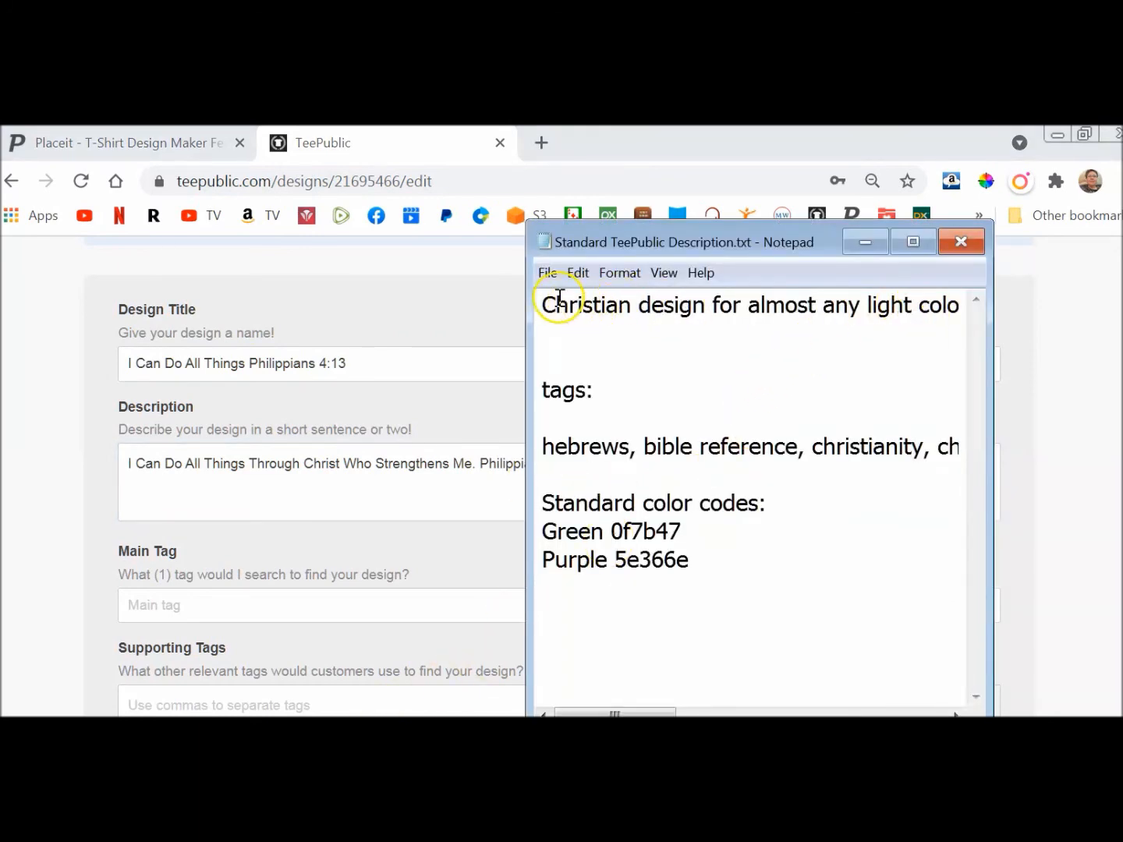
{"action": "left_click_drag", "start_coordinate": [537, 301], "coordinate": [541, 321]}
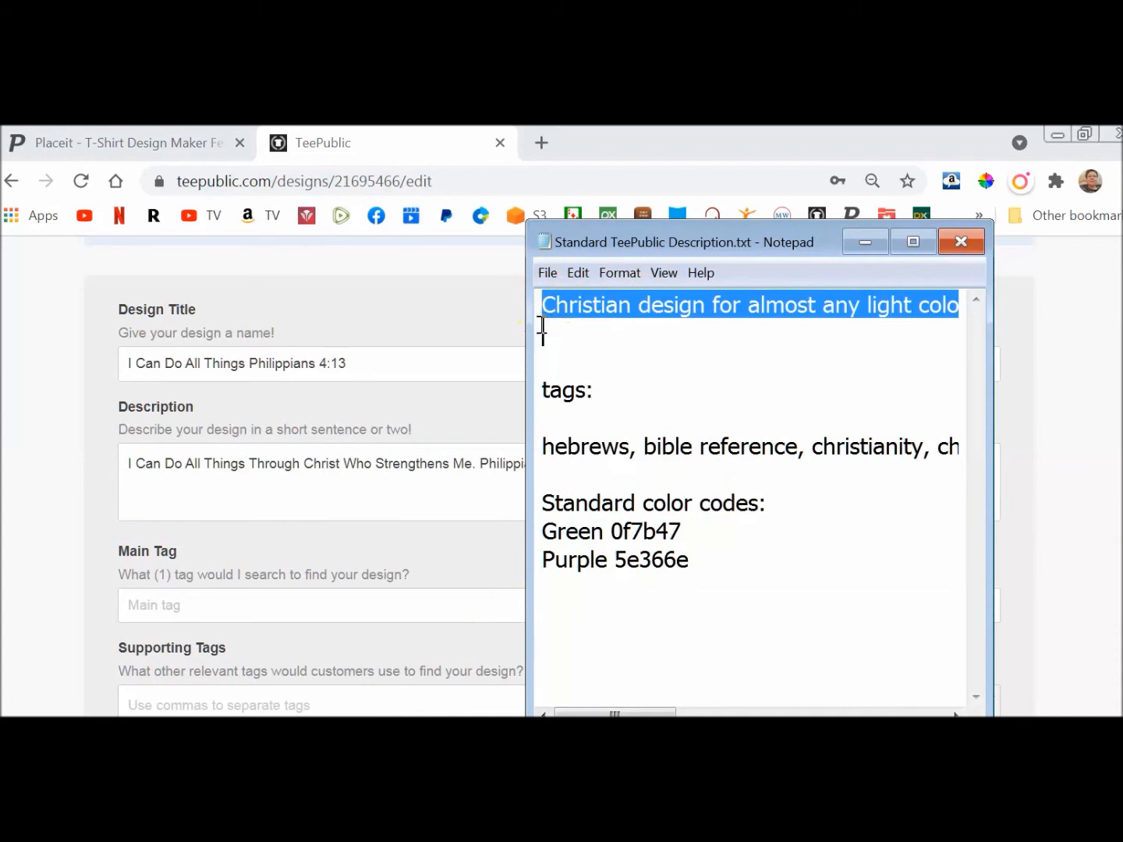
{"action": "left_click", "coordinate": [460, 468]}
{"action": "left_click", "coordinate": [643, 468]}
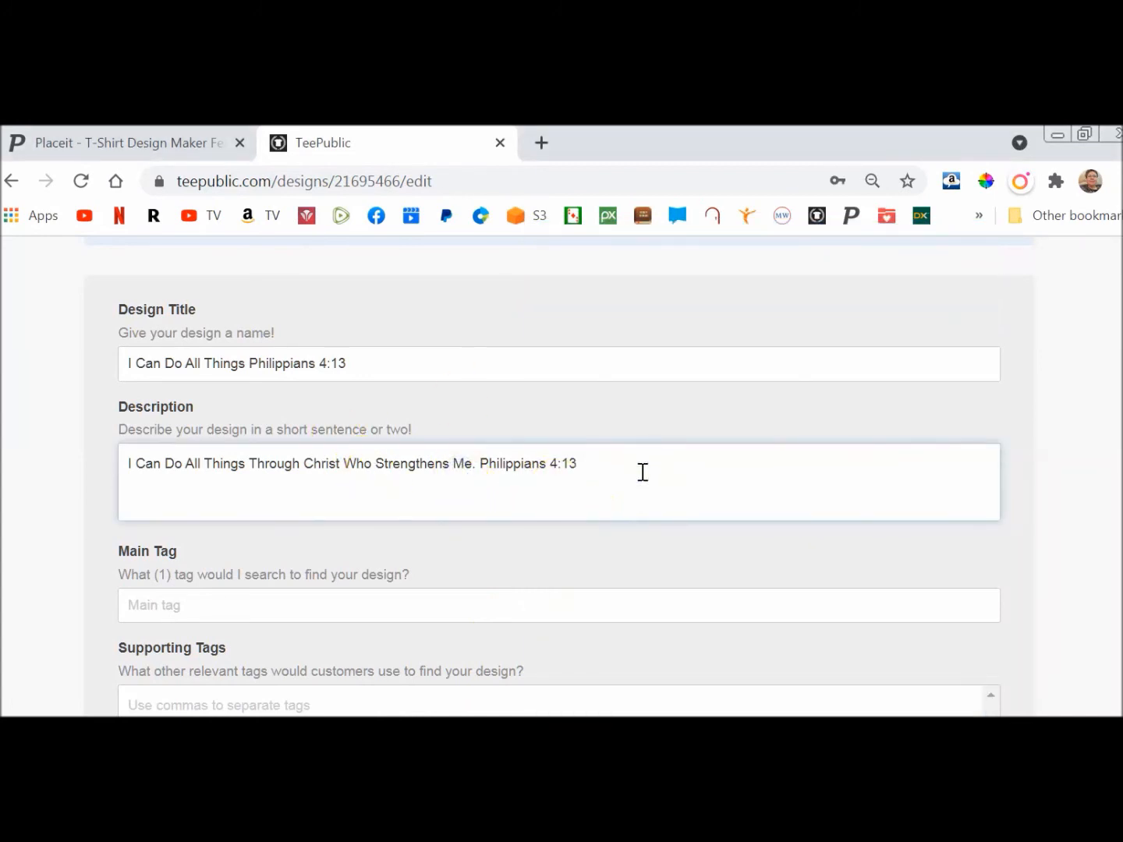
{"action": "type", "text": "Christian design for almost any light color shirt. Great for every day or a gift idea for your Christian friends, family or co-workers."}
{"action": "left_click", "coordinate": [647, 475]}
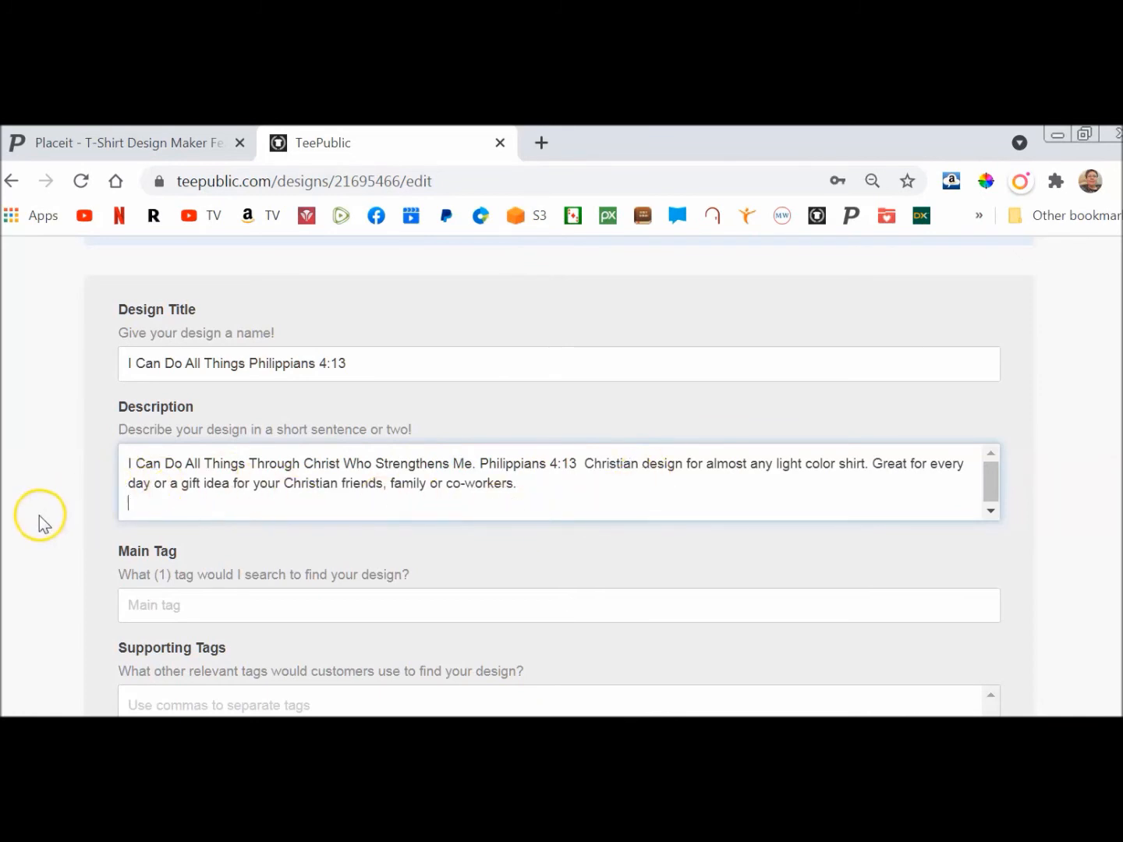
Step: Set the main tag to the suggested "i can do all things through christ"
{"action": "left_click", "coordinate": [177, 604]}
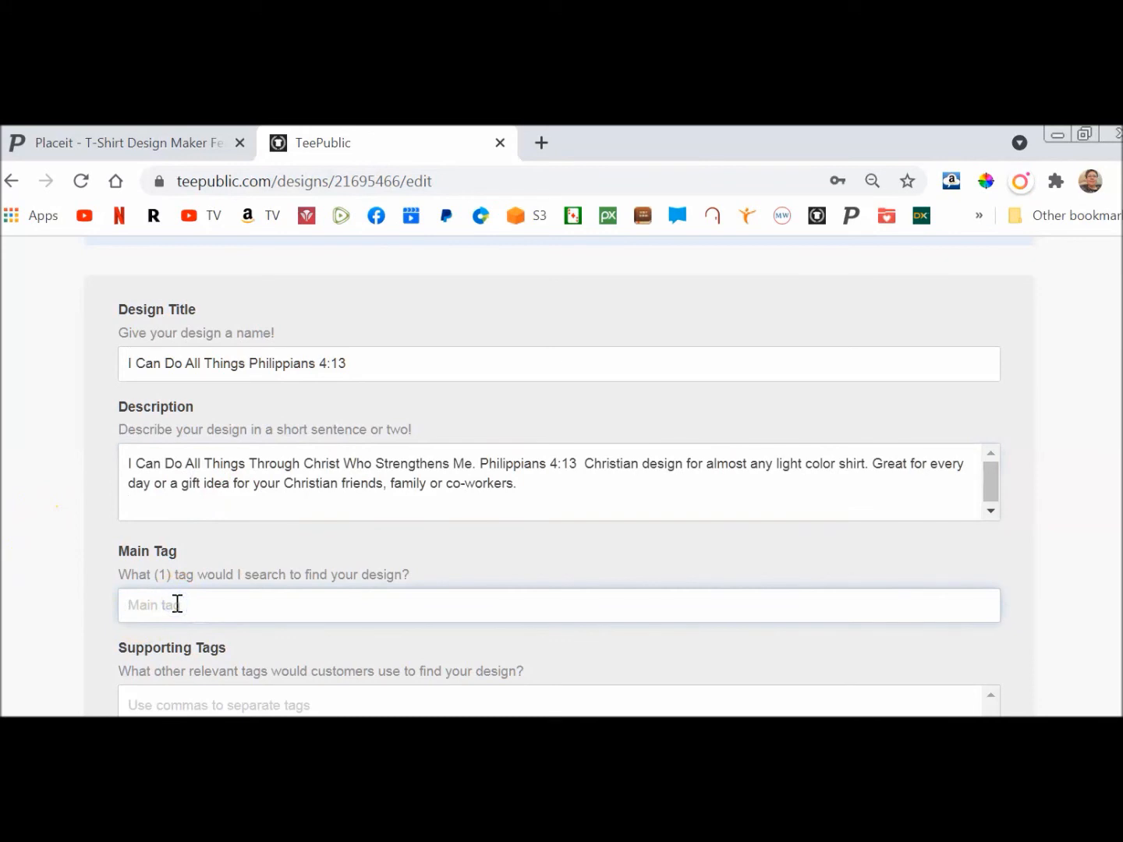
{"action": "type", "text": "I can do all things"}
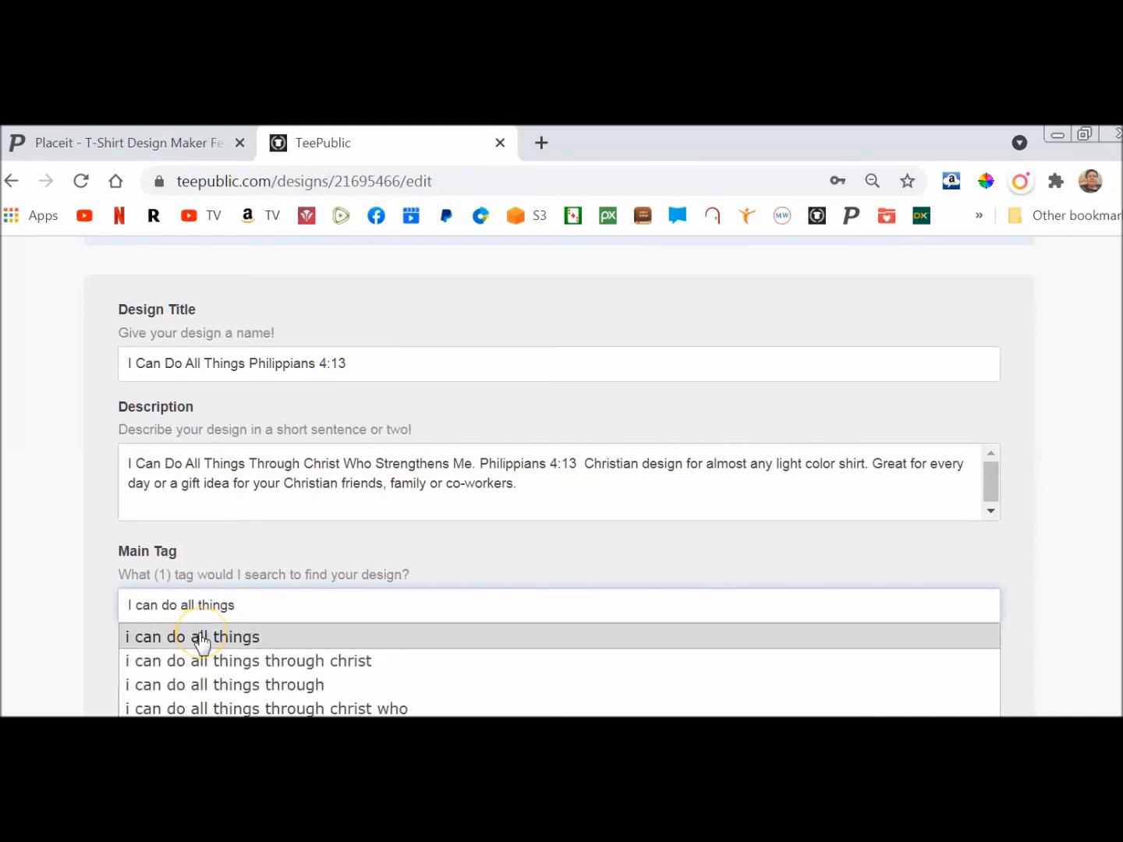
{"action": "left_click", "coordinate": [201, 660]}
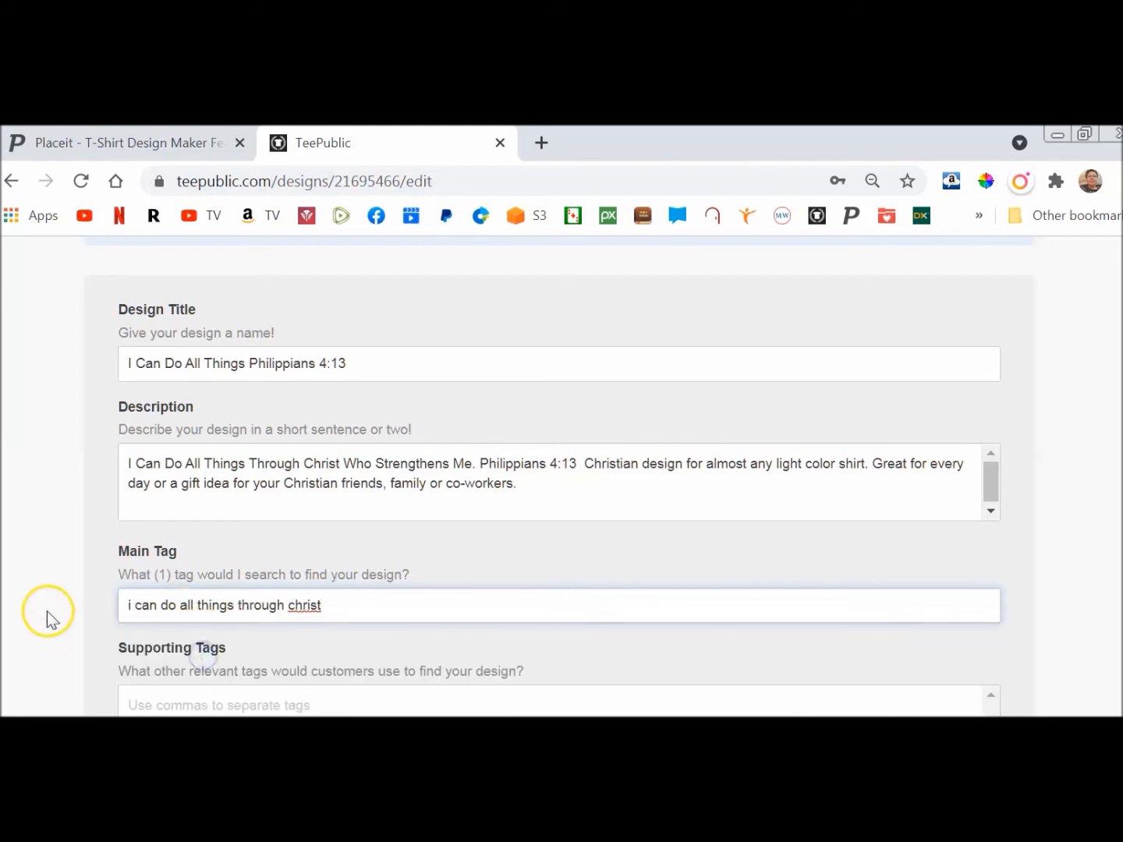
Step: Switch to the Notepad file and replace the tag "hebrews" with "Philipians413, Philipiansm" at the start of the tags line
{"action": "scroll", "coordinate": [18, 601], "scroll_direction": "down", "scroll_amount": 3}
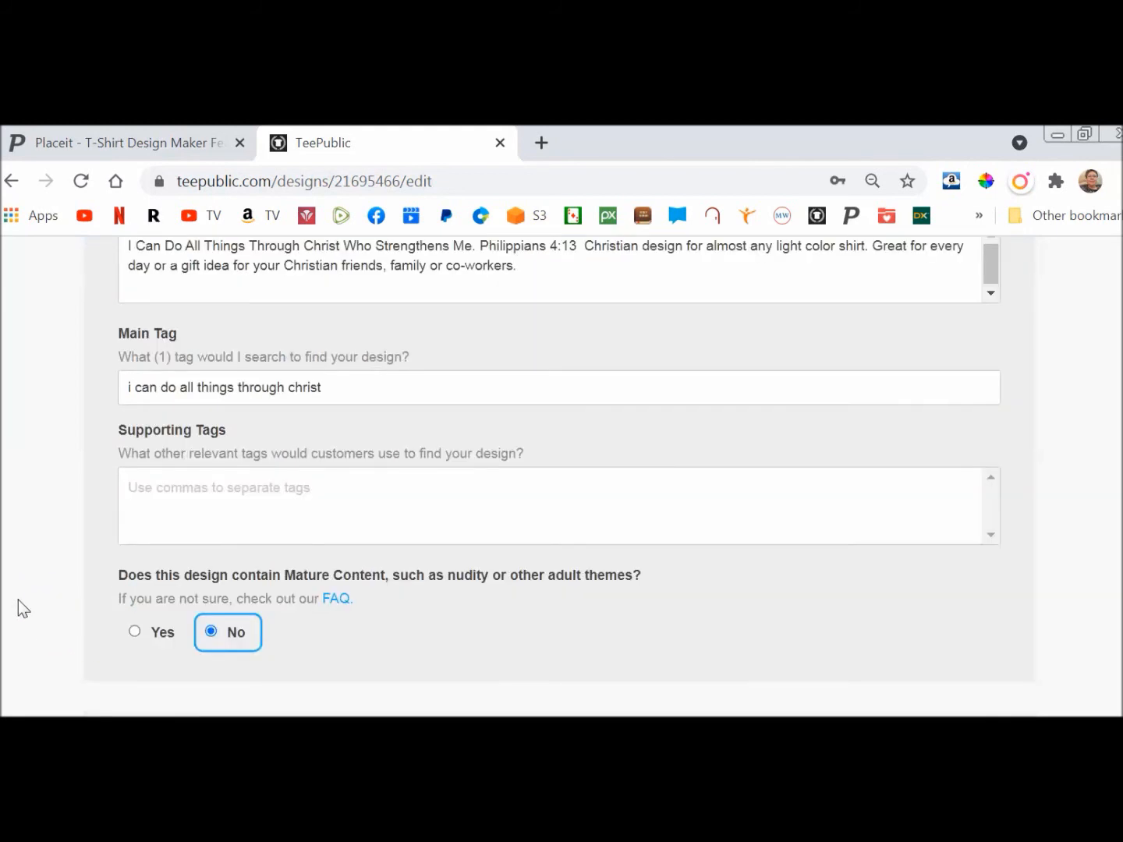
{"action": "key", "text": "alt+Tab"}
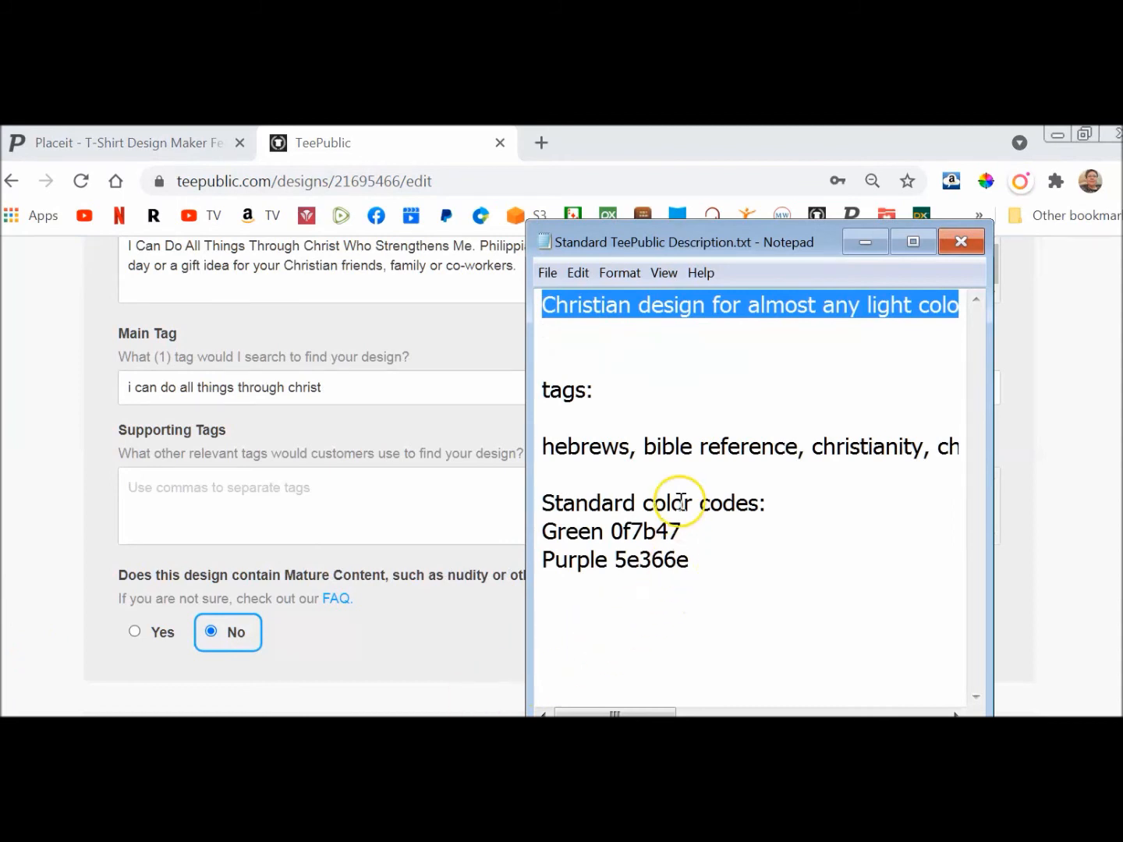
{"action": "left_click", "coordinate": [581, 446]}
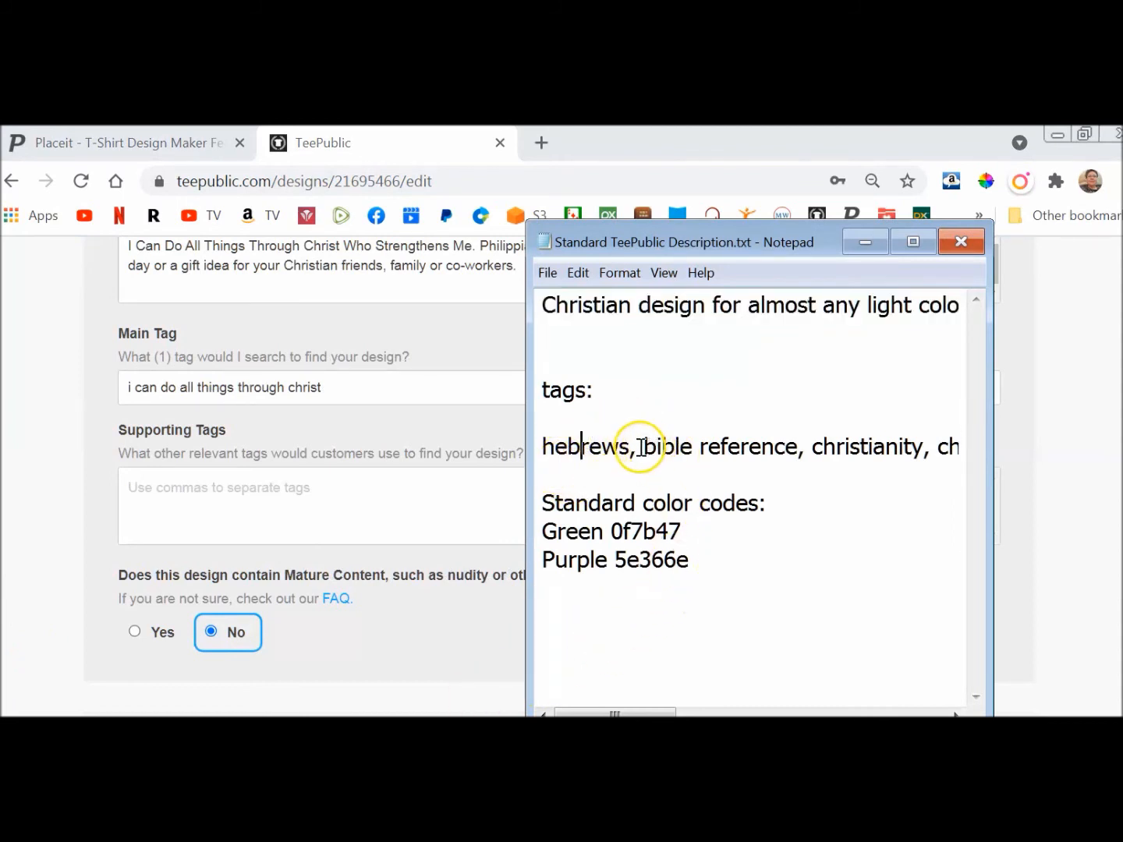
{"action": "left_click_drag", "start_coordinate": [631, 445], "coordinate": [539, 446]}
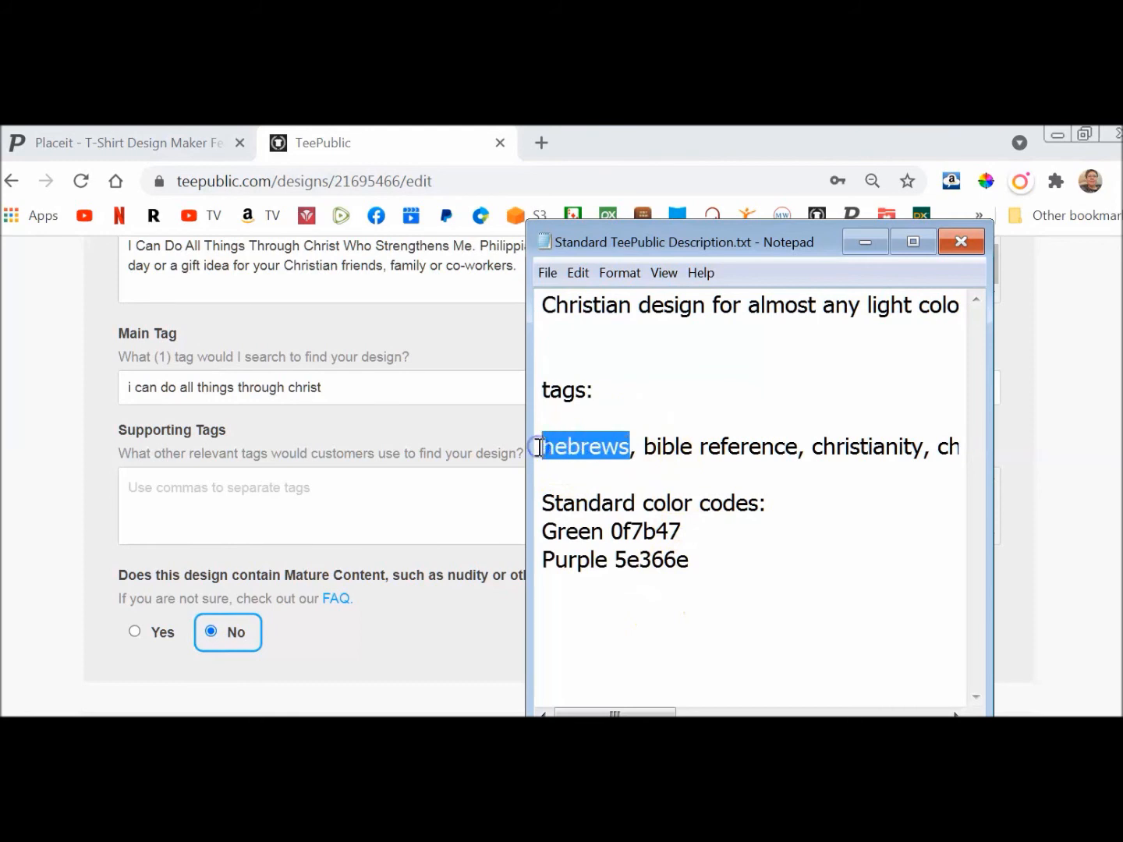
{"action": "type", "text": "Philipi"}
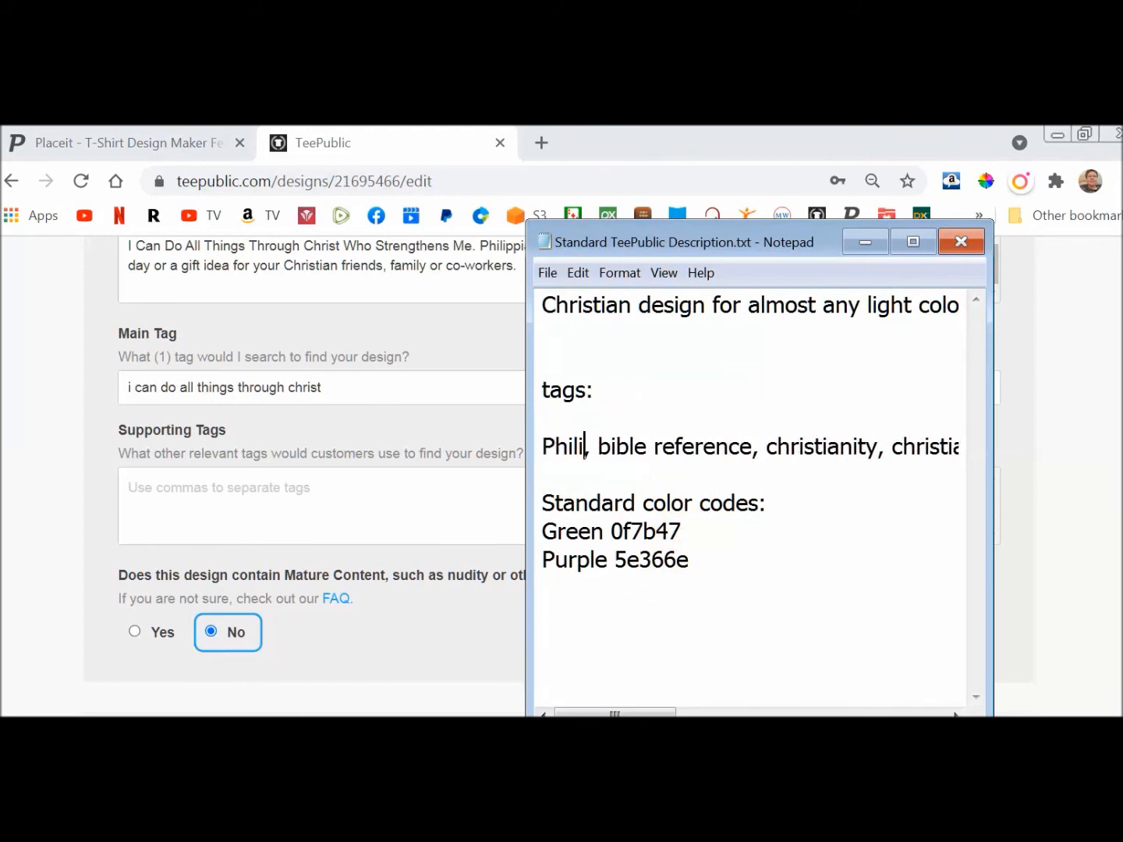
{"action": "type", "text": "ans"}
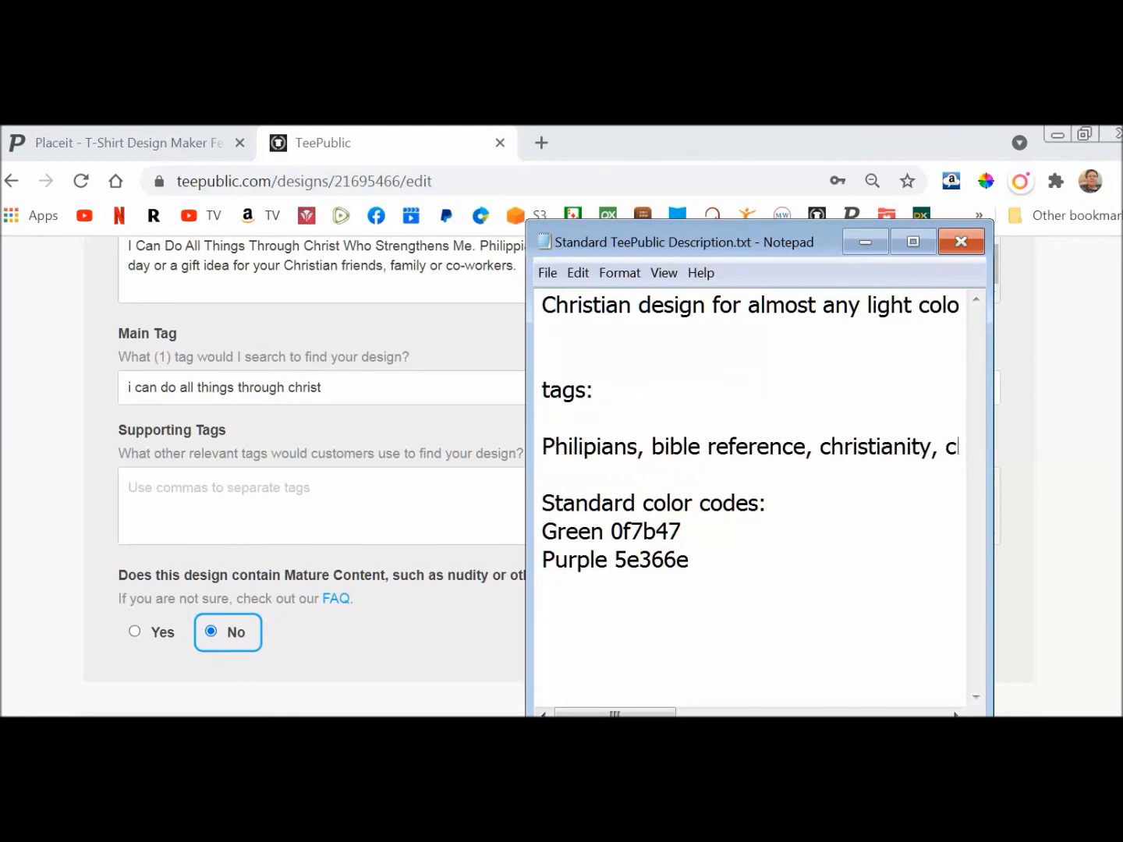
{"action": "type", "text": "413, "}
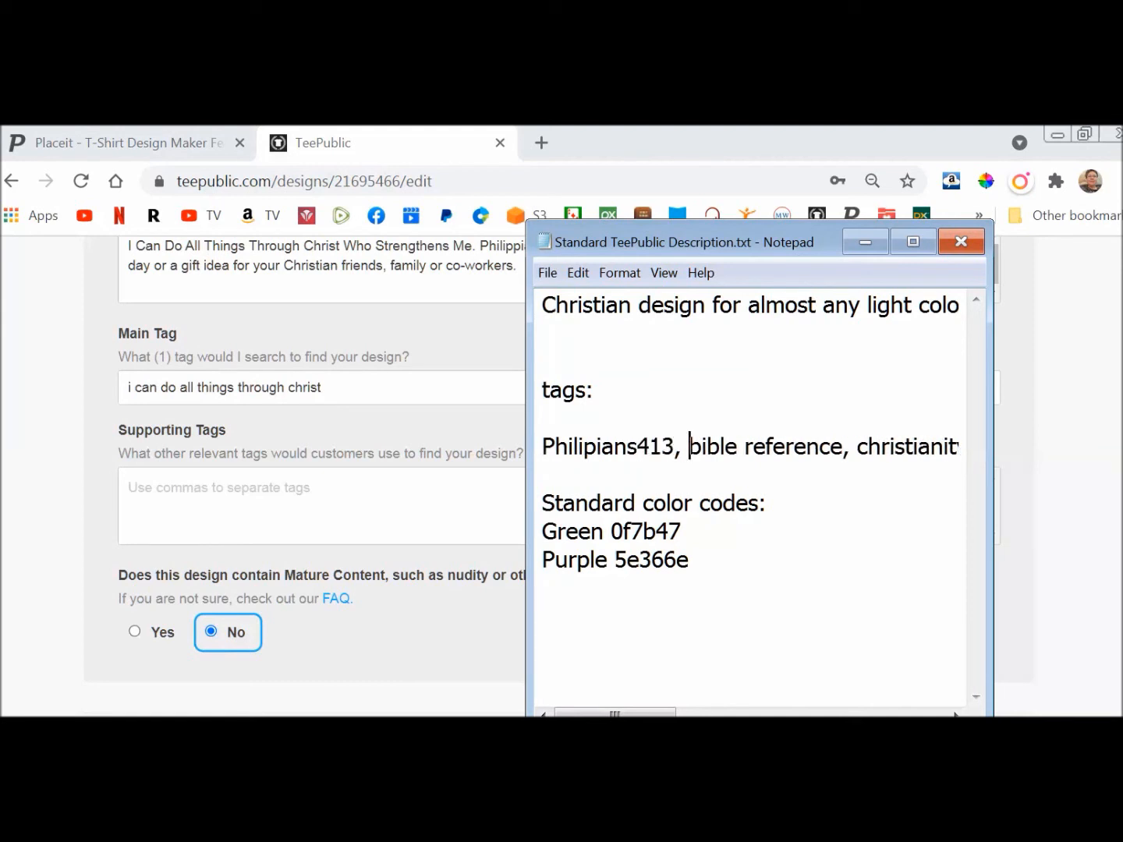
{"action": "type", "text": "Philipi"}
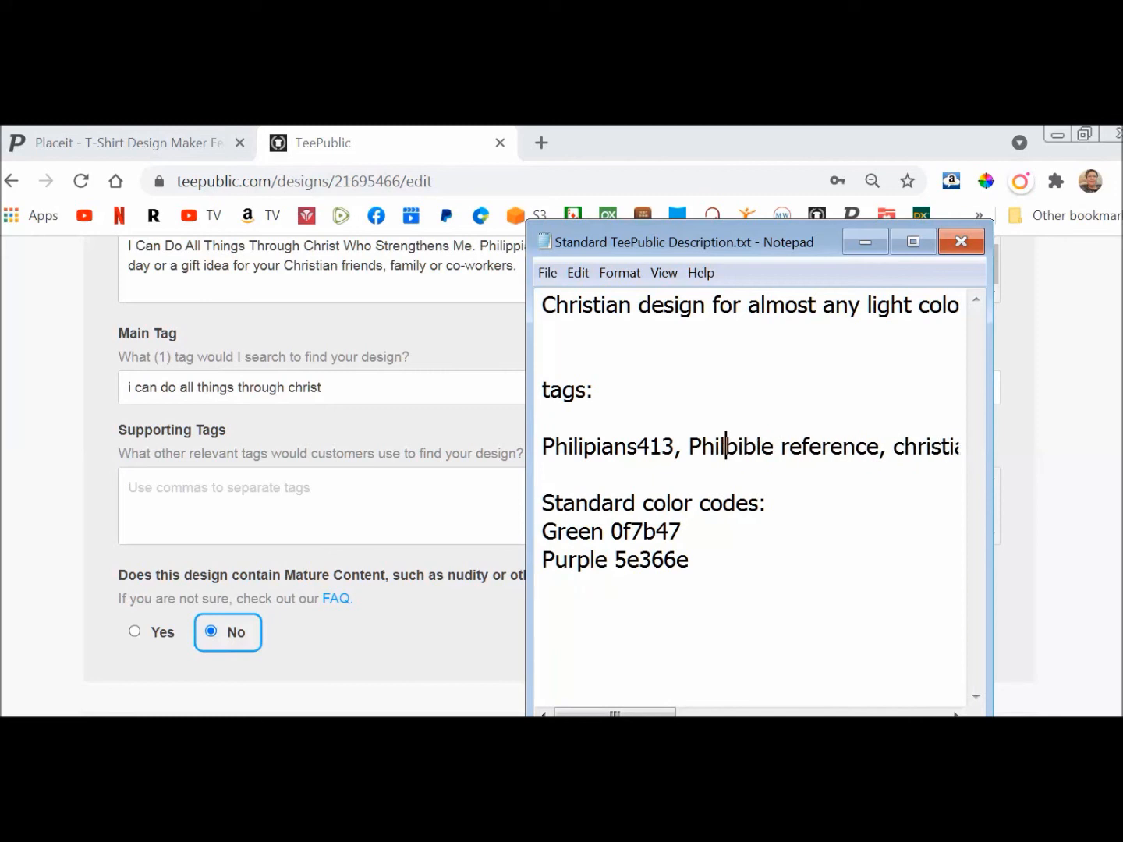
{"action": "type", "text": "ansm"}
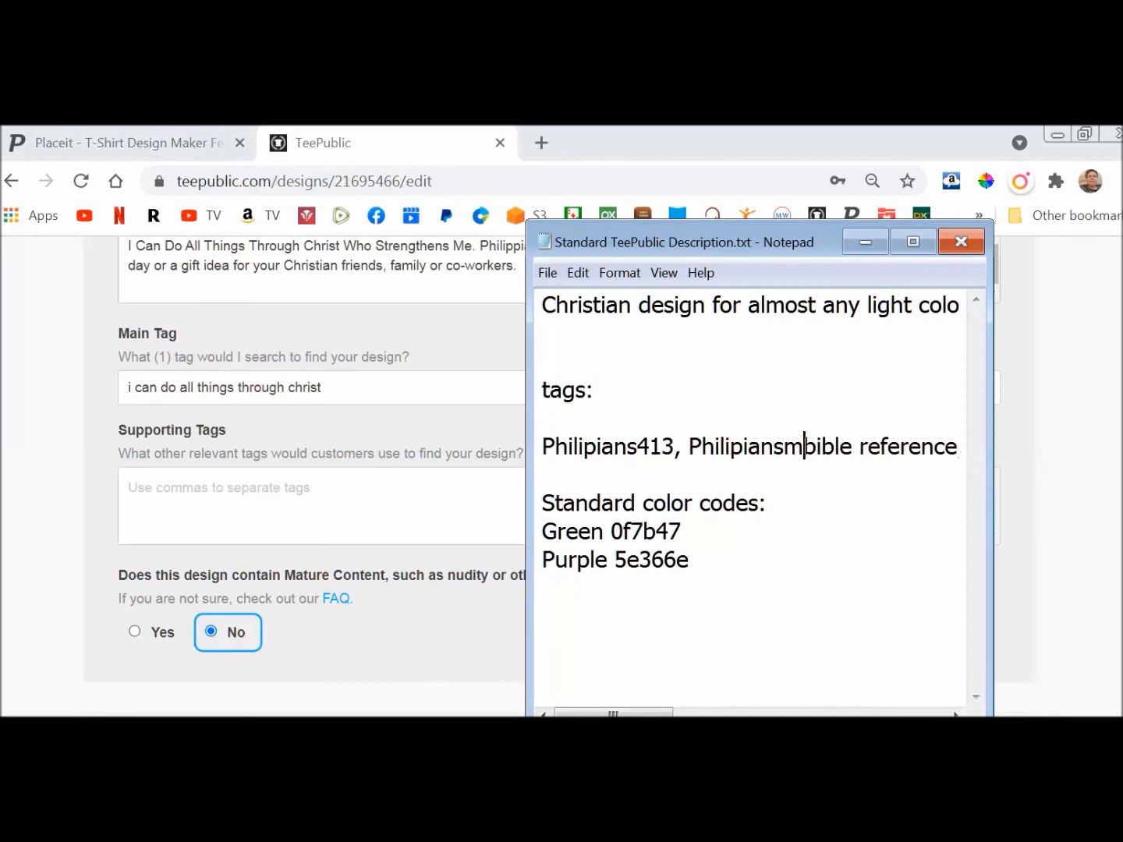
{"action": "key", "text": "BackSpace"}
{"action": "type", "text": ","}
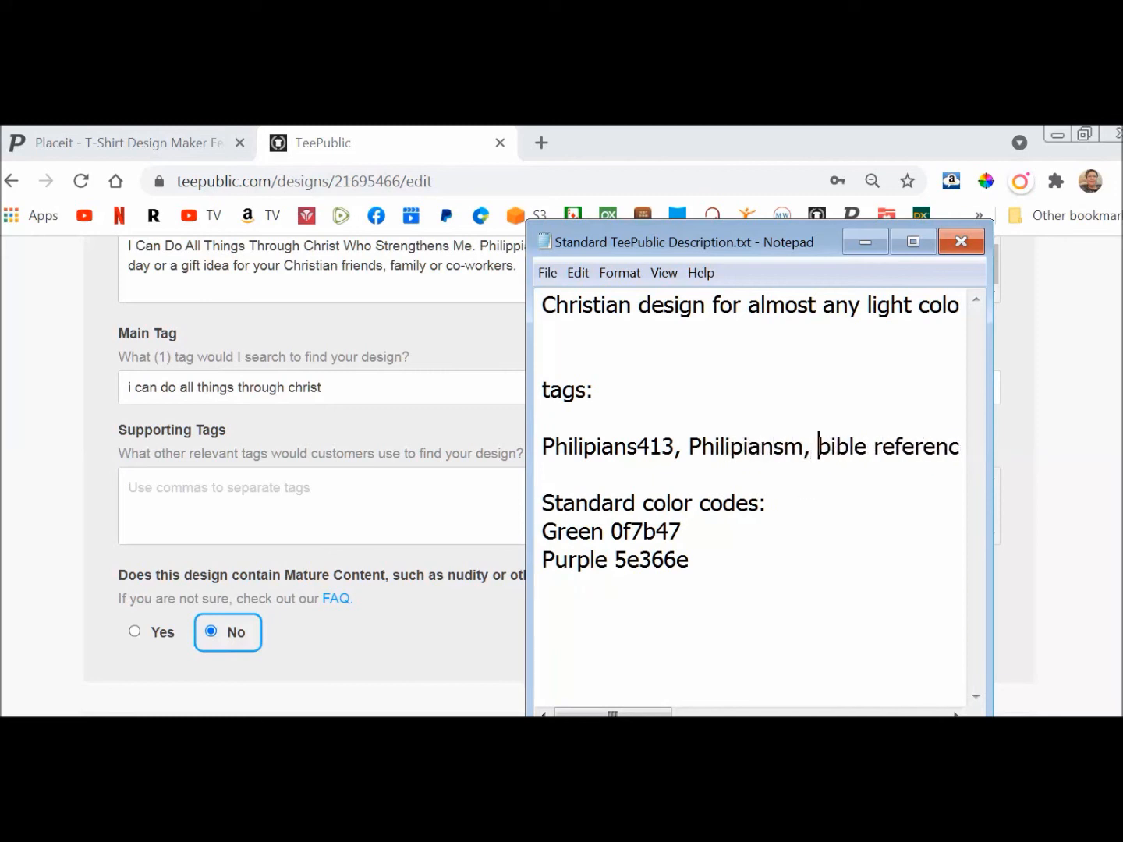
Step: Copy the whole tags line from the Notepad file into Supporting Tags and add the suggested tag "i can do all things"
{"action": "key", "text": "End"}
{"action": "key", "text": "shift+Home"}
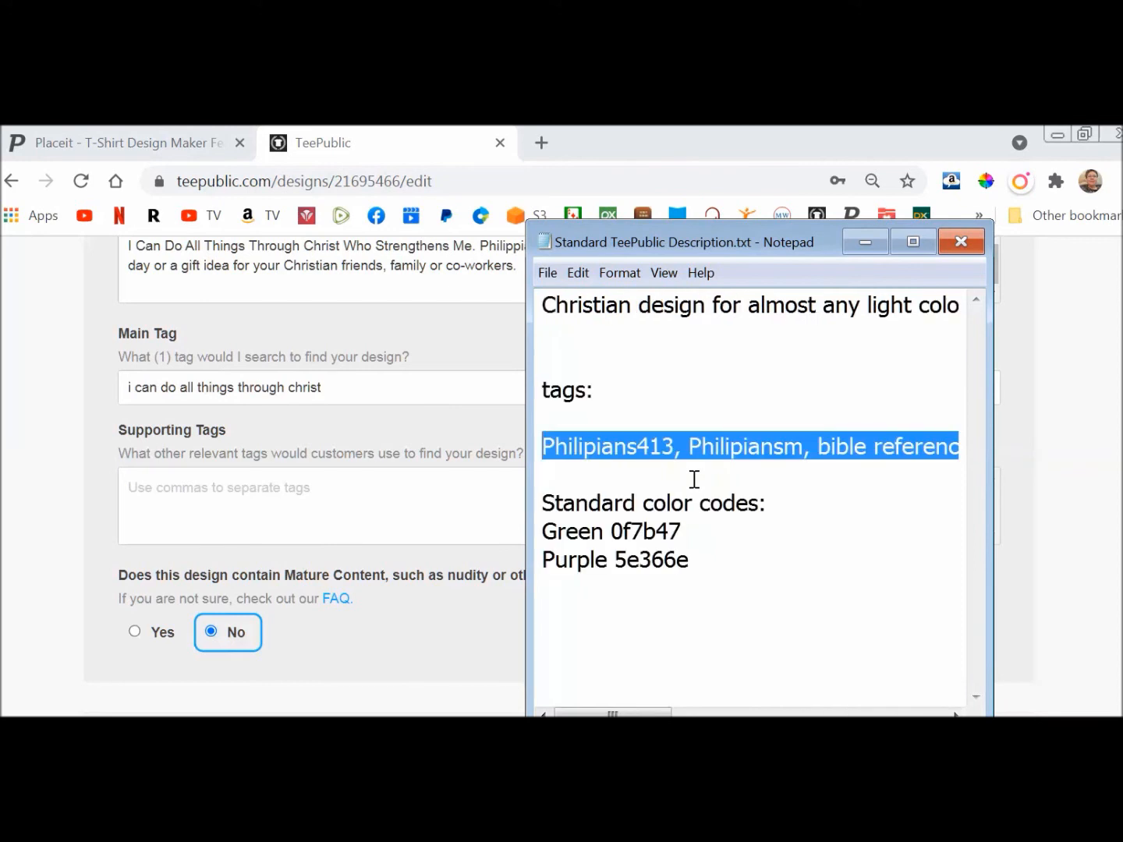
{"action": "left_click", "coordinate": [153, 484]}
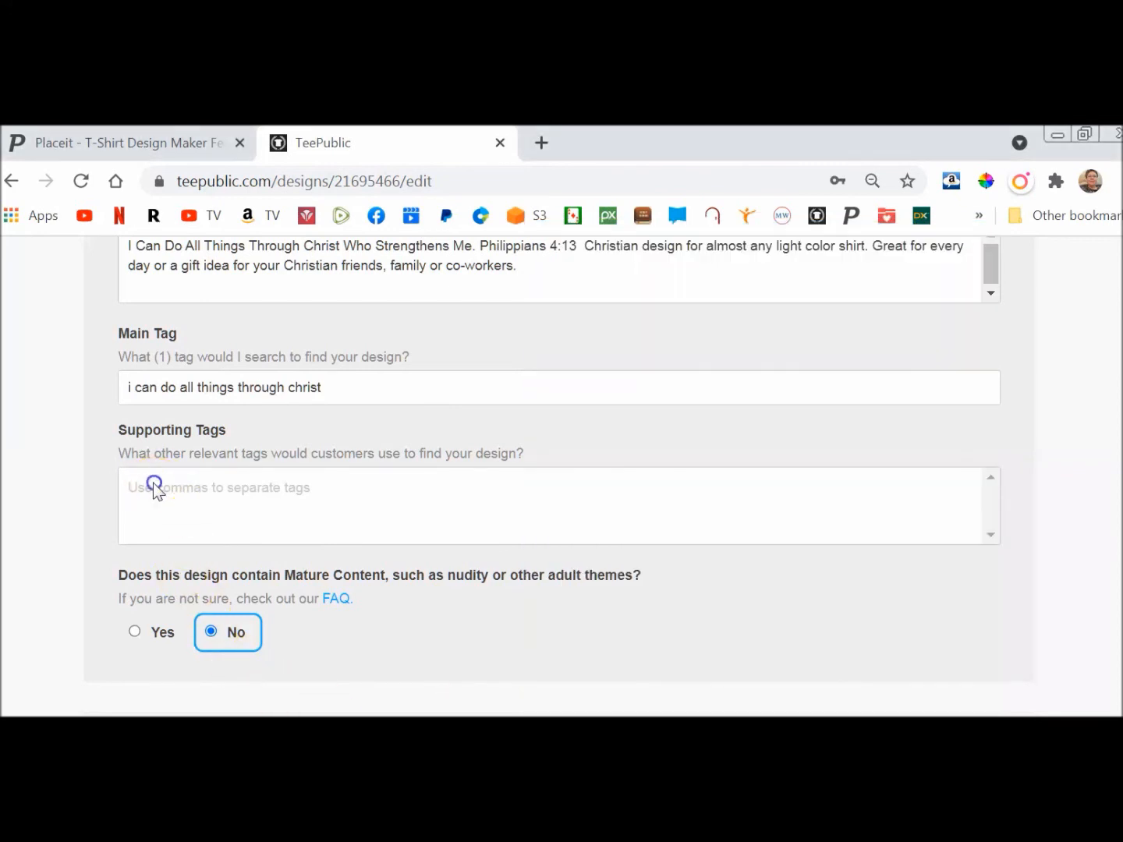
{"action": "type", "text": "Philipians413, Philipiansm, bible reference, christianity, christian humor, faith, god, jesus, chris"}
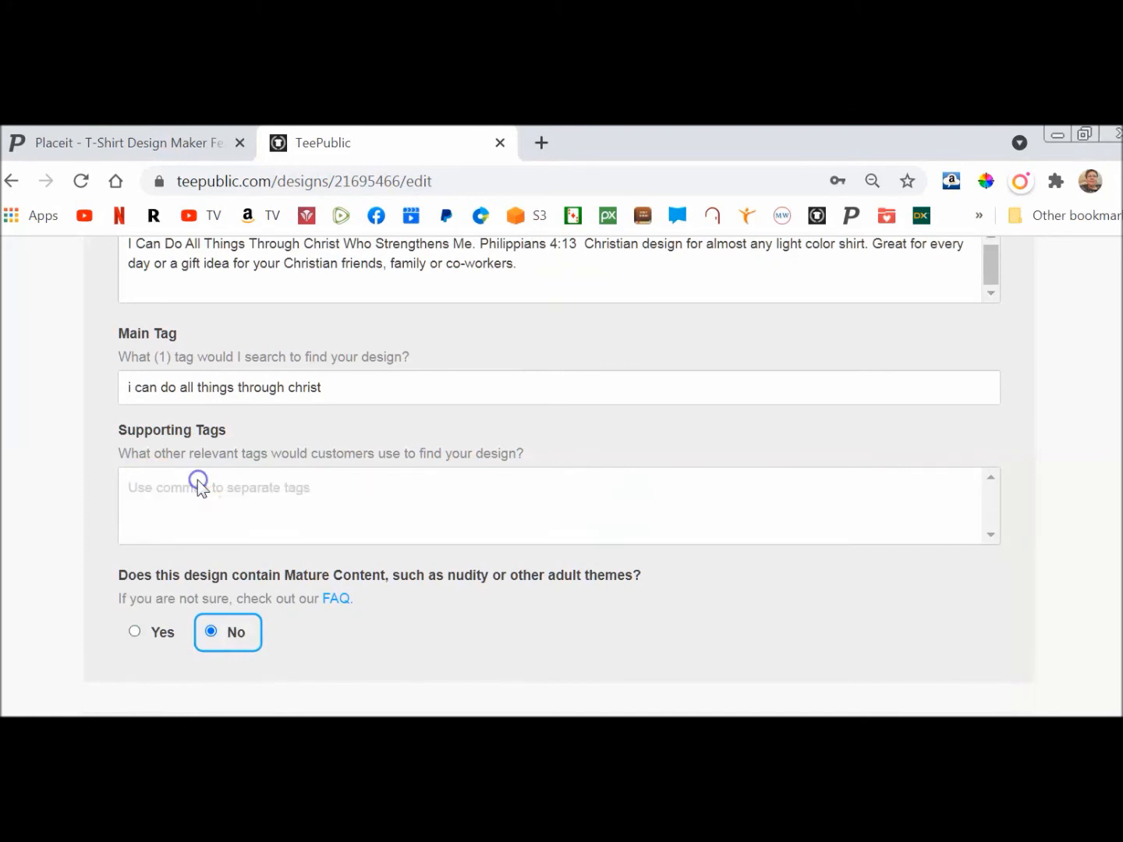
{"action": "left_click", "coordinate": [198, 483]}
{"action": "type", "text": "Philipians413, Philipians, bible reference, christianity, christian humor, faith, god, jesus, christ"}
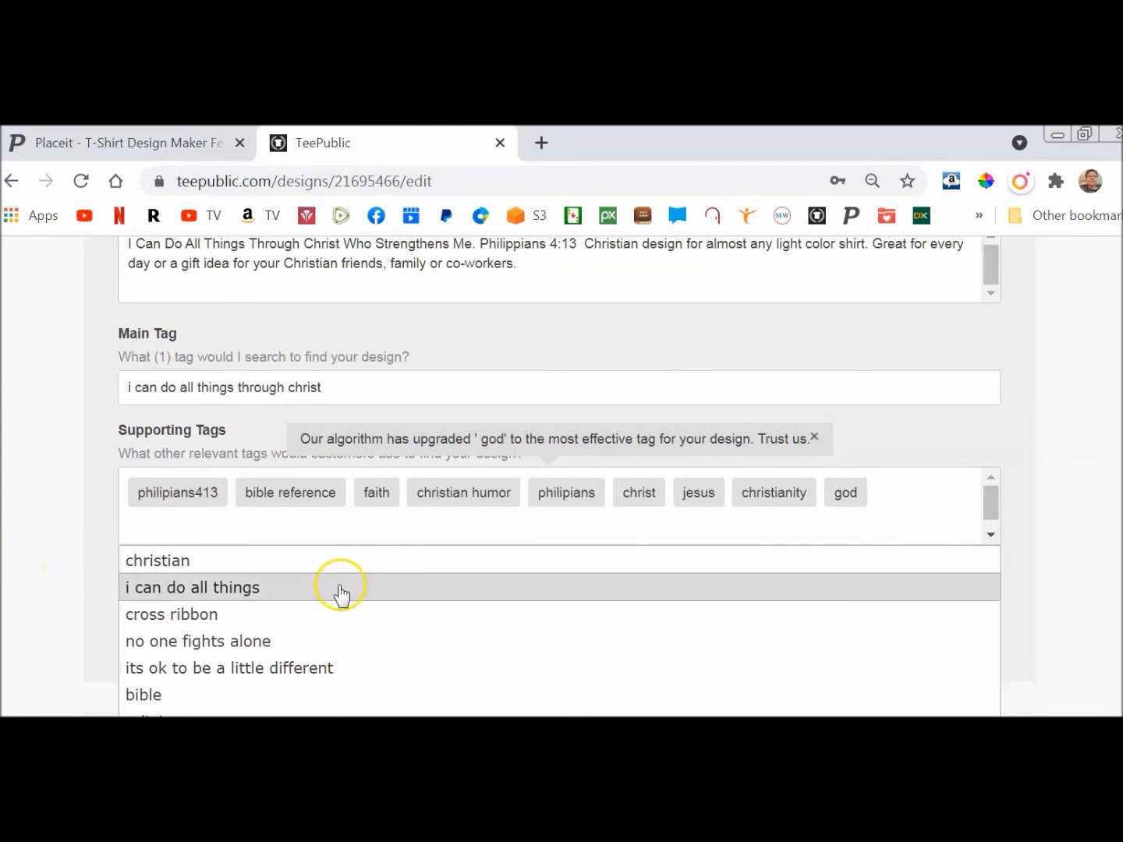
{"action": "left_click", "coordinate": [205, 588]}
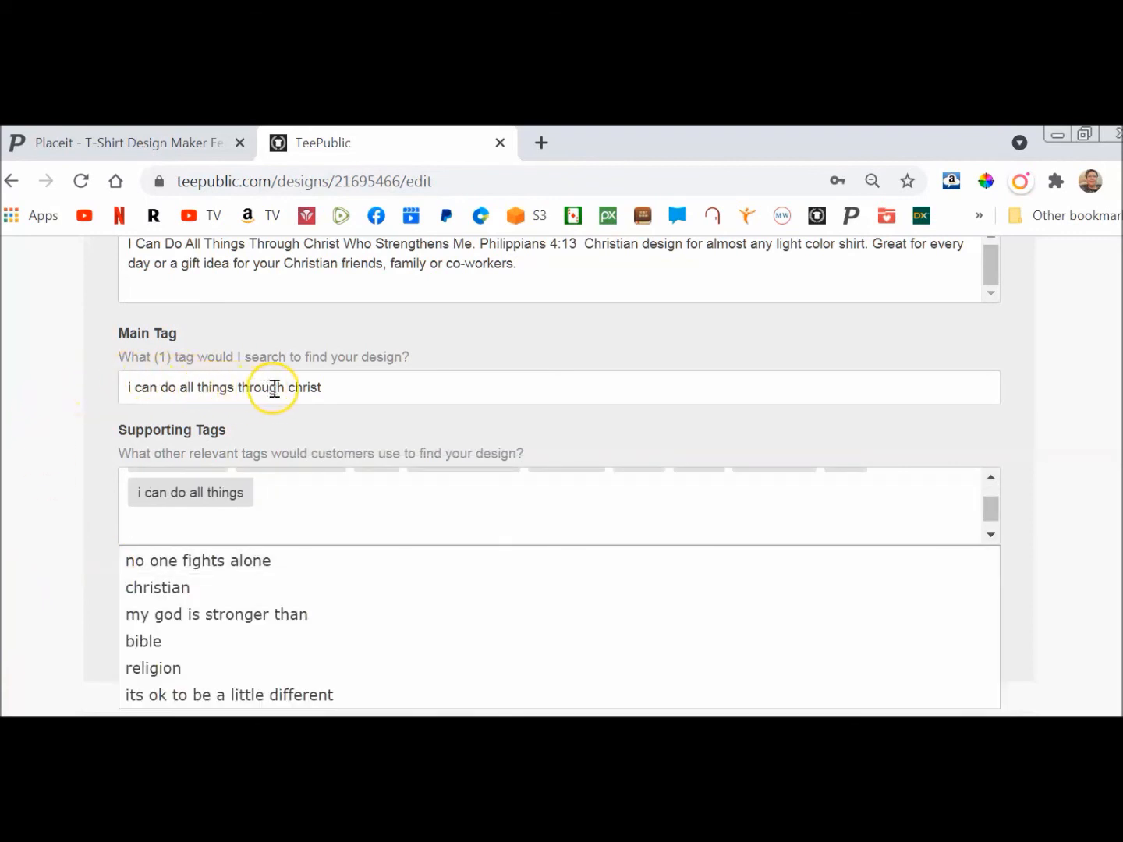
{"action": "left_click", "coordinate": [84, 551]}
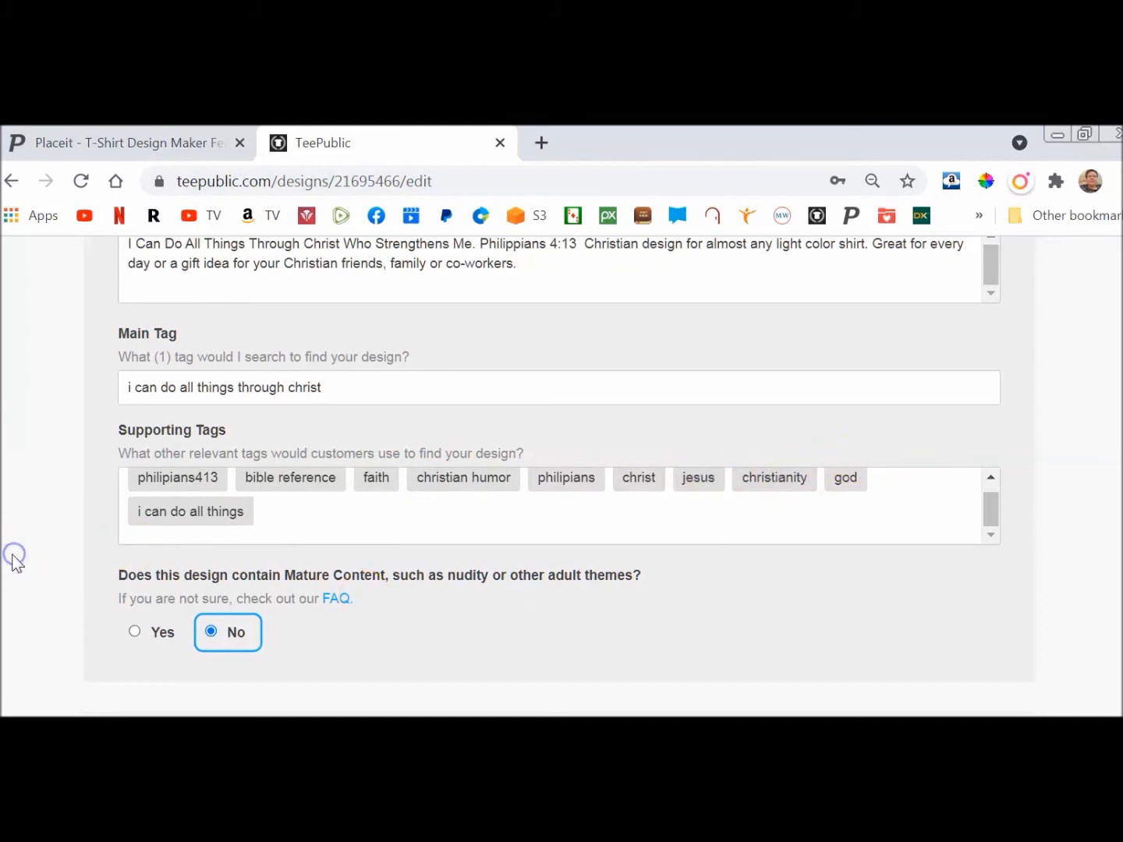
Step: Center the design horizontally and vertically on both the spiral notebook and the hardcover notebook
{"action": "scroll", "coordinate": [12, 555], "scroll_direction": "down", "scroll_amount": 3}
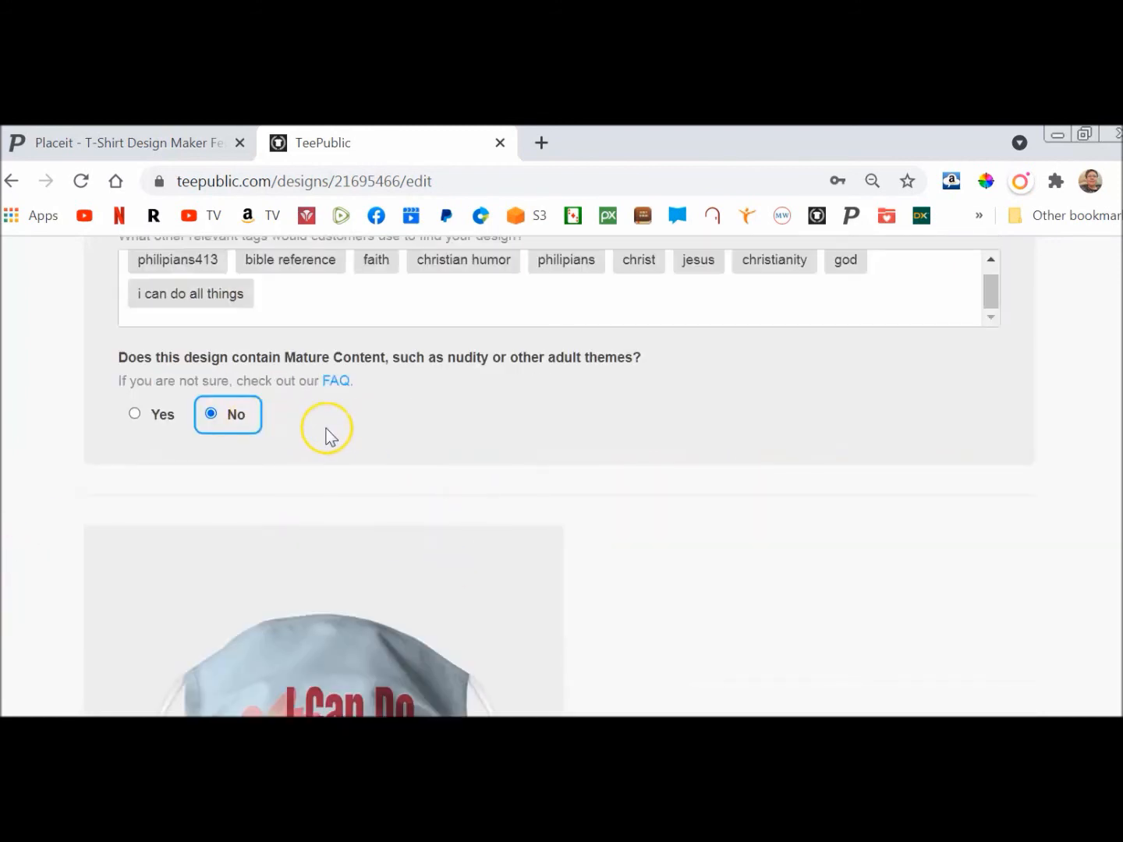
{"action": "scroll", "coordinate": [24, 478], "scroll_direction": "down", "scroll_amount": 3}
{"action": "scroll", "coordinate": [20, 480], "scroll_direction": "down", "scroll_amount": 10}
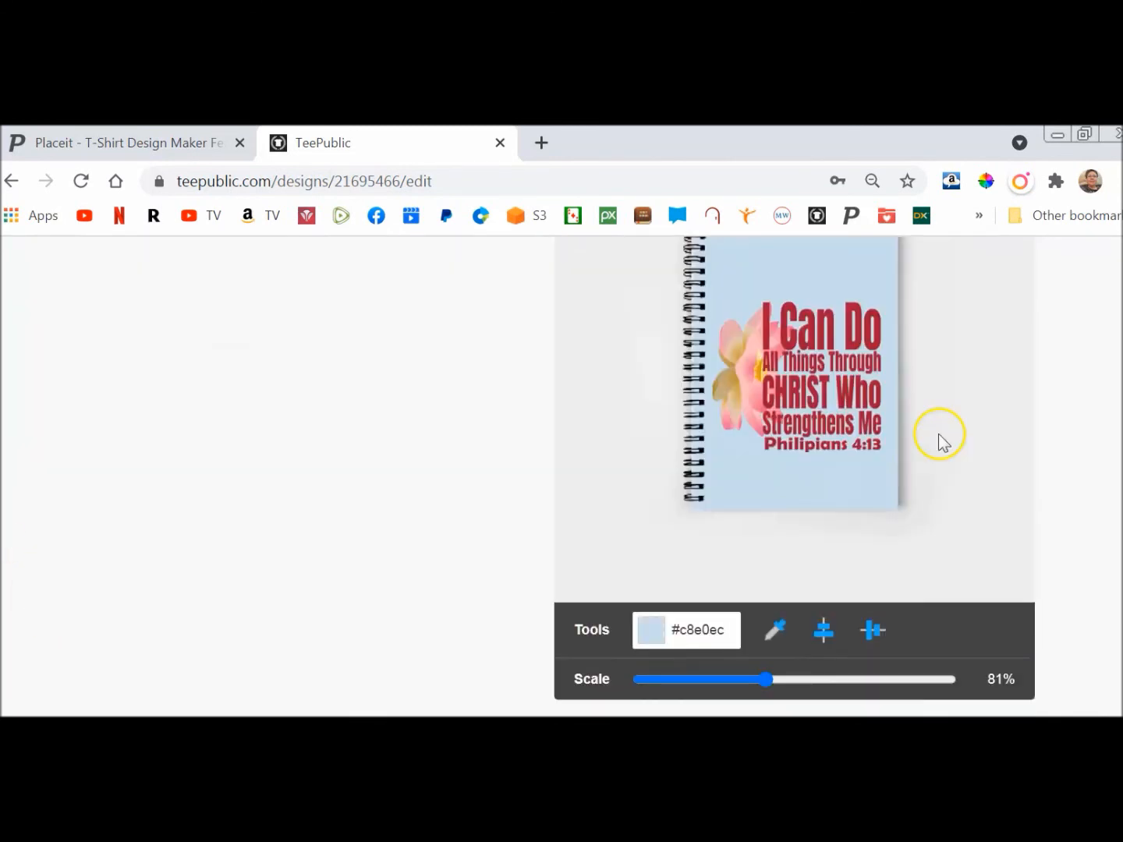
{"action": "left_click", "coordinate": [824, 625]}
{"action": "left_click", "coordinate": [870, 622]}
{"action": "scroll", "coordinate": [383, 571], "scroll_direction": "up", "scroll_amount": 6}
{"action": "scroll", "coordinate": [378, 575], "scroll_direction": "up", "scroll_amount": 2}
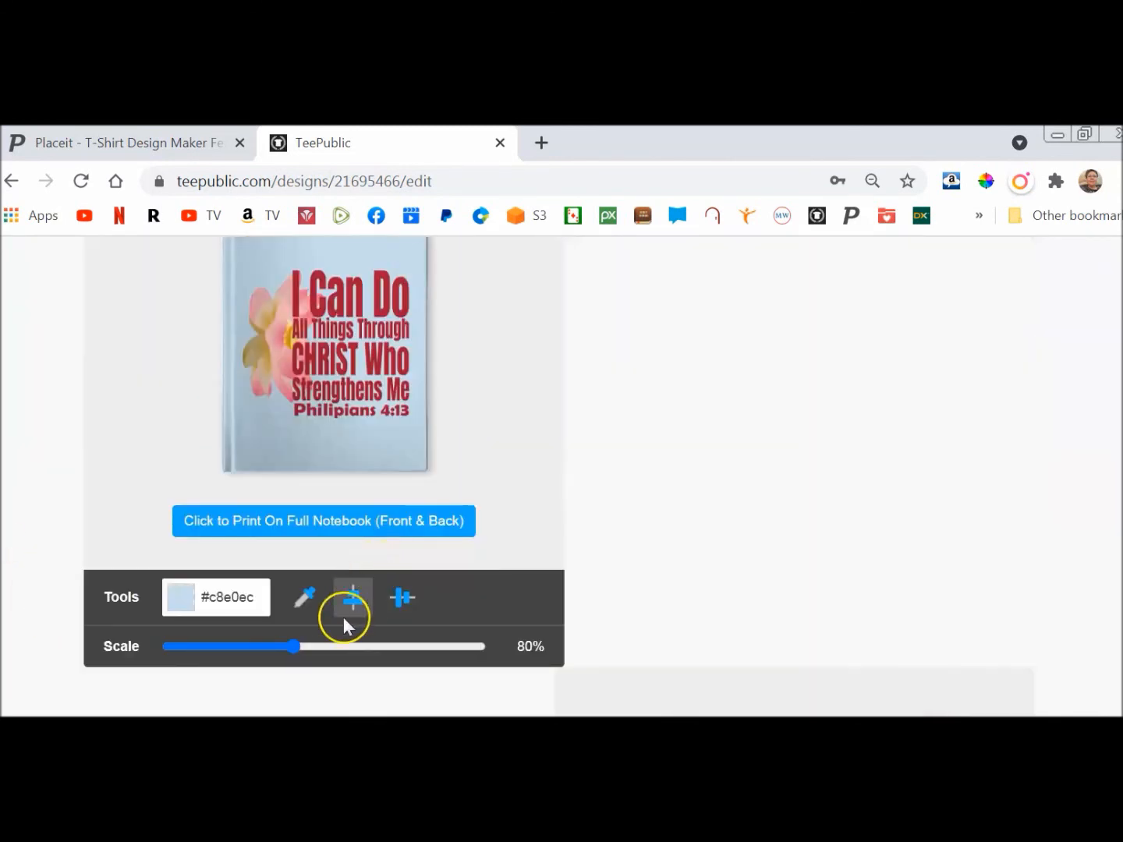
{"action": "left_click", "coordinate": [352, 608]}
{"action": "left_click", "coordinate": [401, 607]}
{"action": "scroll", "coordinate": [31, 647], "scroll_direction": "down", "scroll_amount": 5}
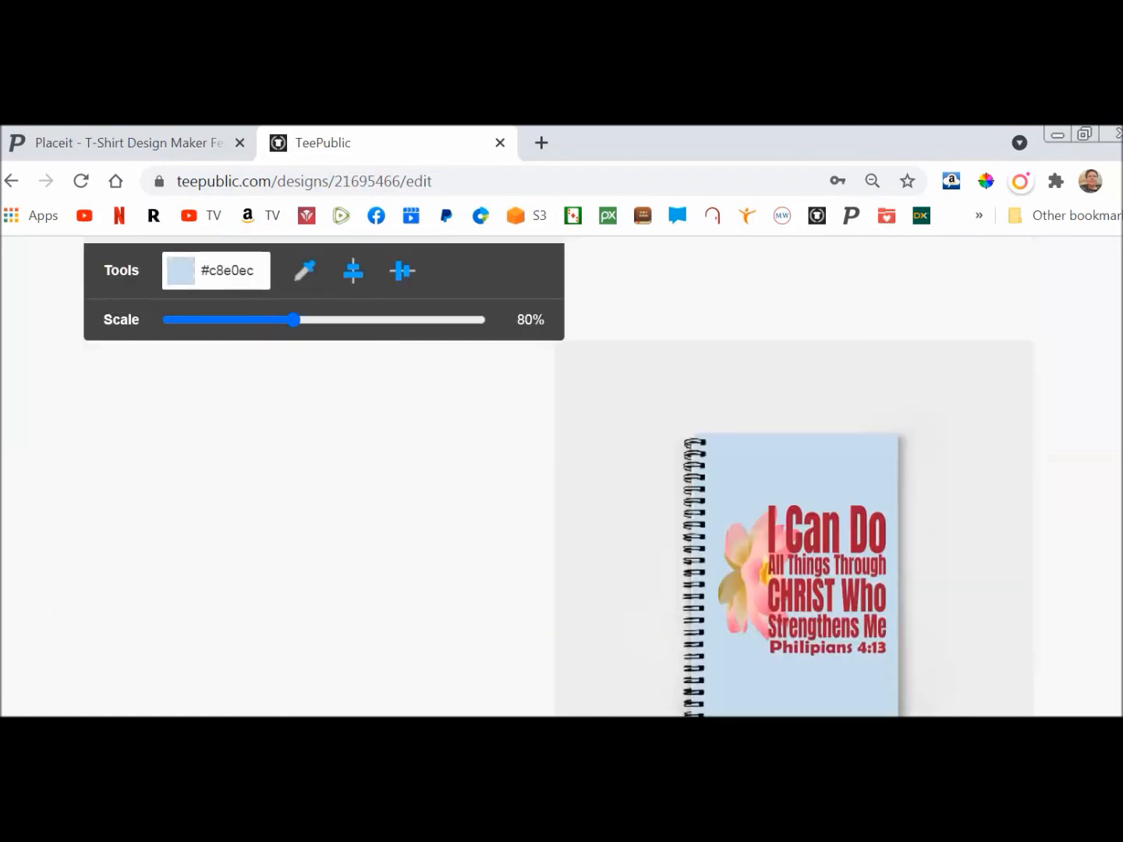
{"action": "scroll", "coordinate": [559, 476], "scroll_direction": "down", "scroll_amount": 8}
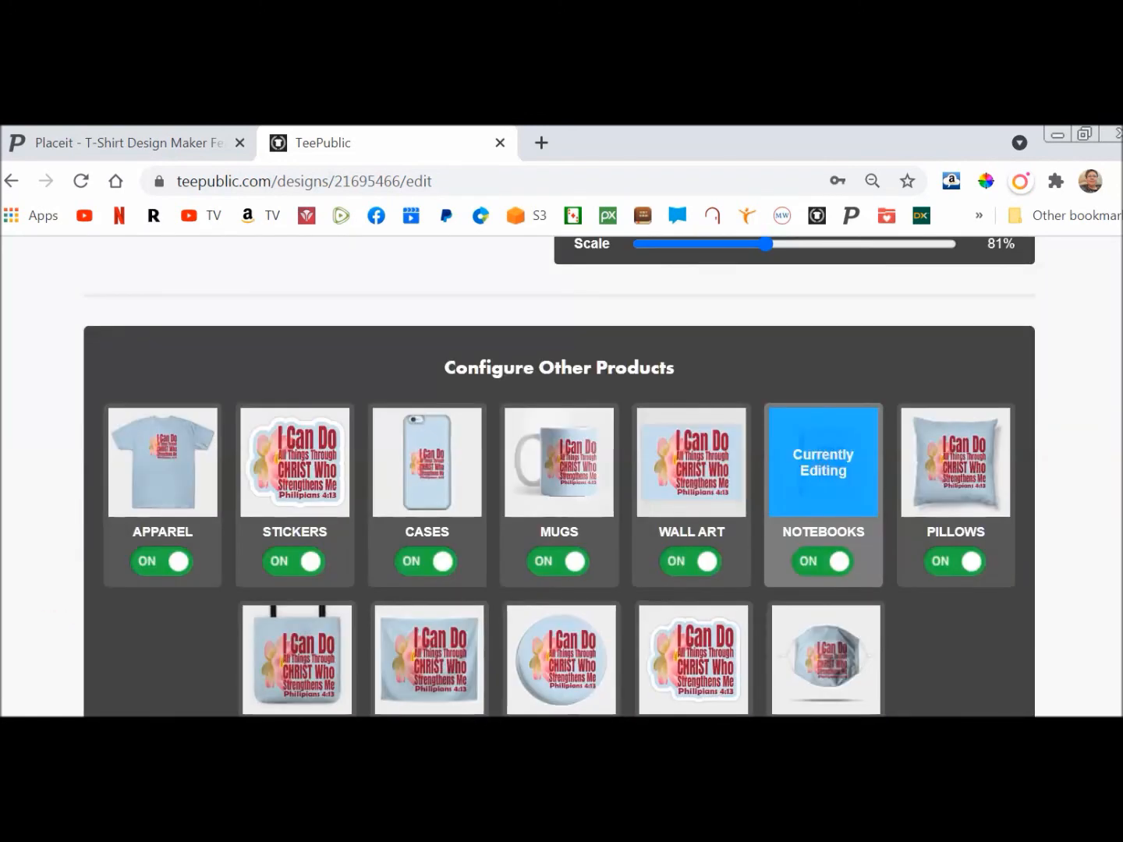
Step: Open the tote bag configuration and center the design on it horizontally and vertically
{"action": "scroll", "coordinate": [82, 669], "scroll_direction": "down", "scroll_amount": 2}
{"action": "left_click", "coordinate": [294, 575]}
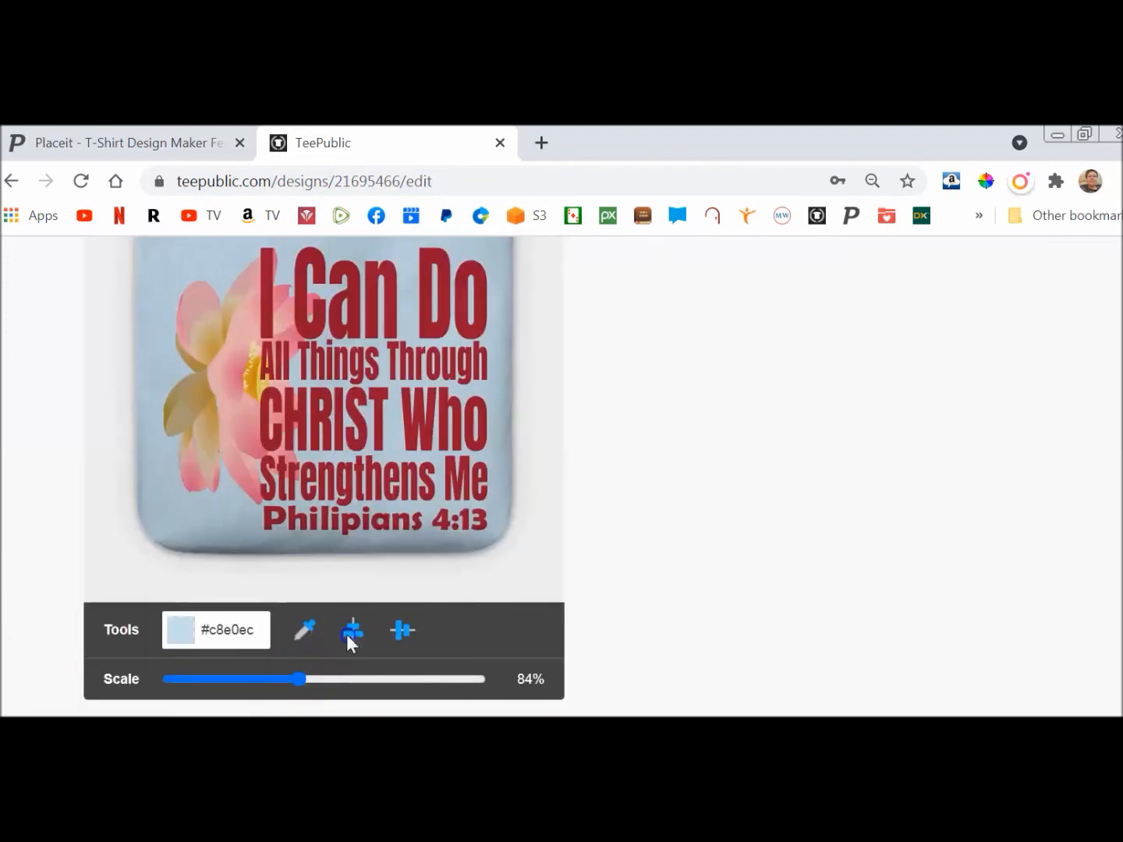
{"action": "left_click", "coordinate": [351, 632]}
{"action": "left_click", "coordinate": [391, 632]}
{"action": "scroll", "coordinate": [32, 608], "scroll_direction": "down", "scroll_amount": 7}
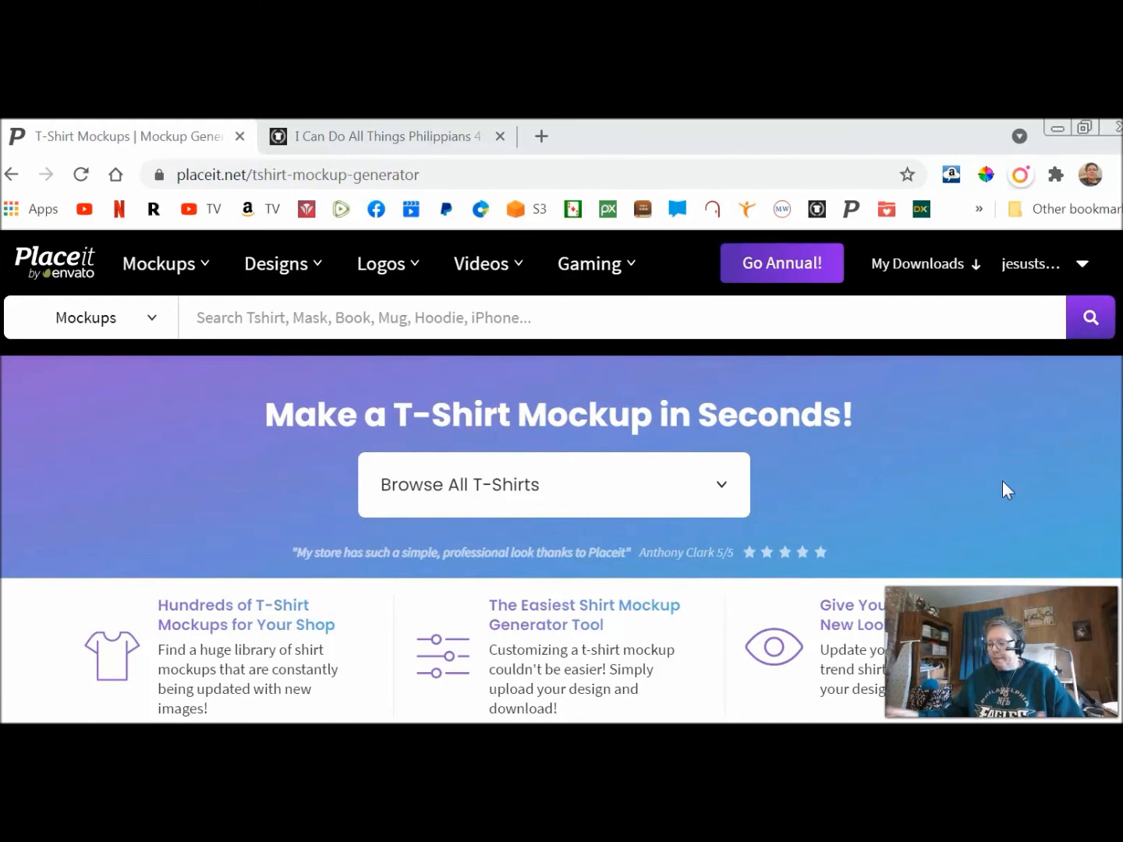
Step: On Placeit, browse the T-shirt mockups for women and open the selfie mockup of a pretty girl about to go for a walk
{"action": "mouse_move", "coordinate": [184, 269]}
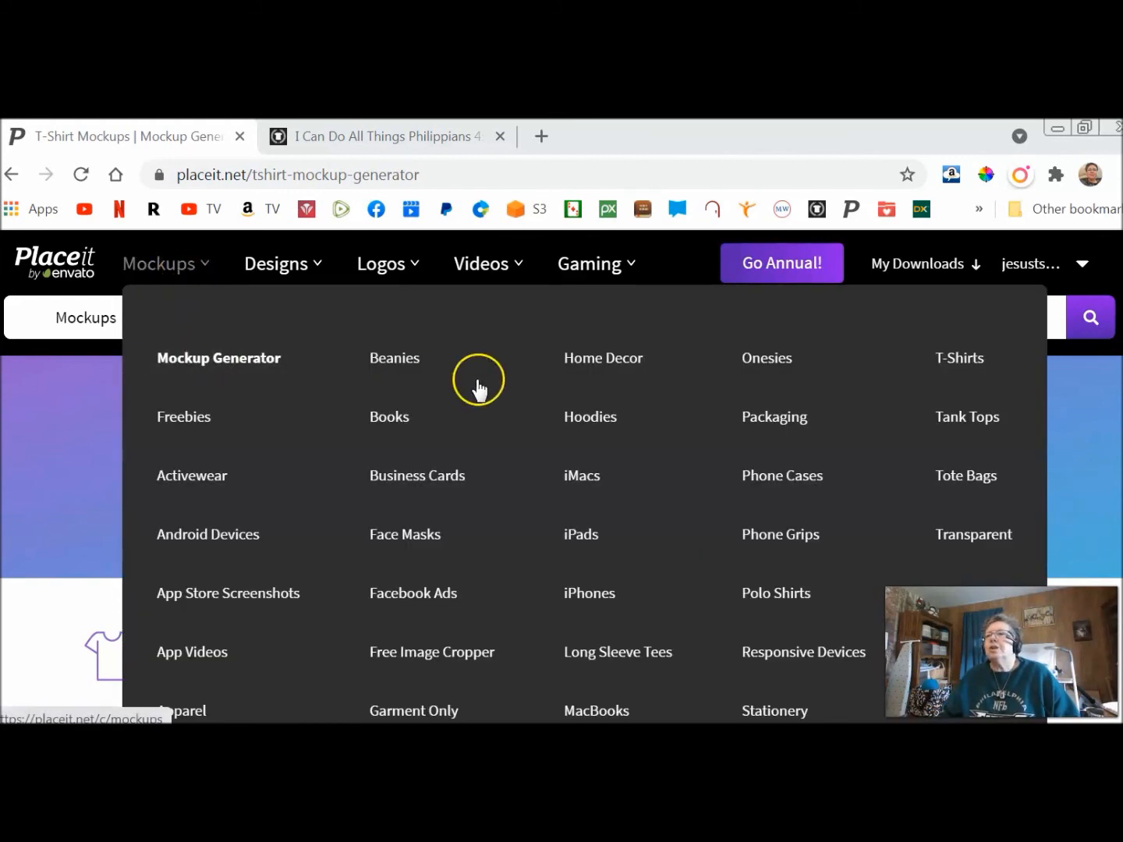
{"action": "left_click", "coordinate": [957, 361]}
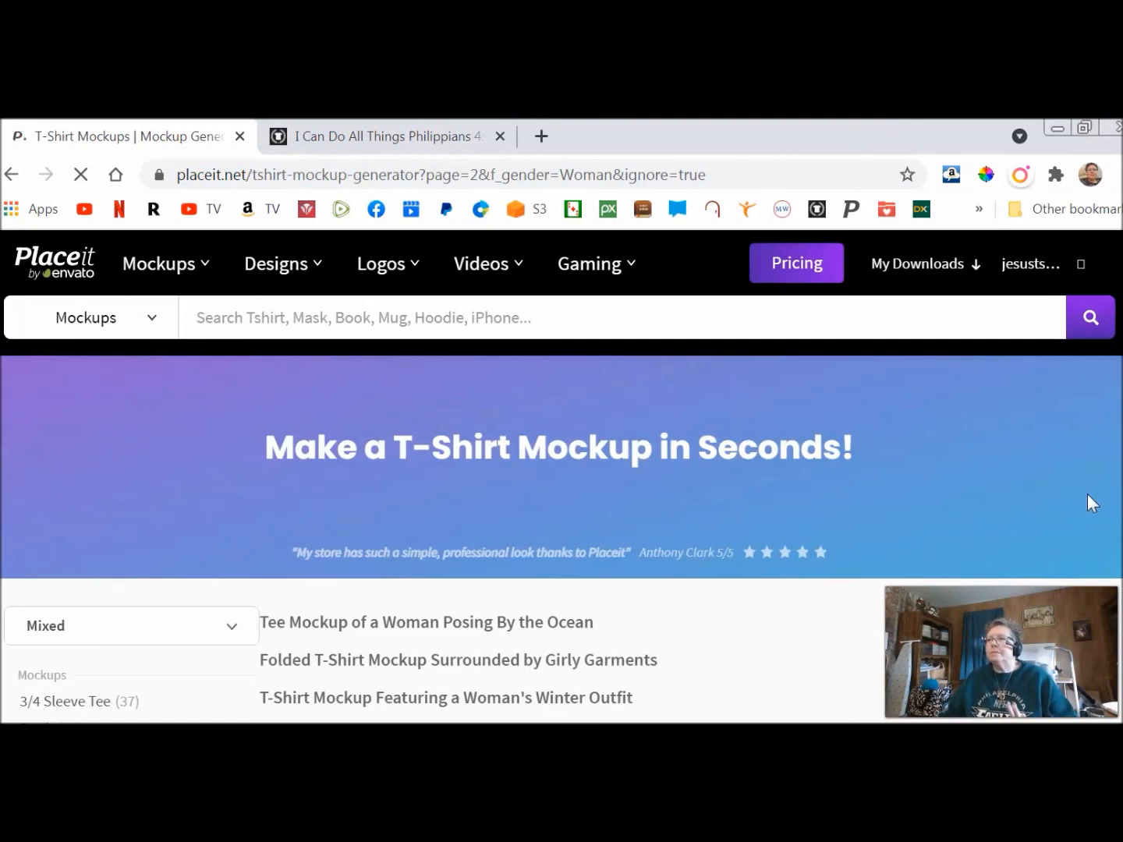
{"action": "scroll", "coordinate": [1088, 493], "scroll_direction": "down", "scroll_amount": 2}
{"action": "scroll", "coordinate": [1089, 506], "scroll_direction": "down", "scroll_amount": 5}
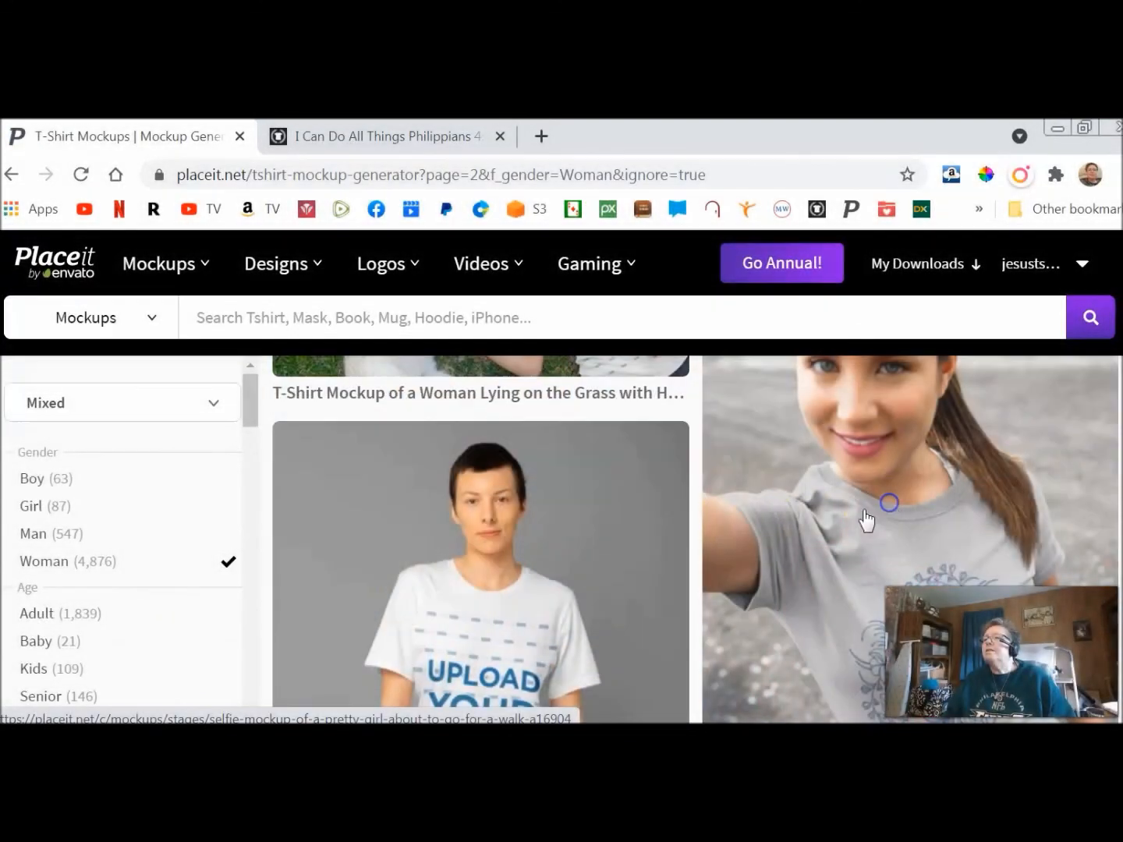
{"action": "left_click", "coordinate": [713, 515]}
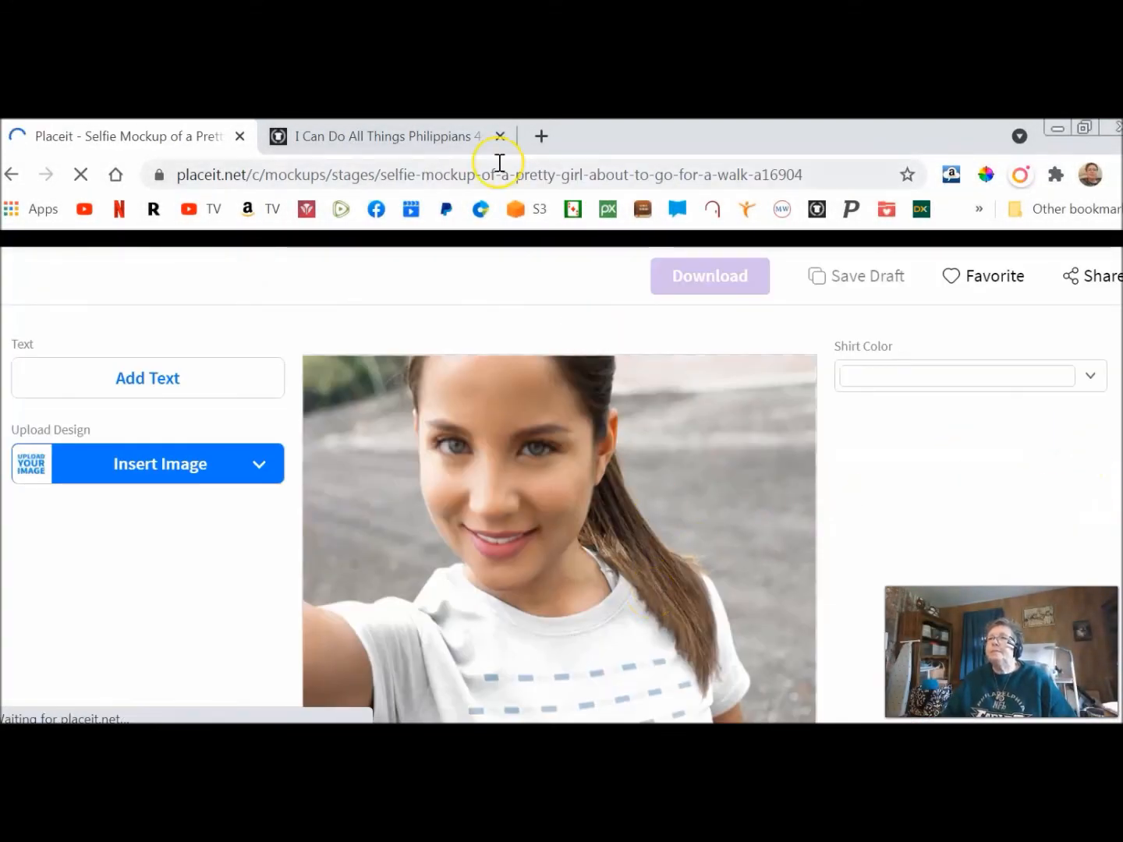
Step: Check the shirt color on the published TeePublic listing and set the mockup's shirt color to the matching light blue swatch
{"action": "left_click", "coordinate": [439, 138]}
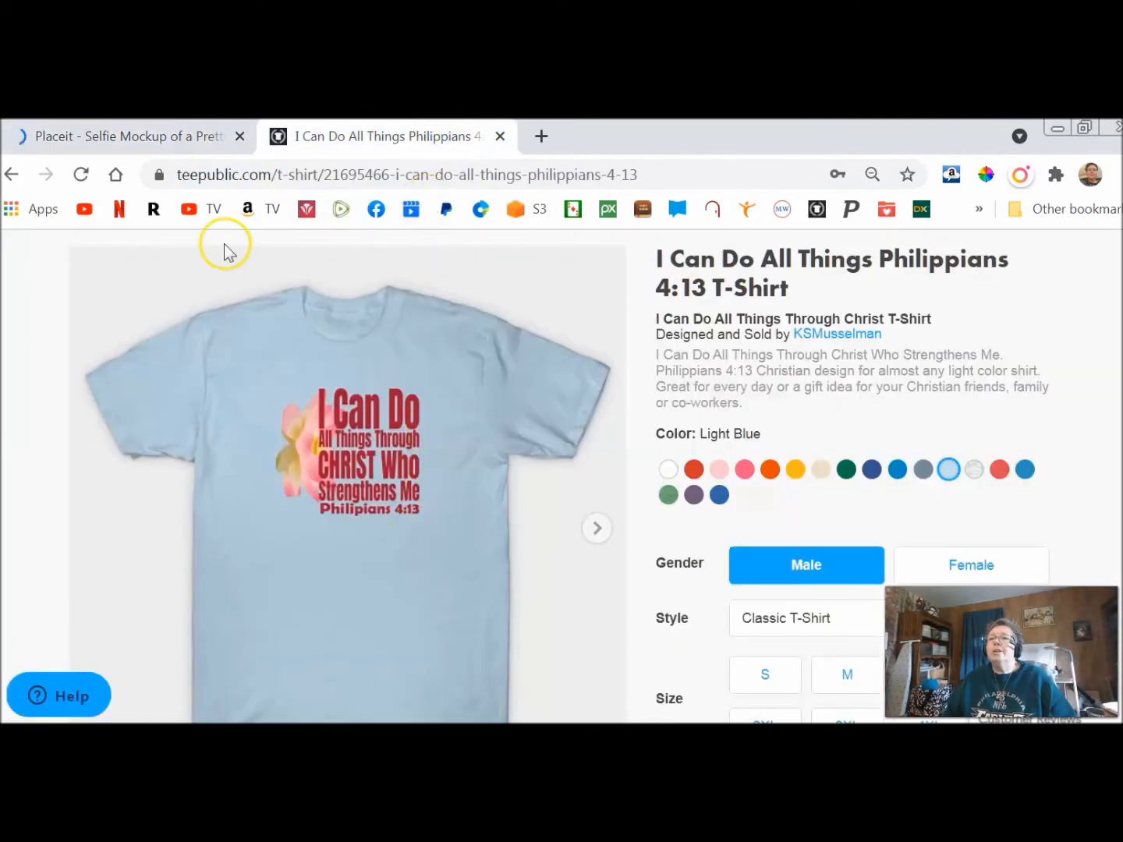
{"action": "left_click", "coordinate": [130, 136]}
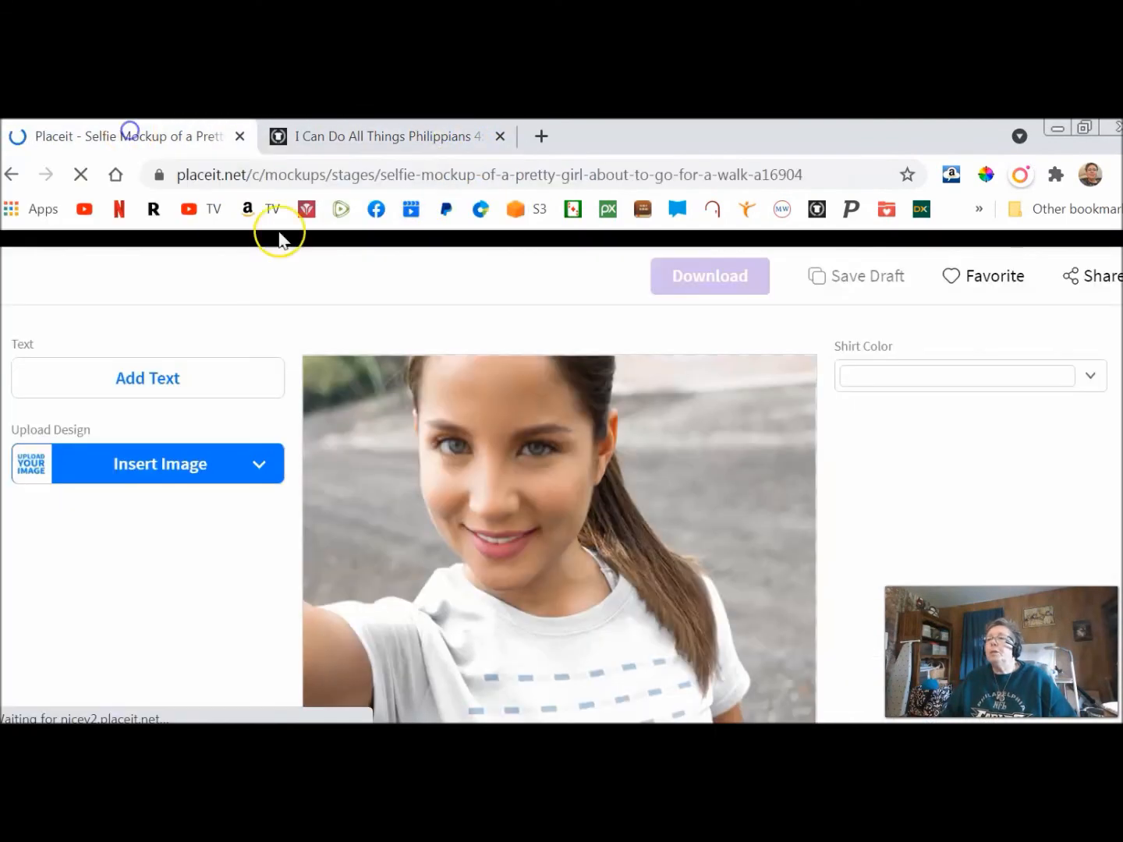
{"action": "left_click", "coordinate": [1093, 378]}
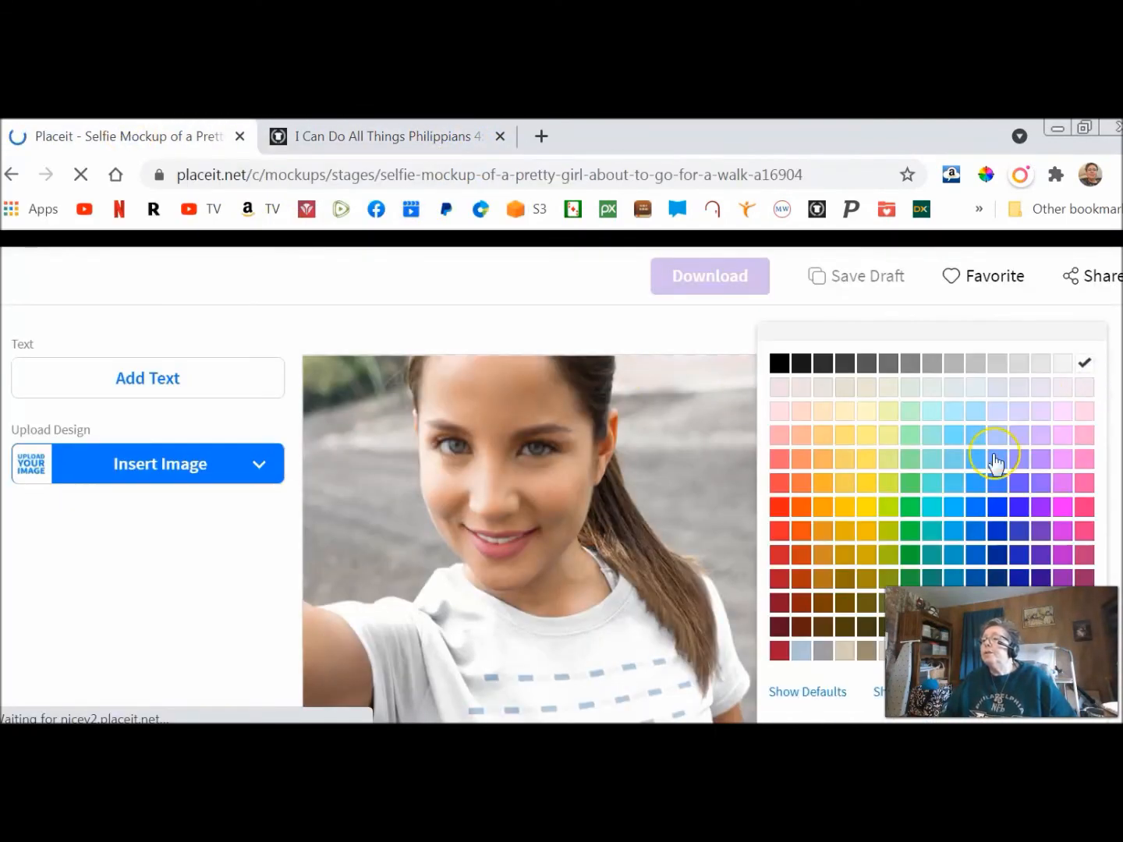
{"action": "left_click", "coordinate": [801, 651]}
{"action": "left_click", "coordinate": [802, 651]}
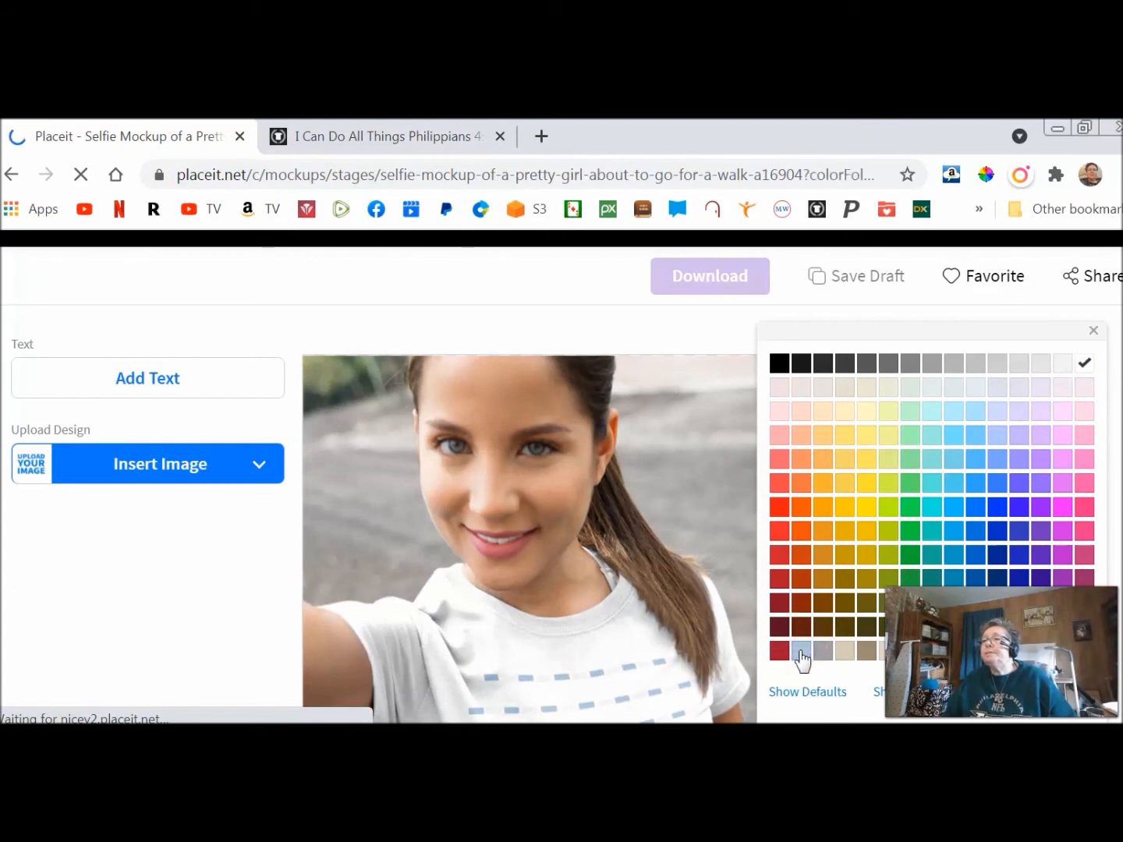
Step: Insert the "I Can Do All Things" design image, scale it down and move it into the upper part of the crop frame
{"action": "left_click", "coordinate": [162, 463]}
{"action": "left_click", "coordinate": [162, 463]}
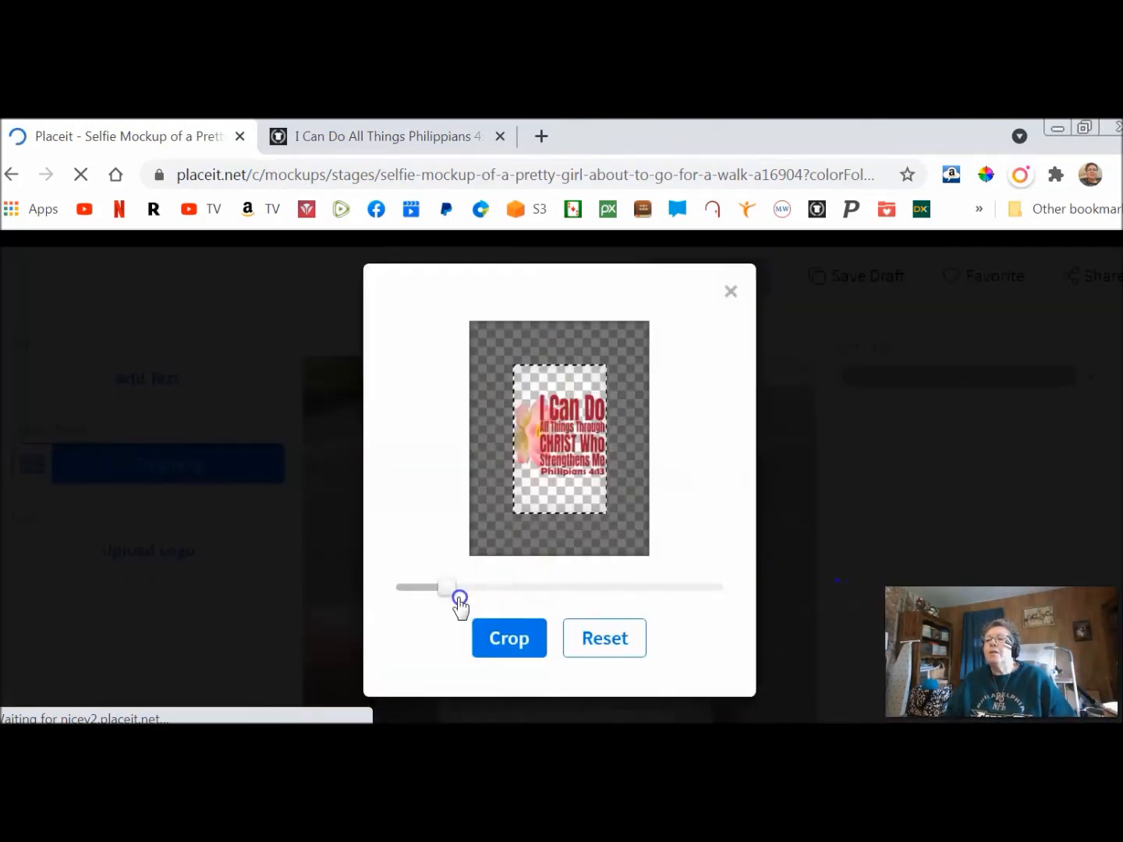
{"action": "left_click_drag", "start_coordinate": [459, 594], "coordinate": [446, 591]}
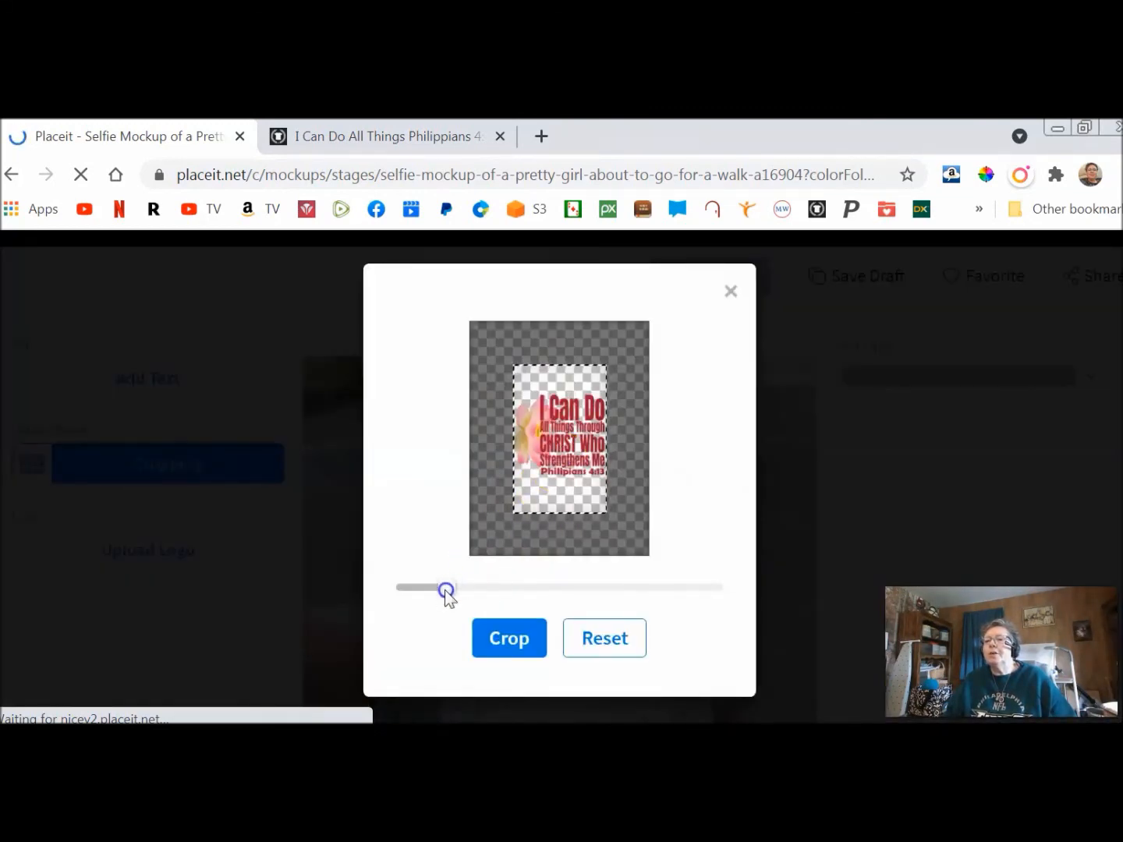
{"action": "left_click_drag", "start_coordinate": [444, 588], "coordinate": [425, 589]}
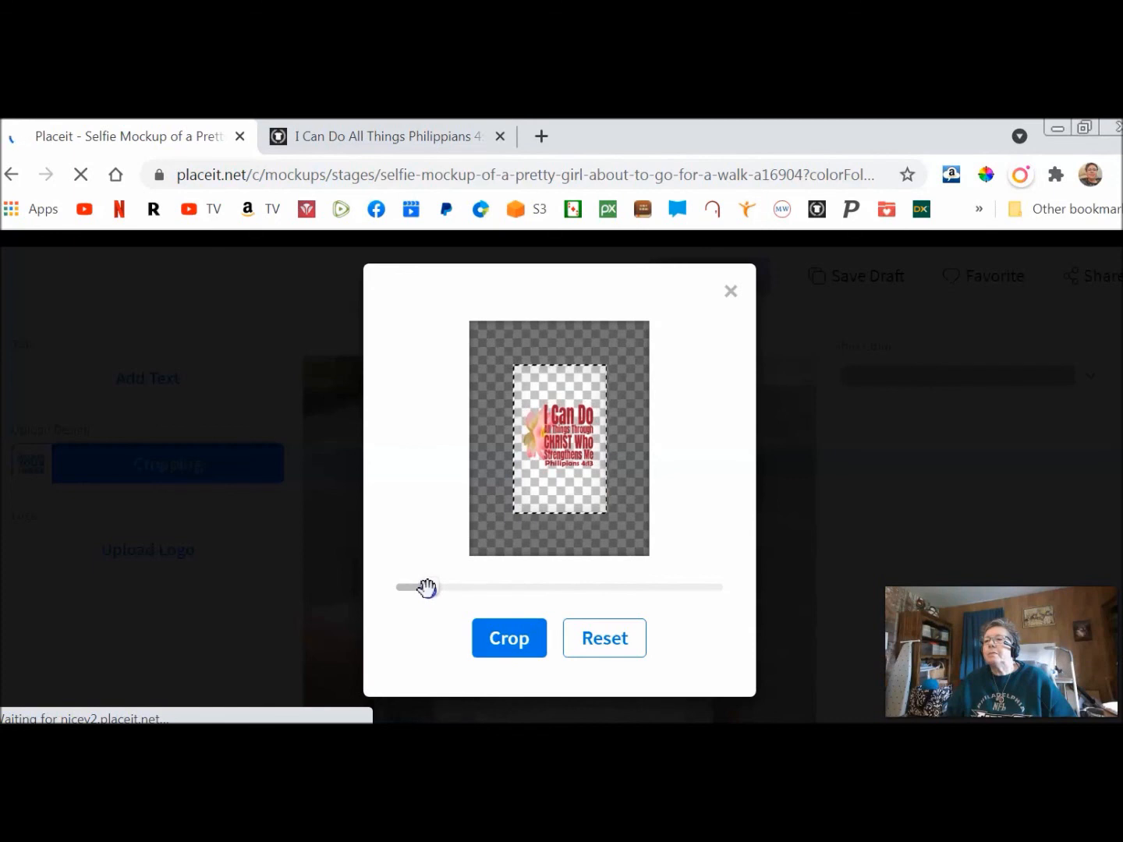
{"action": "left_click", "coordinate": [569, 438]}
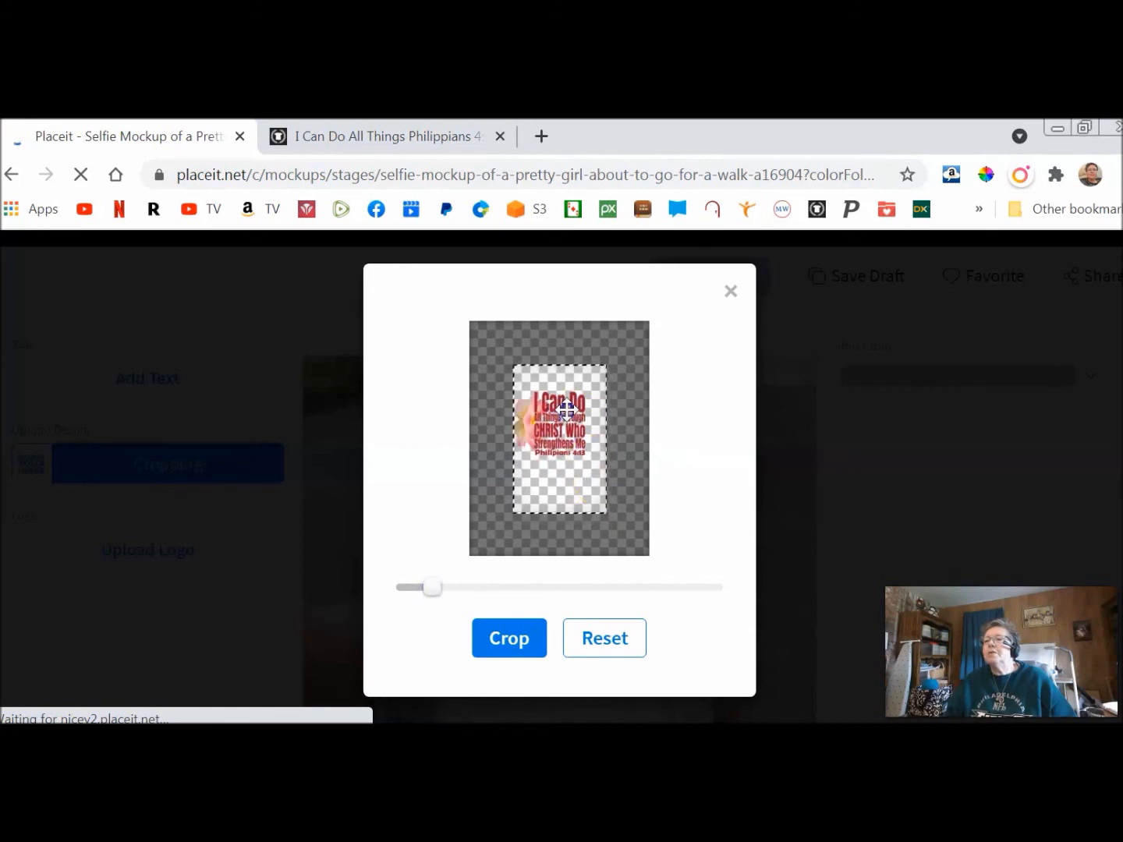
{"action": "left_click_drag", "start_coordinate": [568, 418], "coordinate": [574, 417]}
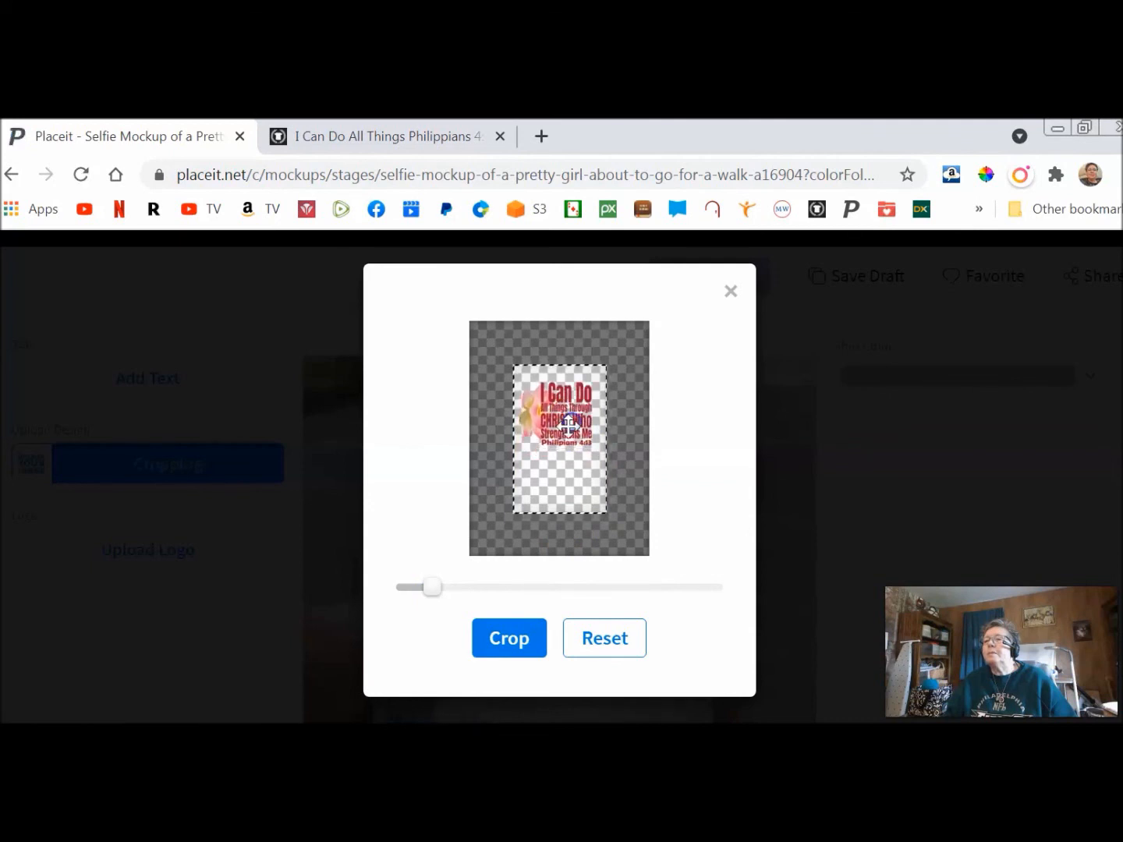
Step: Apply the crop, check the design on the light blue shirt and download the selfie mockup
{"action": "left_click", "coordinate": [507, 647]}
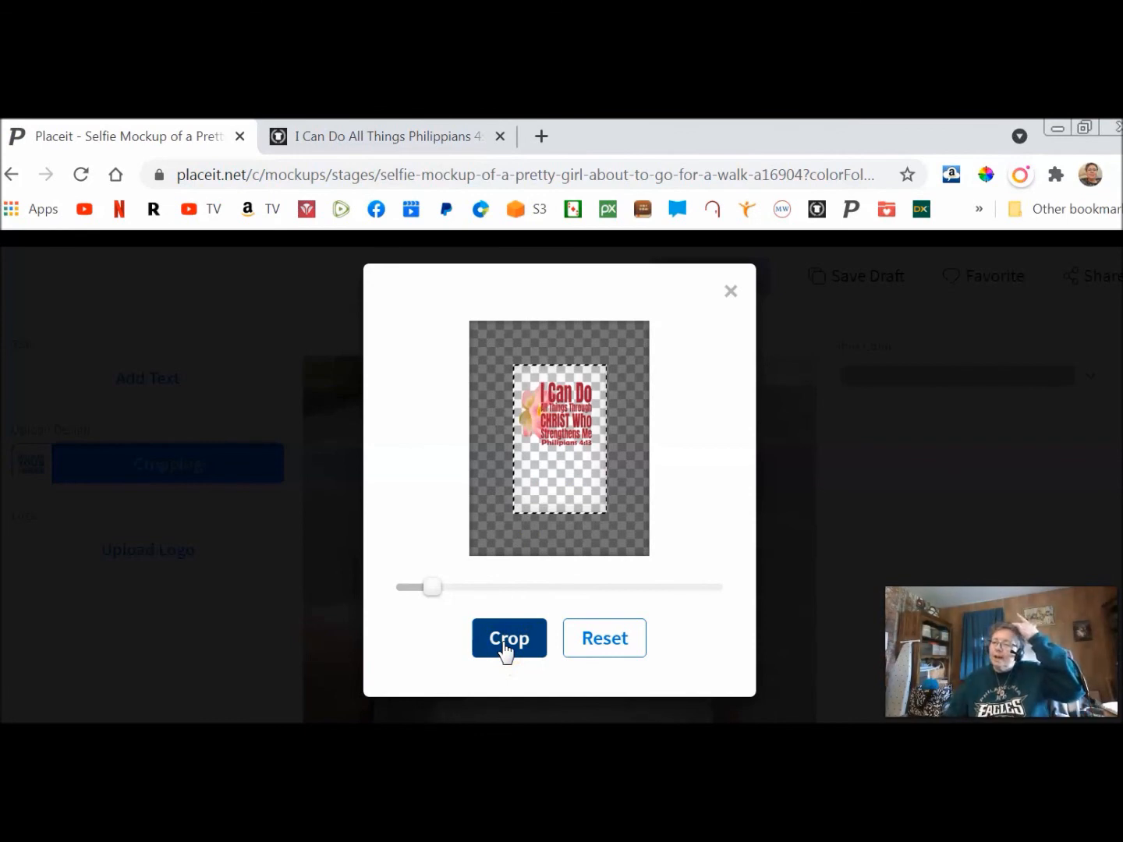
{"action": "left_click", "coordinate": [506, 649]}
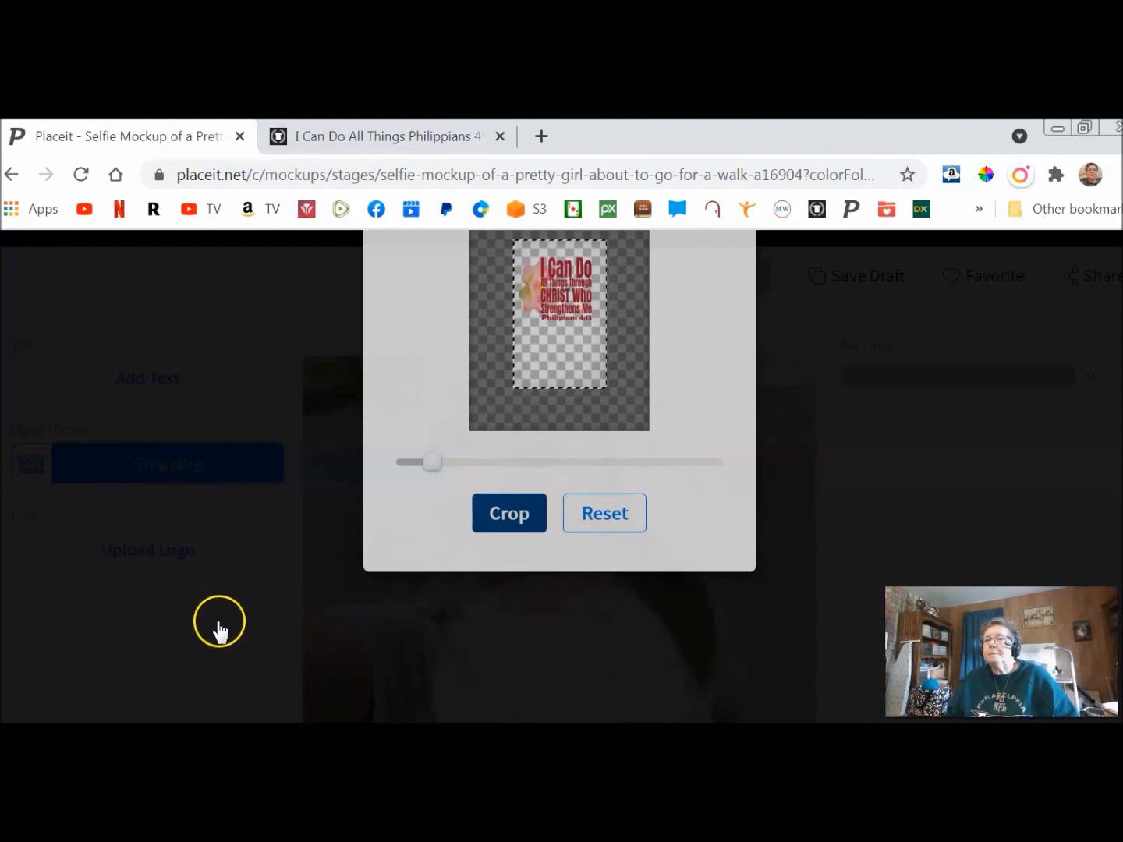
{"action": "scroll", "coordinate": [220, 628], "scroll_direction": "down", "scroll_amount": 1}
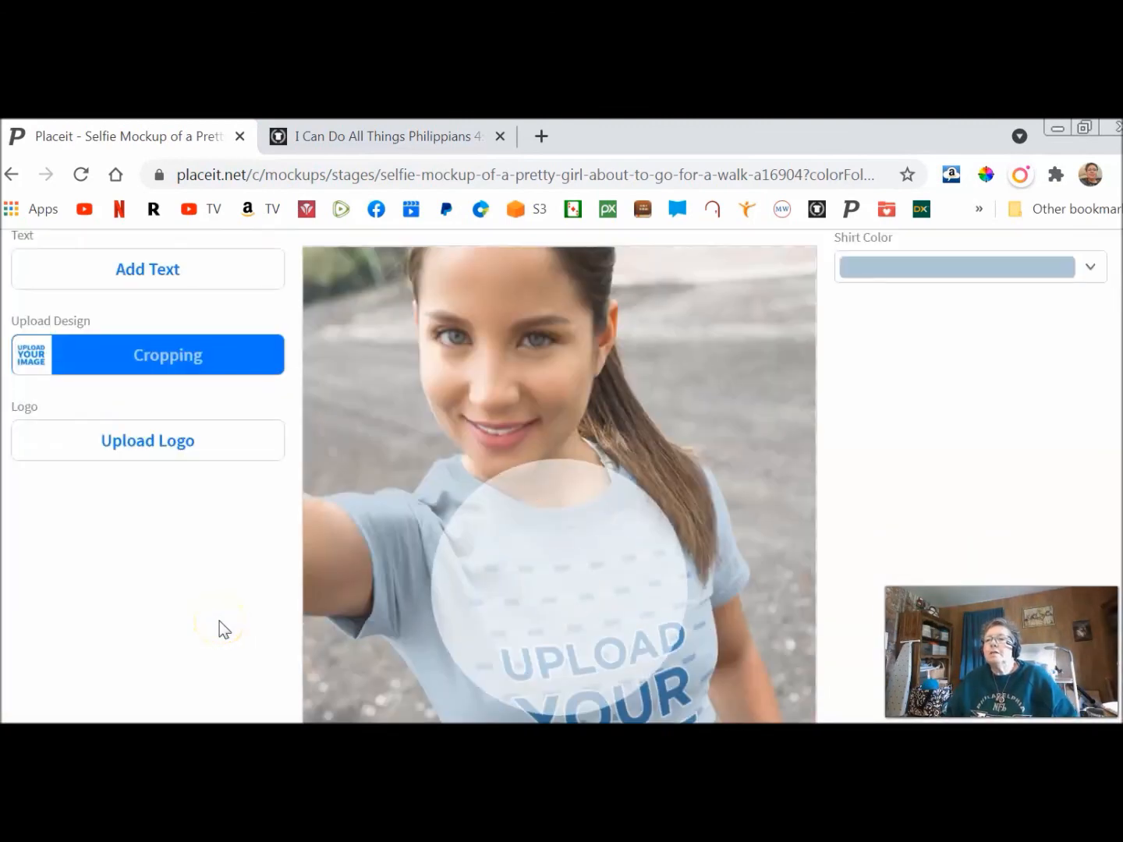
{"action": "scroll", "coordinate": [219, 622], "scroll_direction": "down", "scroll_amount": 4}
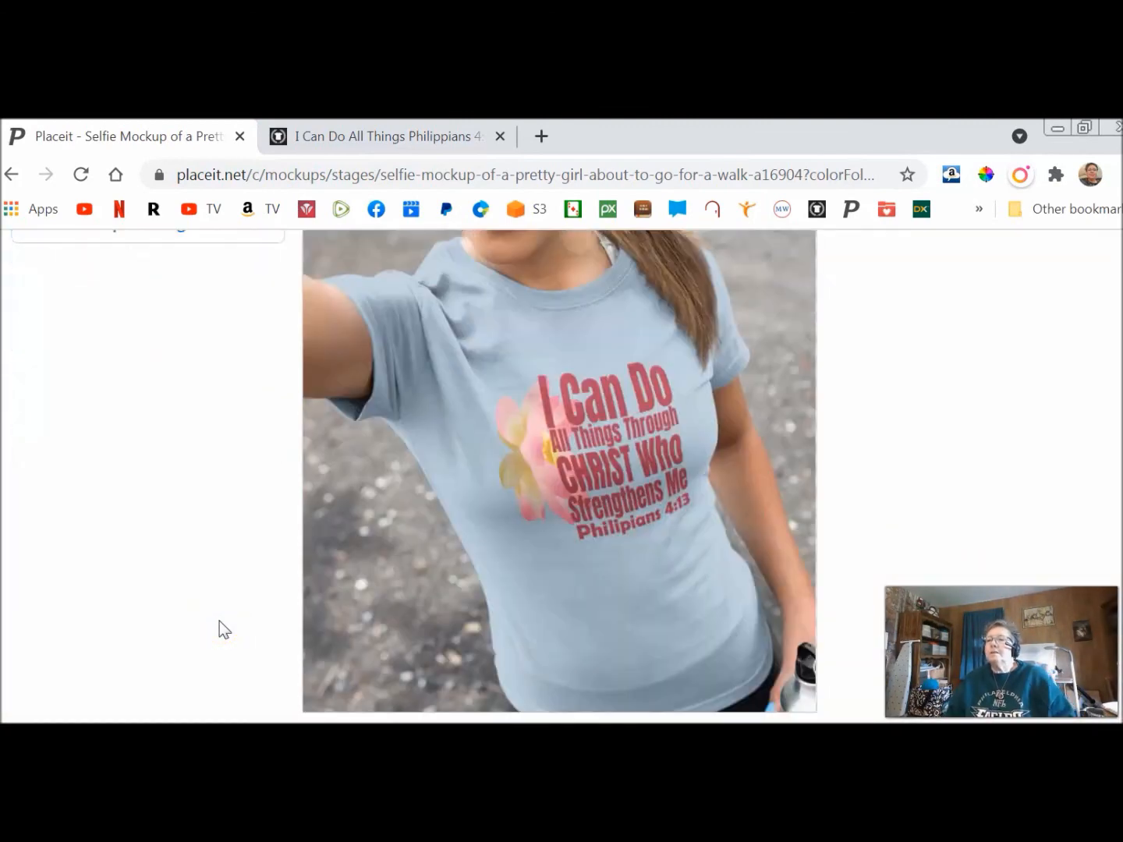
{"action": "scroll", "coordinate": [220, 622], "scroll_direction": "up", "scroll_amount": 5}
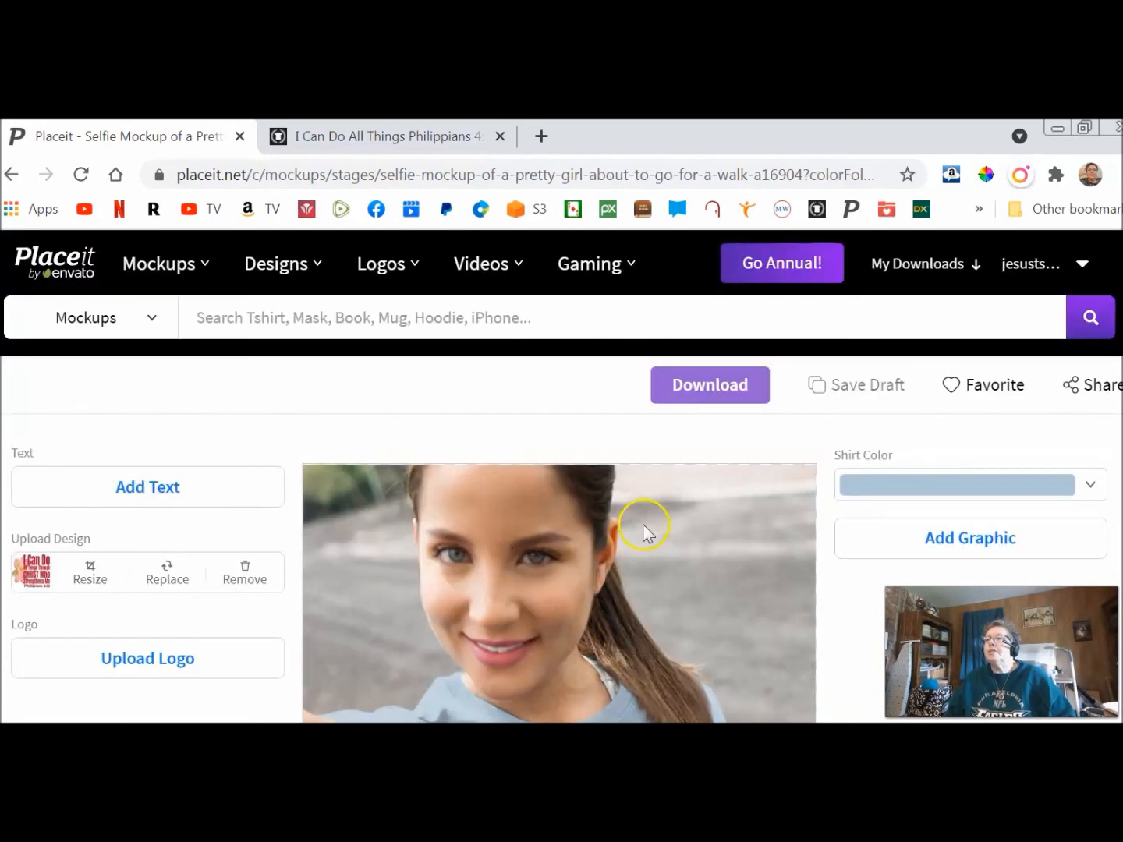
{"action": "left_click", "coordinate": [712, 389]}
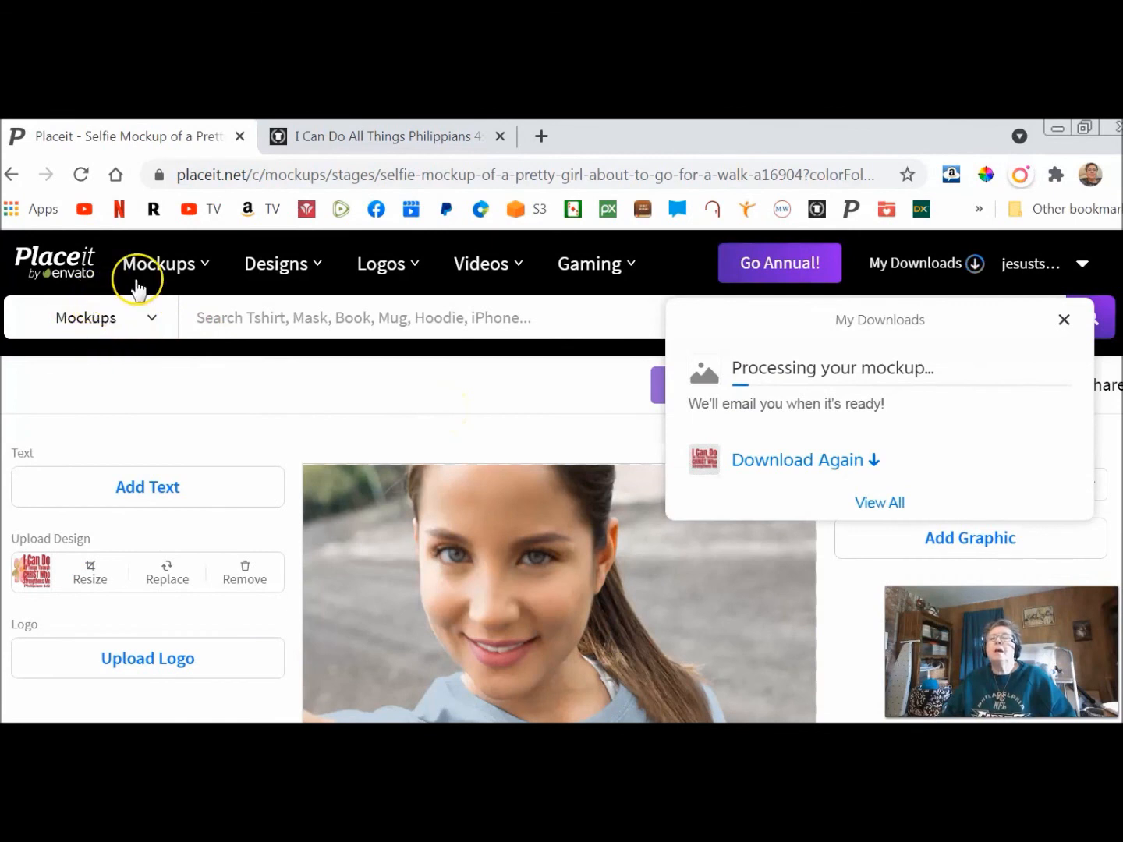
Step: Open the Home Decor mockup of a woman holding a square pillow while sitting
{"action": "mouse_move", "coordinate": [163, 264]}
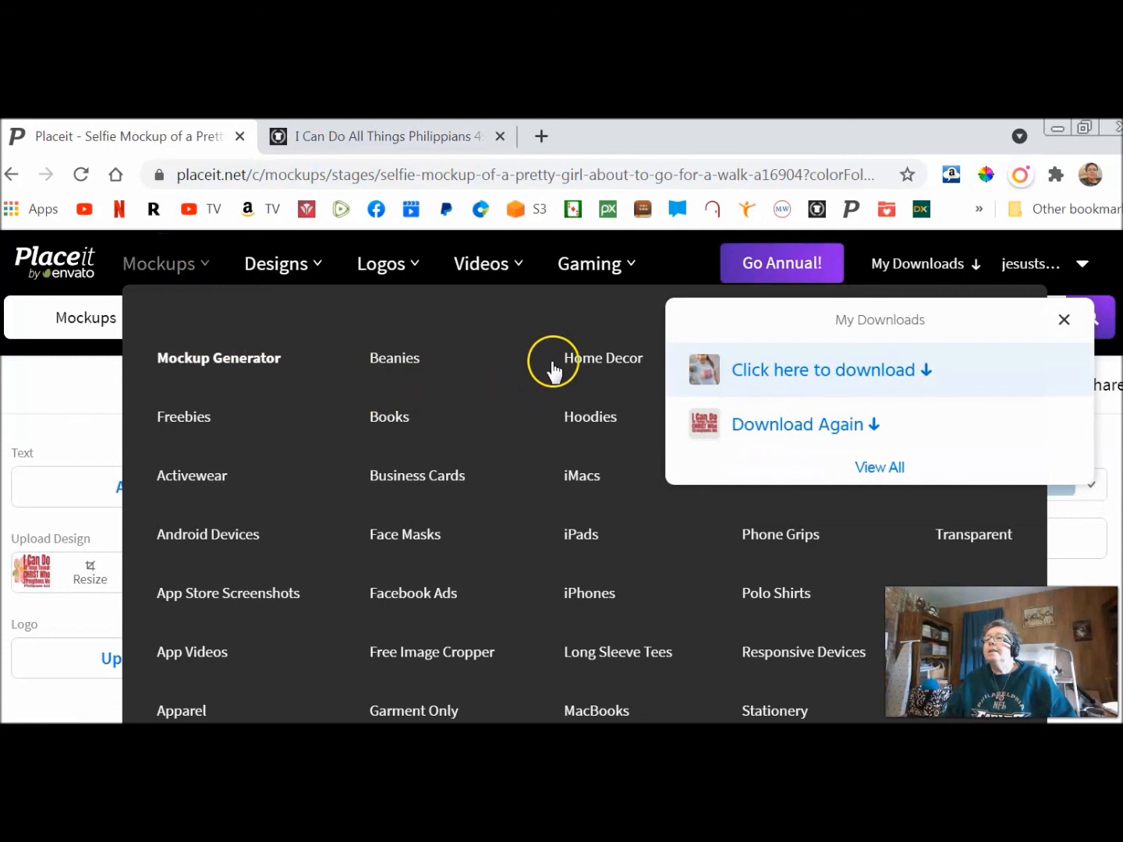
{"action": "left_click", "coordinate": [592, 361]}
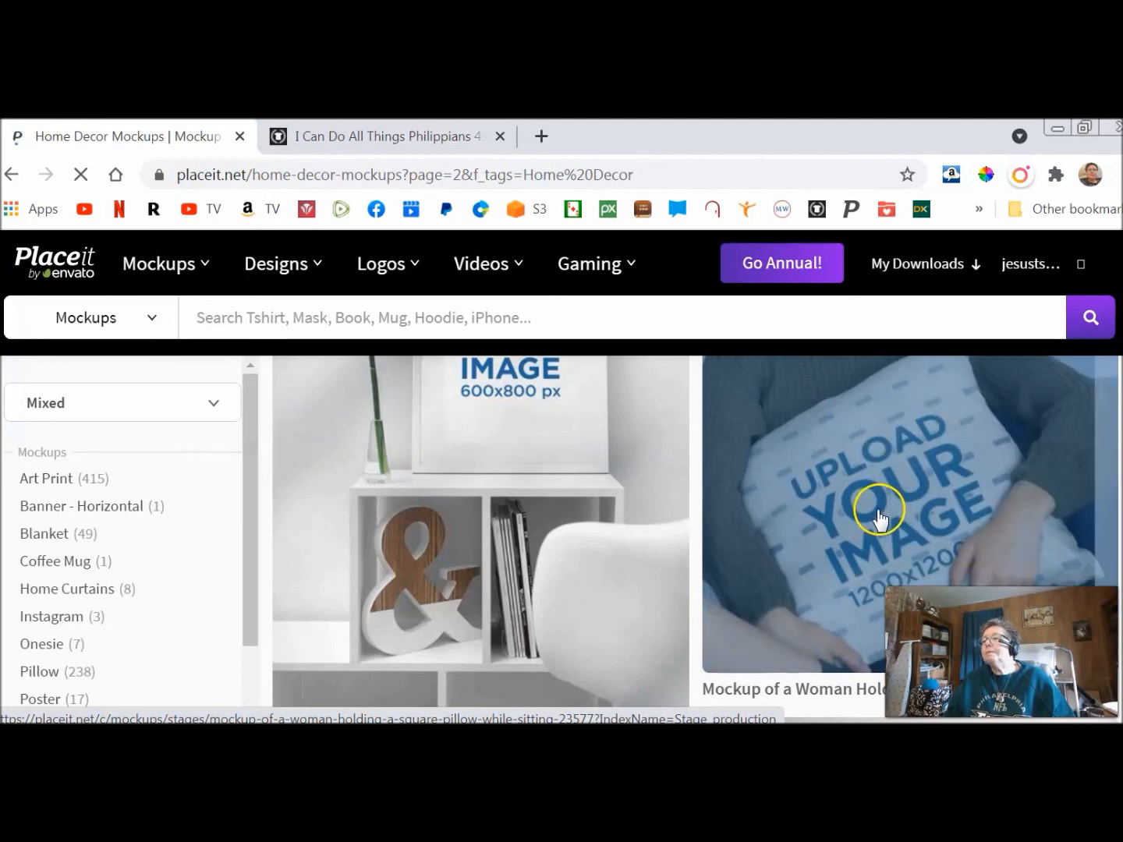
{"action": "left_click", "coordinate": [877, 517]}
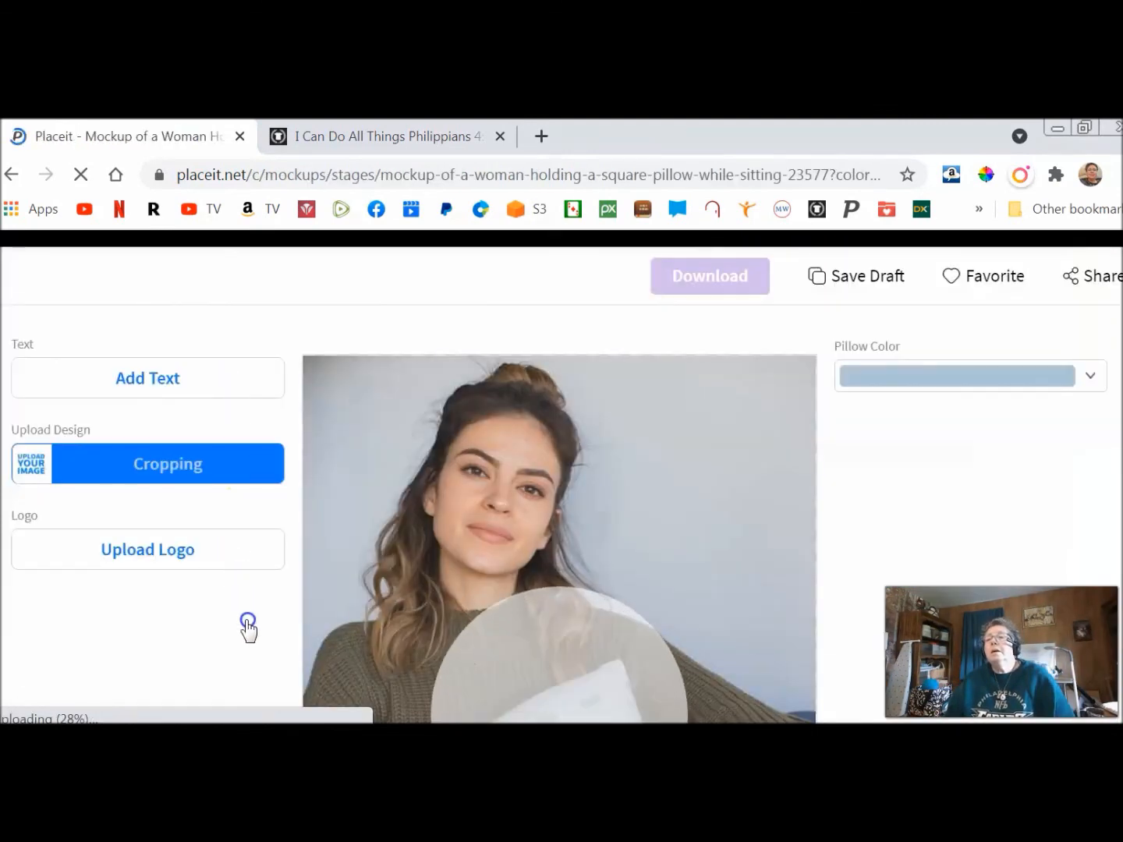
Step: Scale down the "I Can Do All Things" design in the crop frame and apply the crop to the pillow mockup
{"action": "scroll", "coordinate": [243, 615], "scroll_direction": "down", "scroll_amount": 2}
{"action": "scroll", "coordinate": [235, 599], "scroll_direction": "down", "scroll_amount": 2}
{"action": "scroll", "coordinate": [223, 582], "scroll_direction": "down", "scroll_amount": 2}
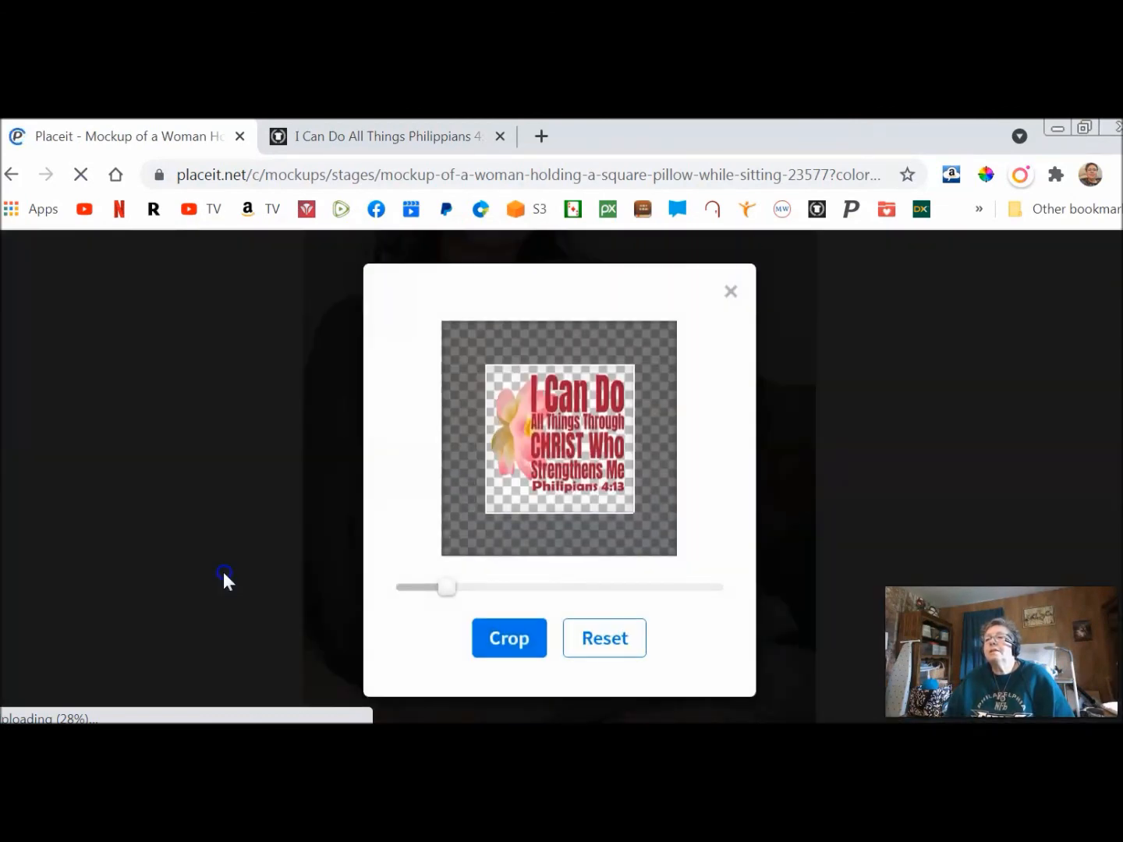
{"action": "left_click_drag", "start_coordinate": [447, 587], "coordinate": [431, 586]}
{"action": "left_click", "coordinate": [209, 569]}
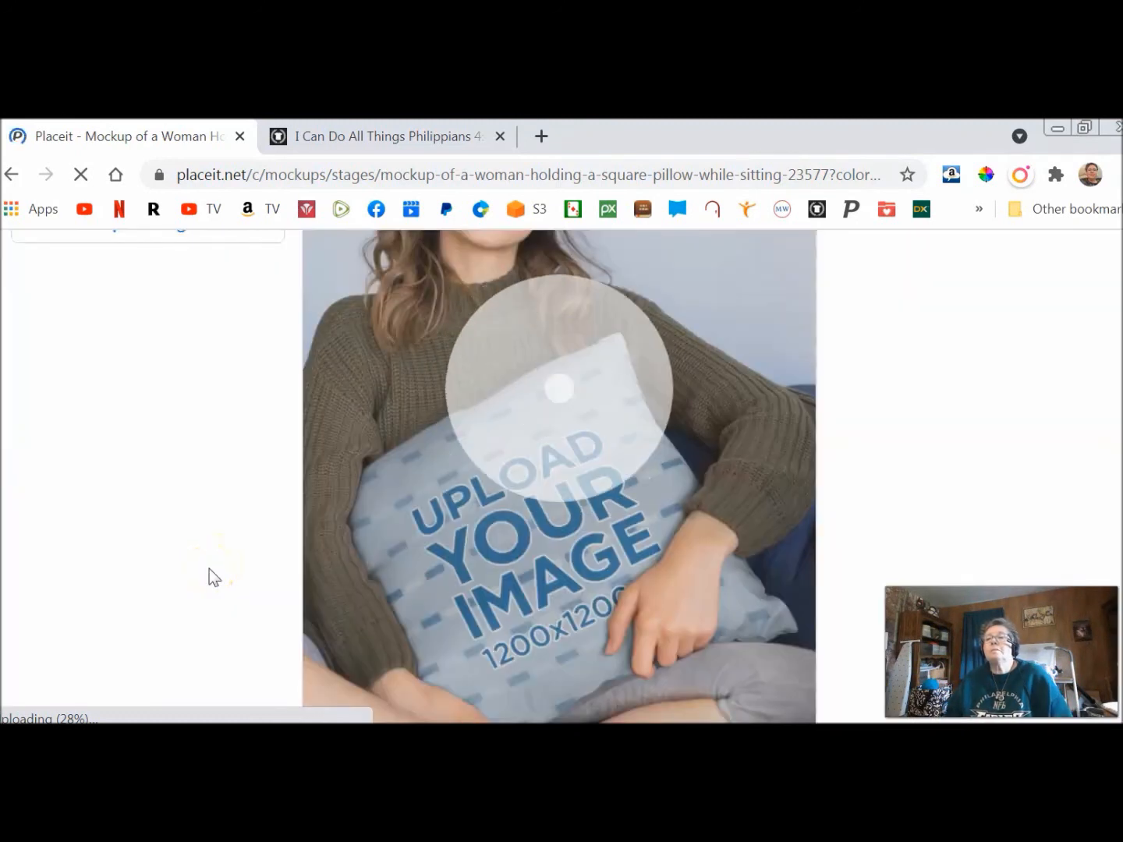